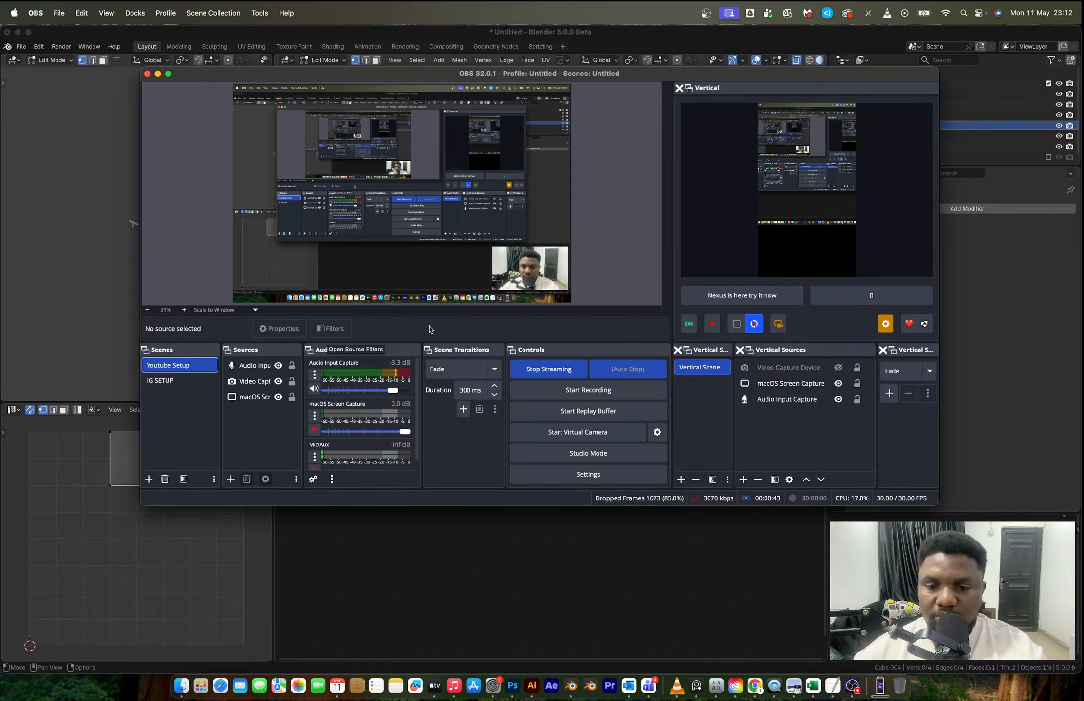
# - Switch to Blender and, in front view, move the left edge of the Cube.004 plane about -0.0013 m along X
pyautogui.click(710, 41)
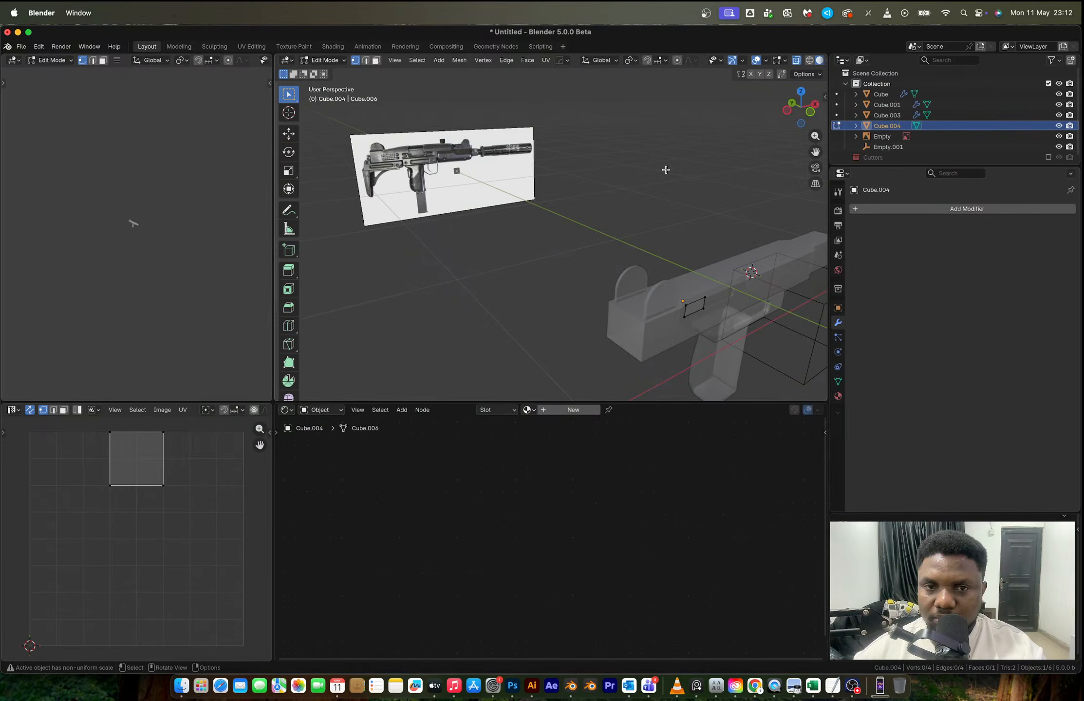
pyautogui.moveTo(666, 170); pyautogui.dragTo(813, 112, button='middle')
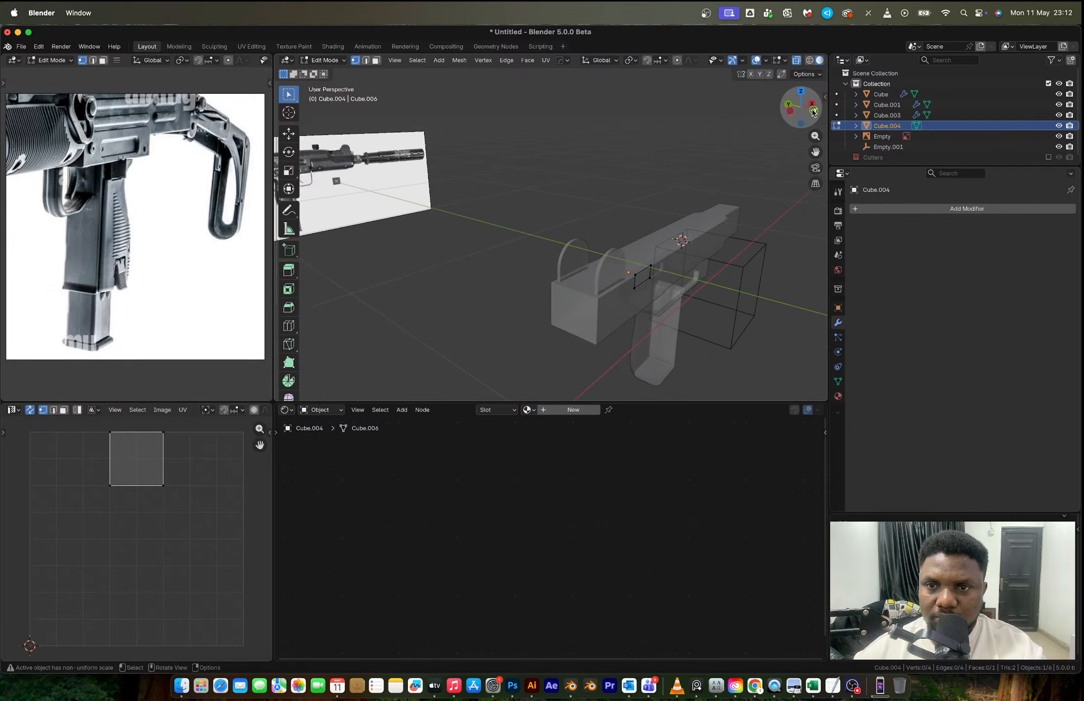
pyautogui.click(813, 111)
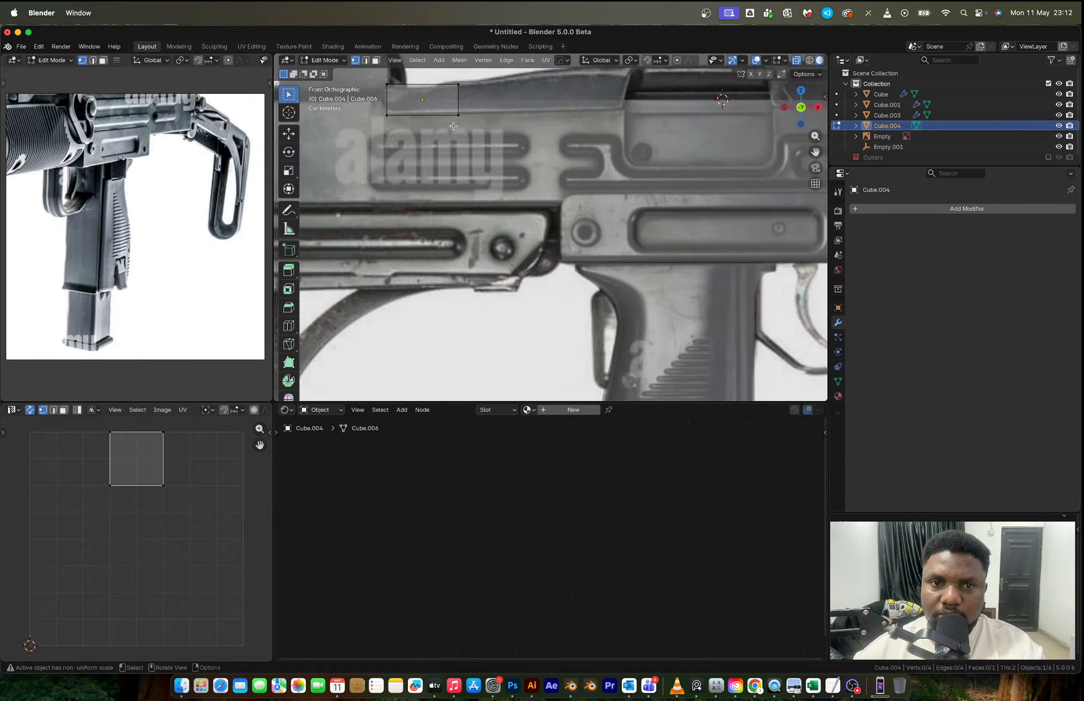
pyautogui.scroll(2, 363, 117)
pyautogui.moveTo(359, 116); pyautogui.dragTo(427, 242)
pyautogui.press('g')
pyautogui.press('x')
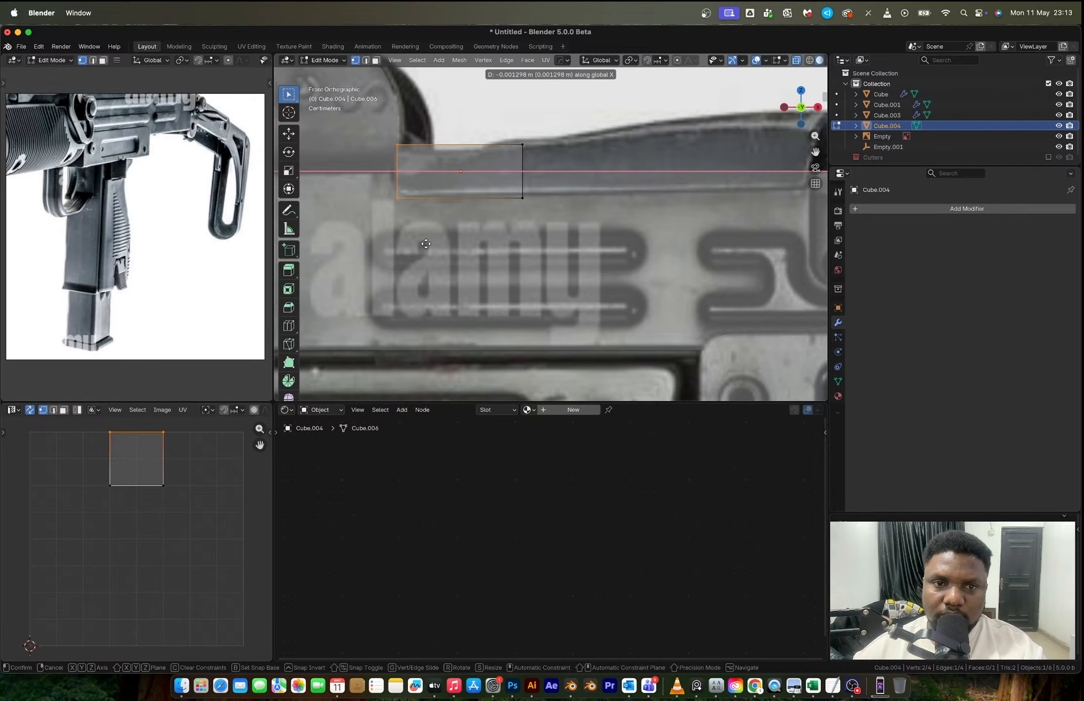
pyautogui.click(425, 244)
# - Lower the plane's top-left vertex about 0.005 m along Z to follow the reference's sloping top cover
pyautogui.moveTo(372, 122); pyautogui.dragTo(405, 183)
pyautogui.press('g')
pyautogui.press('z')
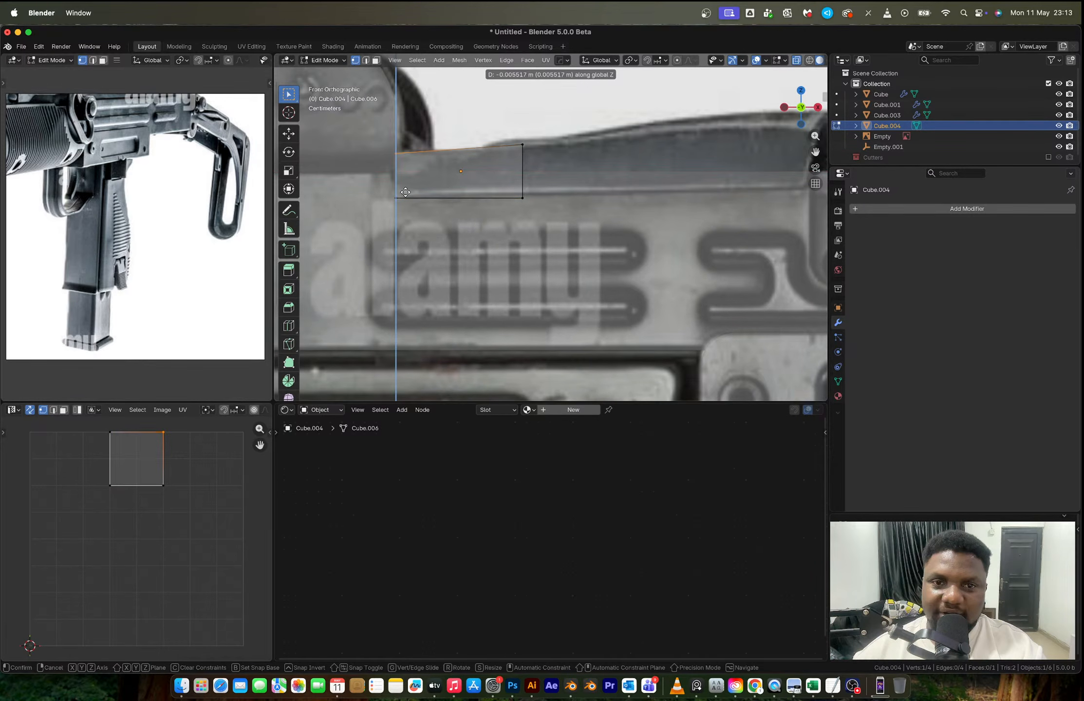
pyautogui.click(406, 190)
# - Extrude the plane's right edge along X in successive segments, matching both borders of the ejection port on the reference
pyautogui.moveTo(494, 121); pyautogui.dragTo(560, 219)
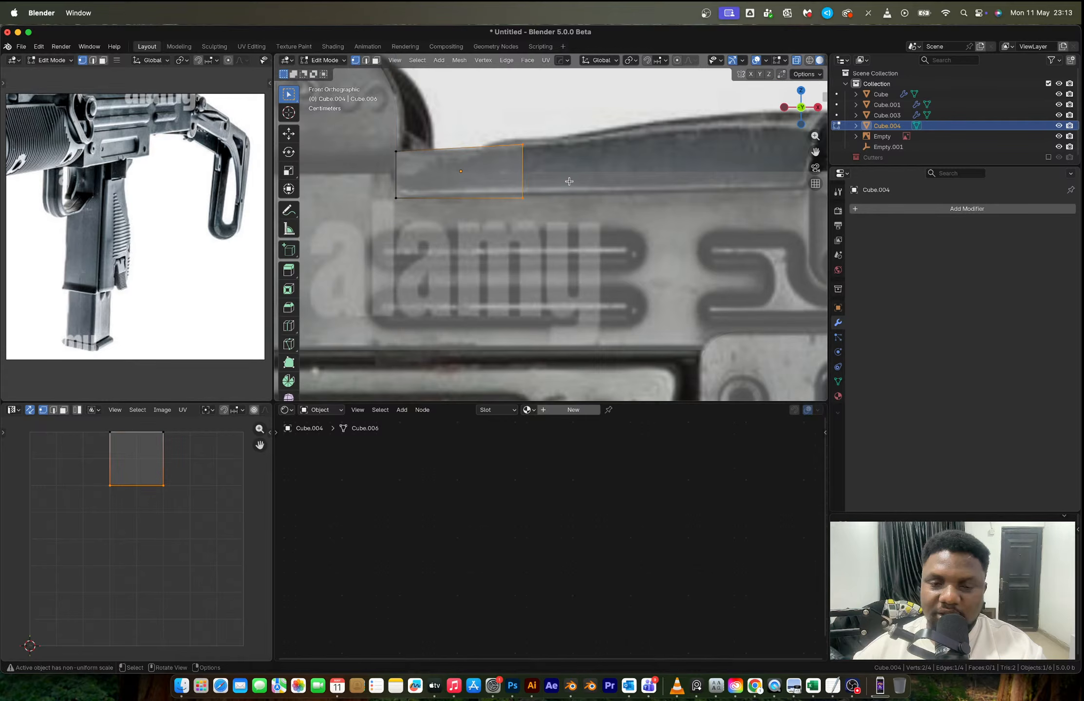
pyautogui.scroll(-4, 569, 181)
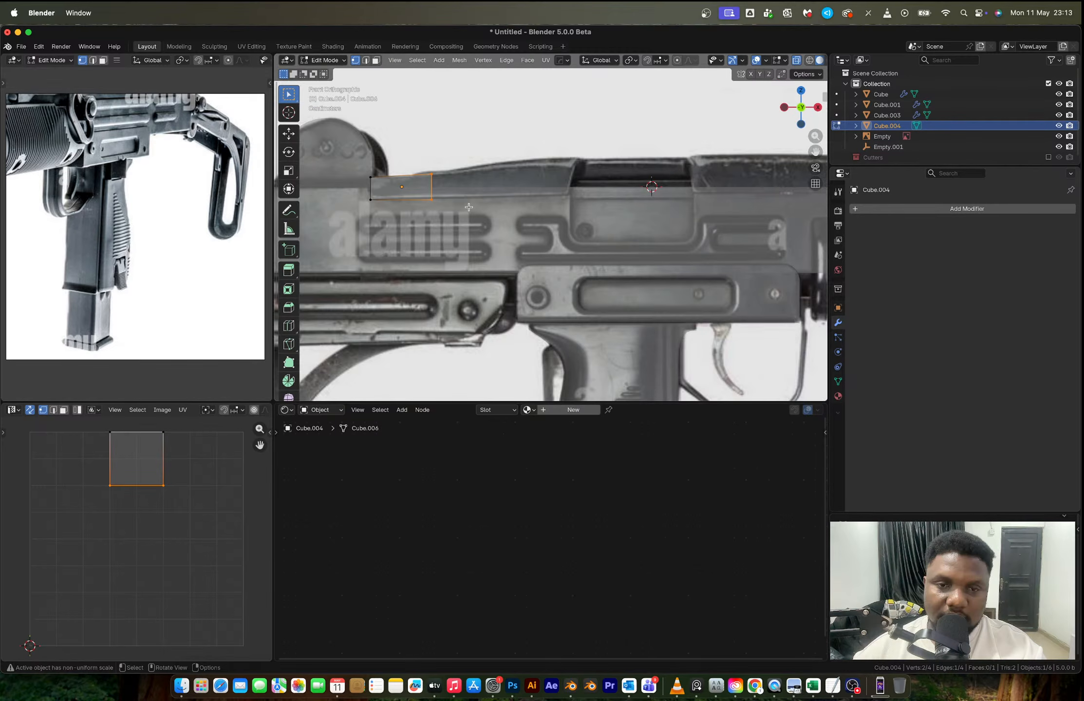
pyautogui.press('e')
pyautogui.press('x')
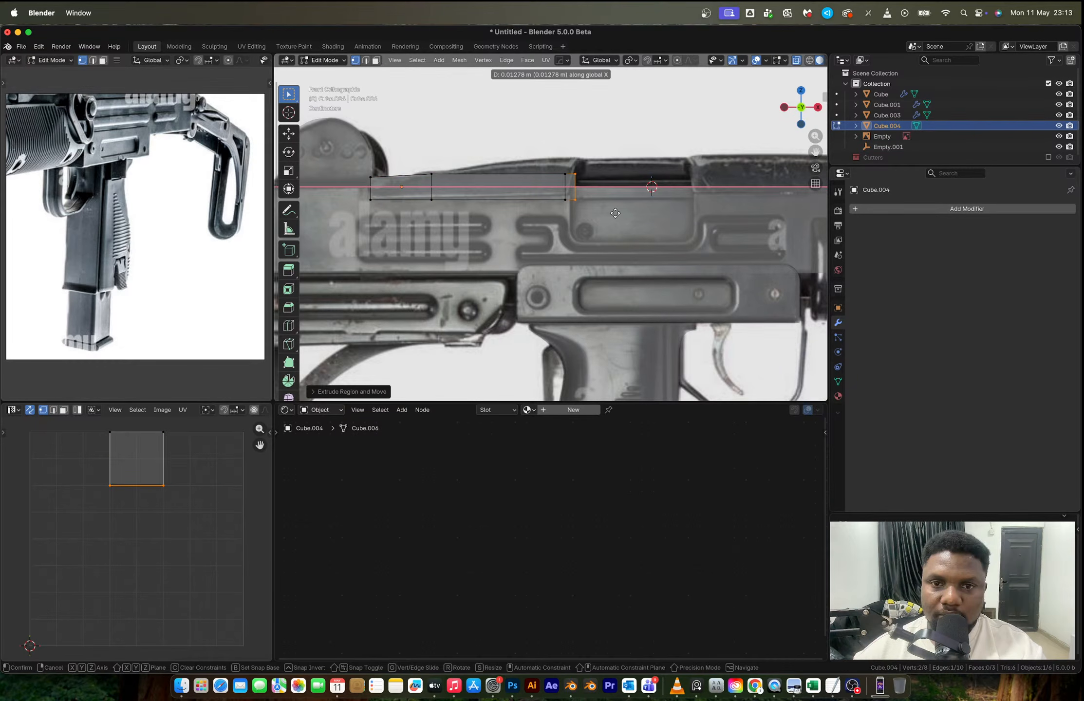
pyautogui.click(720, 212)
pyautogui.press('e')
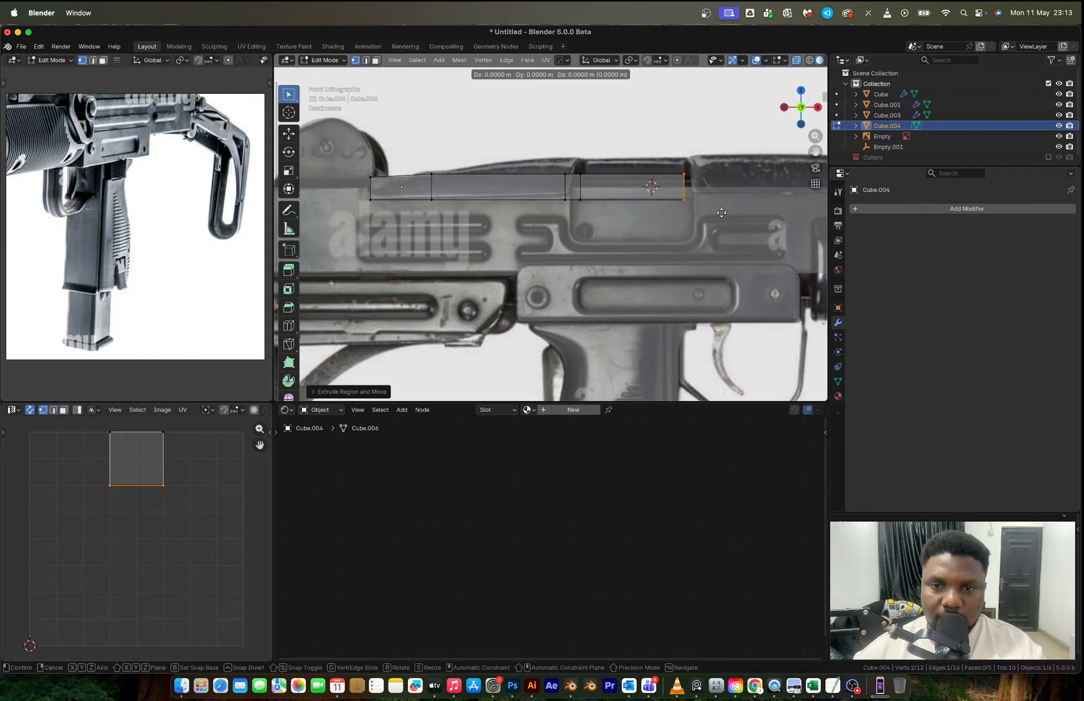
pyautogui.press('x')
pyautogui.click(733, 213)
# - Extrude the right edge along X to the front end of the top cover and divide the new section with three loop cuts
pyautogui.keyDown('shift'); pyautogui.moveTo(731, 214); pyautogui.dragTo(591, 212, button='middle'); pyautogui.keyUp('shift')
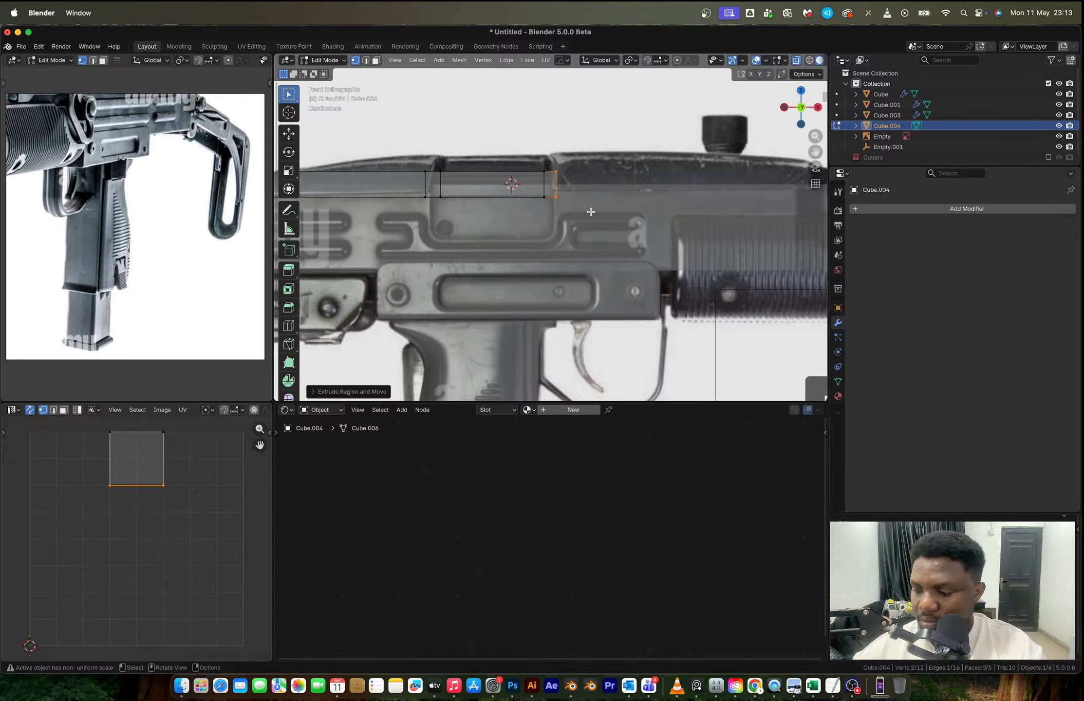
pyautogui.press('e')
pyautogui.press('x')
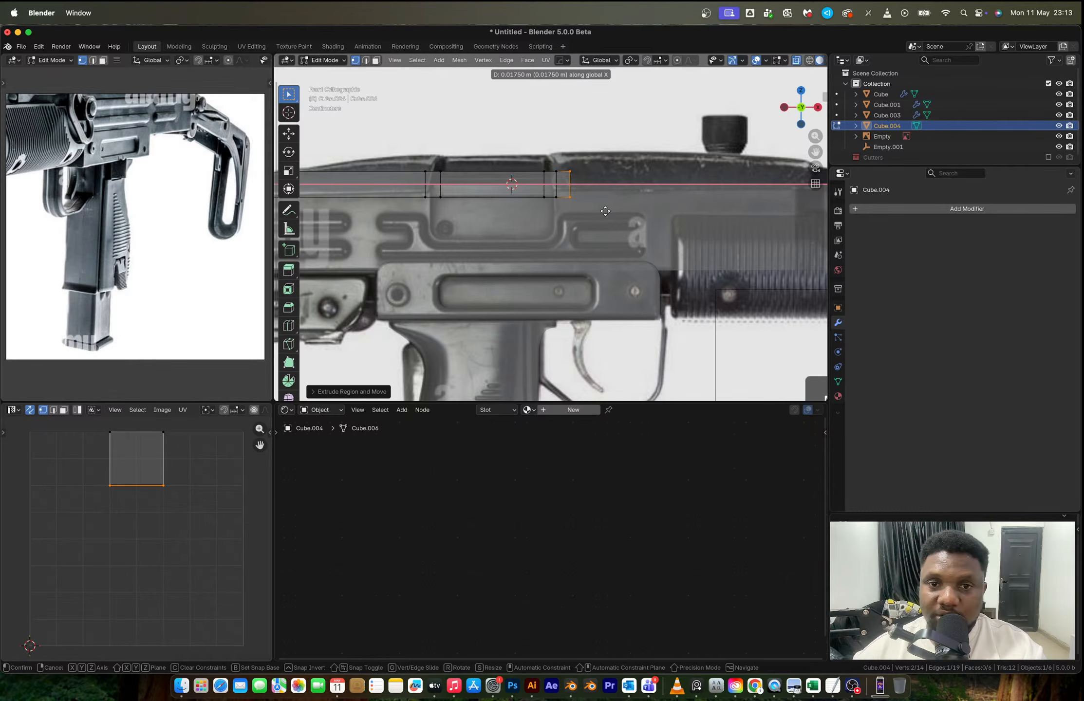
pyautogui.click(350, 204)
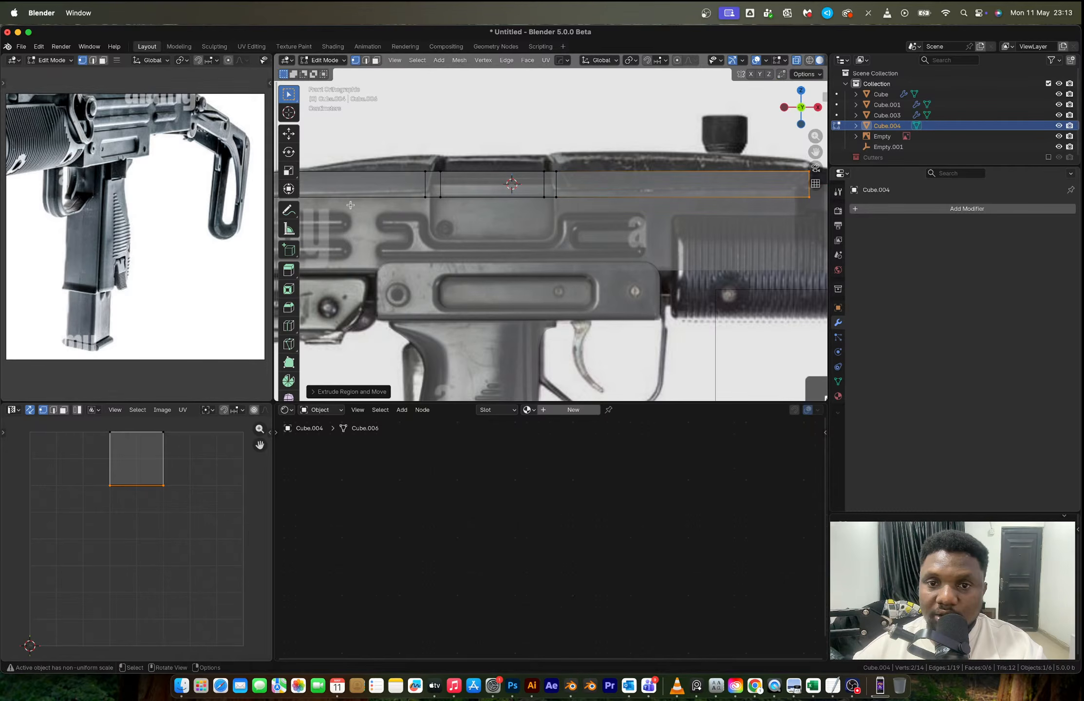
pyautogui.scroll(-3, 435, 189)
pyautogui.hotkey('ctrl', 'r')
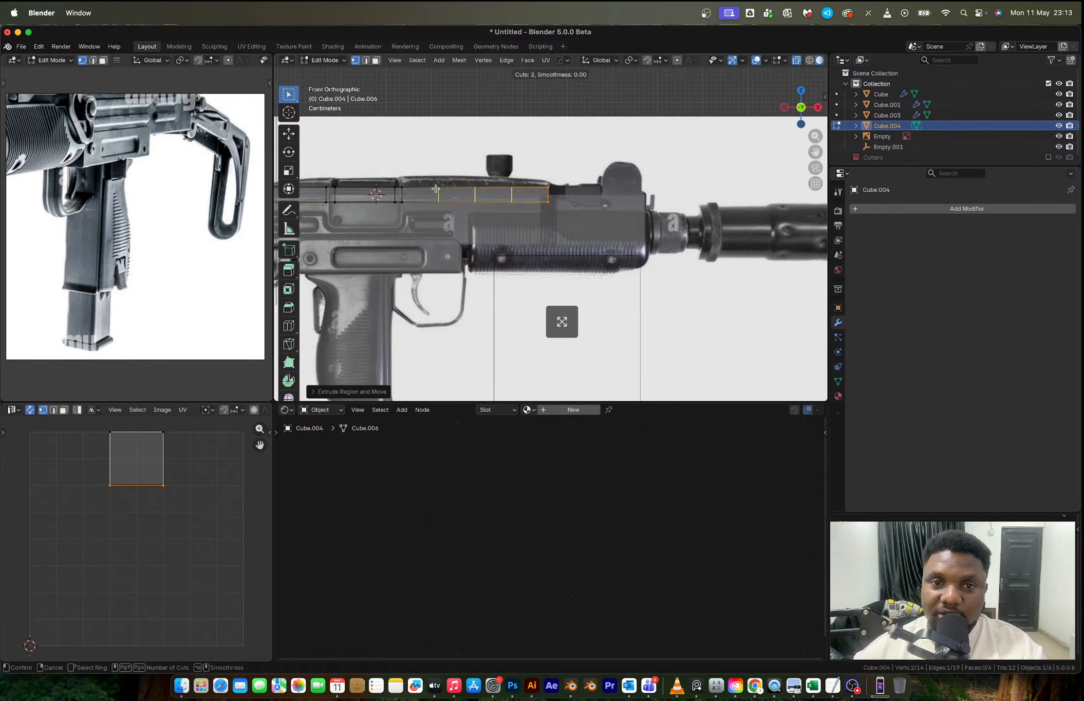
pyautogui.click(435, 189)
# - Shift the strip's right end edge slightly along X to line up with the end of the top cover
pyautogui.scroll(4, 560, 210)
pyautogui.moveTo(504, 165); pyautogui.dragTo(549, 238)
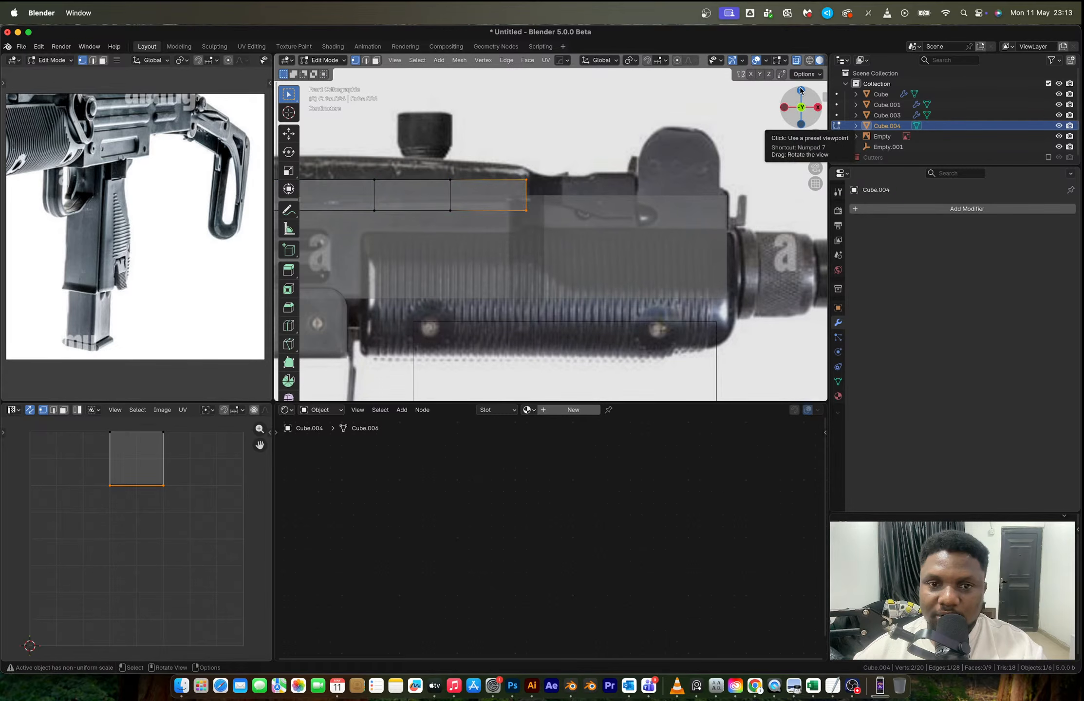
pyautogui.scroll(4, 519, 195)
pyautogui.press('g')
pyautogui.press('x')
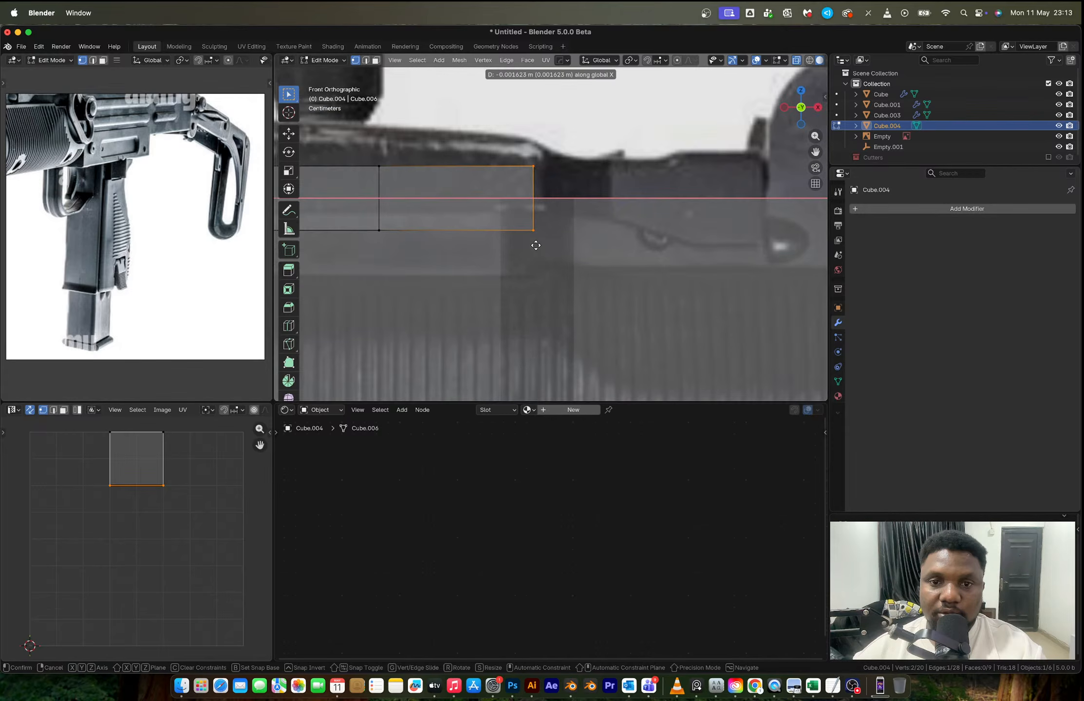
pyautogui.click(546, 244)
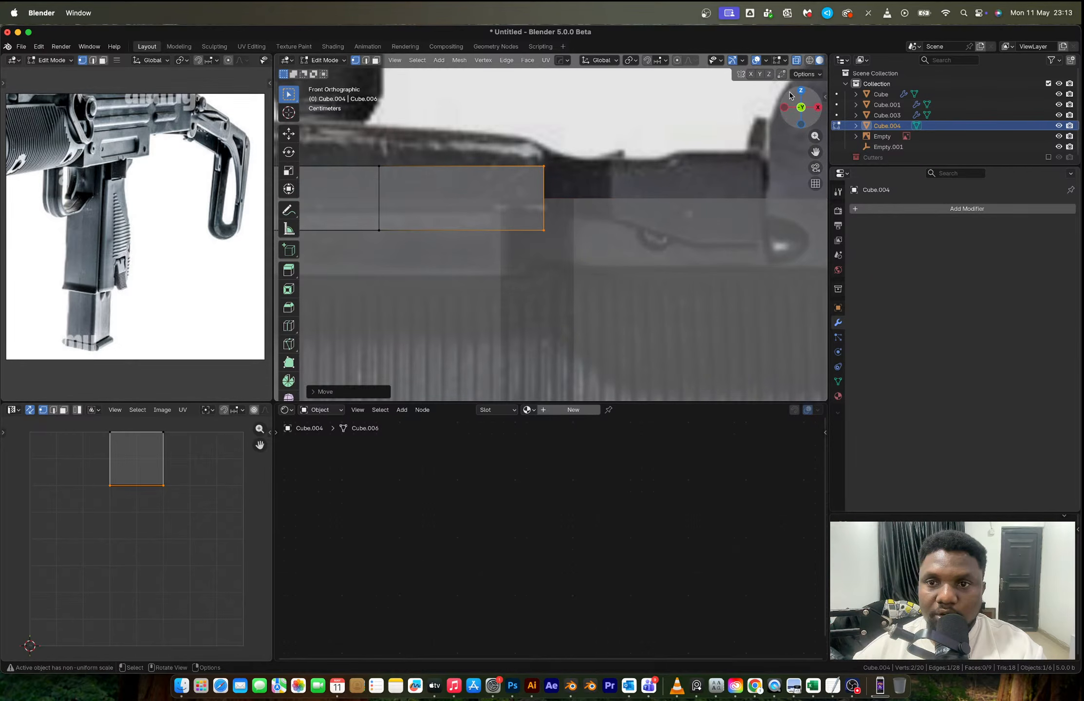
# - Extrude the right end edge about 0.033 m along X
pyautogui.press('e')
pyautogui.press('x')
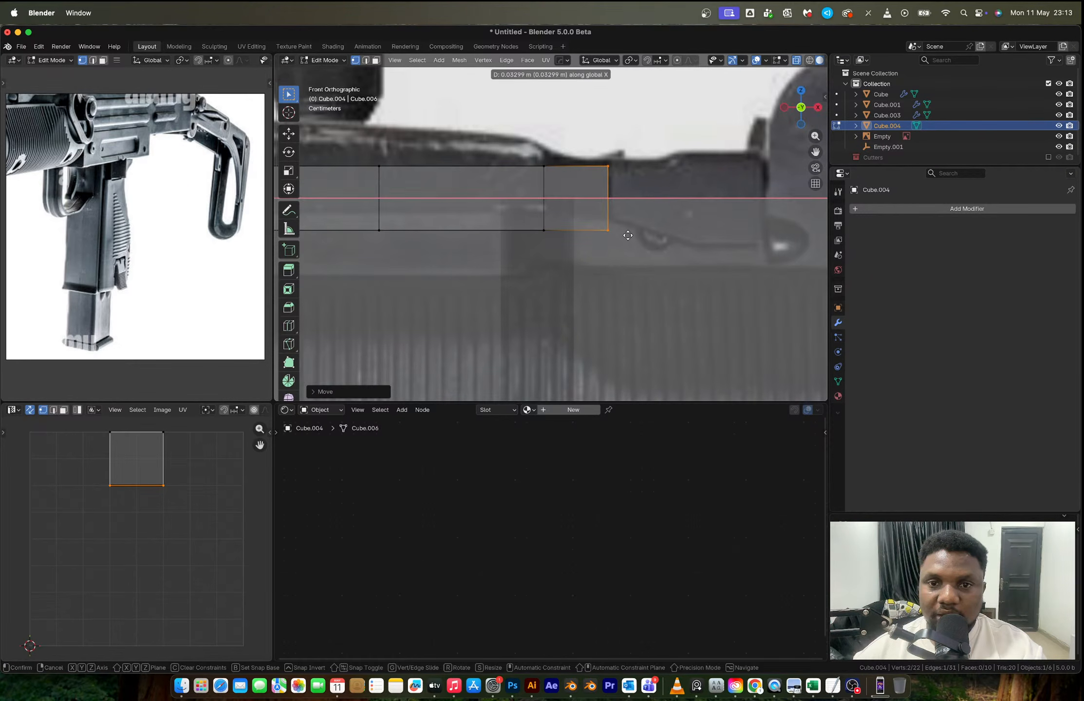
pyautogui.click(627, 235)
# - In top view, move the new end edge about 0.024 m along Y, parallel to the body's angled taper
pyautogui.press('KP_7')
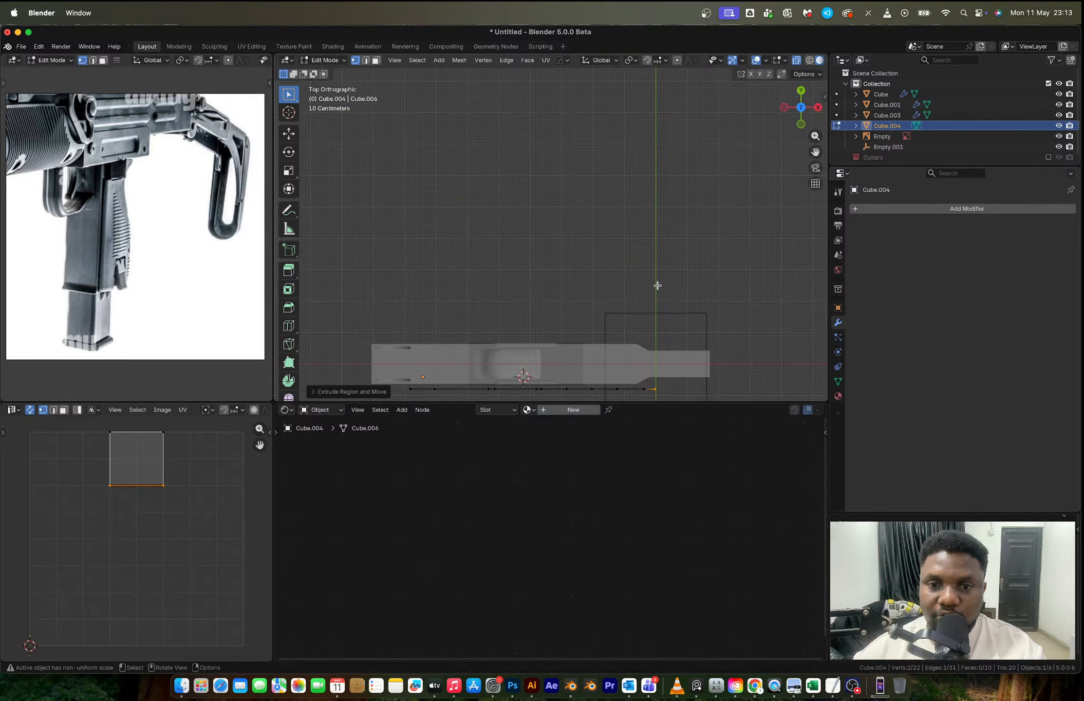
pyautogui.scroll(5, 658, 285)
pyautogui.press('g')
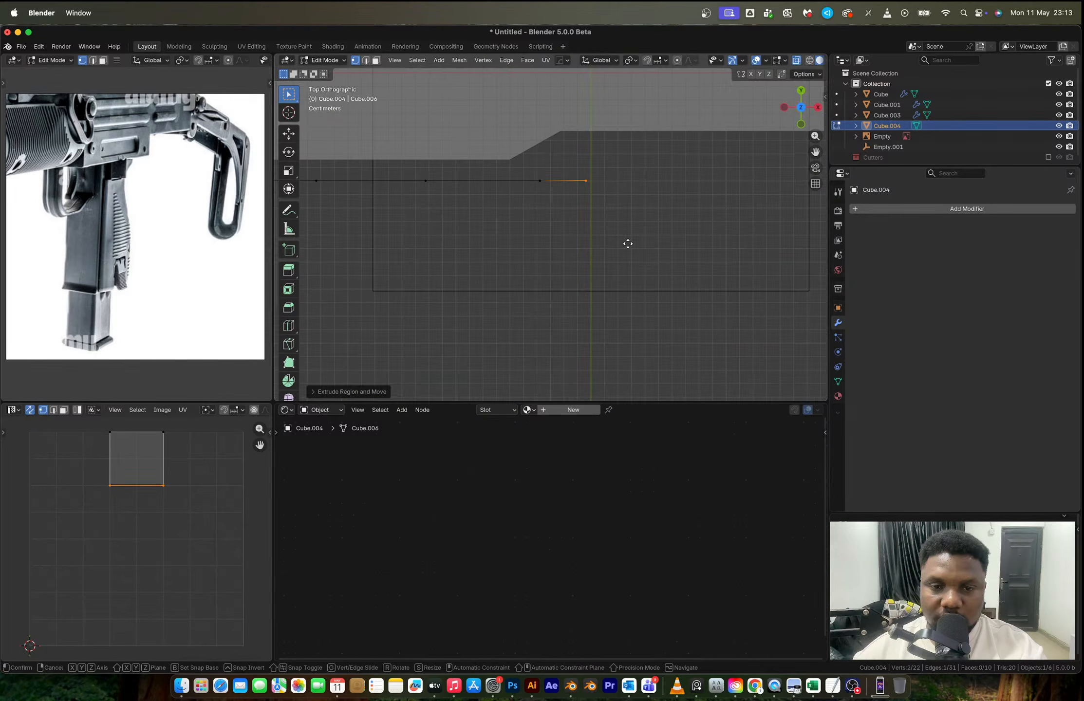
pyautogui.press('y')
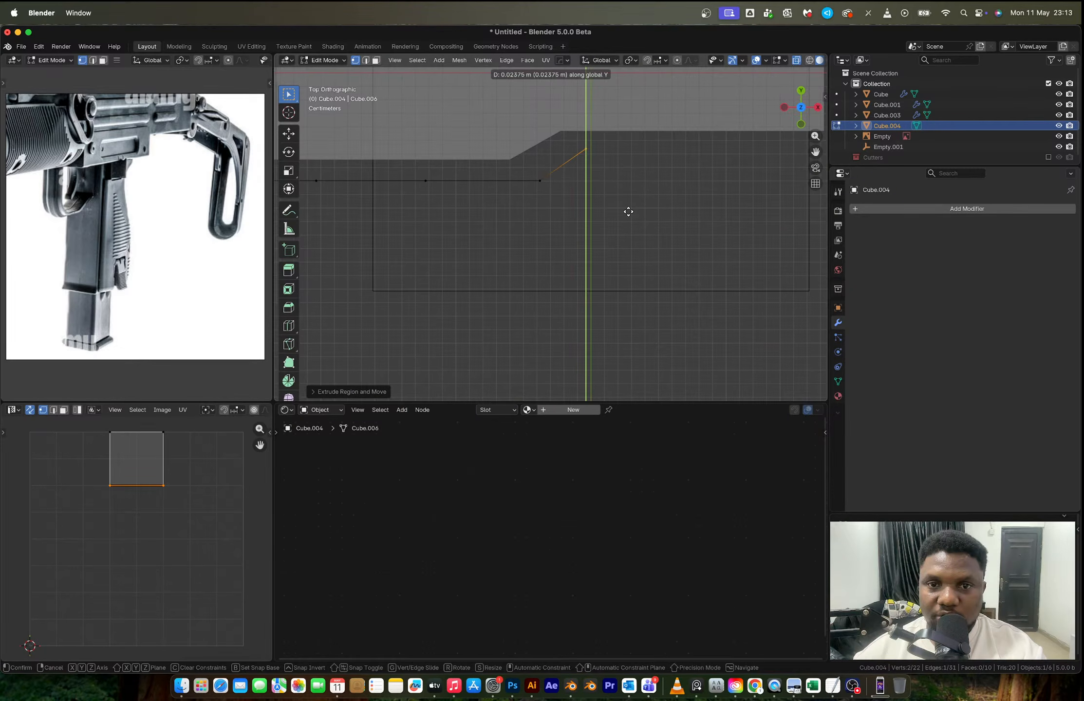
pyautogui.click(628, 211)
pyautogui.scroll(4, 488, 200)
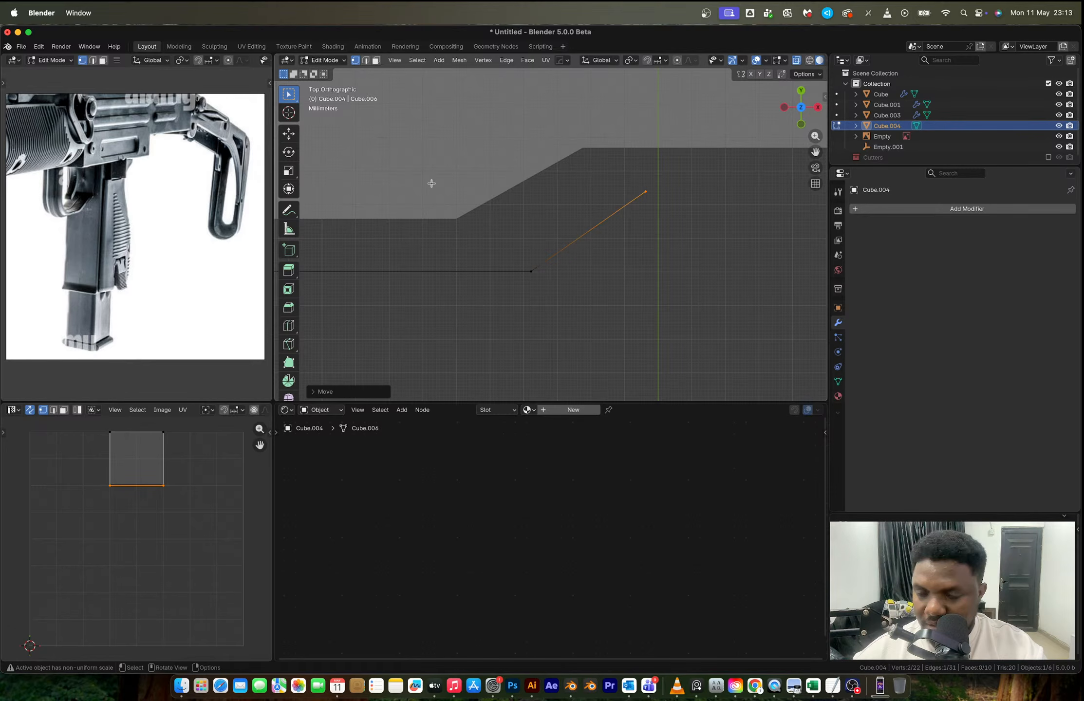
# - In front view, extrude the end edge about 0.077 m along X up to the front sight
pyautogui.click(801, 124)
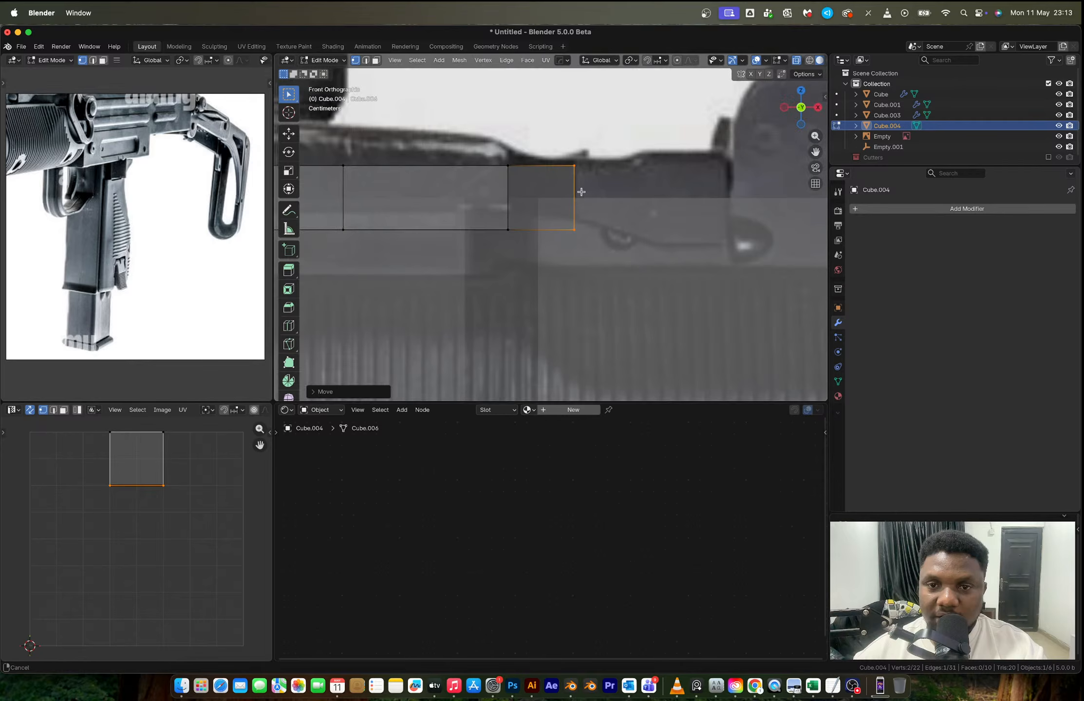
pyautogui.scroll(-3, 565, 198)
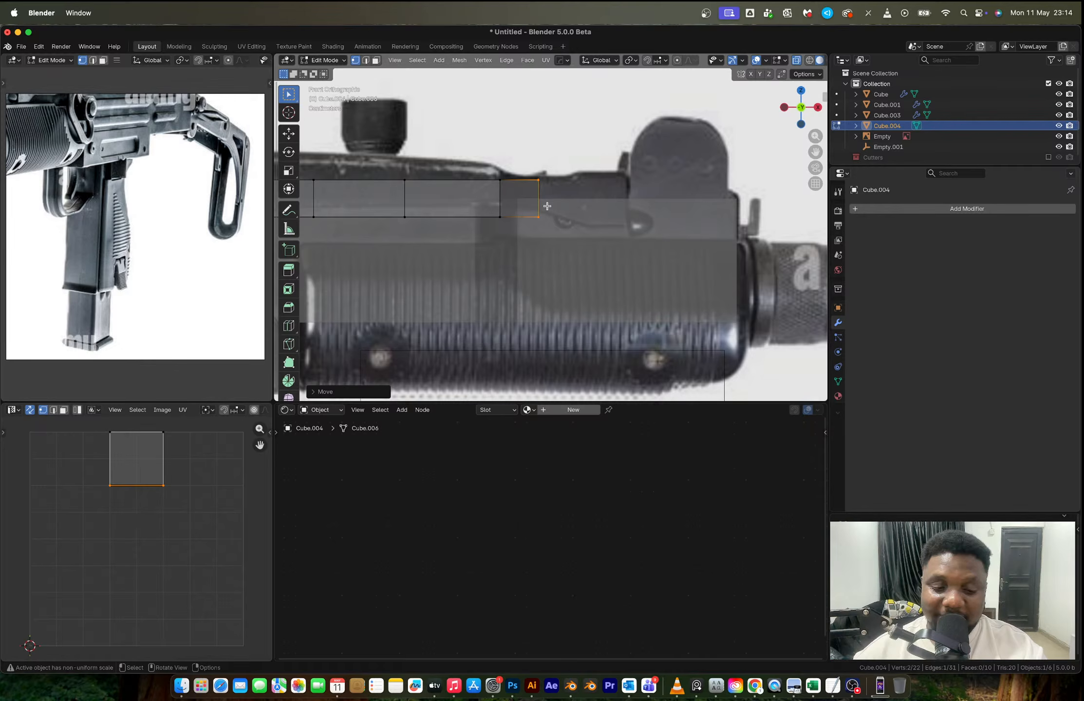
pyautogui.press('e')
pyautogui.press('x')
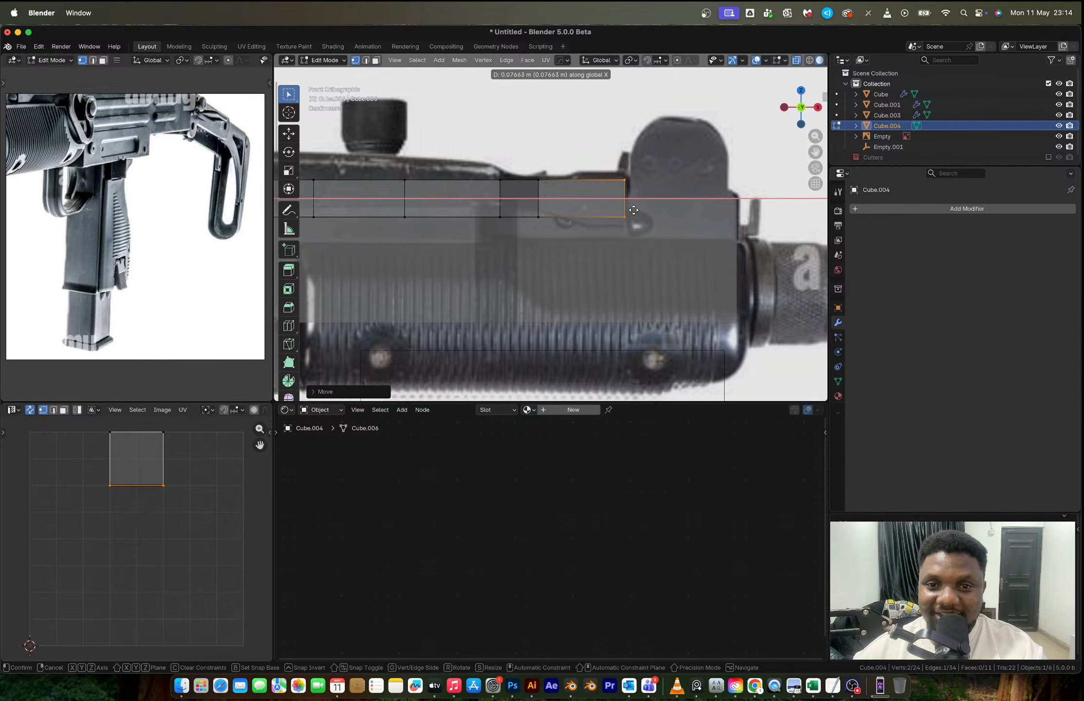
pyautogui.click(633, 209)
# - Select the two bottom vertices bounding the long segment behind the ejection port and raise them slightly along Z
pyautogui.scroll(-5, 468, 215)
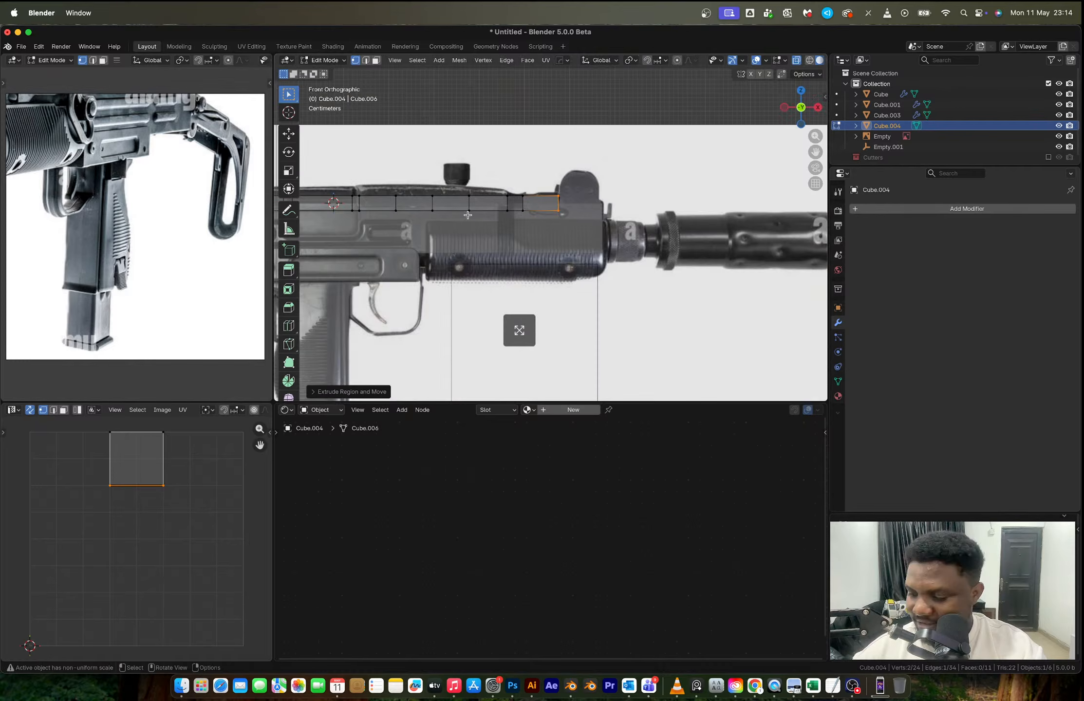
pyautogui.hscroll(-5, 467, 214)
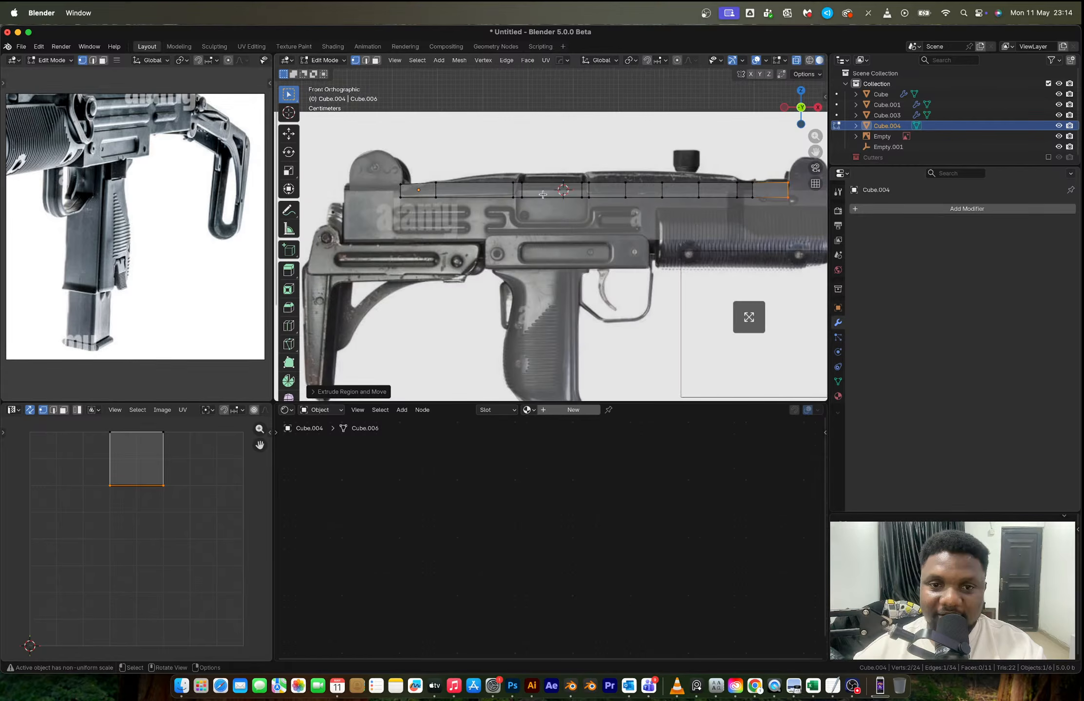
pyautogui.scroll(3, 581, 221)
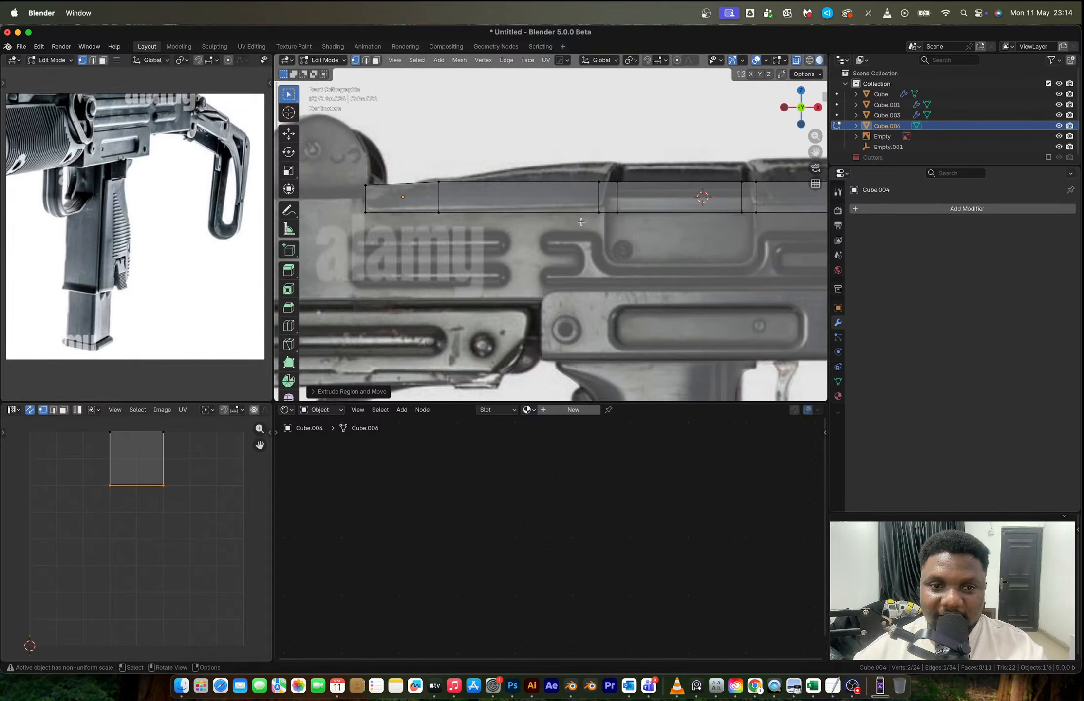
pyautogui.scroll(3, 581, 221)
pyautogui.keyDown('shift'); pyautogui.click(329, 207); pyautogui.keyUp('shift')
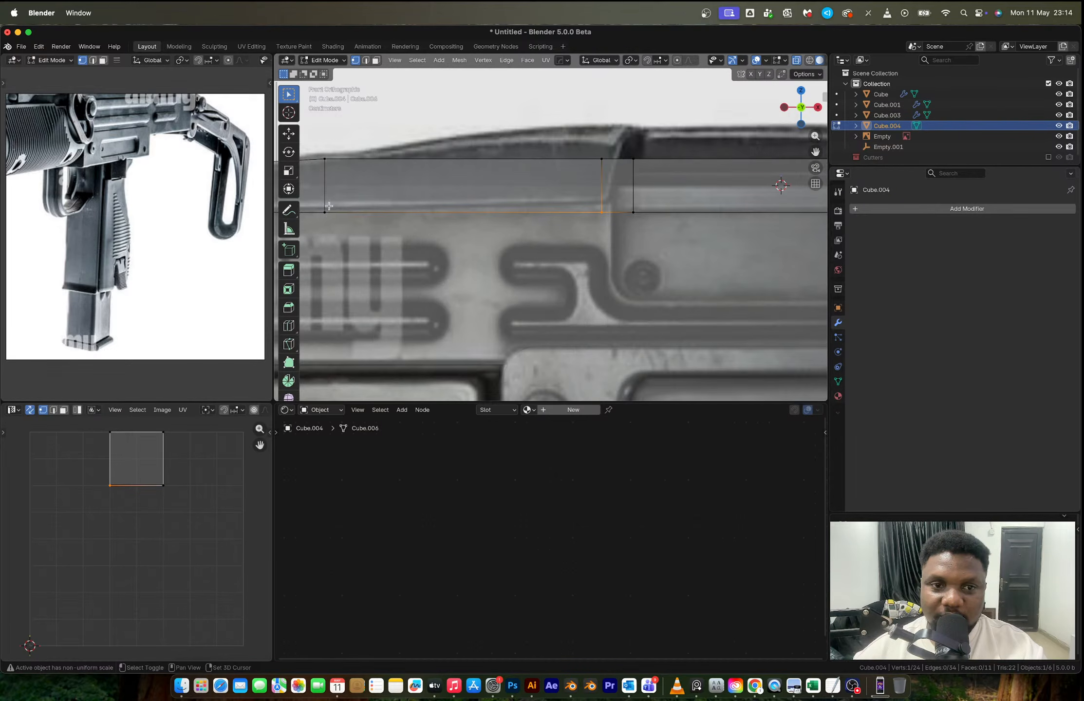
pyautogui.keyDown('shift'); pyautogui.click(329, 206); pyautogui.keyUp('shift')
pyautogui.press('g')
pyautogui.press('z')
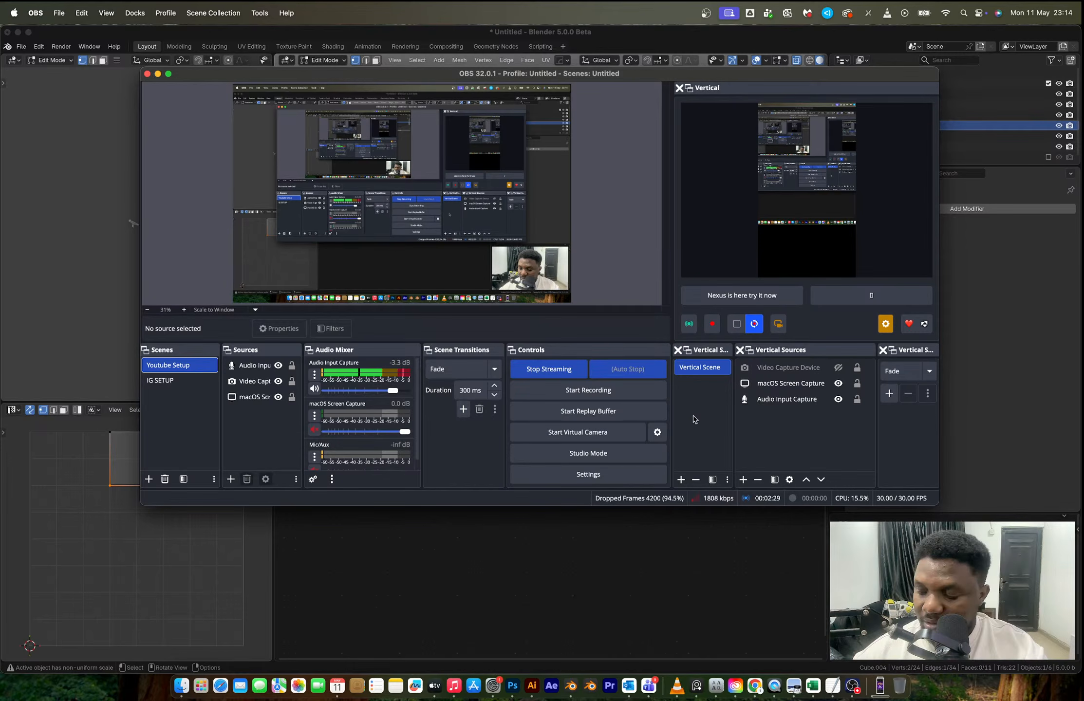
pyautogui.click(621, 34)
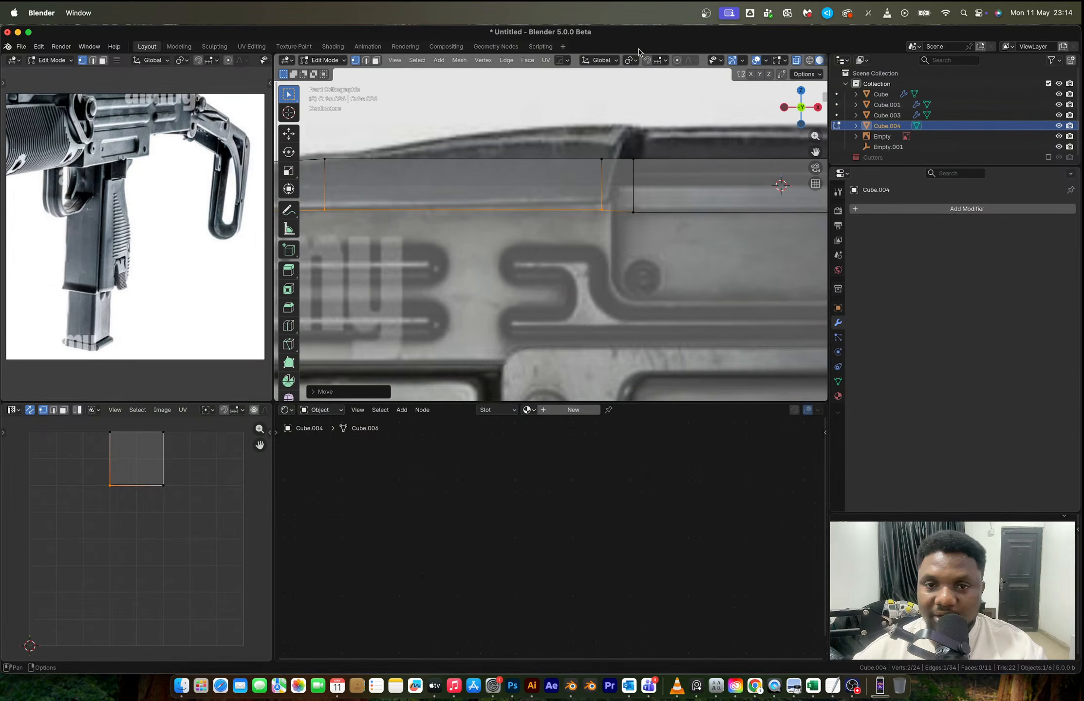
# - Raise the bottom vertex just behind the ejection port by about 0.0019 m along Z
pyautogui.click(612, 212)
pyautogui.press('g')
pyautogui.press('z')
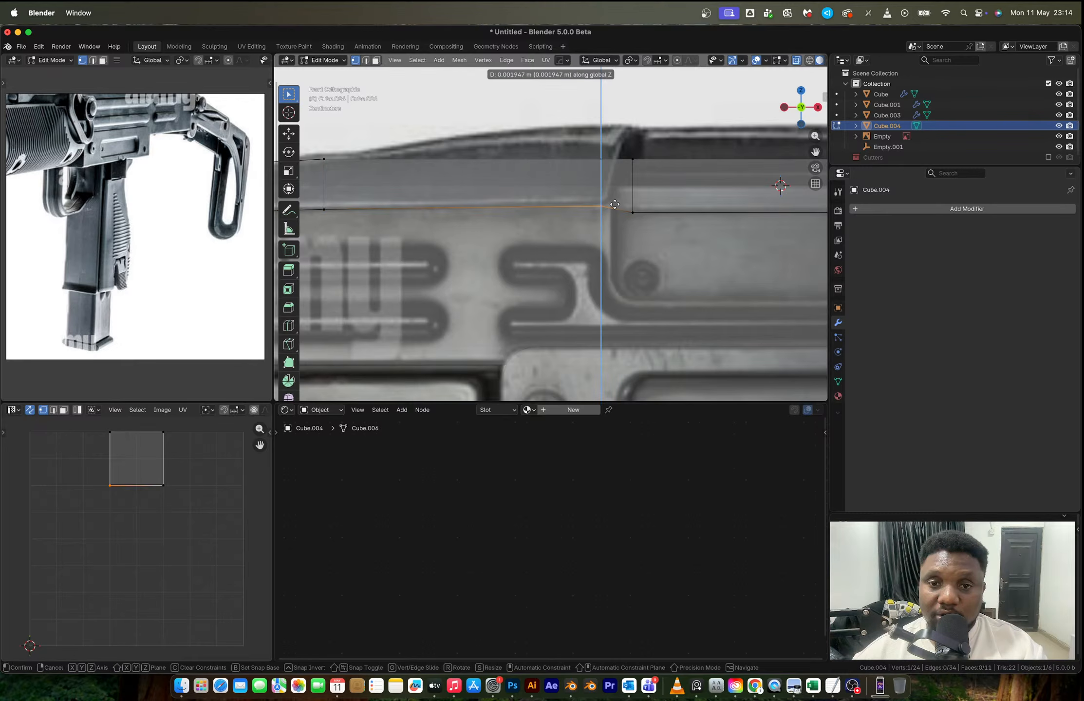
pyautogui.click(614, 204)
pyautogui.scroll(-2, 624, 200)
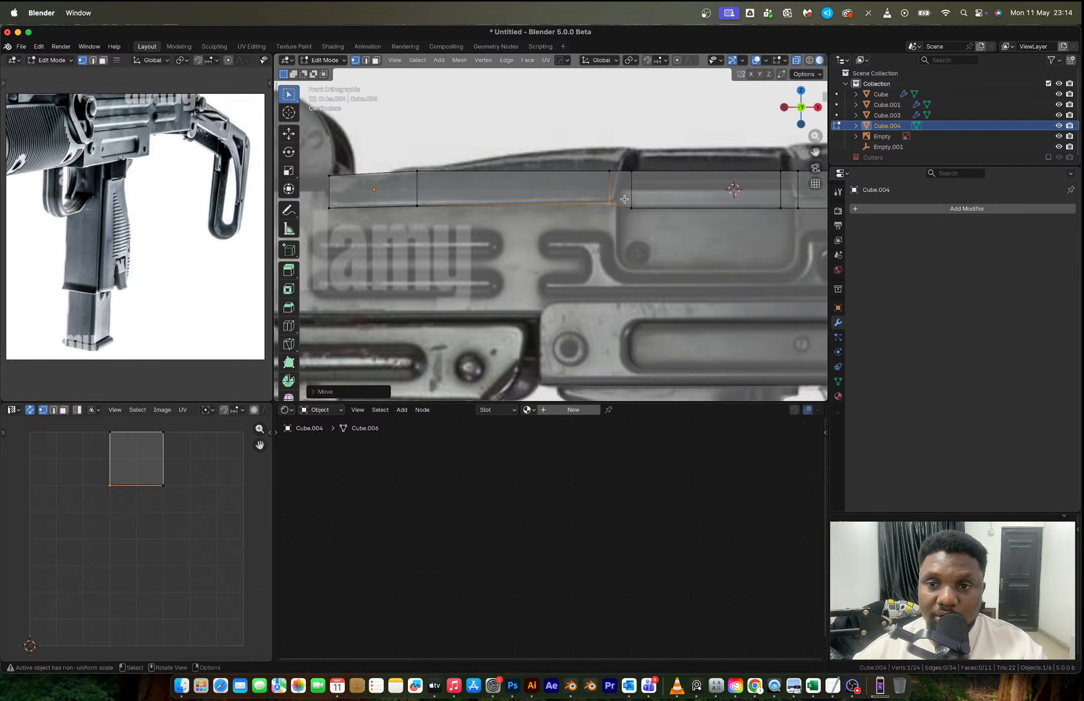
# - Select the remaining bottom vertices from the ejection port forward and raise them along Z to the reference's seam line
pyautogui.scroll(-2, 624, 199)
pyautogui.moveTo(766, 235); pyautogui.dragTo(454, 204)
pyautogui.scroll(5, 454, 203)
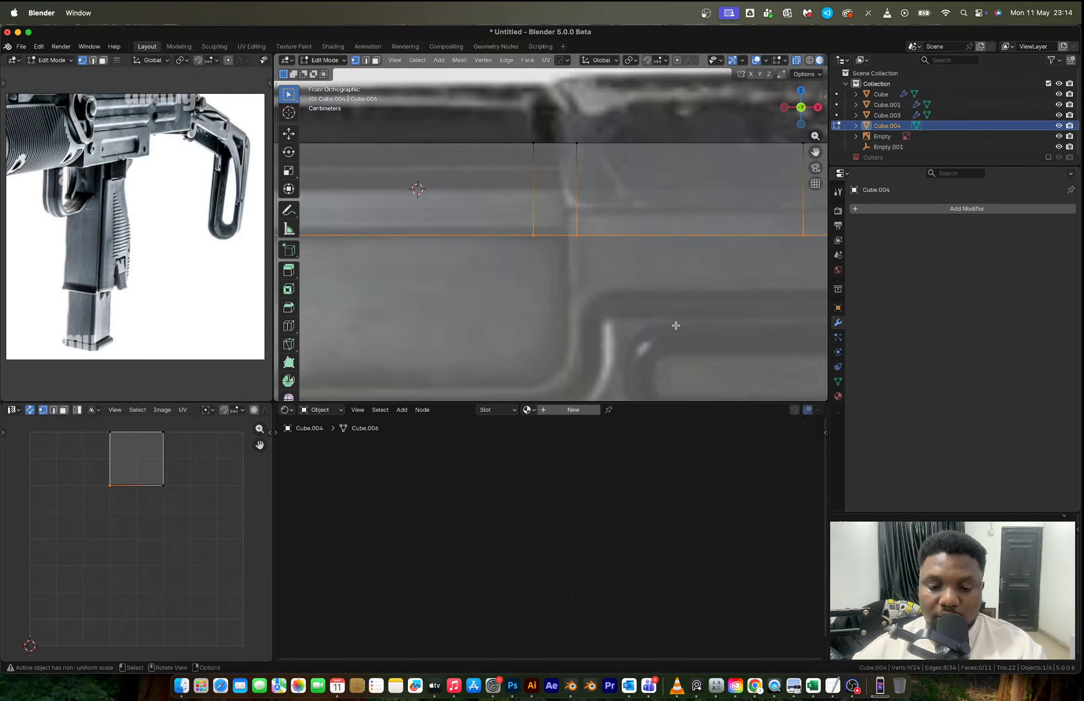
pyautogui.press('g')
pyautogui.press('z')
pyautogui.click(685, 216)
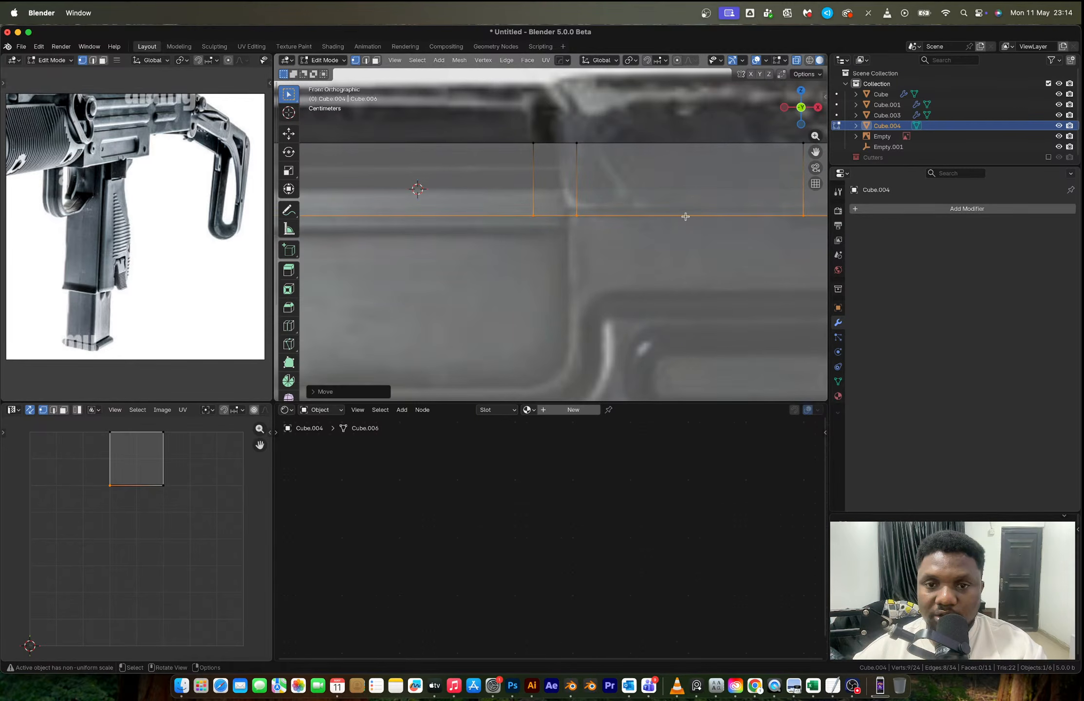
# - Lower the strip's rear top corner vertex by about 0.016 m along Z to match the reference
pyautogui.scroll(-1, 685, 216)
pyautogui.keyDown('shift'); pyautogui.moveTo(808, 234); pyautogui.dragTo(648, 247, button='middle'); pyautogui.keyUp('shift')
pyautogui.scroll(-4, 558, 255)
pyautogui.scroll(-2, 462, 250)
pyautogui.scroll(4, 648, 247)
pyautogui.moveTo(354, 184); pyautogui.dragTo(397, 243)
pyautogui.press('g')
pyautogui.press('z')
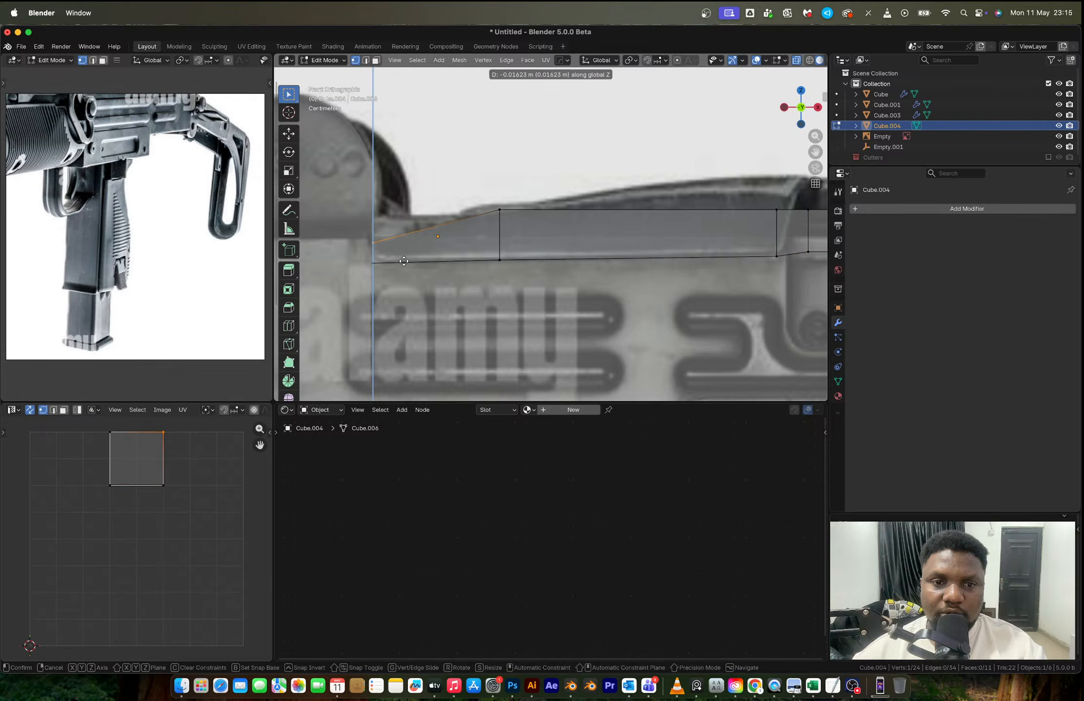
pyautogui.click(404, 261)
# - Raise the two top vertices at the ejection port's rear edge by about 0.021 m along Z to the cover's outline
pyautogui.scroll(-3, 403, 262)
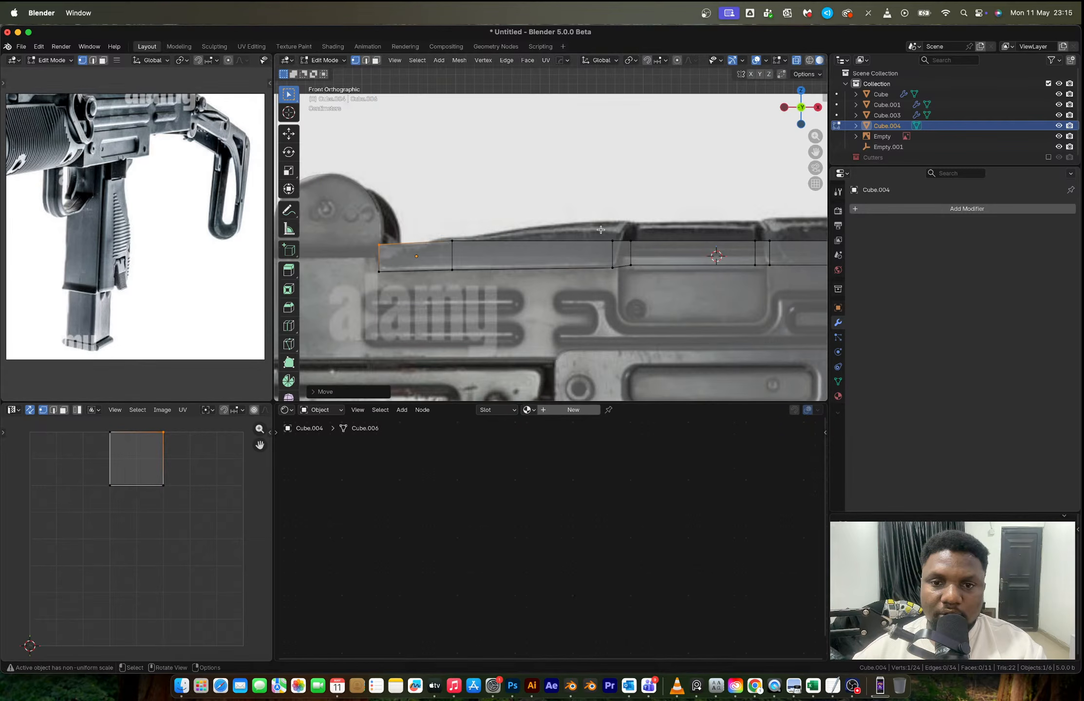
pyautogui.scroll(2, 600, 229)
pyautogui.click(612, 240)
pyautogui.press('g')
pyautogui.press('z')
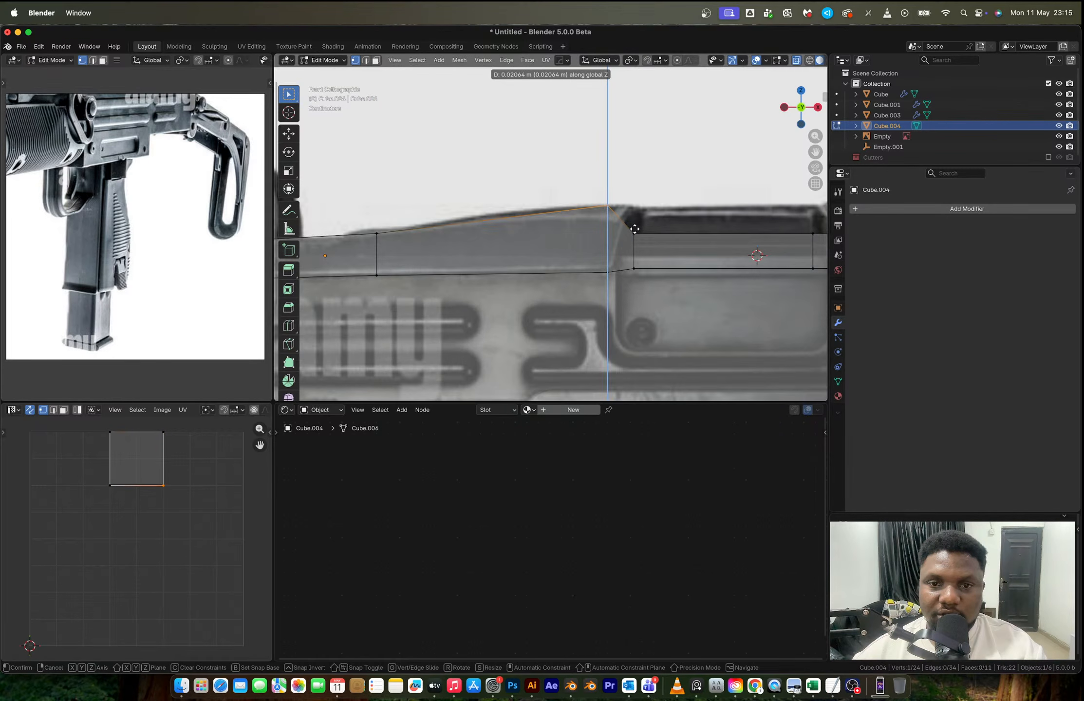
pyautogui.click(635, 229)
pyautogui.moveTo(622, 220); pyautogui.dragTo(651, 256)
pyautogui.press('g')
pyautogui.press('z')
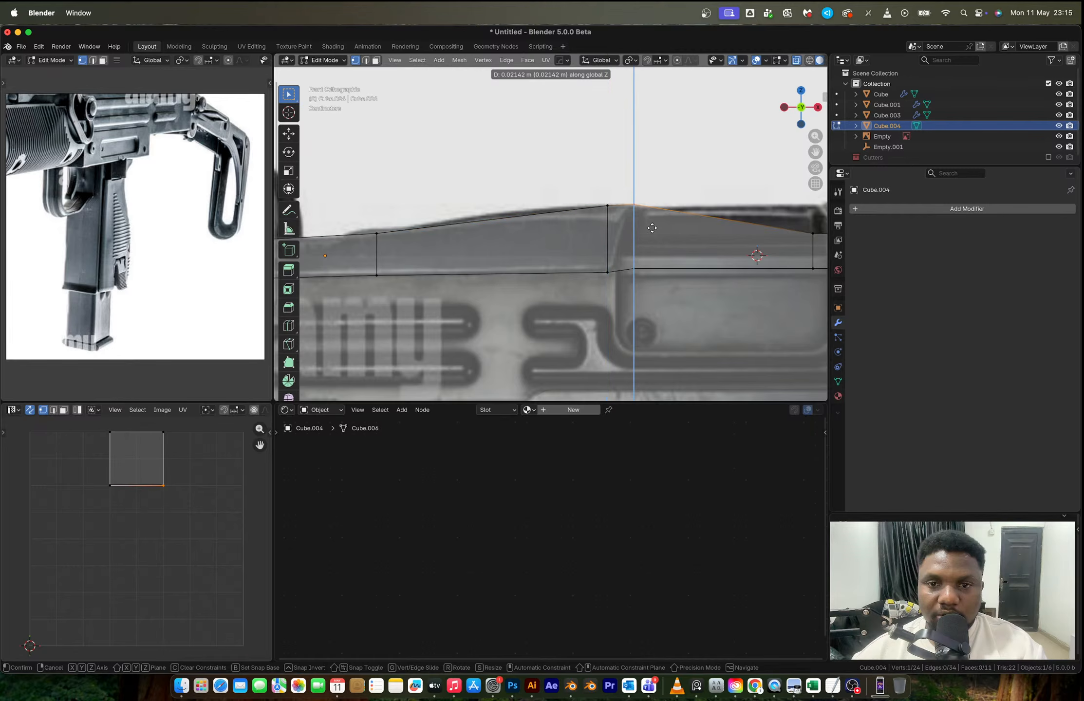
pyautogui.click(652, 228)
# - Raise the two top vertices at the ejection port's front edge along Z to the cover's outline, the forward one by about 0.024 m
pyautogui.hscroll(5, 609, 241)
pyautogui.moveTo(535, 225); pyautogui.dragTo(562, 256)
pyautogui.press('g')
pyautogui.press('z')
pyautogui.click(567, 225)
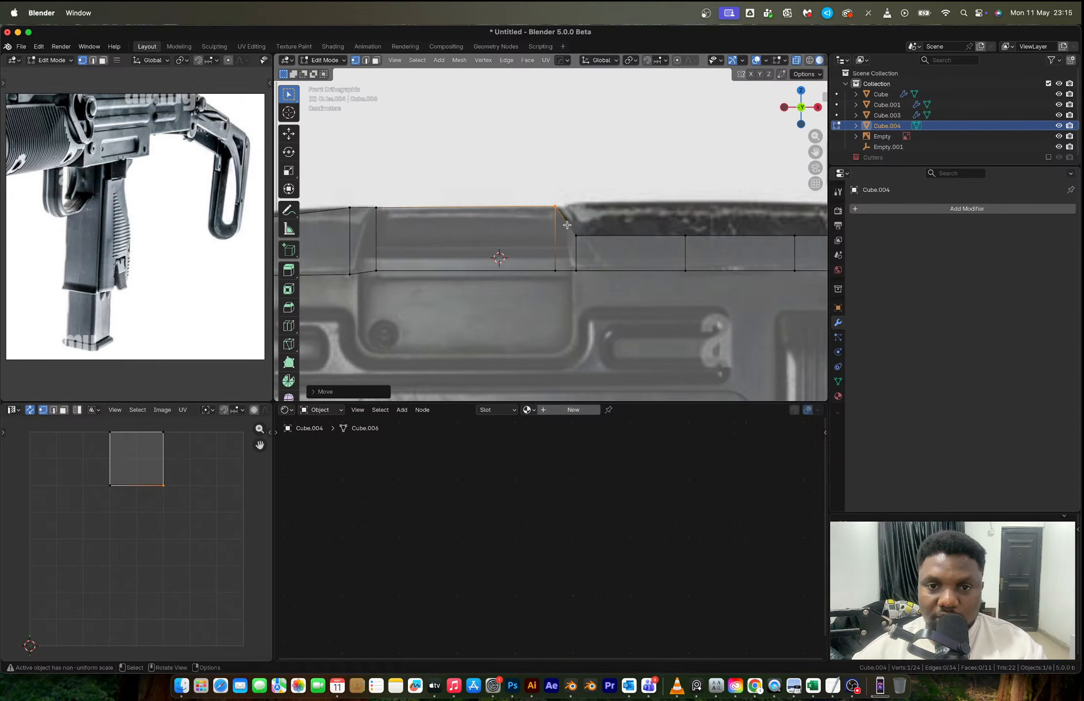
pyautogui.click(575, 234)
pyautogui.press('g')
pyautogui.press('z')
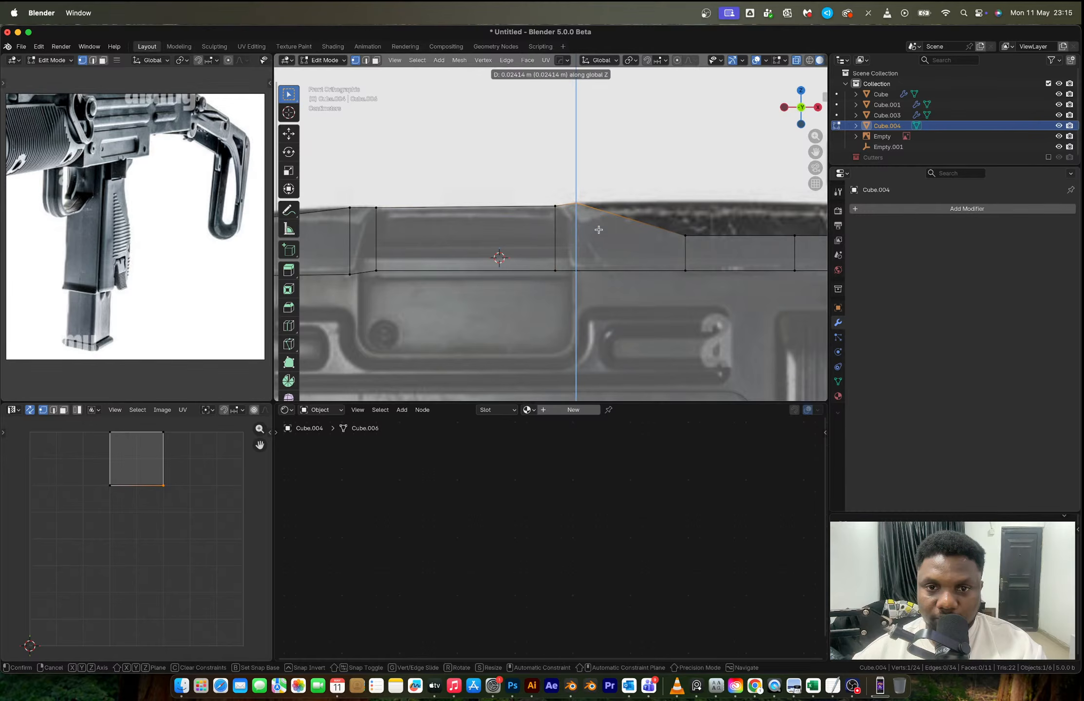
pyautogui.click(599, 230)
# - Raise the top vertex between the ejection port and the cocking knob along Z to the cover's upper outline
pyautogui.hscroll(3, 599, 229)
pyautogui.moveTo(517, 225); pyautogui.dragTo(558, 256)
pyautogui.press('g')
pyautogui.press('z')
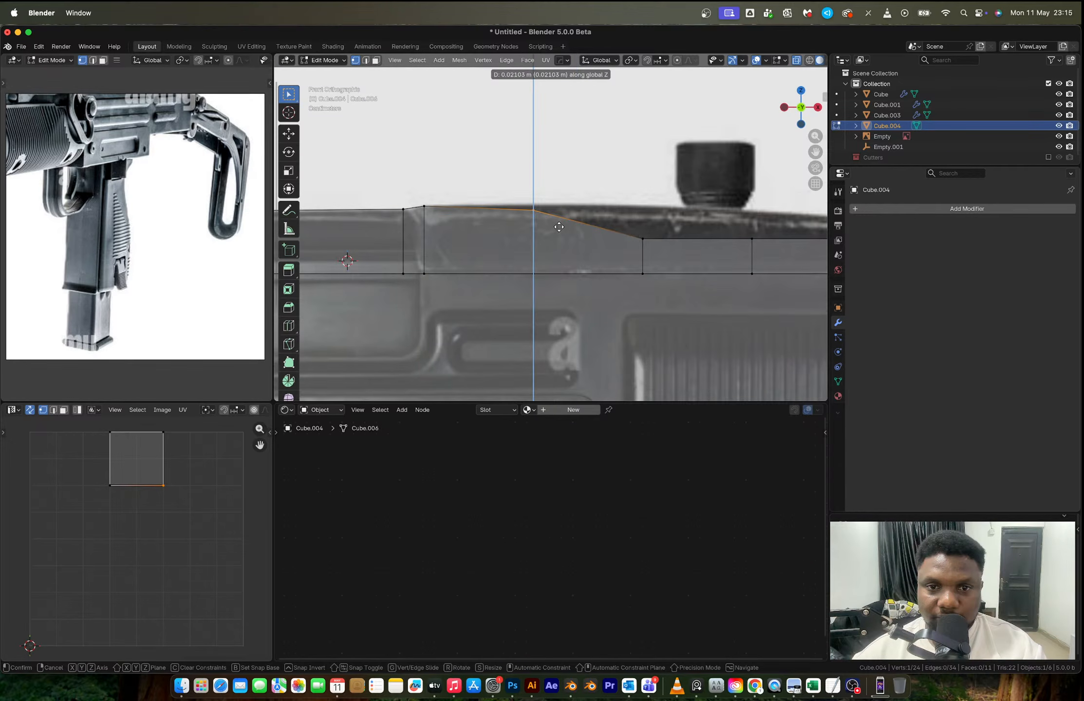
pyautogui.click(559, 224)
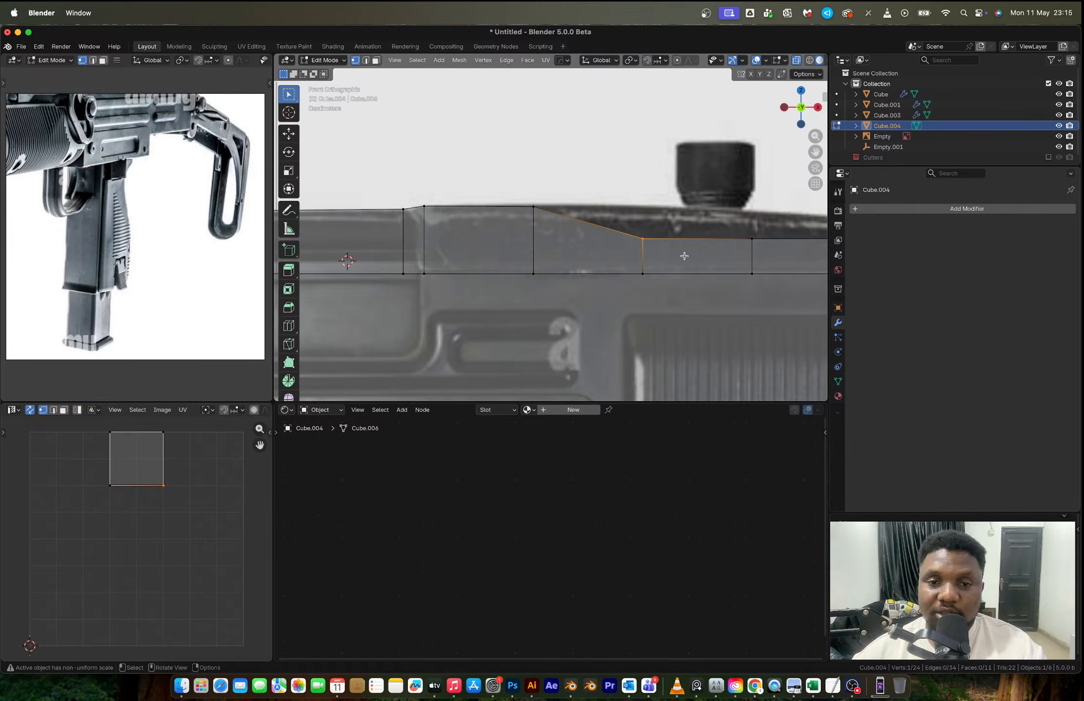
# - Select the two top vertices just ahead of the cocking knob and raise them by about 0.019 m along Z
pyautogui.press('g')
pyautogui.press('z')
pyautogui.keyDown('shift'); pyautogui.moveTo(684, 255); pyautogui.dragTo(415, 233, button='middle'); pyautogui.keyUp('shift')
pyautogui.click(590, 234)
pyautogui.keyDown('shift'); pyautogui.click(470, 222); pyautogui.keyUp('shift')
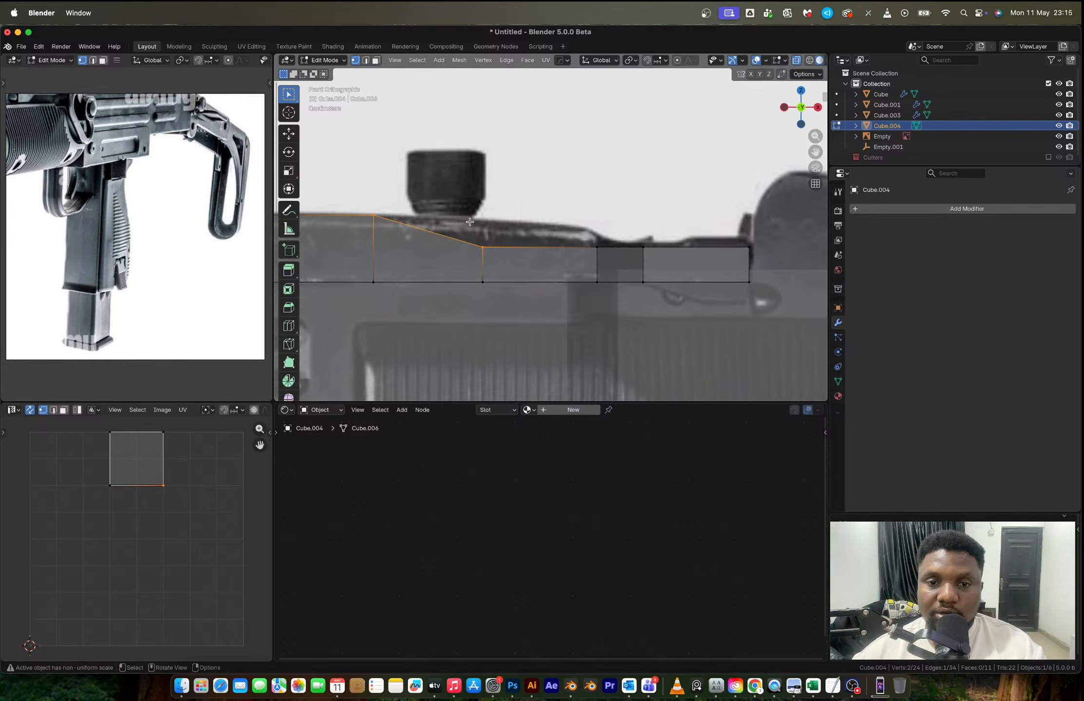
pyautogui.moveTo(470, 222); pyautogui.dragTo(615, 263)
pyautogui.press('g')
pyautogui.press('z')
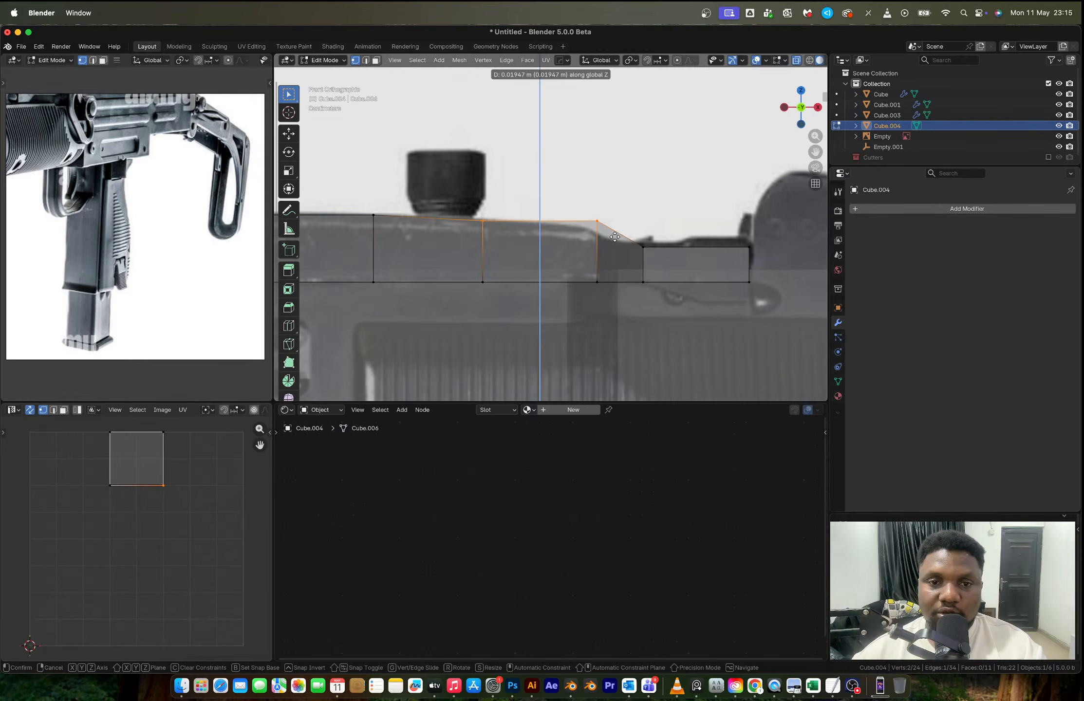
pyautogui.click(614, 236)
# - Lower the forward one of these two top vertices by about 0.007 m along Z onto the cover's slope
pyautogui.moveTo(579, 204); pyautogui.dragTo(619, 248)
pyautogui.press('g')
pyautogui.press('z')
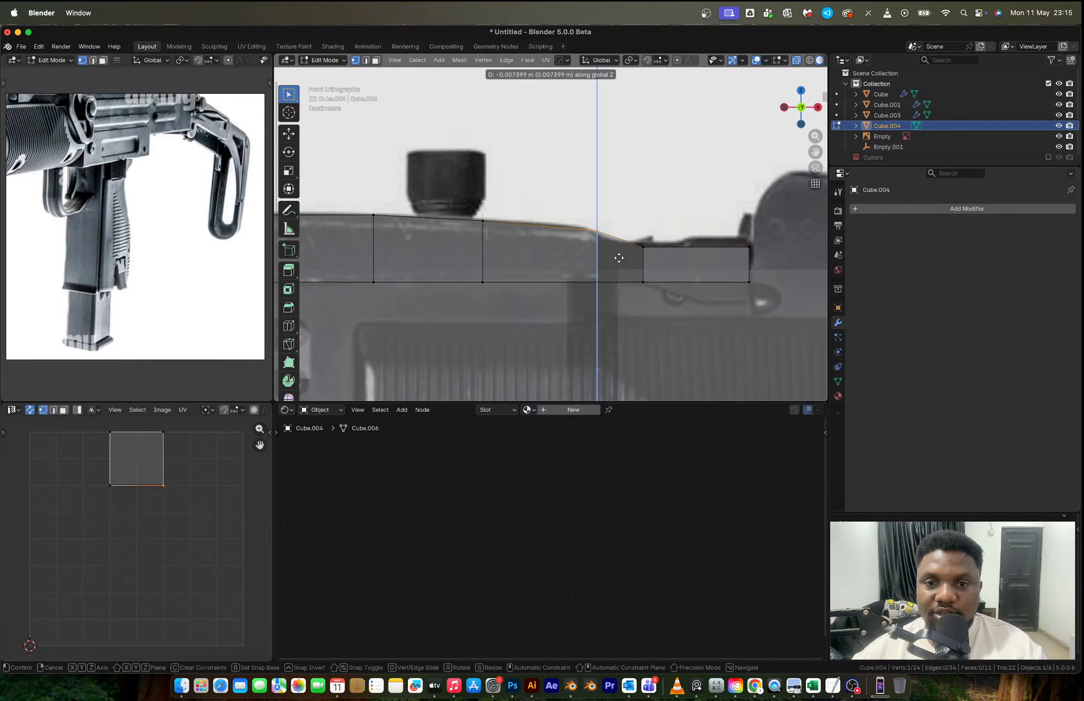
pyautogui.click(618, 260)
# - Add a loop cut just behind the cover's front slope and raise its top vertex along Z to the reference curve
pyautogui.hotkey('ctrl', 'r')
pyautogui.click(549, 232)
pyautogui.click(581, 229)
pyautogui.moveTo(576, 213); pyautogui.dragTo(560, 246)
pyautogui.press('g')
pyautogui.press('z')
pyautogui.click(561, 241)
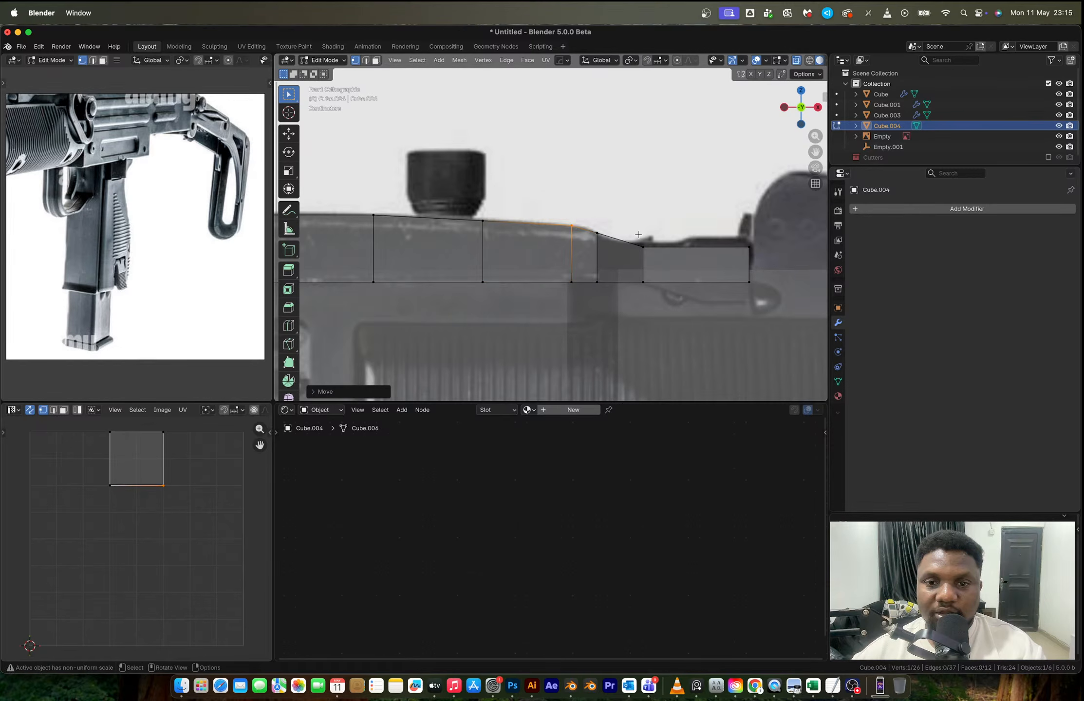
# - Select the two top vertices of the strip's front end segment and raise them slightly along Z
pyautogui.moveTo(639, 234); pyautogui.dragTo(757, 270)
pyautogui.press('g')
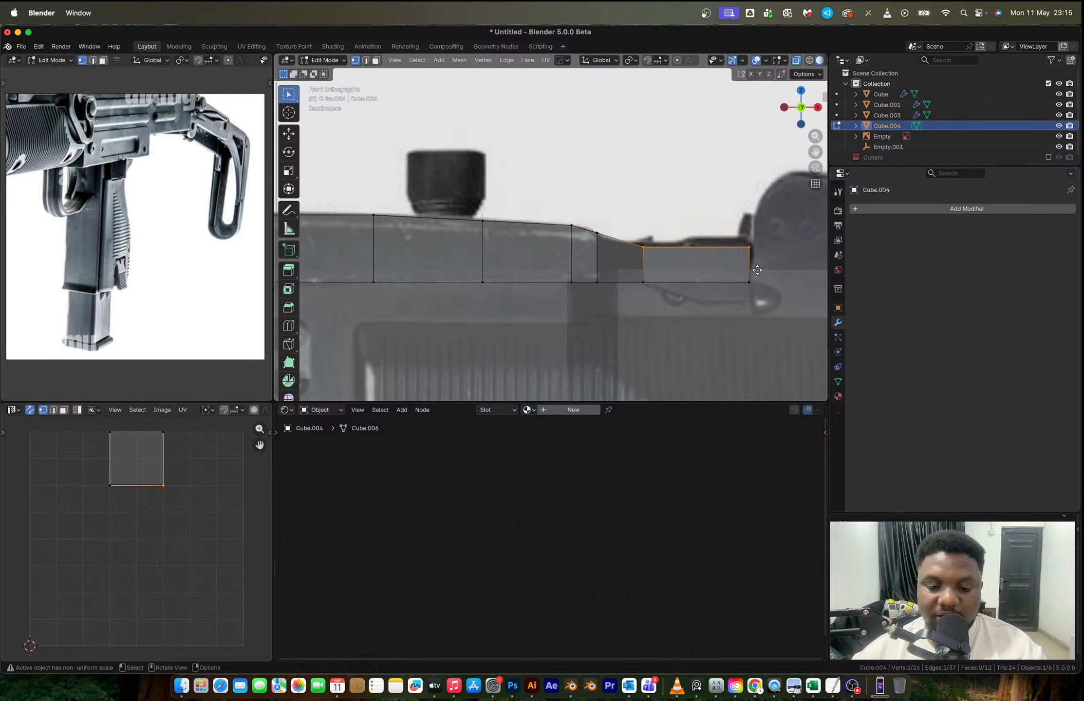
pyautogui.press('z')
pyautogui.click(757, 267)
# - Add two close loop cuts near the middle of the front end segment and move the top edge ahead of them along Z
pyautogui.hotkey('ctrl', 'r')
pyautogui.click(684, 242)
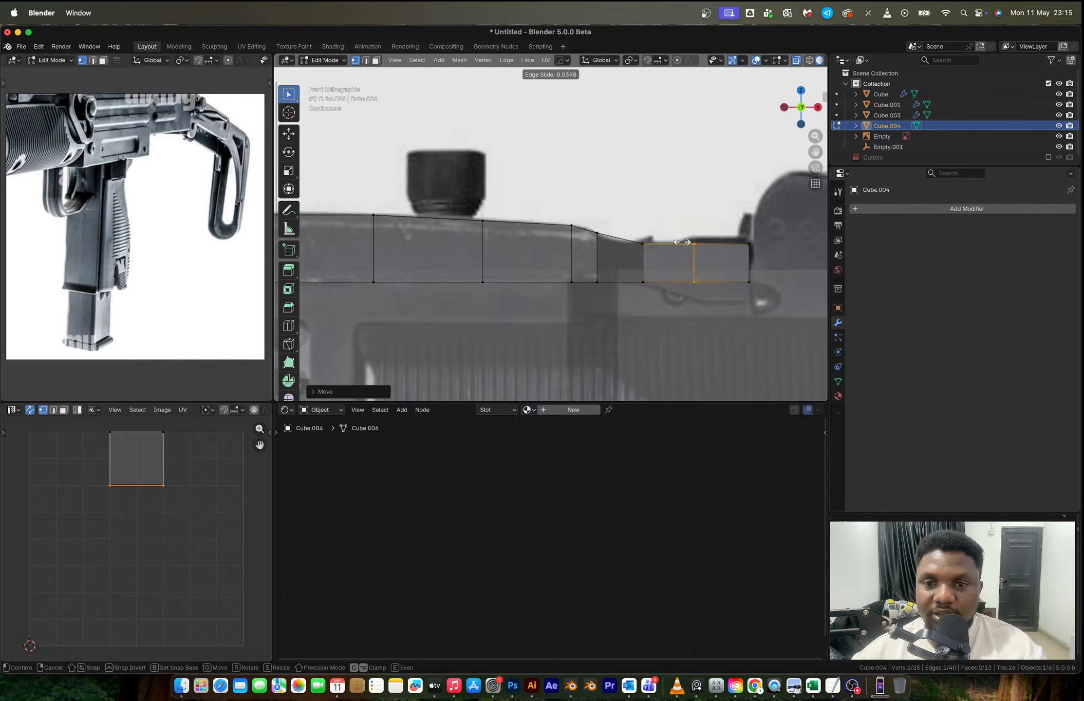
pyautogui.click(695, 239)
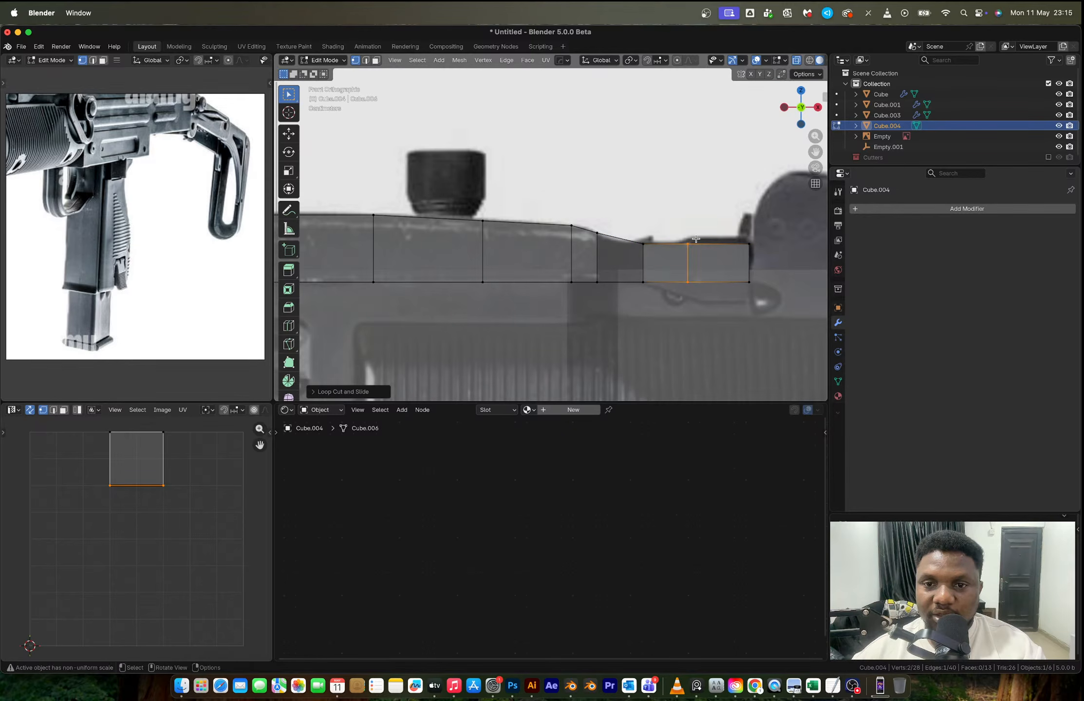
pyautogui.hotkey('ctrl', 'r')
pyautogui.click(691, 237)
pyautogui.click(687, 234)
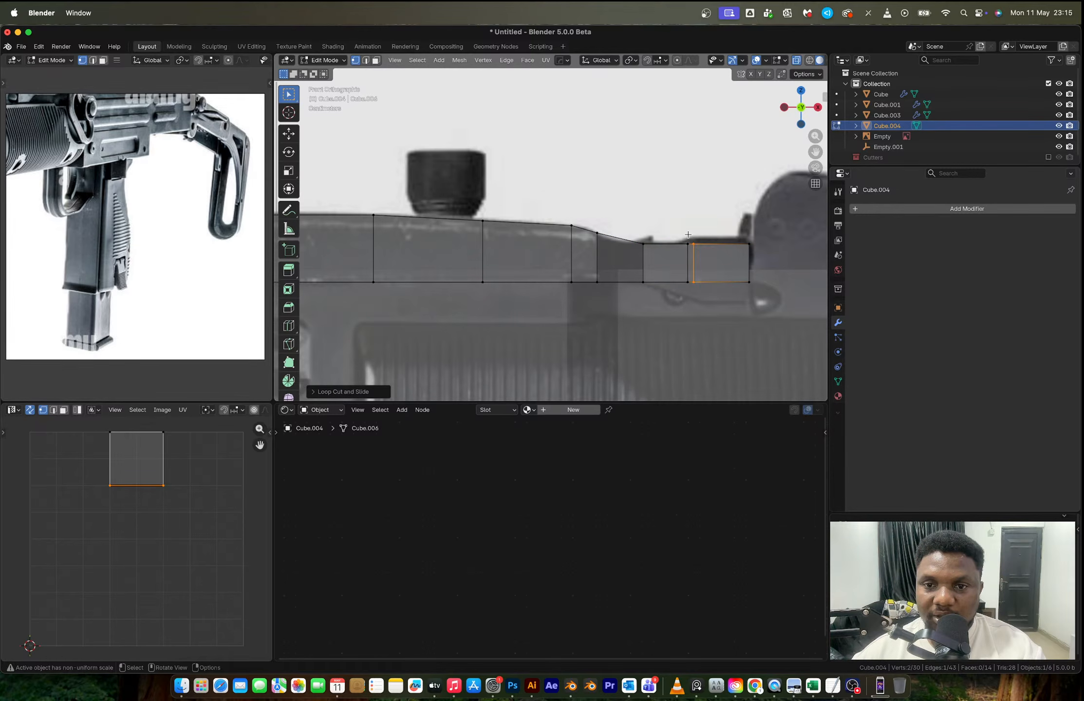
pyautogui.press('g')
pyautogui.press('z')
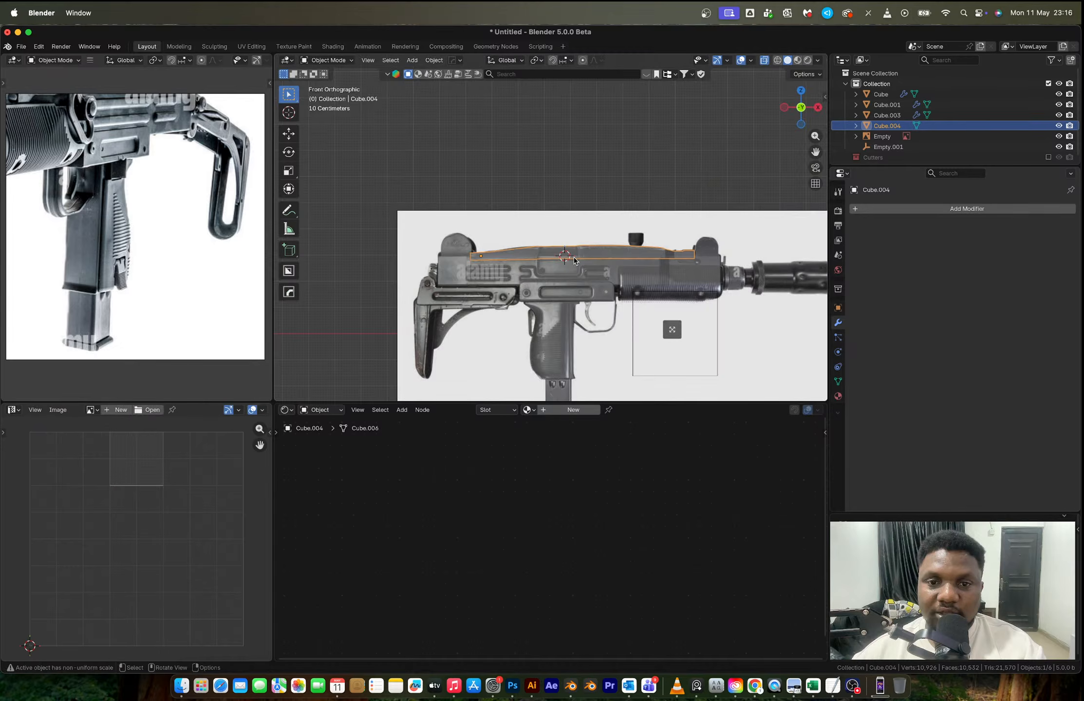
# - Move the entire strip mesh along Y closer to the receiver's side
pyautogui.moveTo(574, 260); pyautogui.dragTo(684, 254, button='middle')
pyautogui.press('Tab')
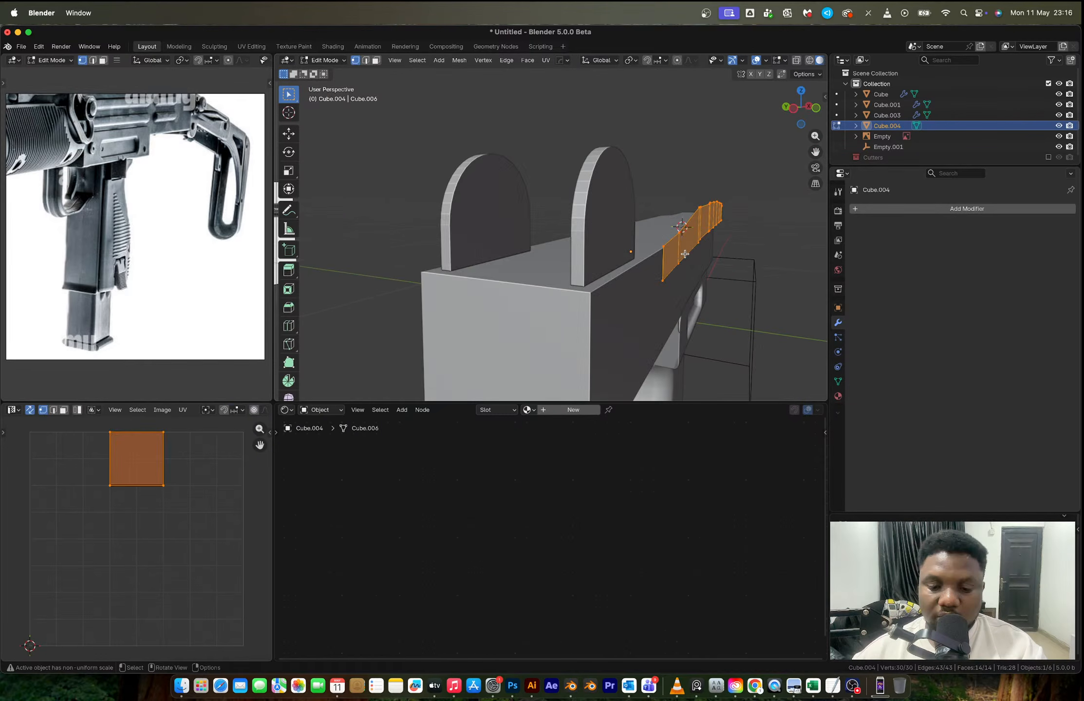
pyautogui.press('g')
pyautogui.press('y')
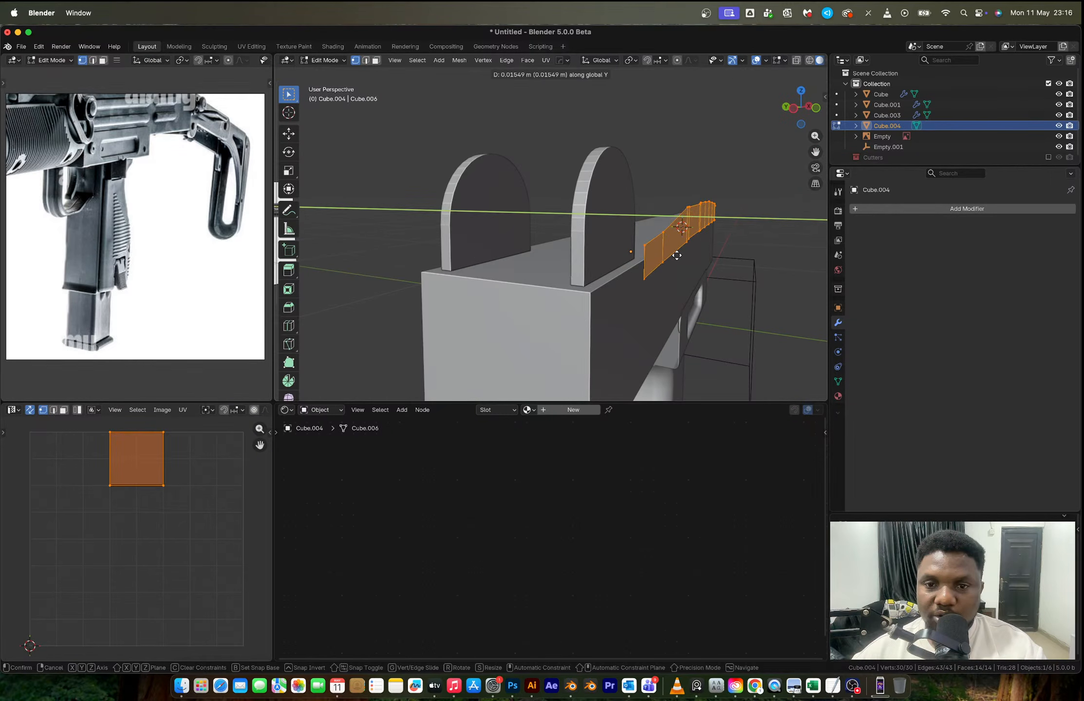
pyautogui.click(684, 253)
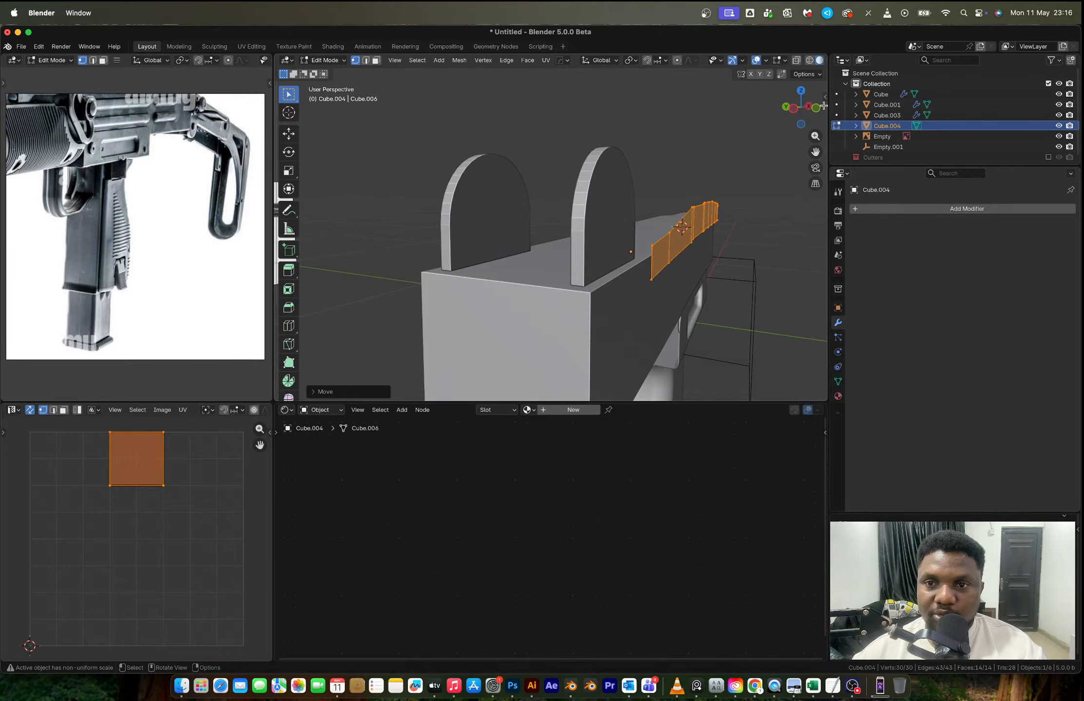
# - In front view, select the strip's face above the ejection port and leave Edit Mode
pyautogui.click(817, 108)
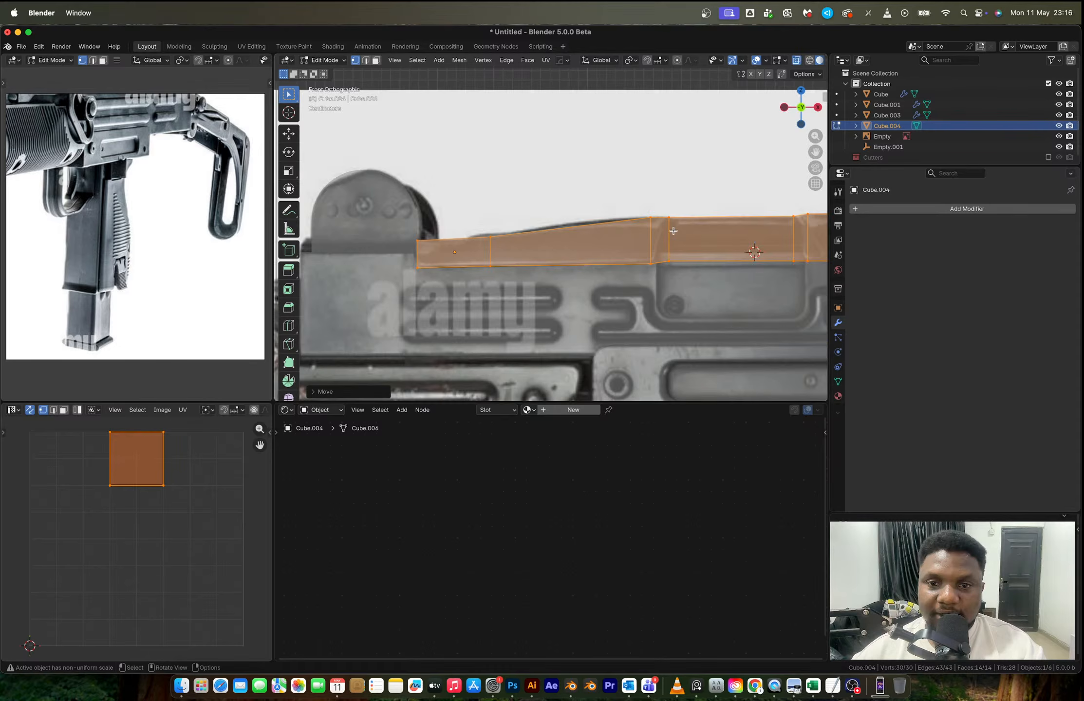
pyautogui.scroll(-1, 667, 243)
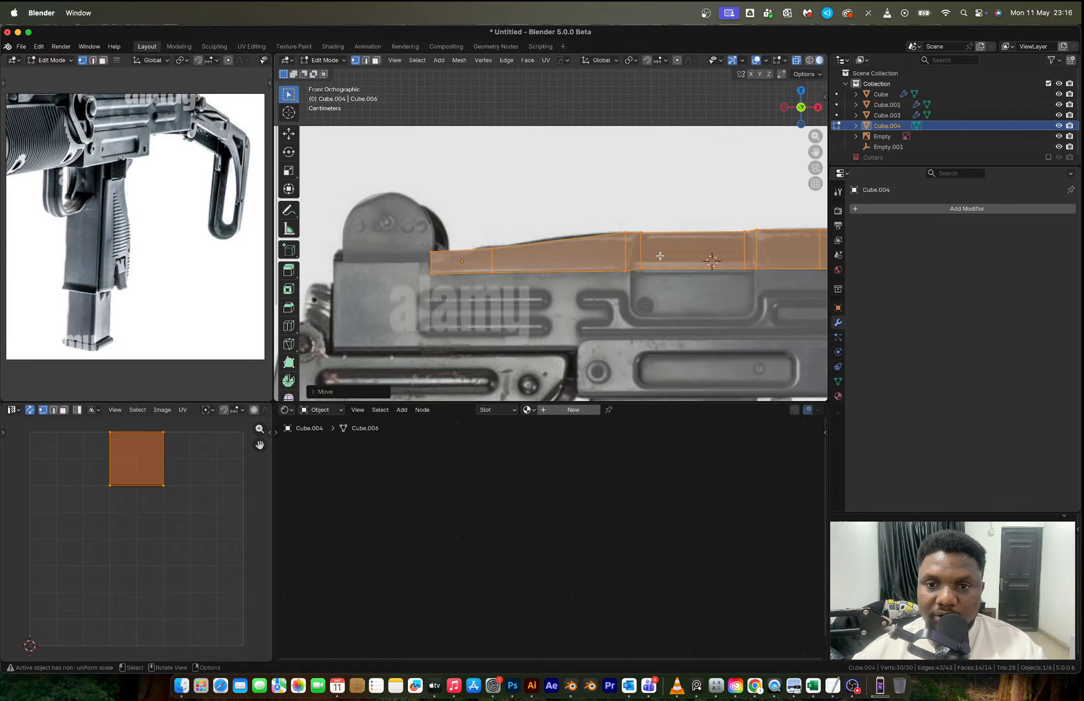
pyautogui.press('3')
pyautogui.click(681, 261)
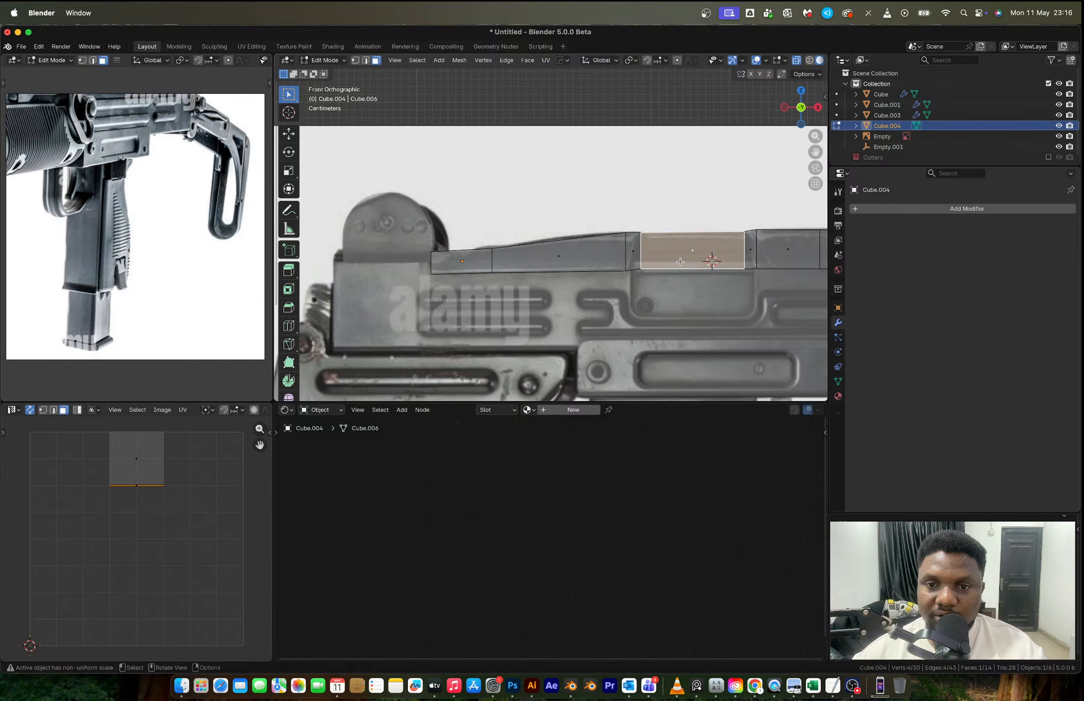
pyautogui.moveTo(680, 262); pyautogui.dragTo(643, 276, button='middle')
pyautogui.press('Tab')
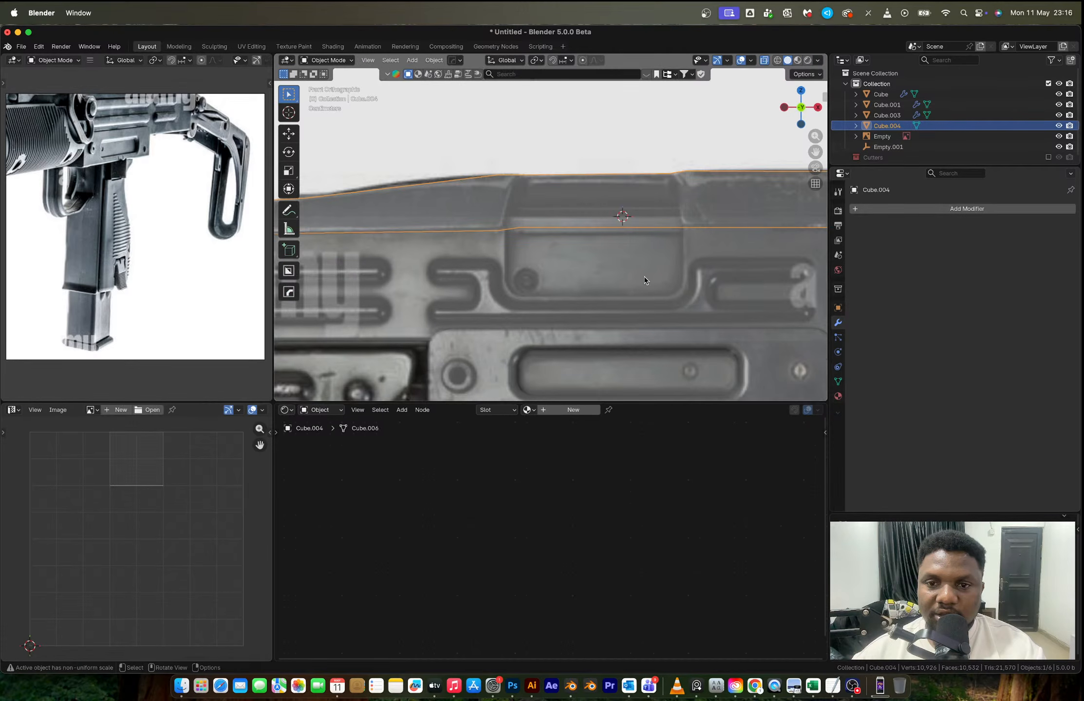
# - Edit the receiver body's mesh and slide its vertical edge to the middle of the ejection port
pyautogui.click(589, 259)
pyautogui.press('Tab')
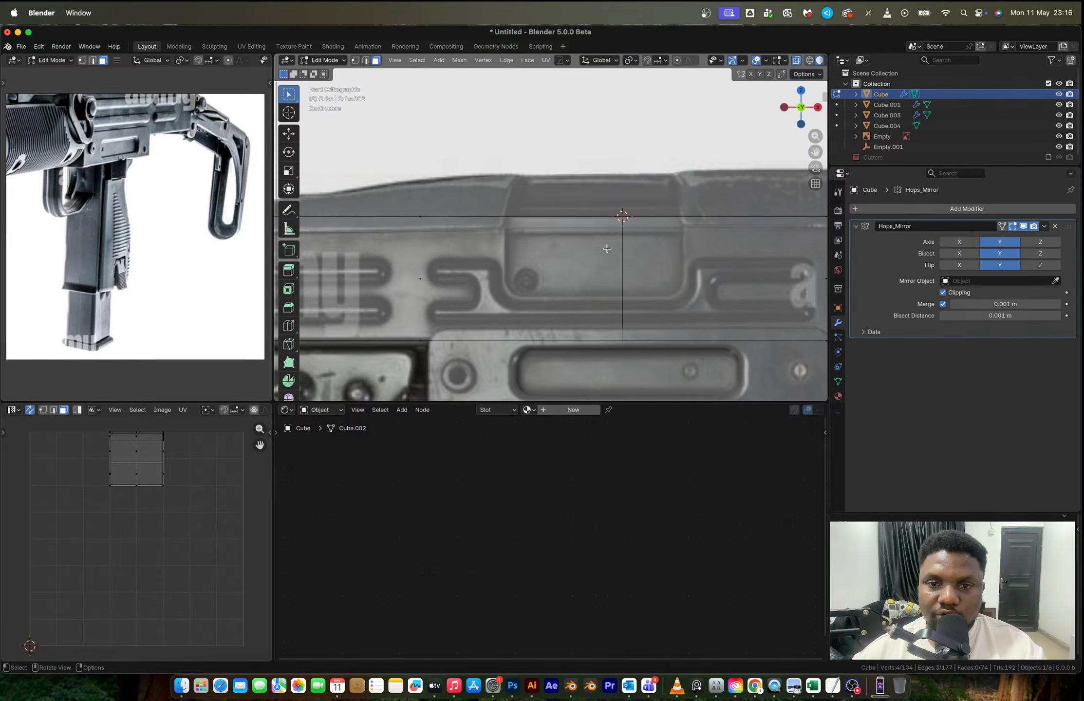
pyautogui.press('2')
pyautogui.keyDown('alt'); pyautogui.click(624, 253); pyautogui.keyUp('alt')
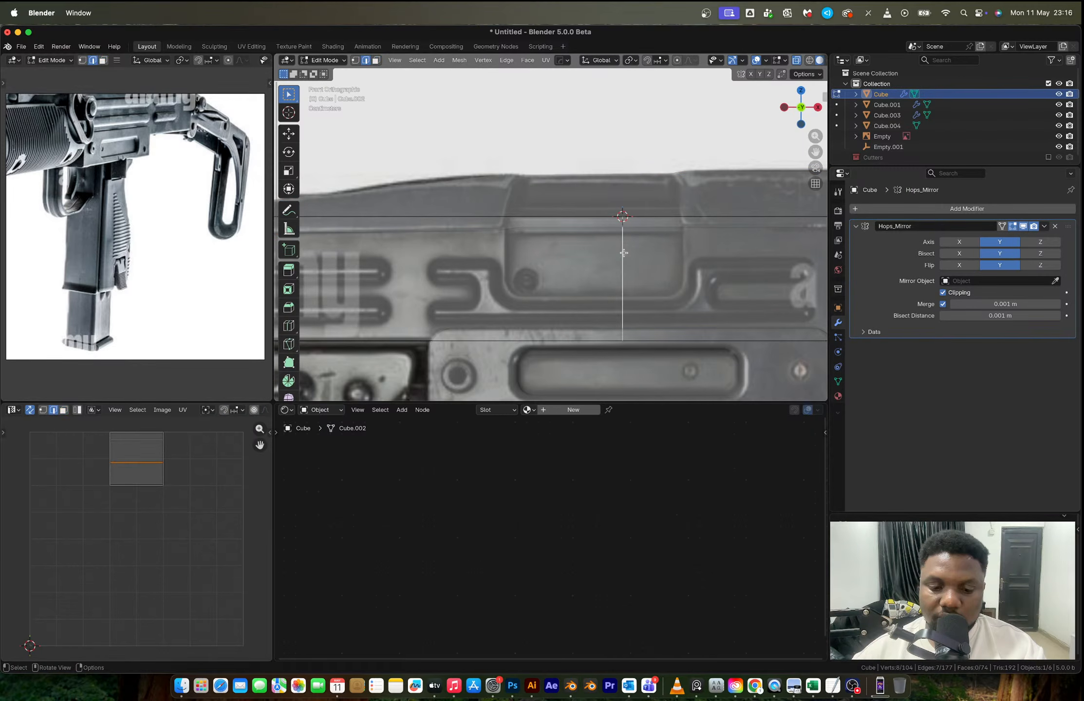
pyautogui.press('g')
pyautogui.press('g')
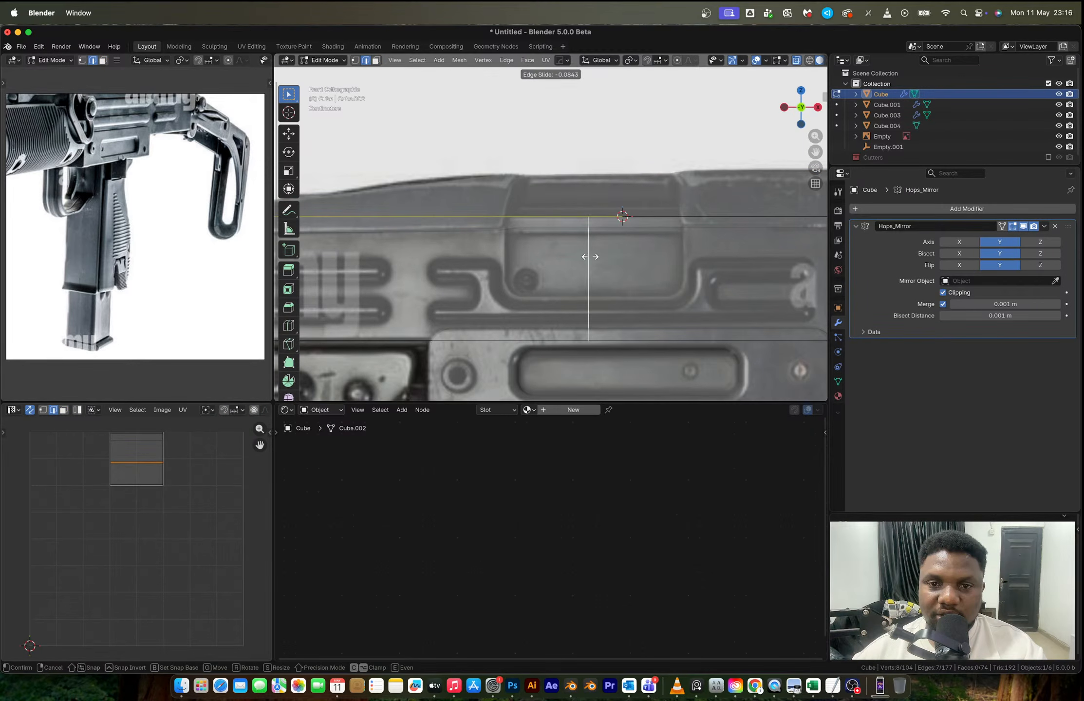
pyautogui.click(595, 259)
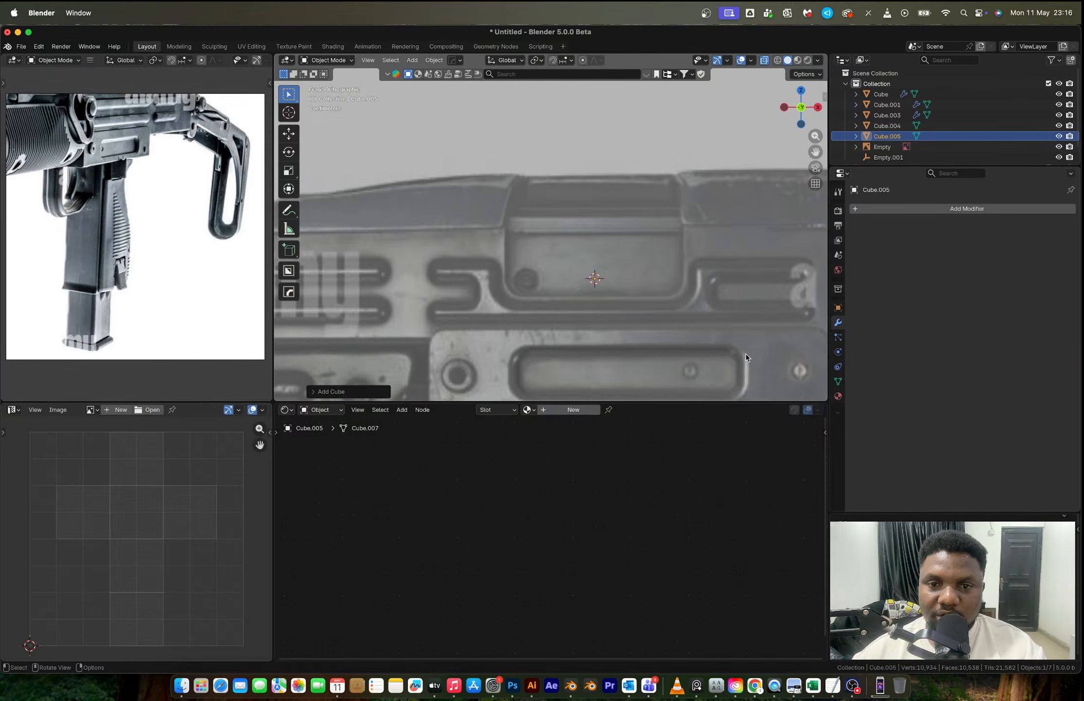
# - Fit a new cube over the ejection port, scaling it to the opening and raising it about 0.03 m along Z
pyautogui.press('s')
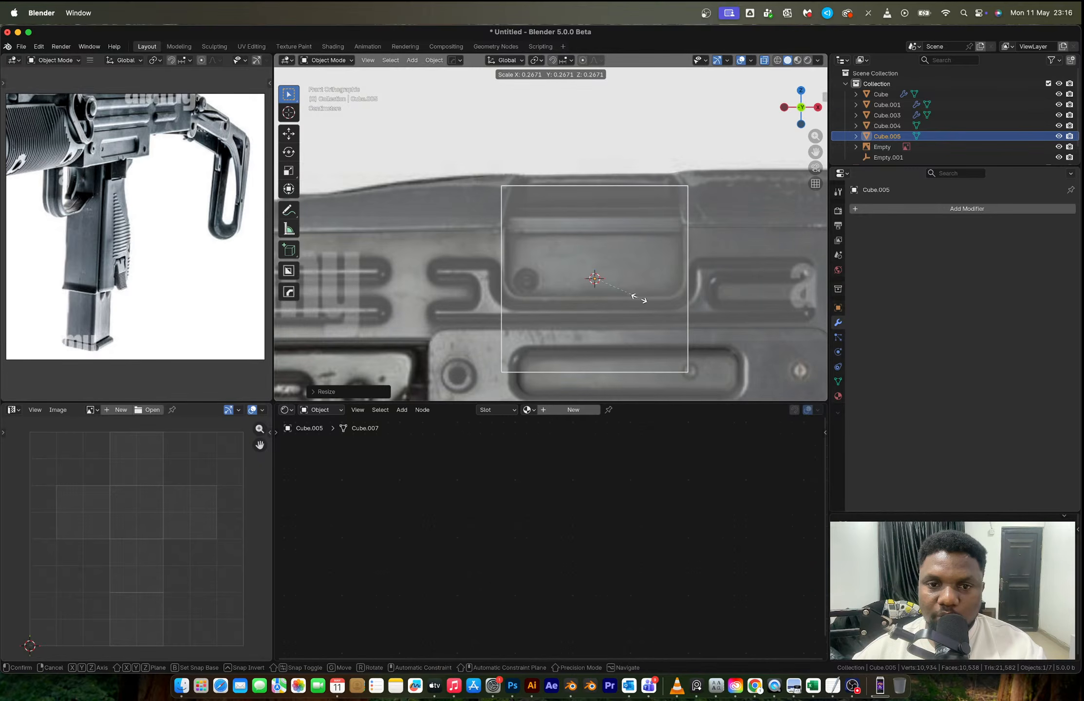
pyautogui.press('z')
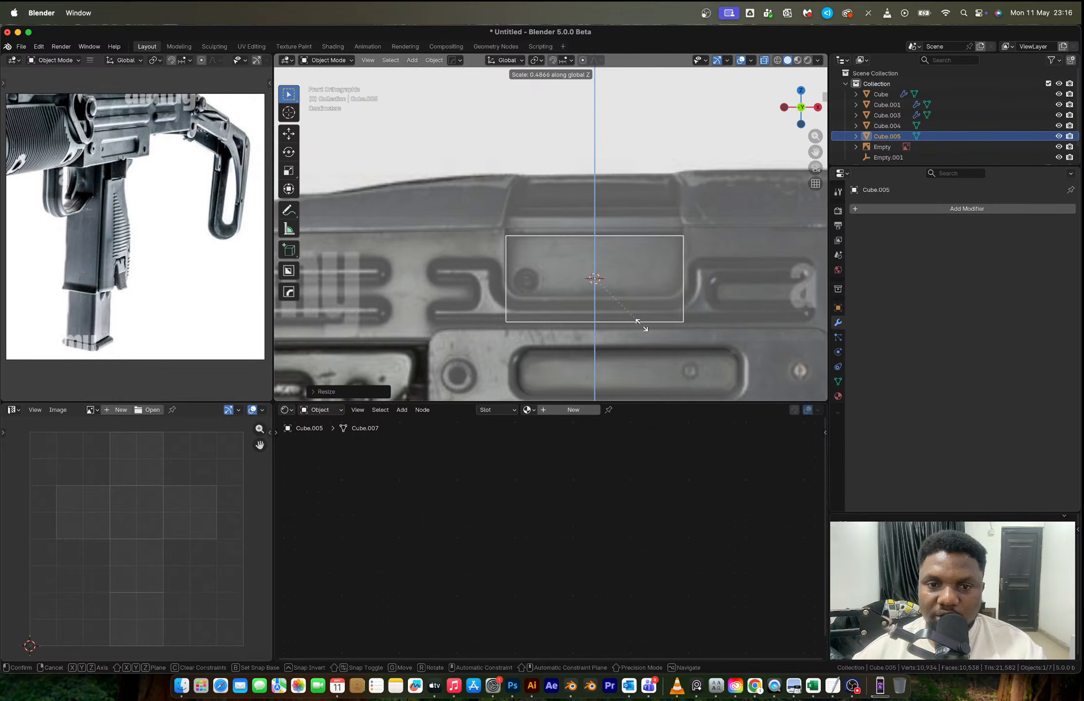
pyautogui.press('g')
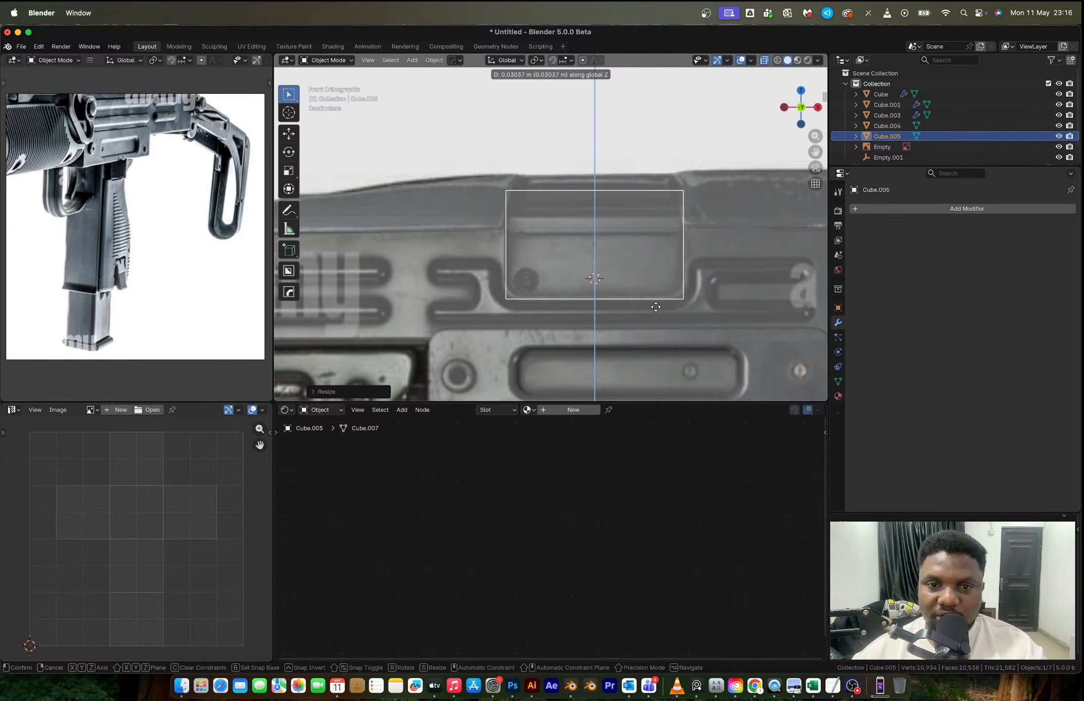
pyautogui.click(656, 307)
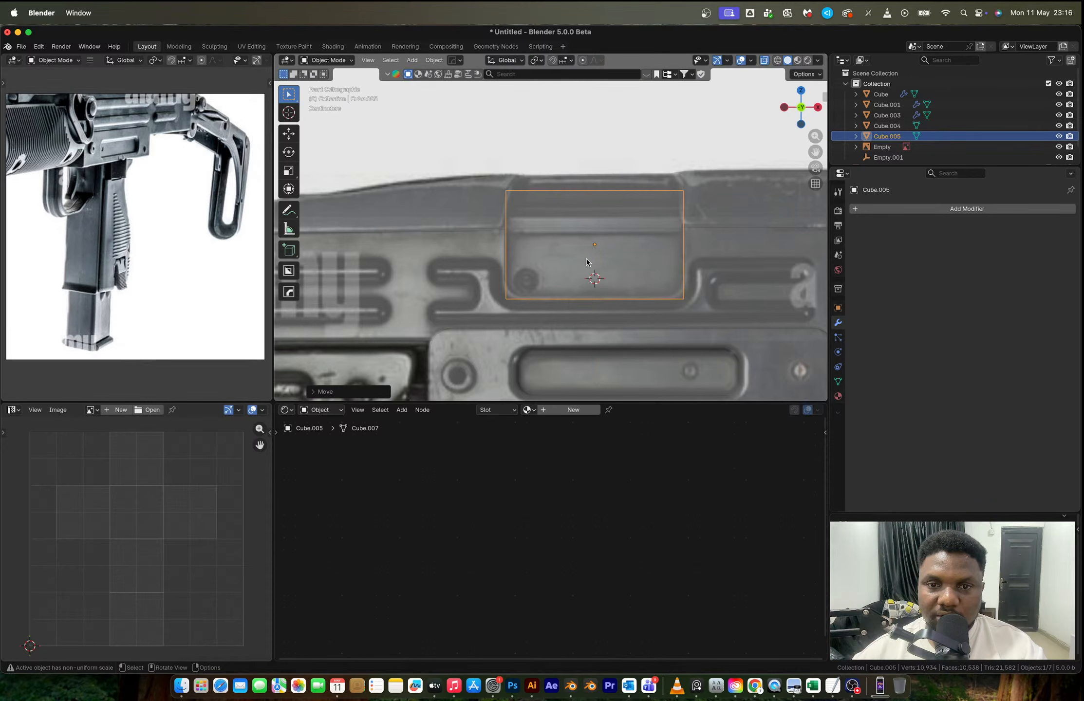
# - Scale the cube along Y to roughly half its depth, still protruding from the receiver's sides, and turn off X-ray
pyautogui.moveTo(587, 262); pyautogui.dragTo(632, 273, button='middle')
pyautogui.press('s')
pyautogui.press('y')
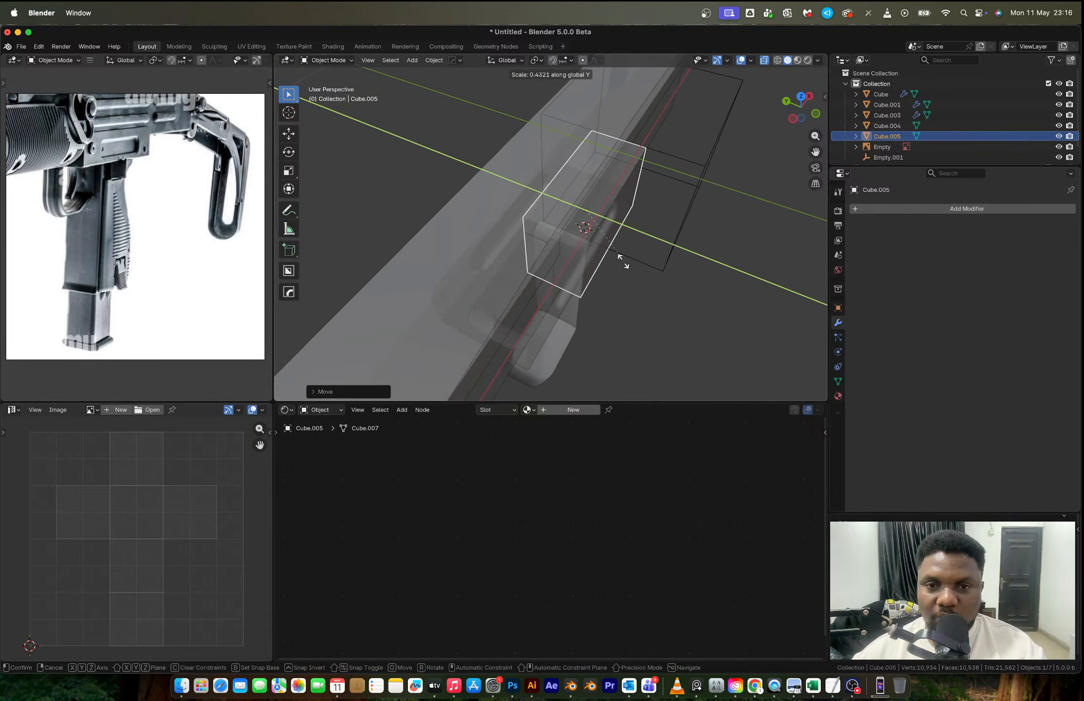
pyautogui.click(635, 311)
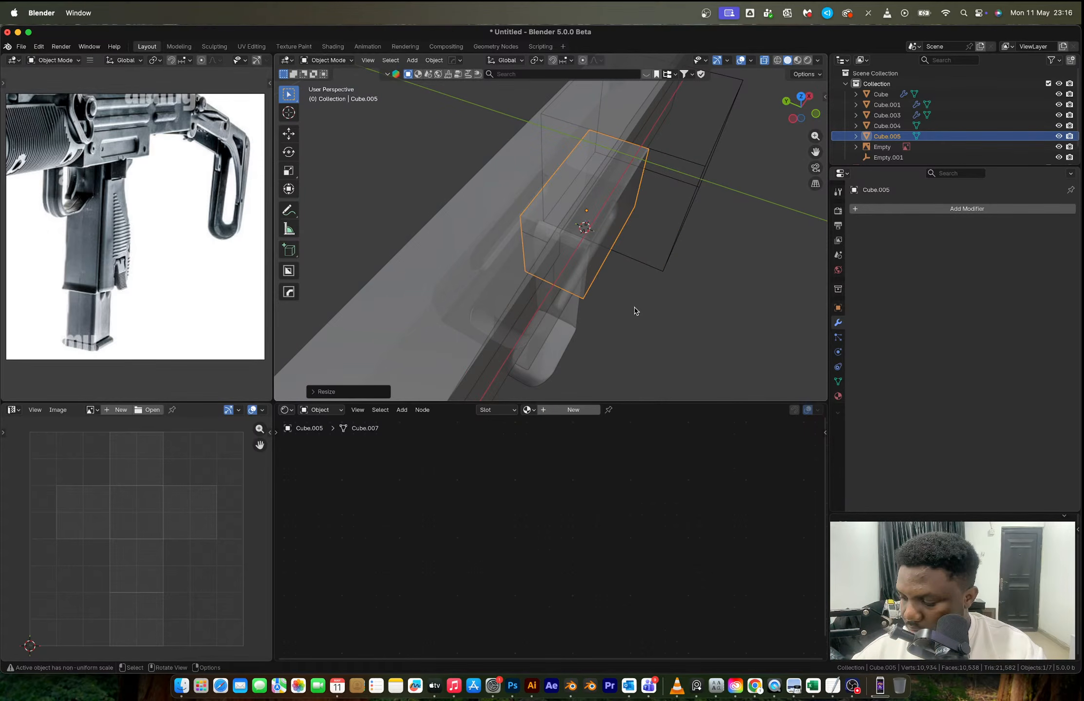
pyautogui.hotkey('alt', 'z')
pyautogui.moveTo(635, 310); pyautogui.dragTo(569, 247, button='middle')
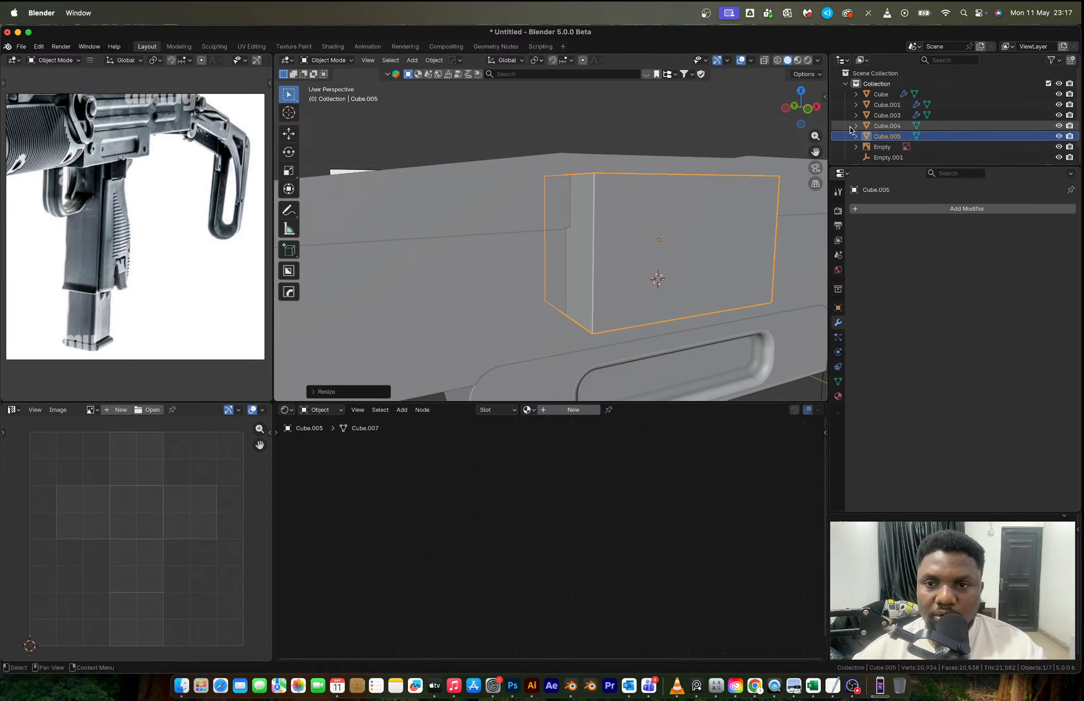
# - Apply the ejection-port cube's scale and start editing its mesh
pyautogui.moveTo(591, 292); pyautogui.dragTo(614, 272, button='middle')
pyautogui.hotkey('ctrl', 'a')
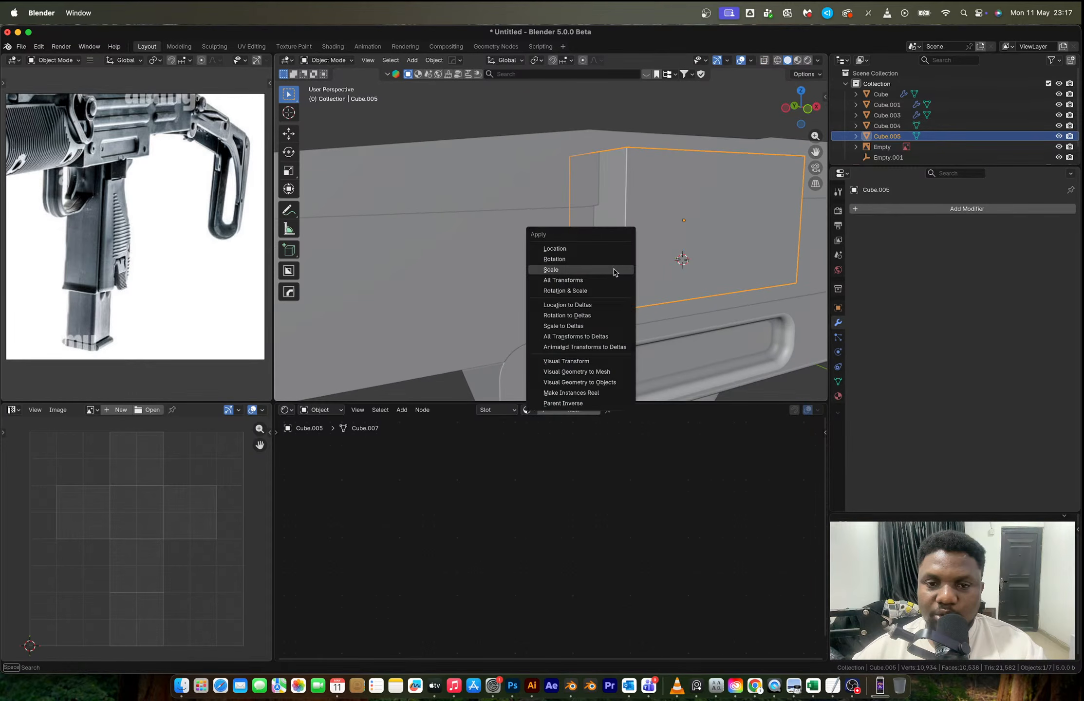
pyautogui.click(614, 270)
pyautogui.press('Tab')
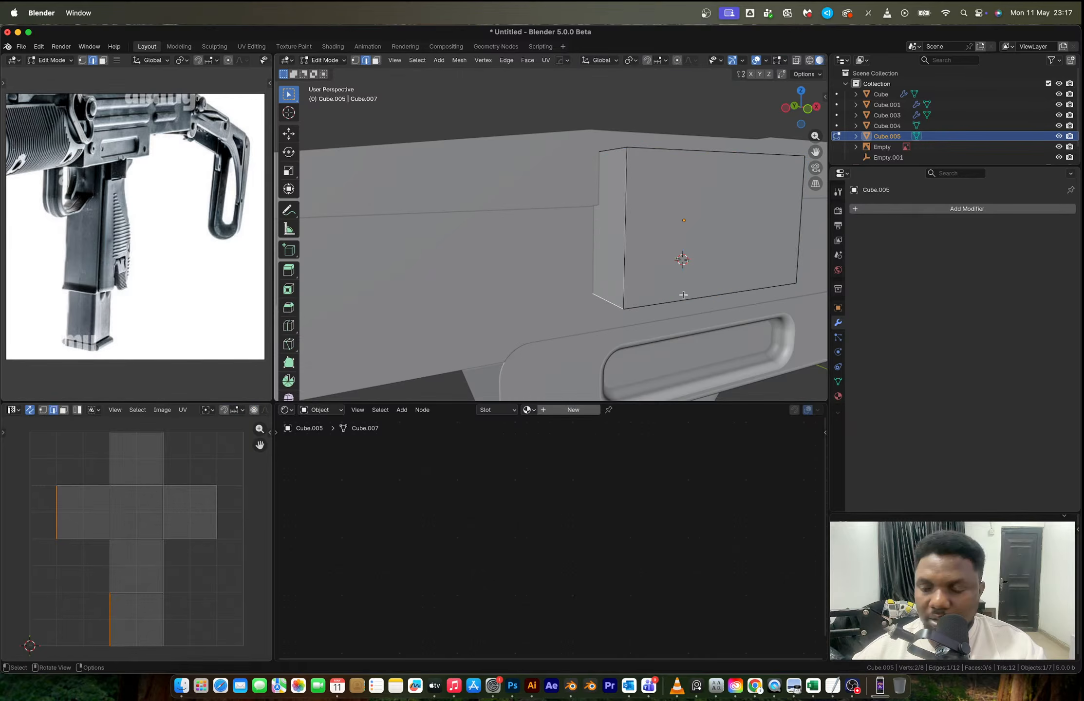
# - In front view, bevel the cube's two lower depth edges by about 0.02 m with 14 segments to match the port's rounded corners
pyautogui.moveTo(683, 295); pyautogui.dragTo(603, 259, button='middle')
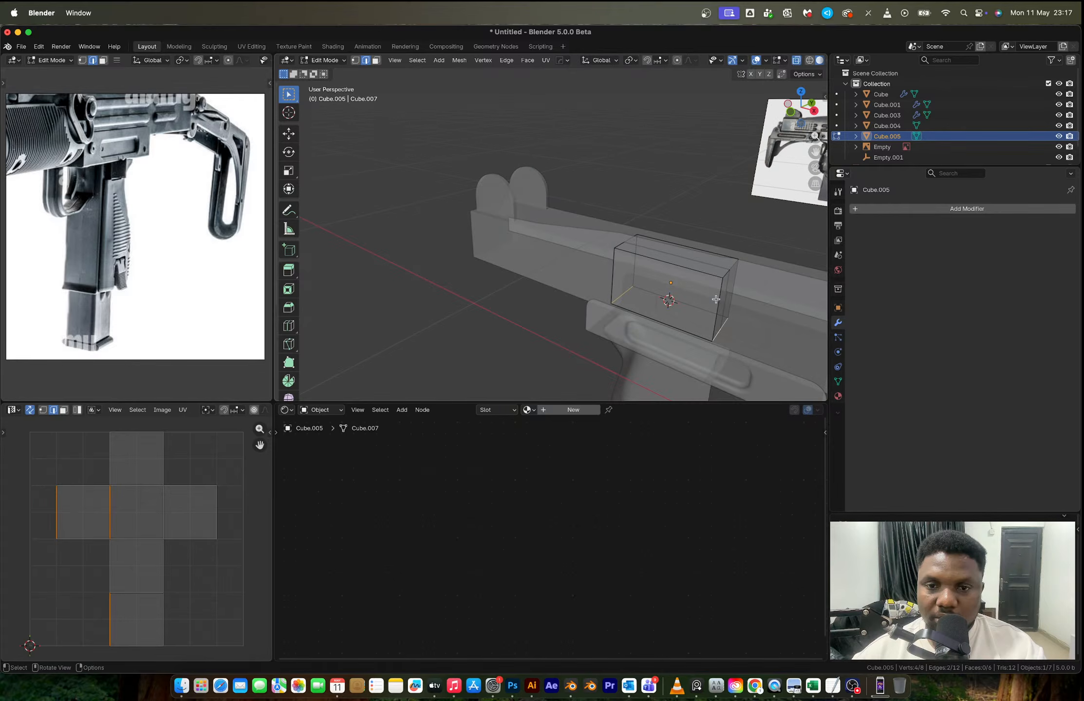
pyautogui.press('KP_1')
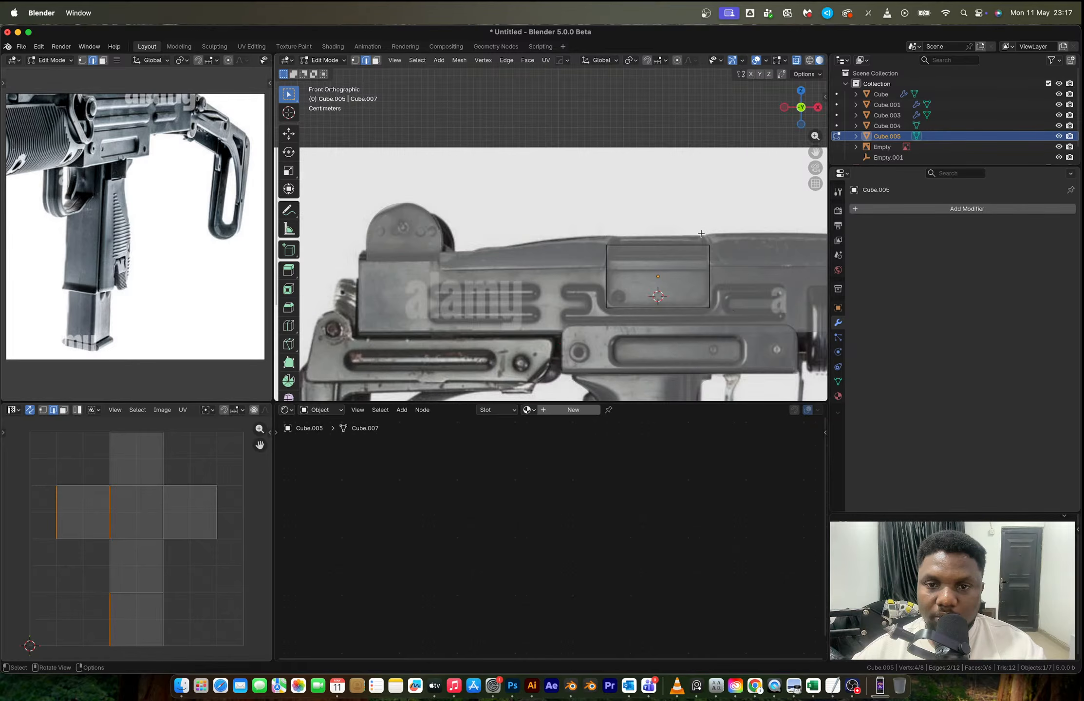
pyautogui.scroll(5, 704, 253)
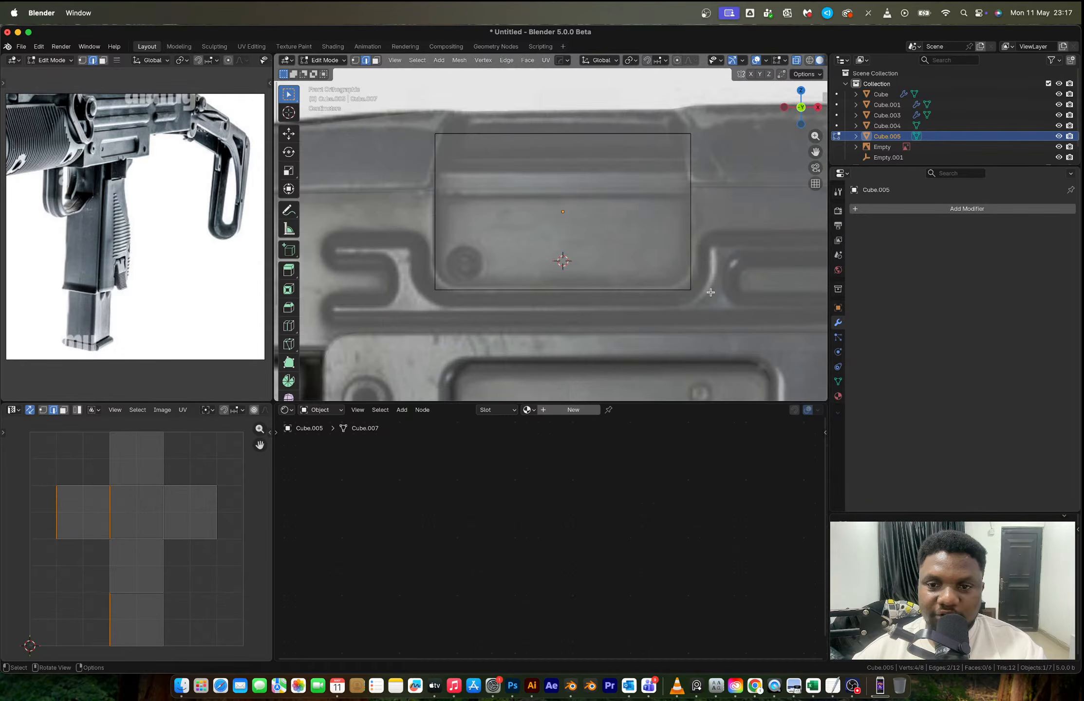
pyautogui.hotkey('ctrl', 'b')
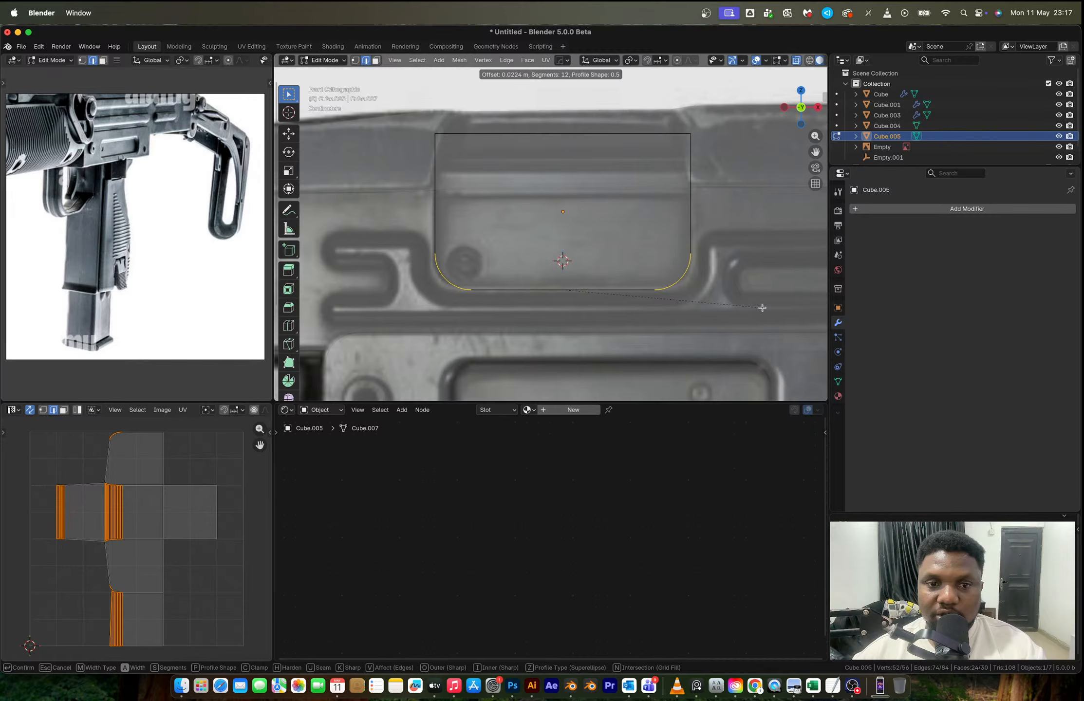
pyautogui.scroll(2, 762, 307)
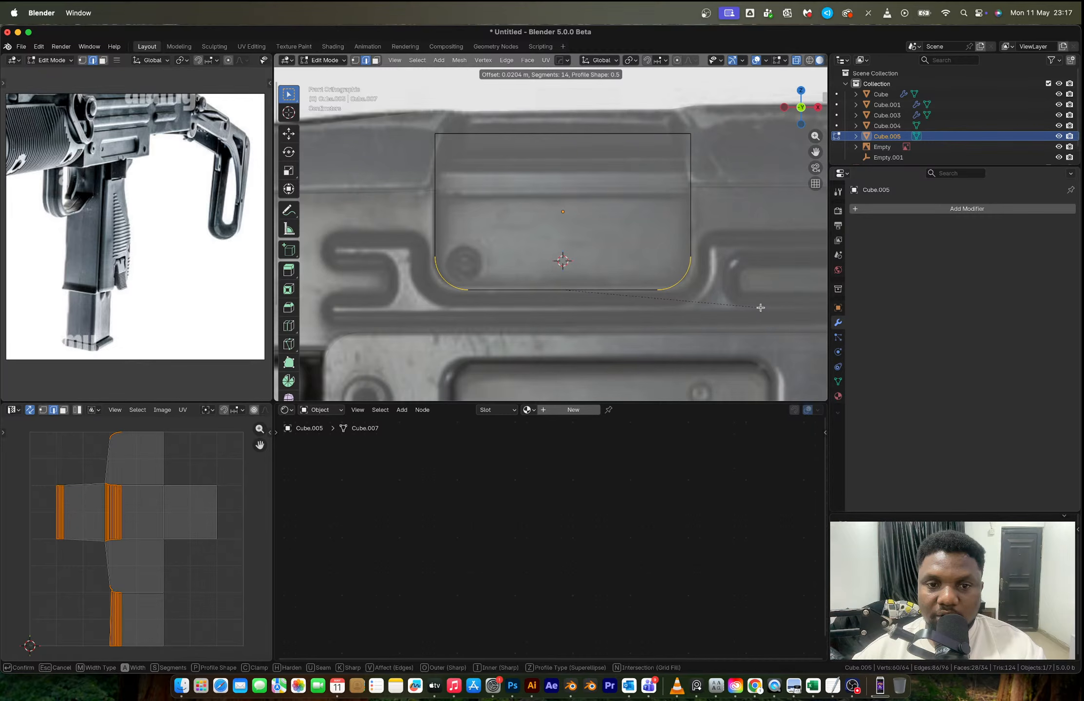
pyautogui.click(761, 308)
pyautogui.scroll(-3, 574, 184)
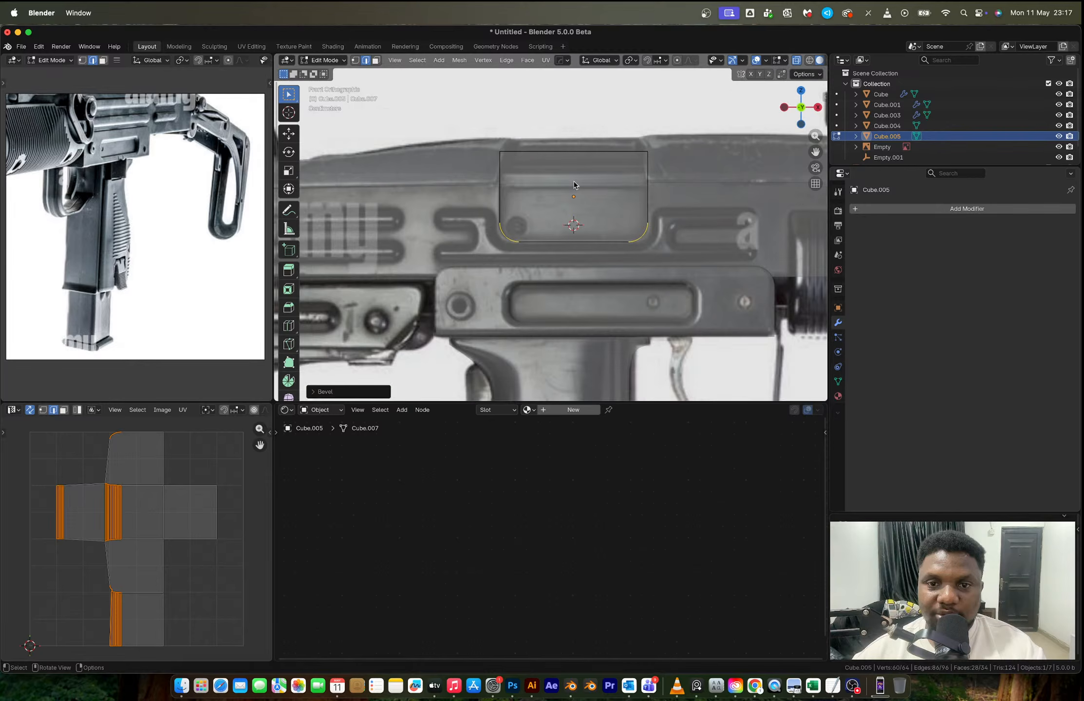
# - Isolate the cube in local view and bevel its inner side face's border by about 0.0075 m with 14 segments
pyautogui.press('Tab')
pyautogui.moveTo(574, 184); pyautogui.dragTo(600, 290, button='middle')
pyautogui.press('Tab')
pyautogui.press('3')
pyautogui.click(600, 291)
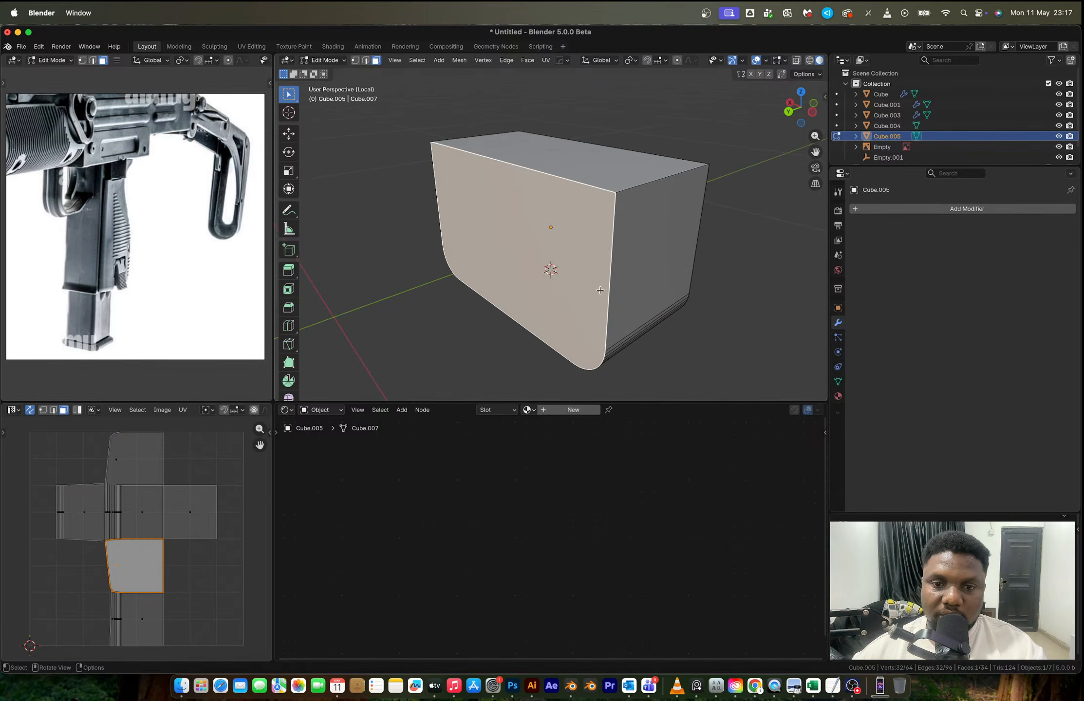
pyautogui.hotkey('ctrl', 'b')
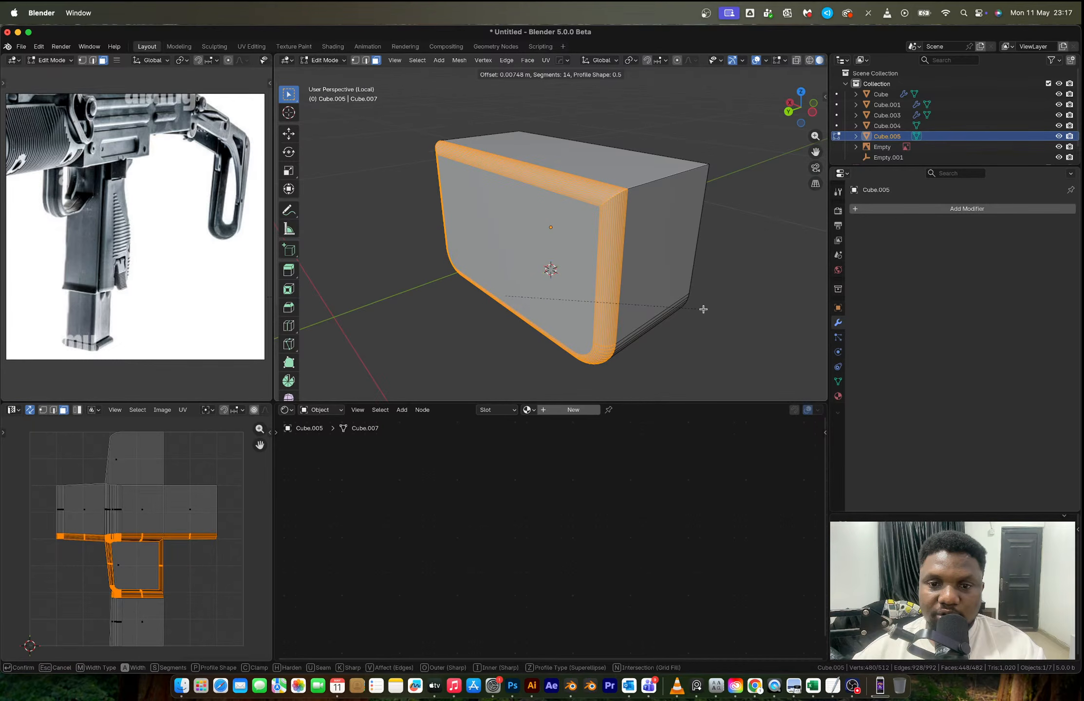
pyautogui.click(703, 309)
# - With X-ray on, select the vertices along the cube's top and flatten them along the global Z axis
pyautogui.hotkey('alt', 'z')
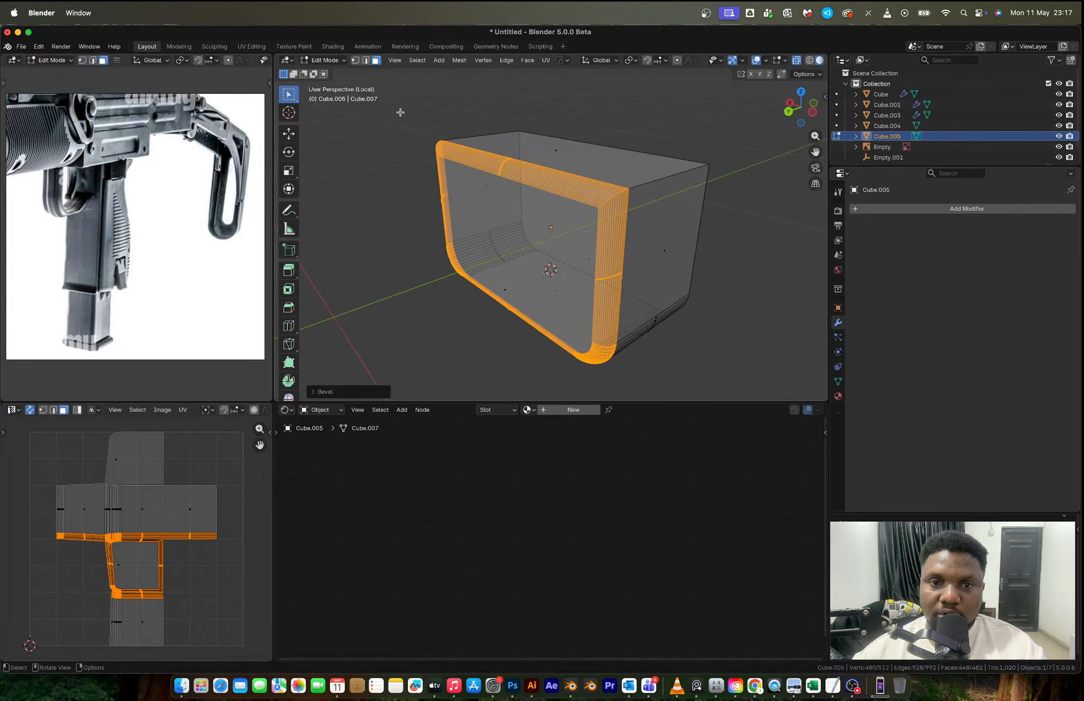
pyautogui.moveTo(400, 113); pyautogui.dragTo(773, 213)
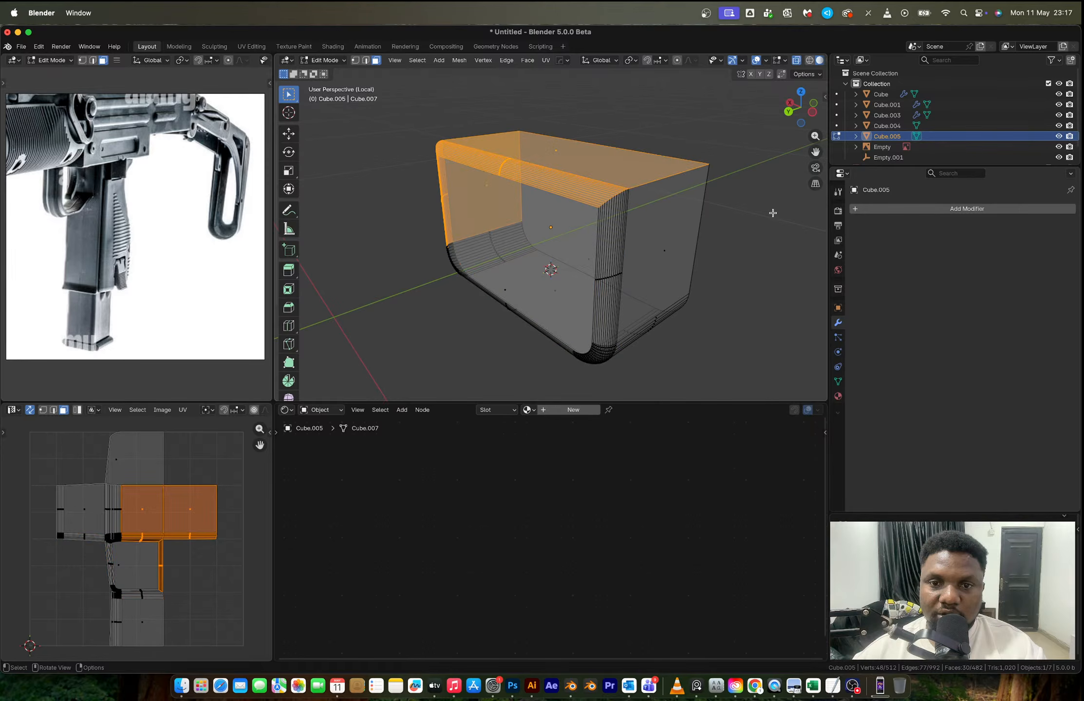
pyautogui.moveTo(397, 113); pyautogui.dragTo(752, 209)
pyautogui.press('1')
pyautogui.scroll(1, 527, 149)
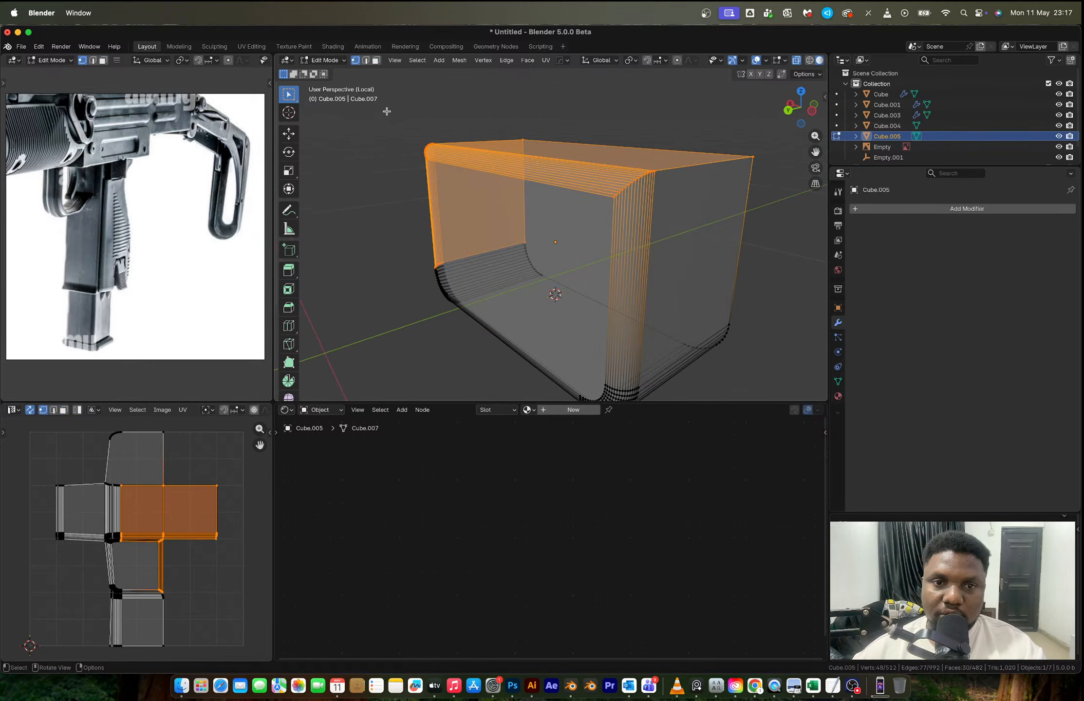
pyautogui.moveTo(386, 111); pyautogui.dragTo(836, 212)
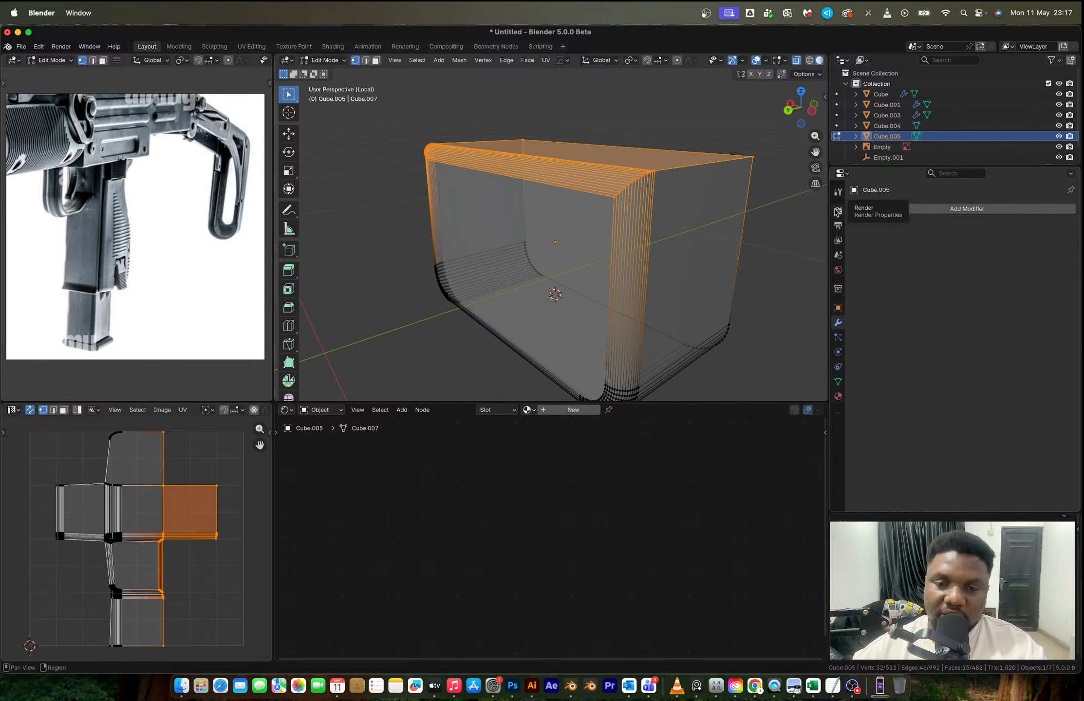
pyautogui.press('s')
pyautogui.press('z')
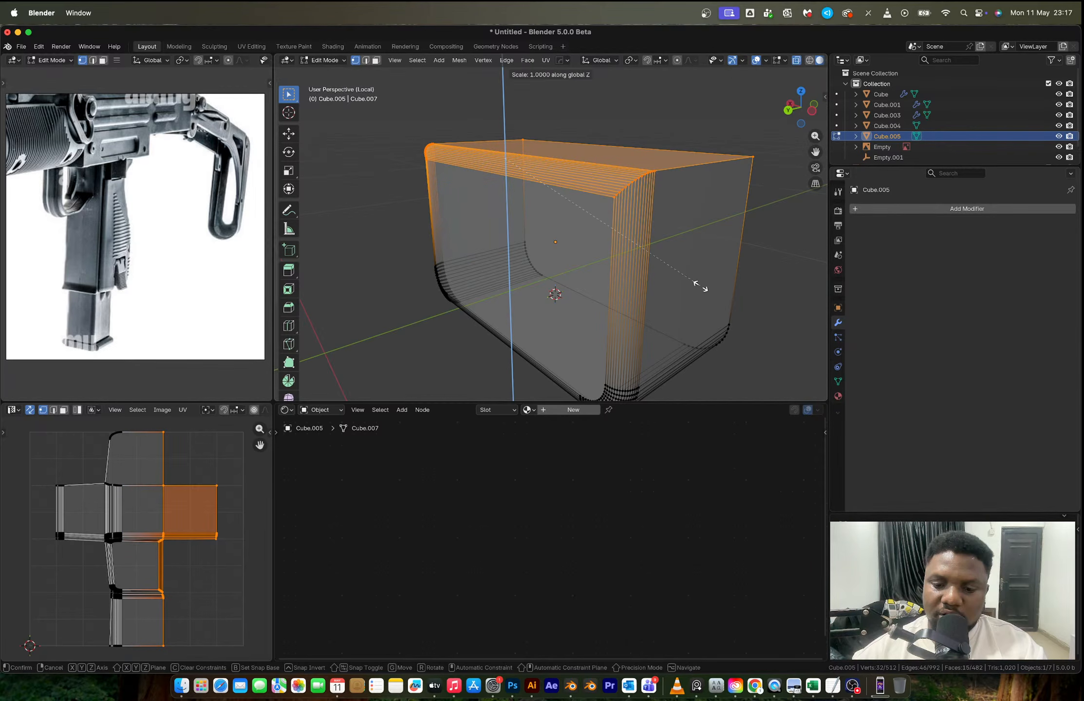
pyautogui.click(701, 286)
pyautogui.moveTo(700, 286); pyautogui.dragTo(646, 240, button='middle')
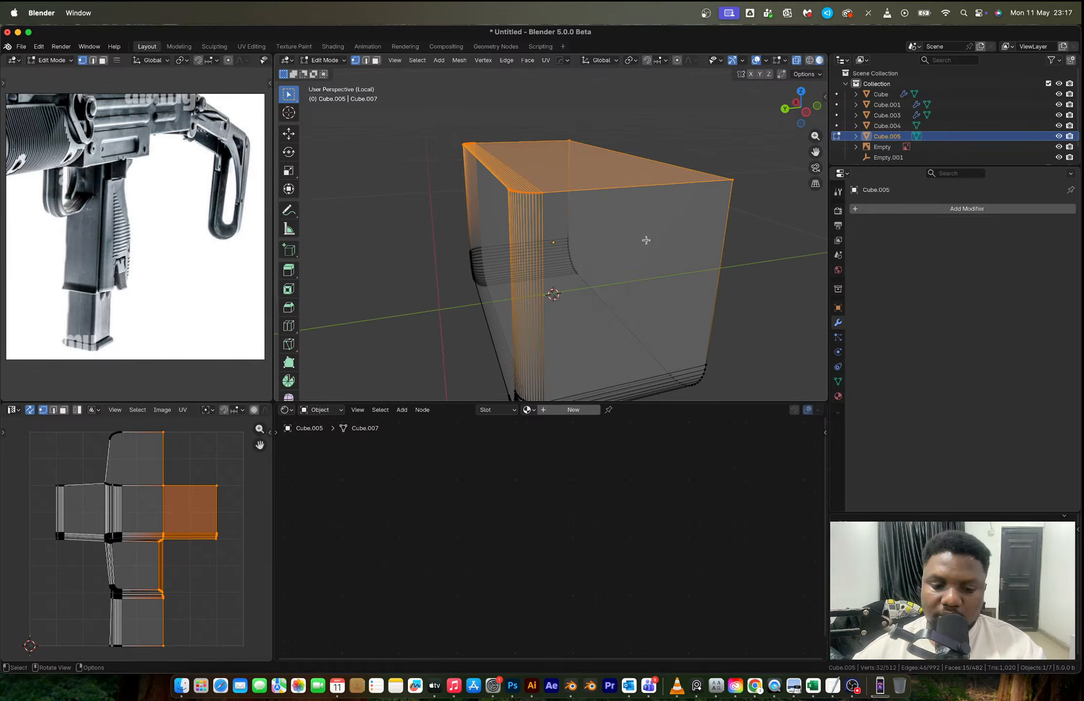
# - Leave Edit Mode and local view, and cut the cube out of the receiver body with a boolean difference
pyautogui.press('Tab')
pyautogui.click(818, 109)
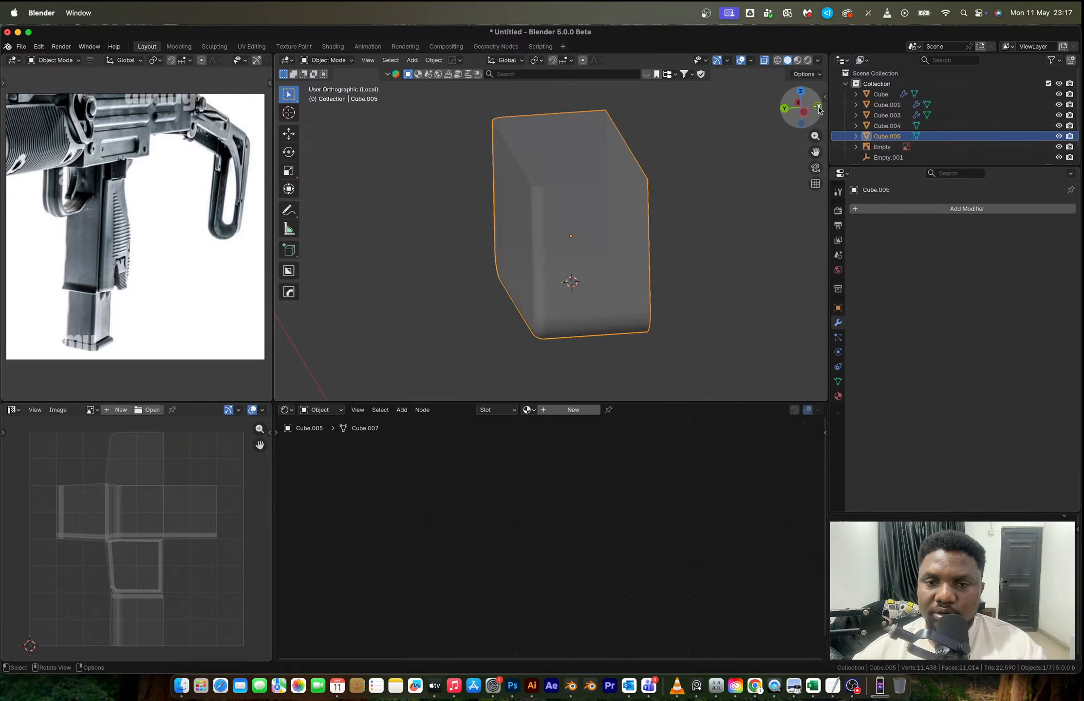
pyautogui.press('/')
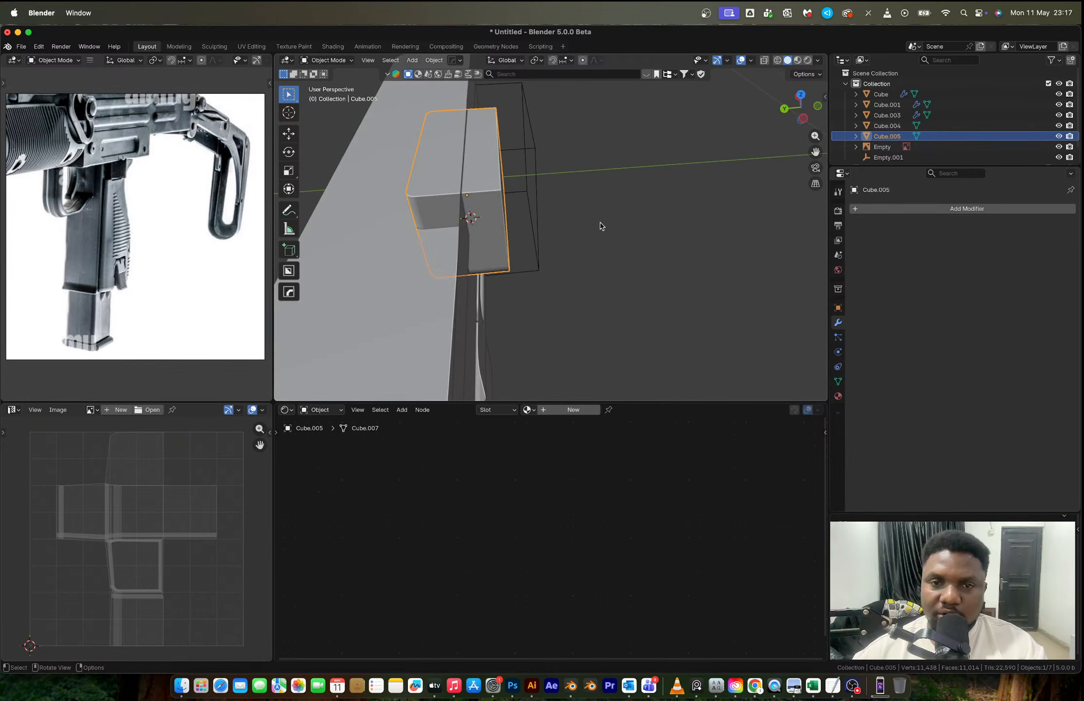
pyautogui.moveTo(602, 226)
pyautogui.mouseDown(button='middle')
pyautogui.moveTo(499, 288)
pyautogui.moveTo(620, 263)
pyautogui.moveTo(593, 236)
pyautogui.mouseUp(button='middle')
pyautogui.hotkey('ctrl', '-')
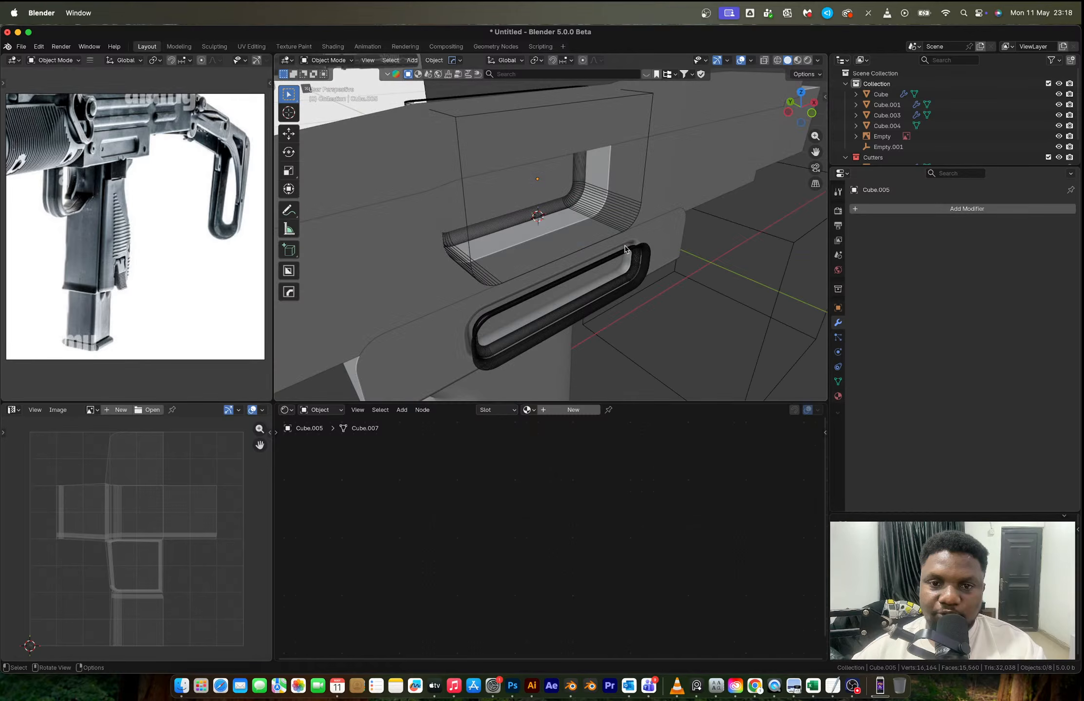
# - Select the top cover side strip and exclude the Cutters collection from the view layer
pyautogui.click(625, 249)
pyautogui.moveTo(625, 250); pyautogui.dragTo(594, 209, button='middle')
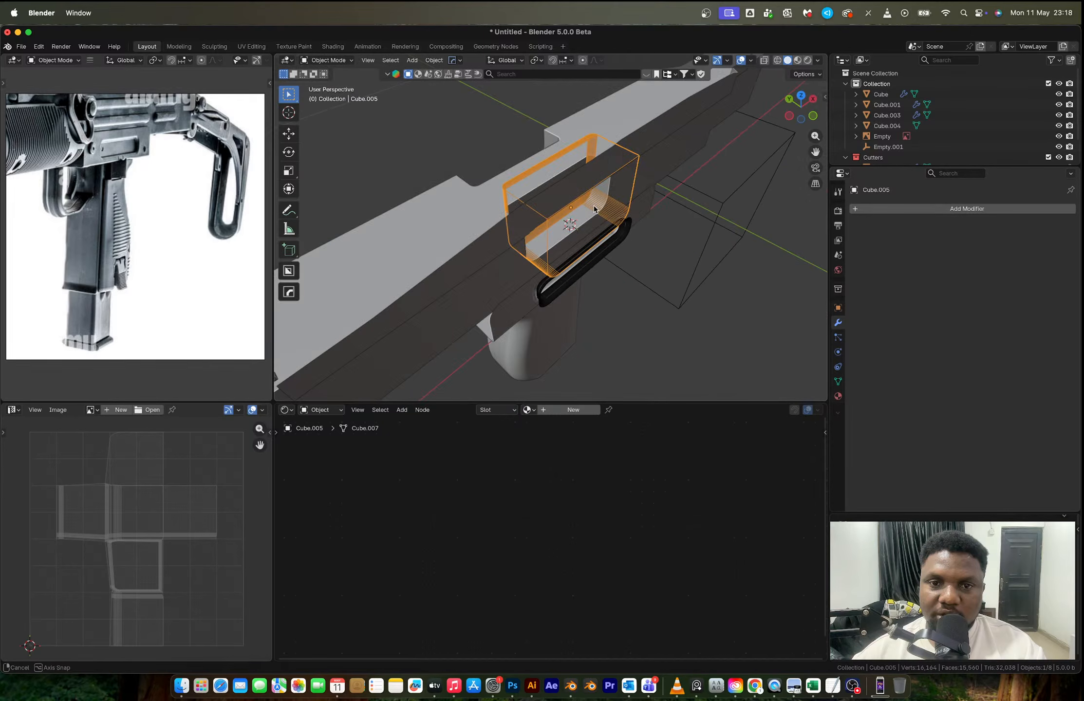
pyautogui.click(594, 209)
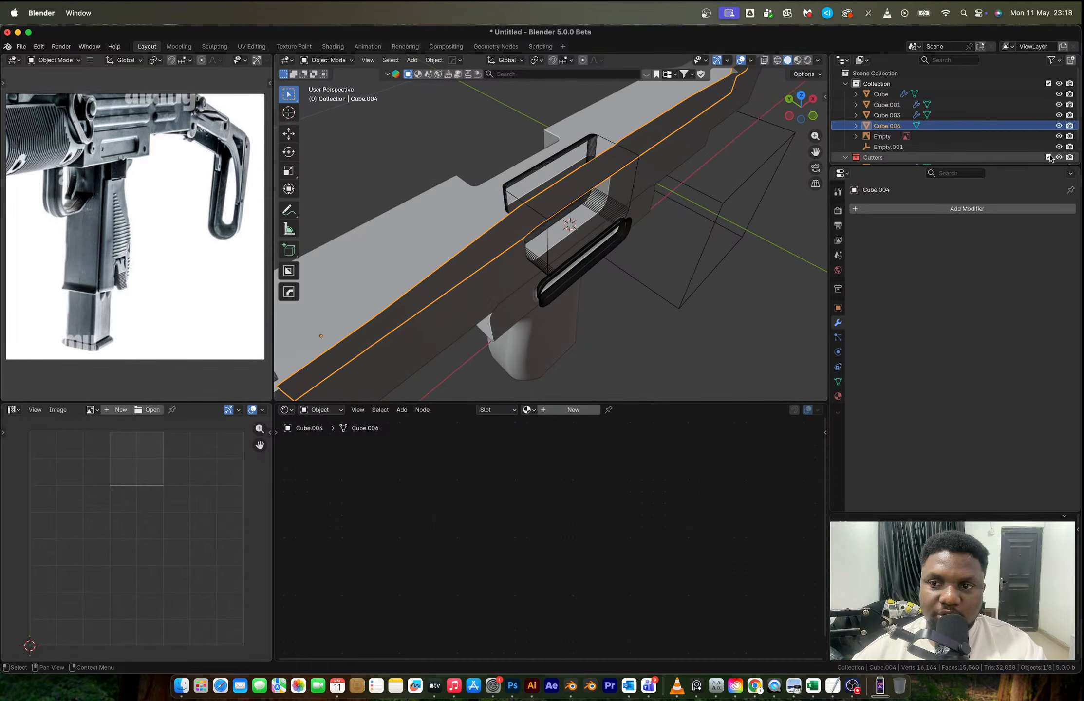
pyautogui.click(1048, 157)
# - In front view with X-ray, edge-slide the strip's vertical edges on both sides of the ejection port to line up with the opening
pyautogui.press('Tab')
pyautogui.click(570, 189)
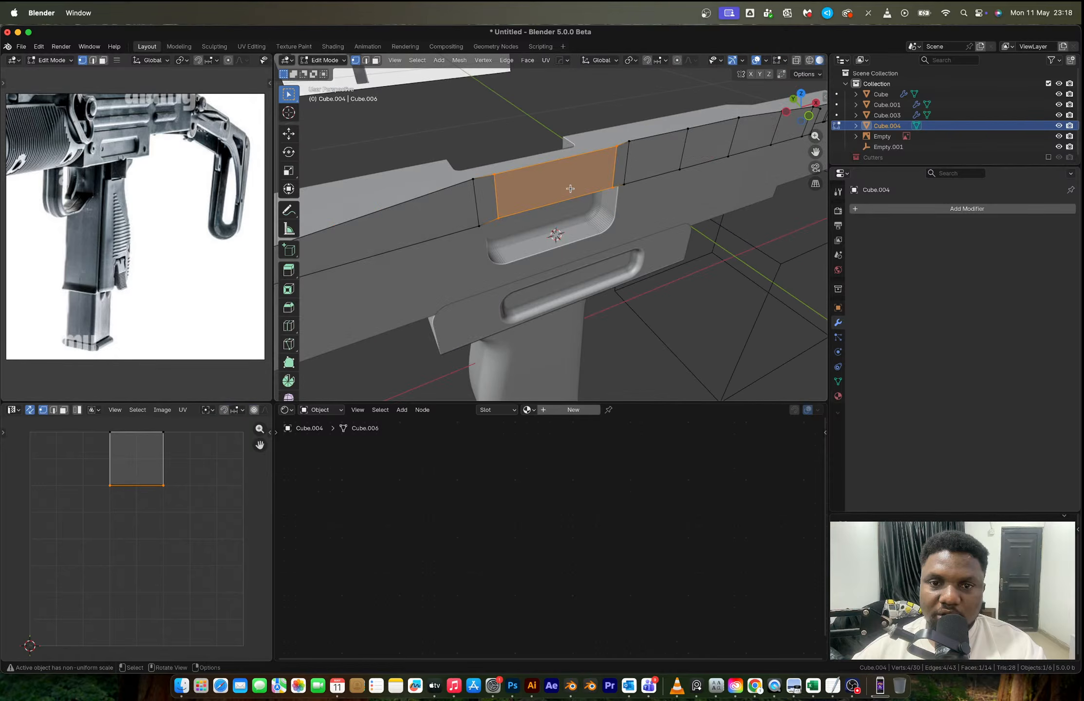
pyautogui.moveTo(571, 188)
pyautogui.mouseDown(button='middle')
pyautogui.moveTo(565, 213)
pyautogui.moveTo(559, 202)
pyautogui.mouseUp(button='middle')
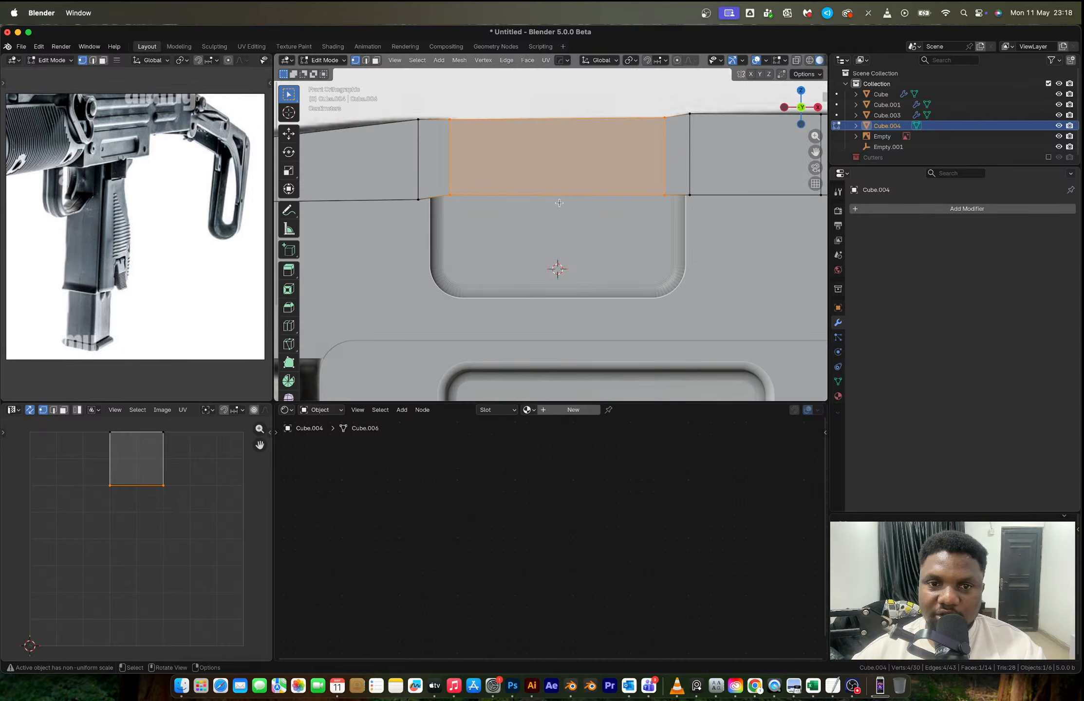
pyautogui.hotkey('alt', 'z')
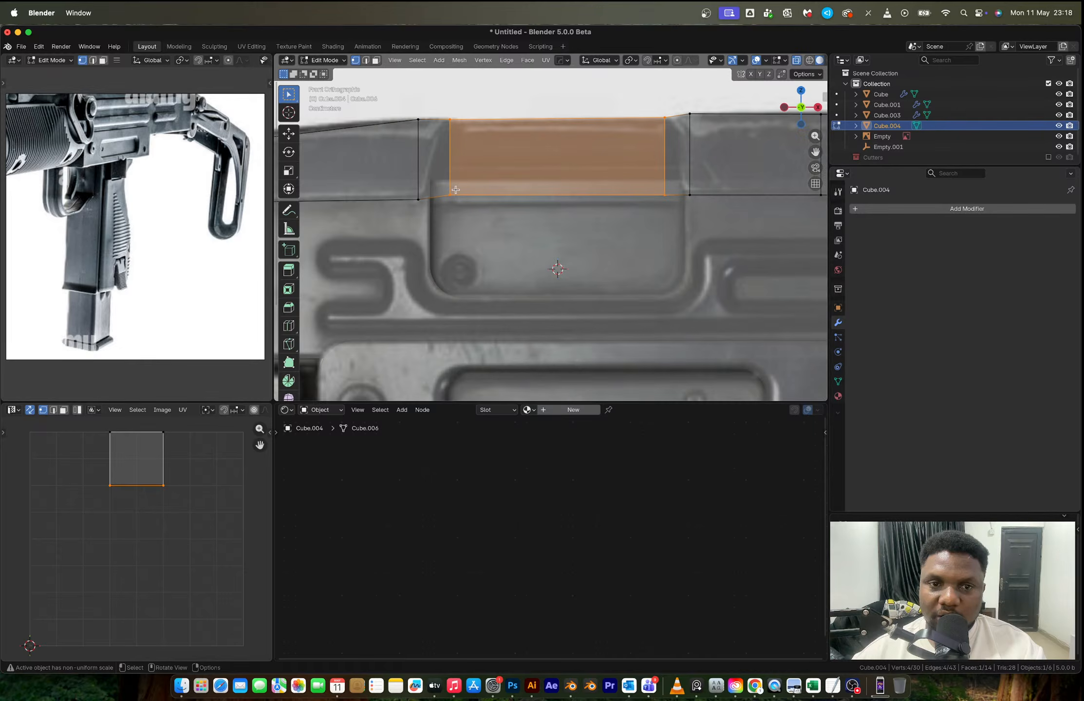
pyautogui.press('2')
pyautogui.click(416, 172)
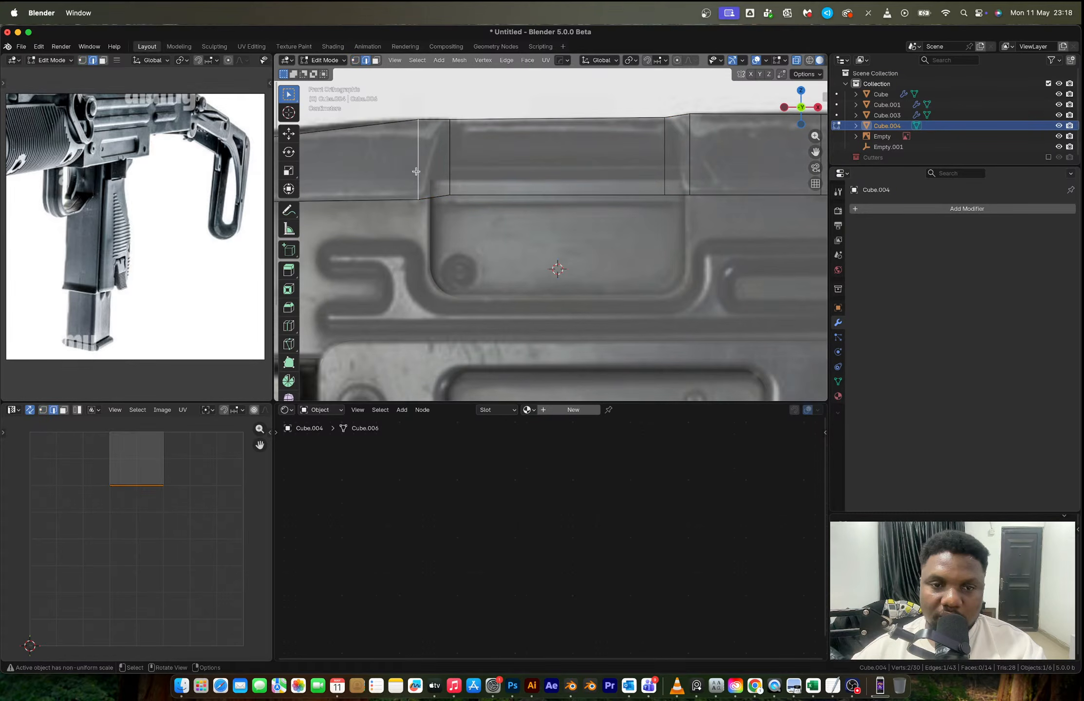
pyautogui.press('g')
pyautogui.press('g')
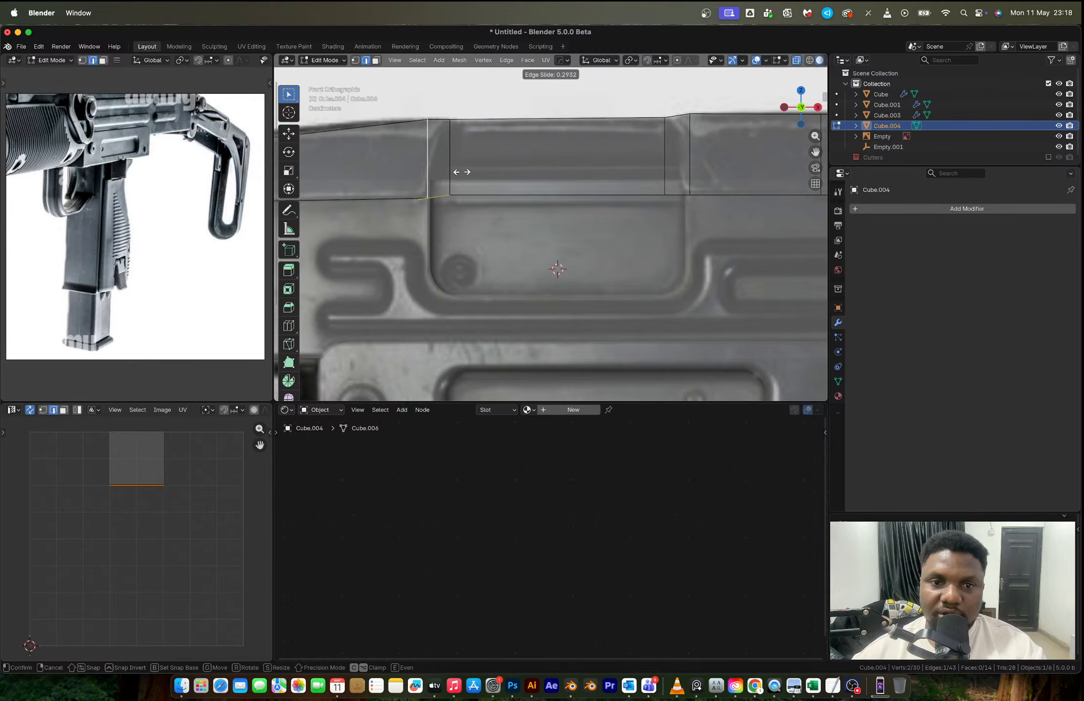
pyautogui.click(462, 172)
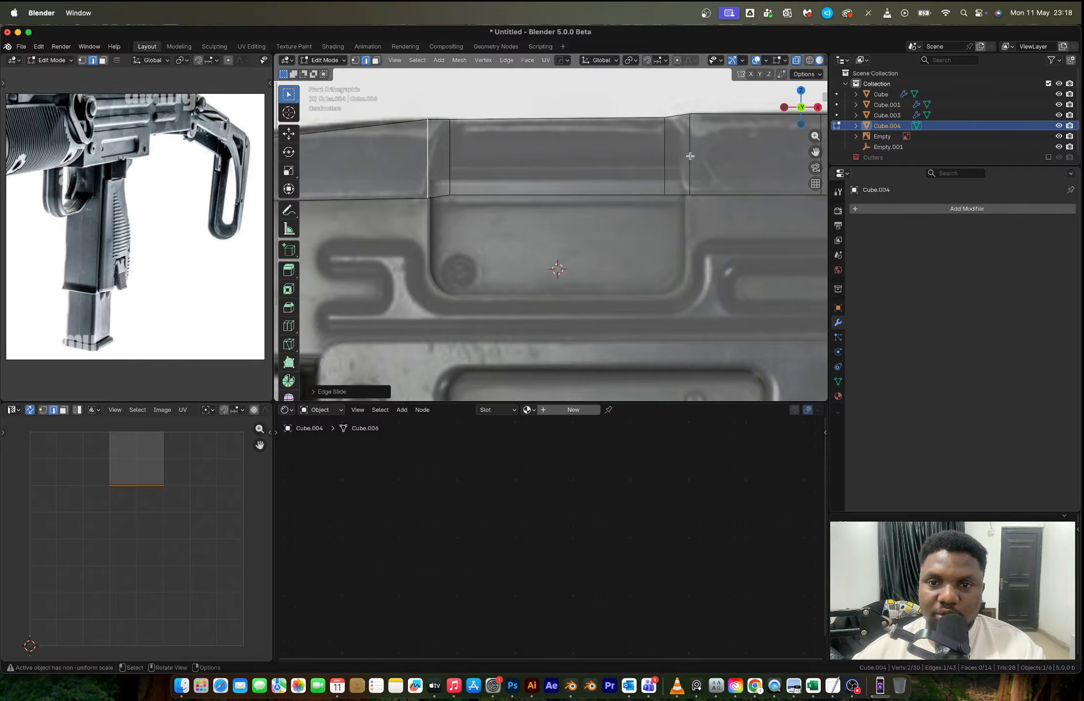
pyautogui.click(690, 156)
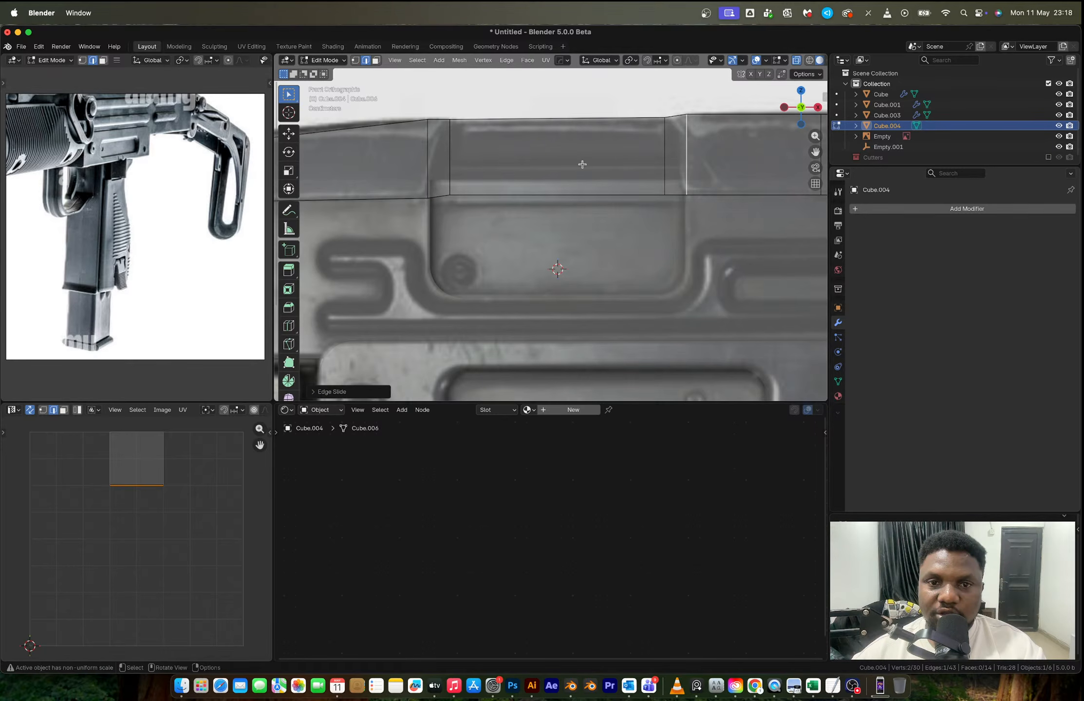
# - Move the strip's face above the ejection port inward along the Y axis to recess it
pyautogui.press('3')
pyautogui.click(582, 165)
pyautogui.moveTo(582, 165); pyautogui.dragTo(589, 229, button='middle')
pyautogui.press('g')
pyautogui.press('y')
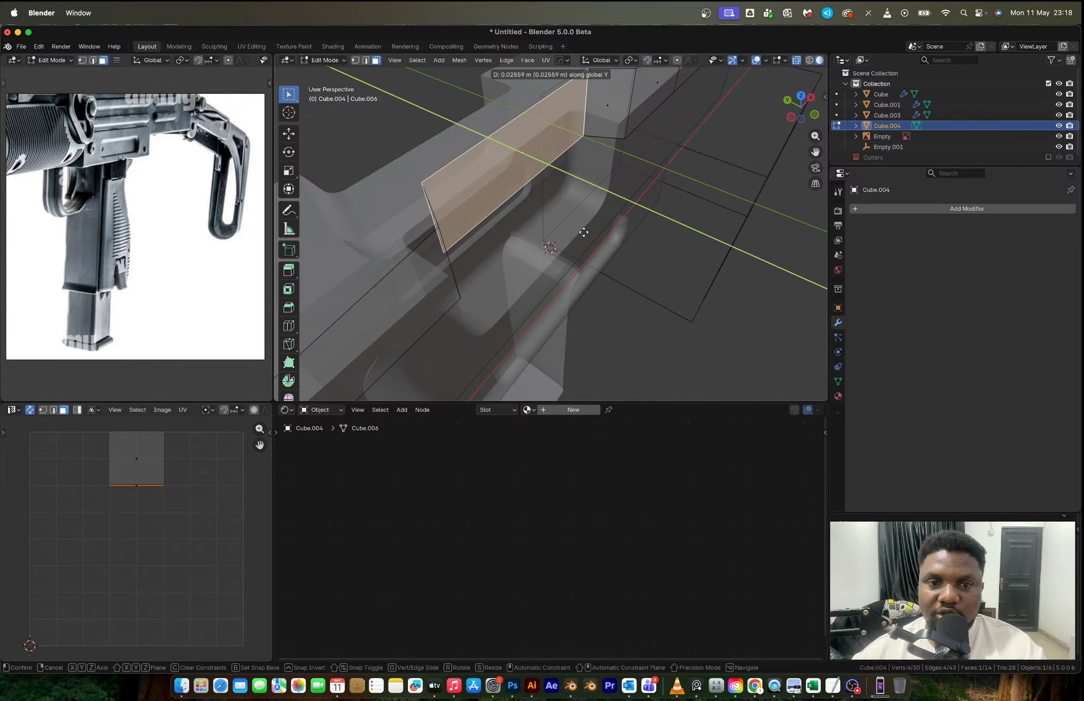
pyautogui.click(572, 229)
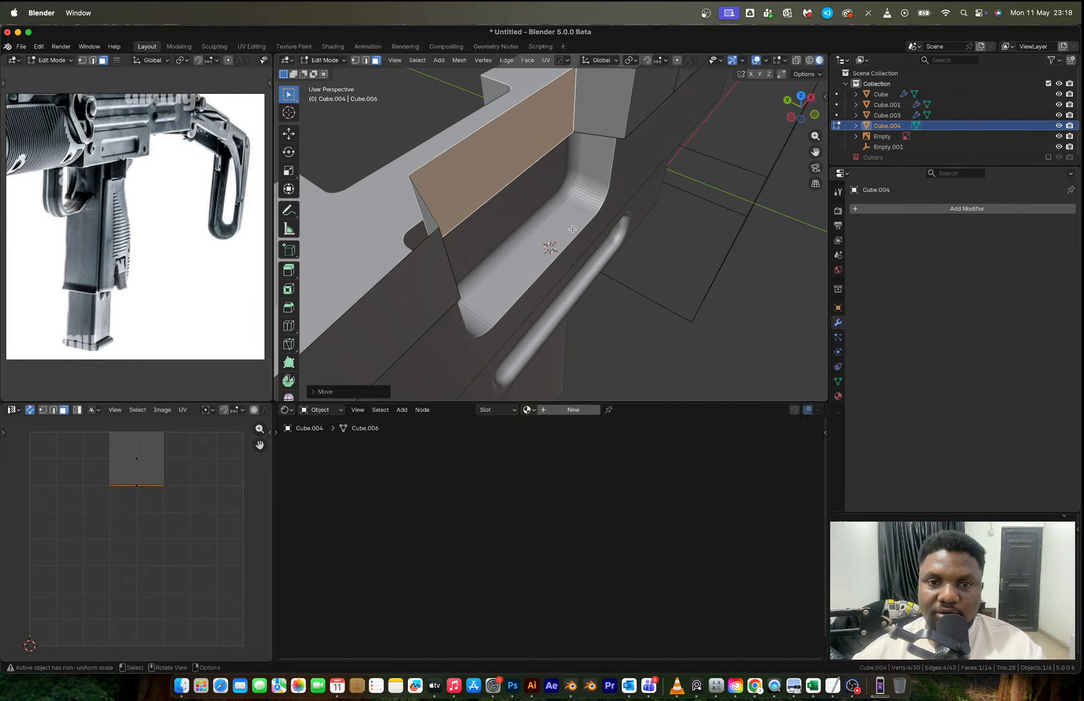
# - In front view with X-ray, select all the strip's bottom vertices and flatten them by scaling to 0 along Z
pyautogui.moveTo(572, 229); pyautogui.dragTo(534, 182, button='middle')
pyautogui.hotkey('alt', 'z')
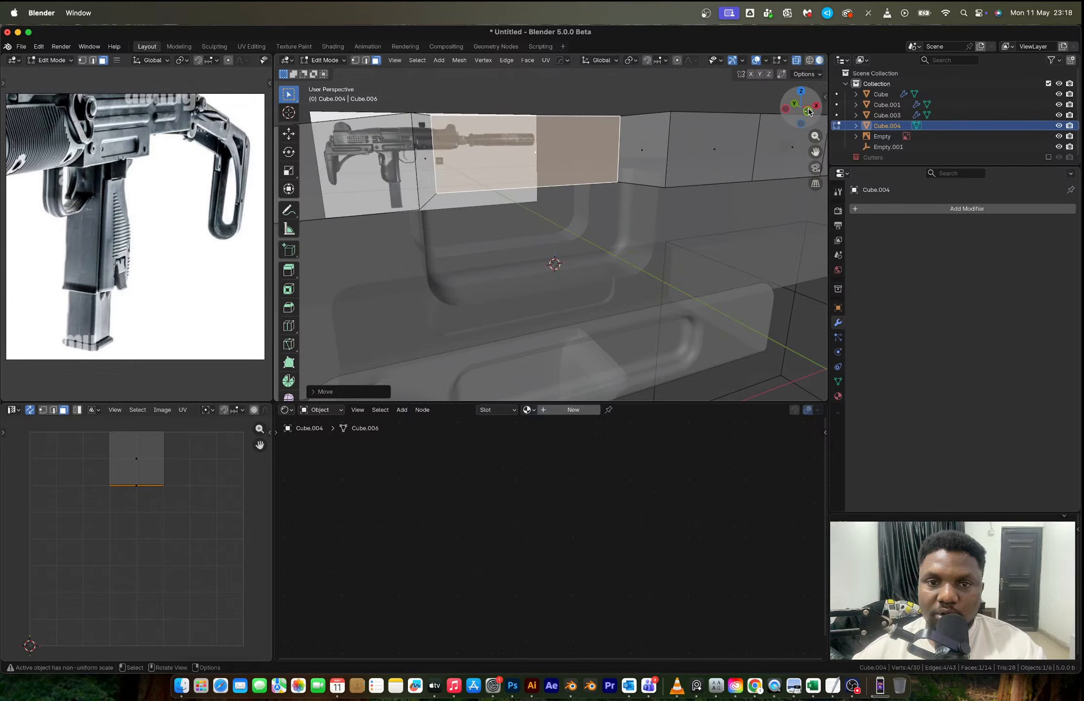
pyautogui.click(808, 111)
pyautogui.press('1')
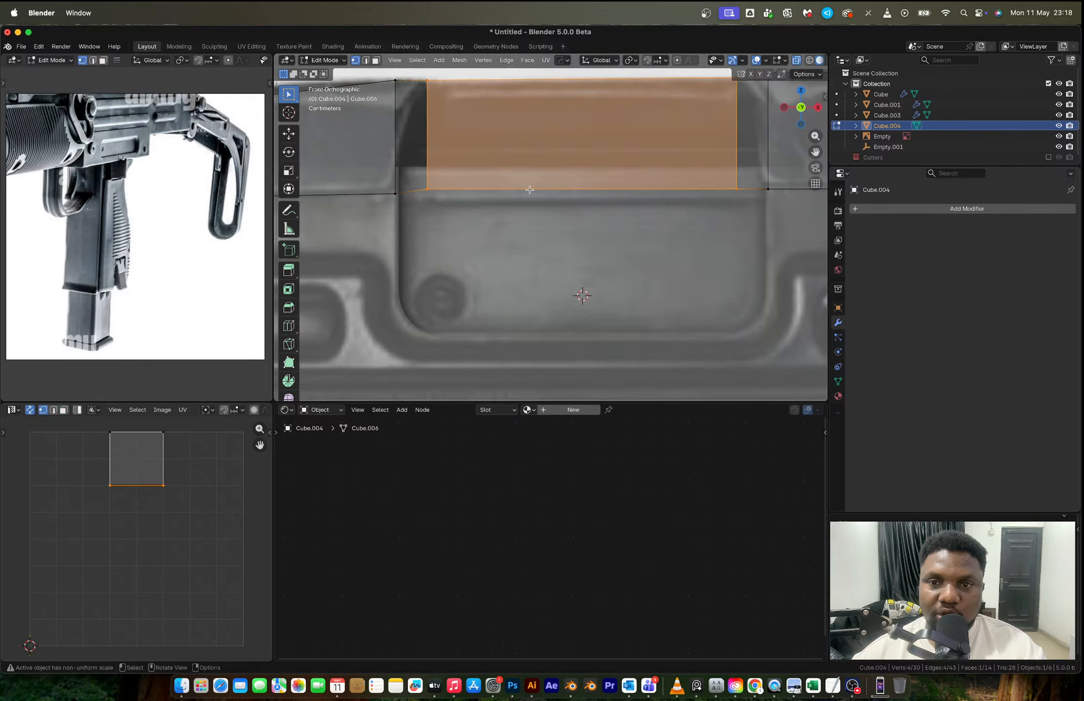
pyautogui.scroll(-2, 529, 190)
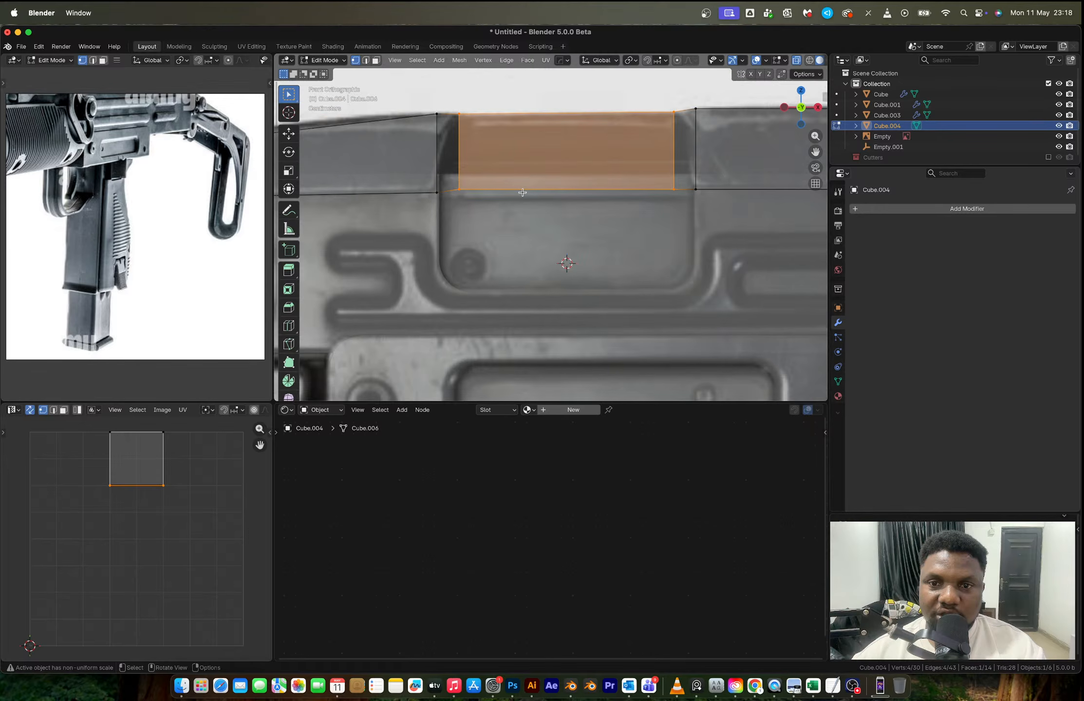
pyautogui.press('2')
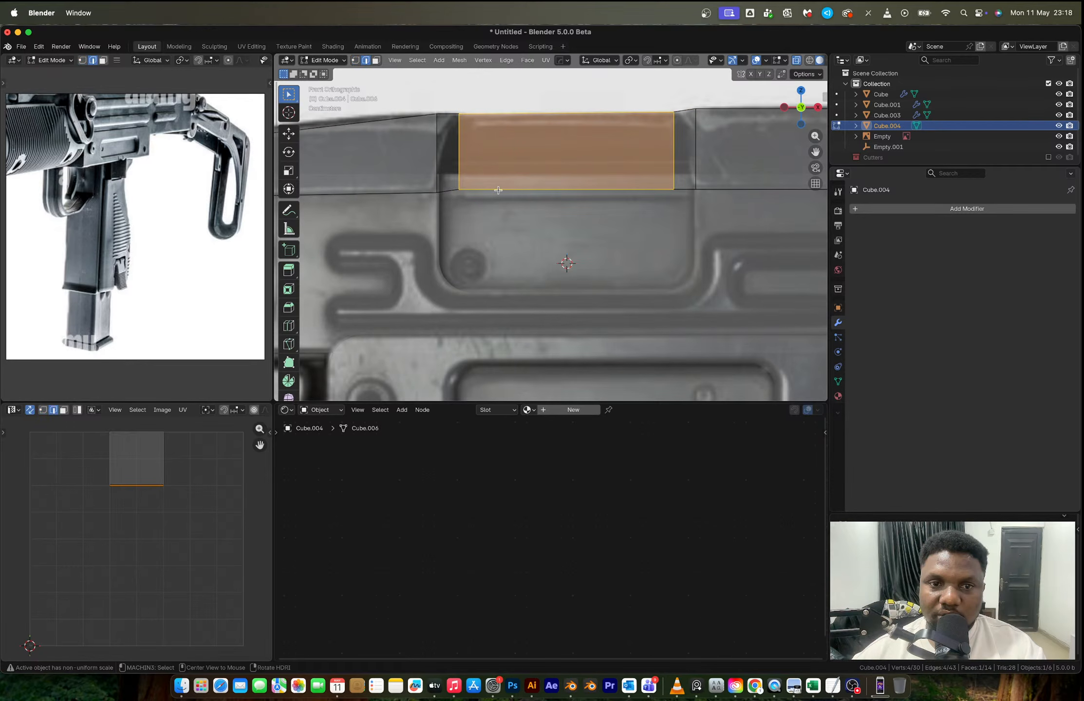
pyautogui.press('1')
pyautogui.moveTo(449, 178); pyautogui.dragTo(701, 207)
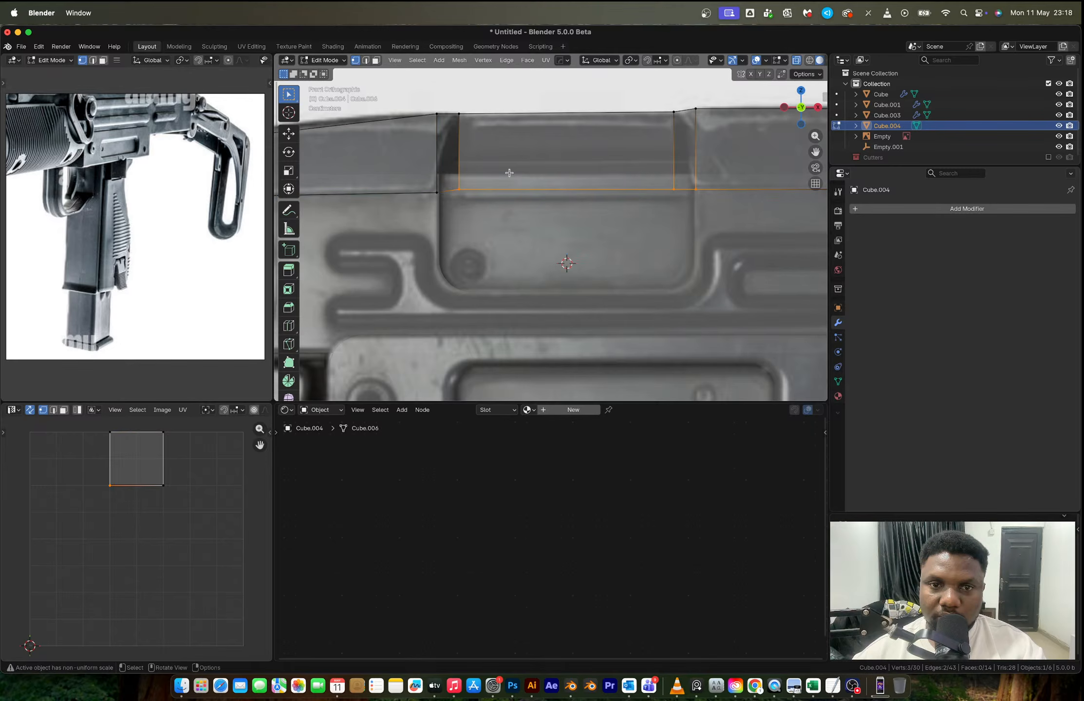
pyautogui.scroll(-6, 555, 206)
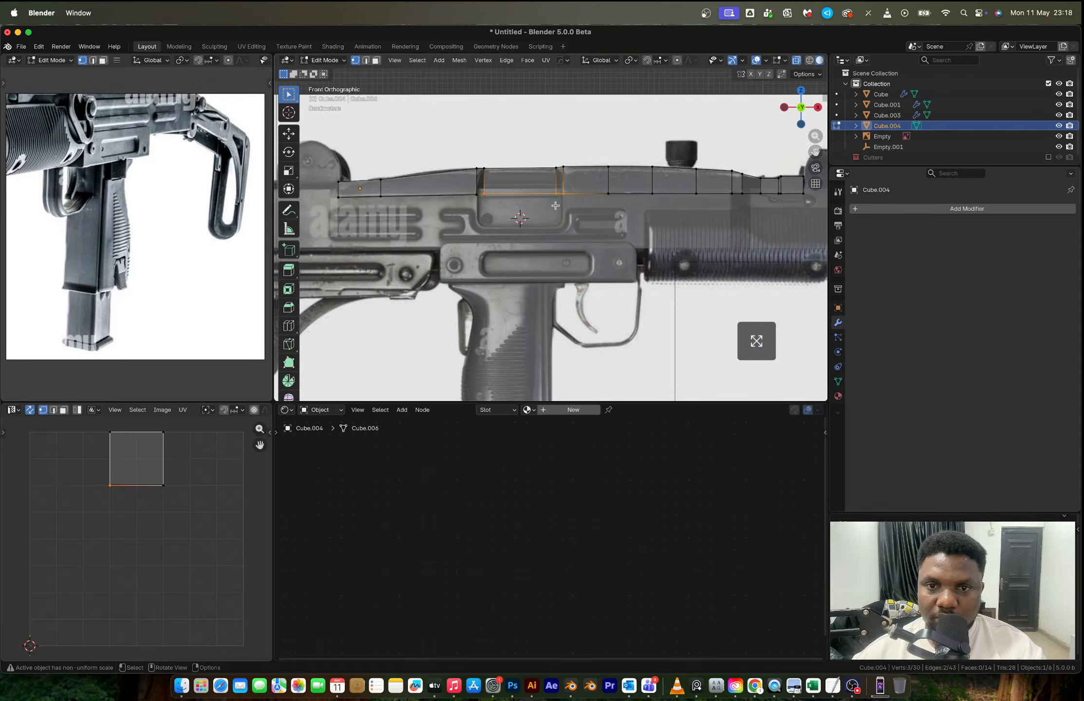
pyautogui.scroll(-2, 555, 205)
pyautogui.moveTo(754, 209); pyautogui.dragTo(323, 194)
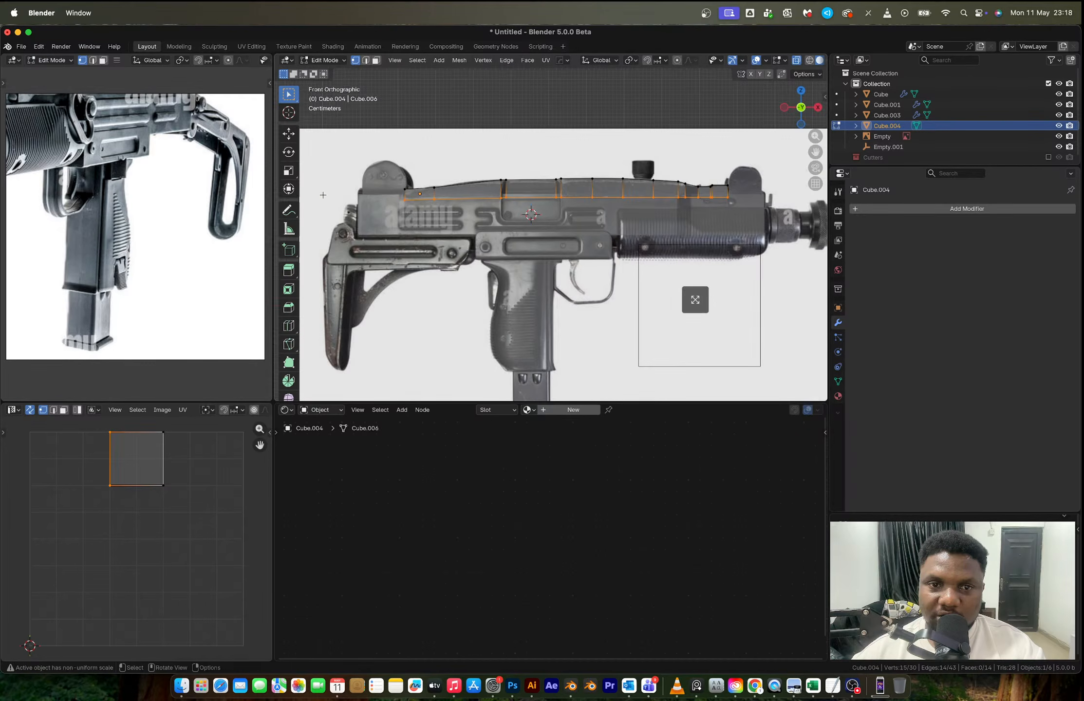
pyautogui.press('s')
pyautogui.press('z')
pyautogui.press('0')
pyautogui.click(485, 167)
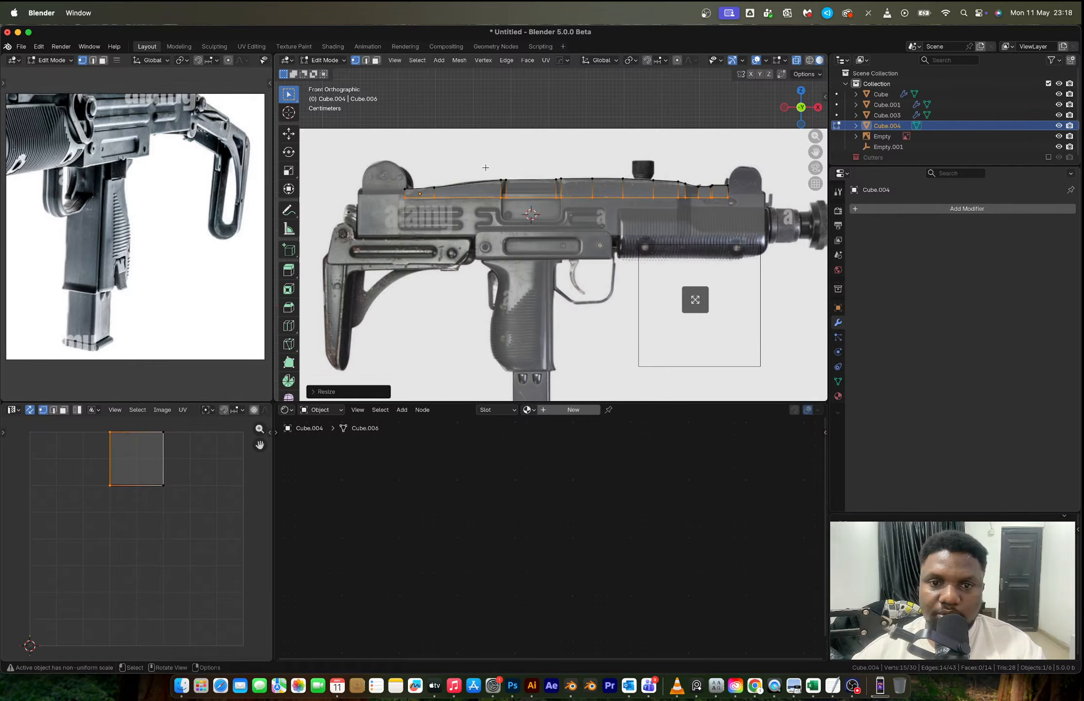
# - Apply the strip's object transform, and move its bottom vertices down along Z to meet the cover's lower edge in the reference
pyautogui.scroll(7, 484, 187)
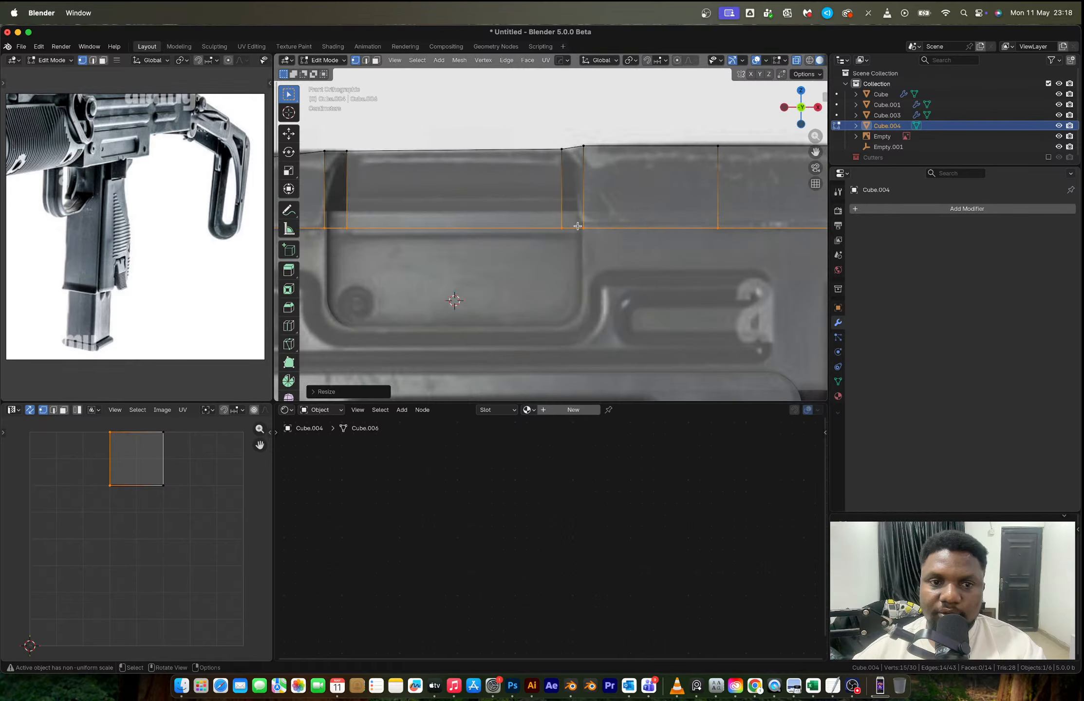
pyautogui.scroll(-1, 560, 219)
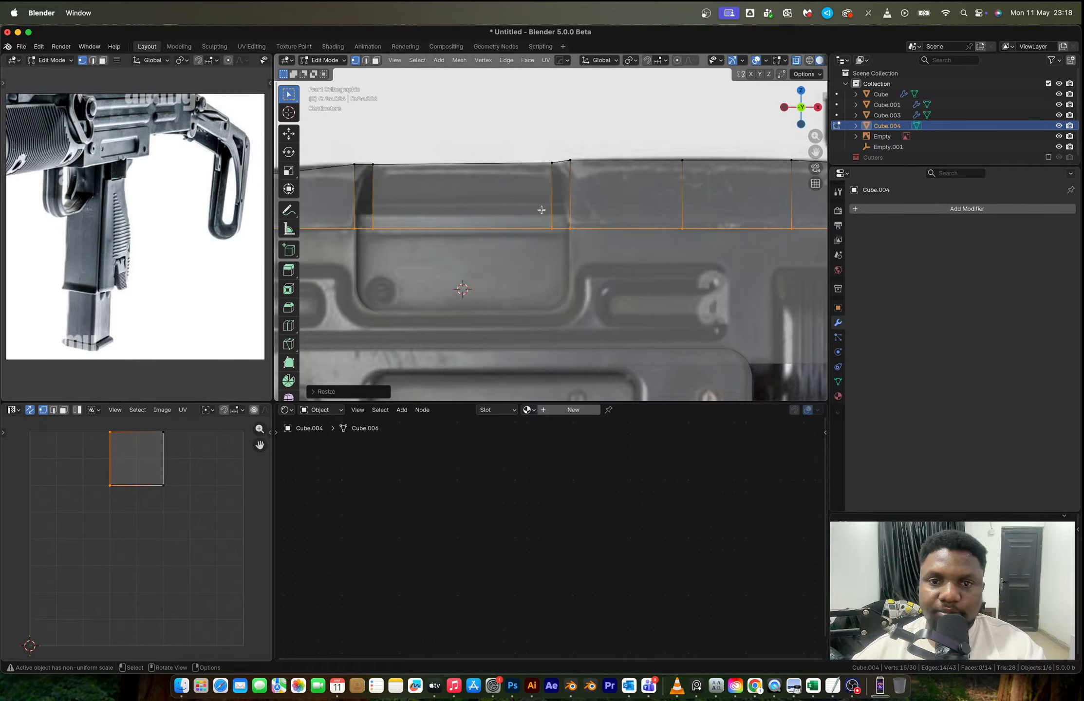
pyautogui.scroll(-1, 542, 210)
pyautogui.keyDown('shift'); pyautogui.moveTo(302, 239); pyautogui.dragTo(621, 229, button='middle'); pyautogui.keyUp('shift')
pyautogui.scroll(3, 479, 233)
pyautogui.click(479, 233)
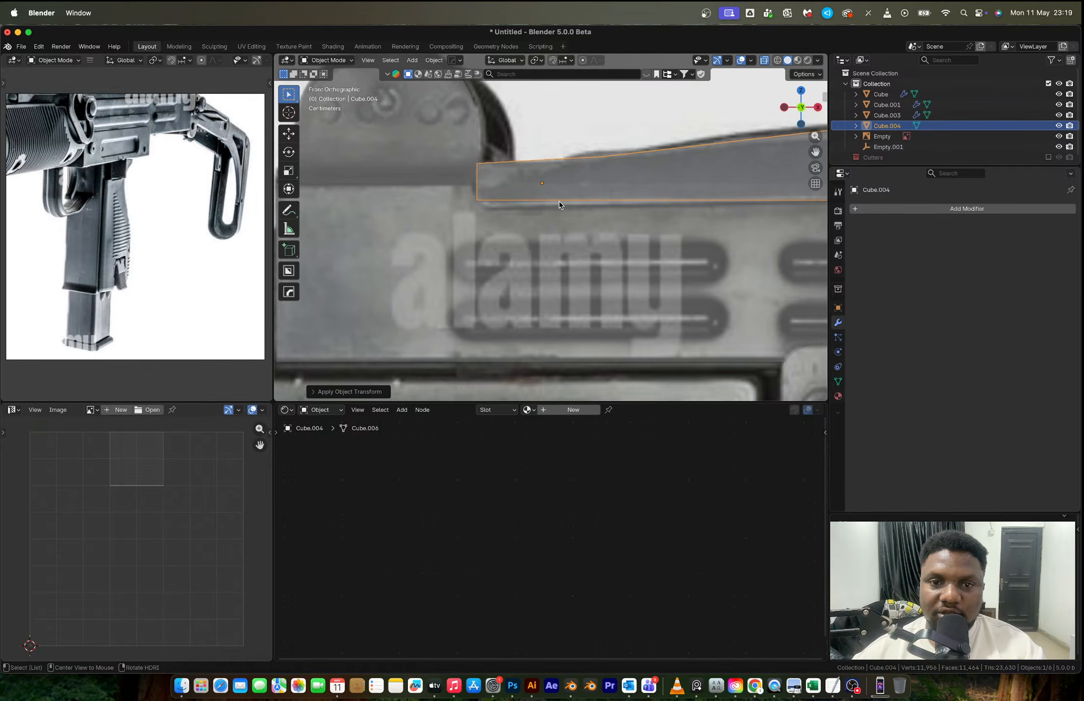
pyautogui.press('Tab')
pyautogui.press('g')
pyautogui.press('z')
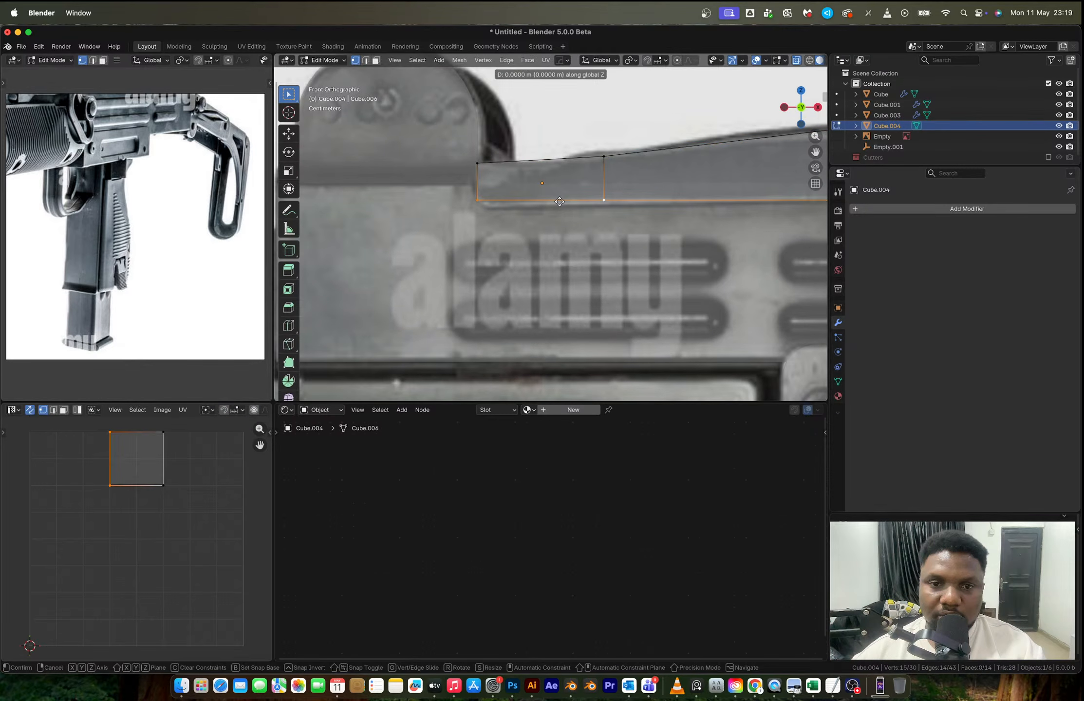
pyautogui.click(559, 208)
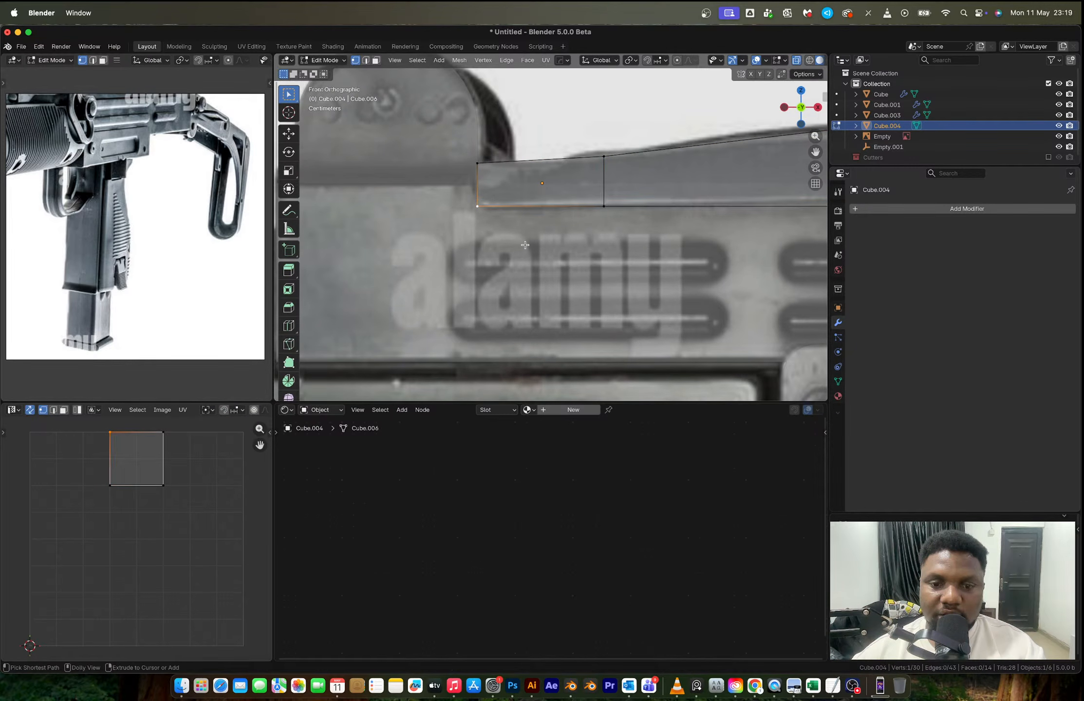
# - Vertex-bevel the strip's rear bottom corner with 14 segments and an offset of about 0.01 m
pyautogui.hotkey('ctrl', 'shift', 'b')
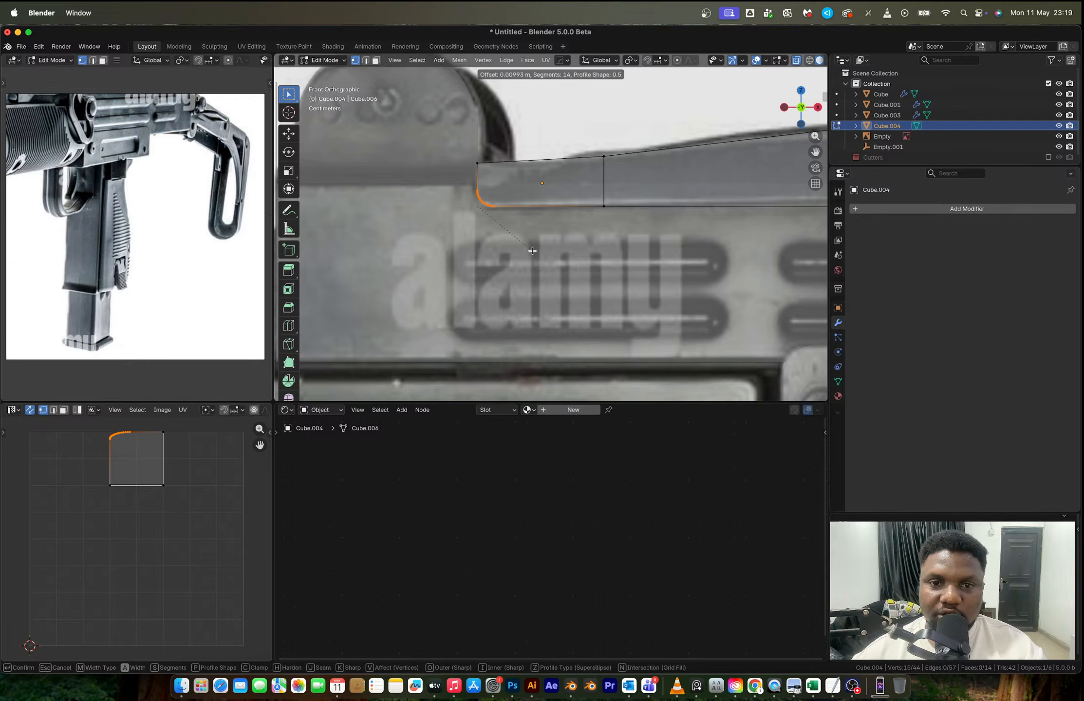
pyautogui.click(532, 251)
pyautogui.keyDown('shift'); pyautogui.moveTo(533, 250); pyautogui.dragTo(563, 225, button='middle'); pyautogui.keyUp('shift')
pyautogui.scroll(1, 562, 226)
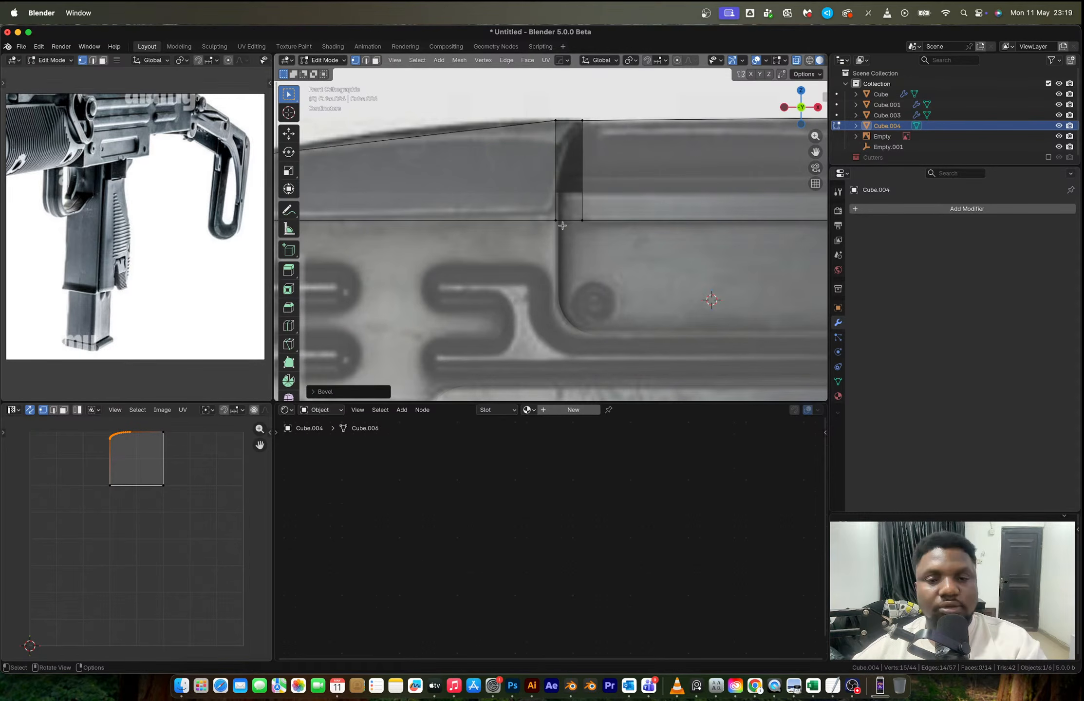
# - Add a lengthwise loop cut to the strip and slide it down to the recessed section's lower edge in the reference
pyautogui.scroll(-1, 562, 226)
pyautogui.hotkey('ctrl', 'r')
pyautogui.click(585, 194)
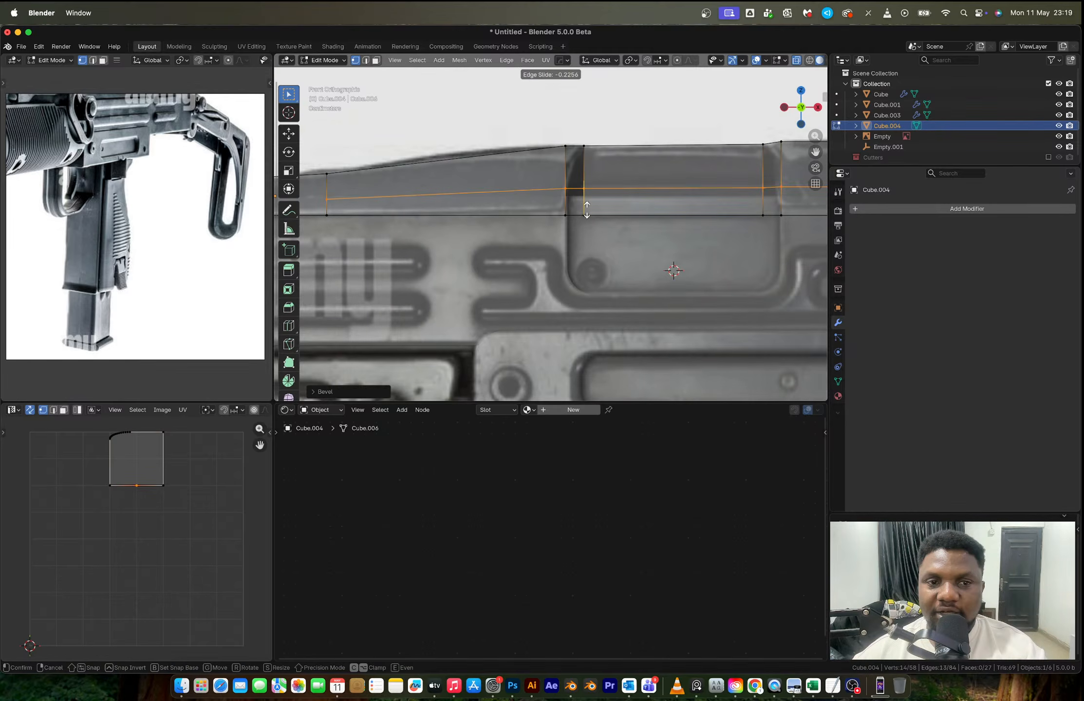
pyautogui.click(587, 210)
# - Delete the three faces below the new loop that overlap the ejection port
pyautogui.press('3')
pyautogui.click(577, 207)
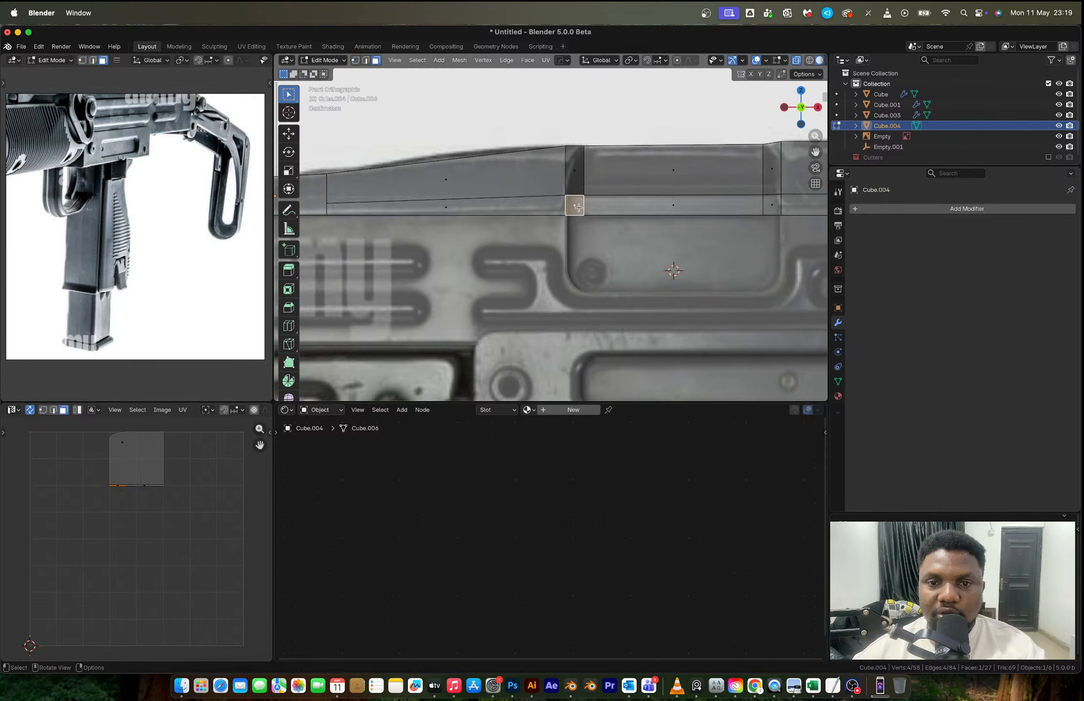
pyautogui.keyDown('ctrl'); pyautogui.click(773, 207); pyautogui.keyUp('ctrl')
pyautogui.press('x')
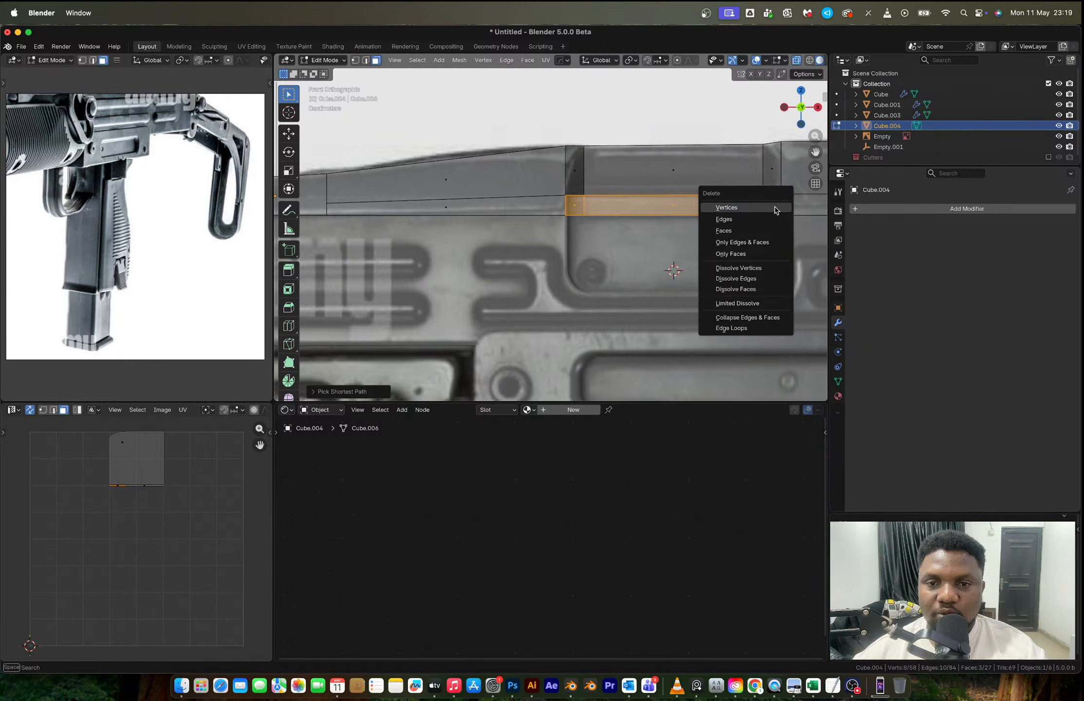
pyautogui.click(723, 230)
# - Vertex-bevel the strip's bottom corner at the rear side of the ejection port with 14 segments and an offset of about 0.01 m
pyautogui.press('2')
pyautogui.click(564, 215)
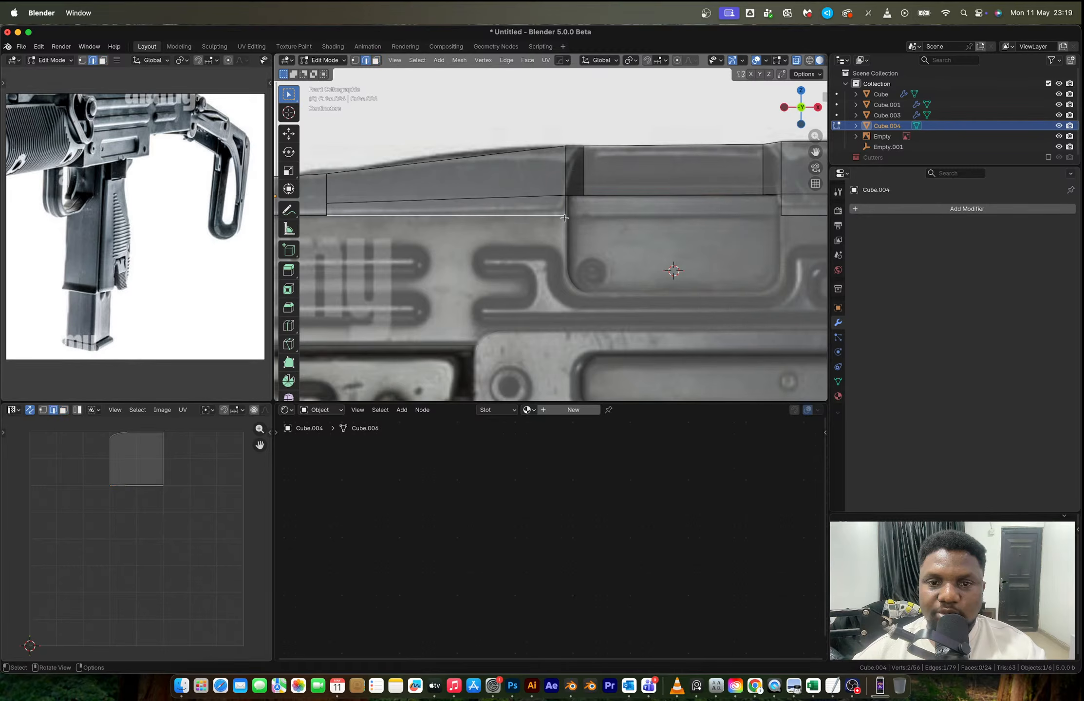
pyautogui.press('1')
pyautogui.click(564, 217)
pyautogui.scroll(1, 564, 217)
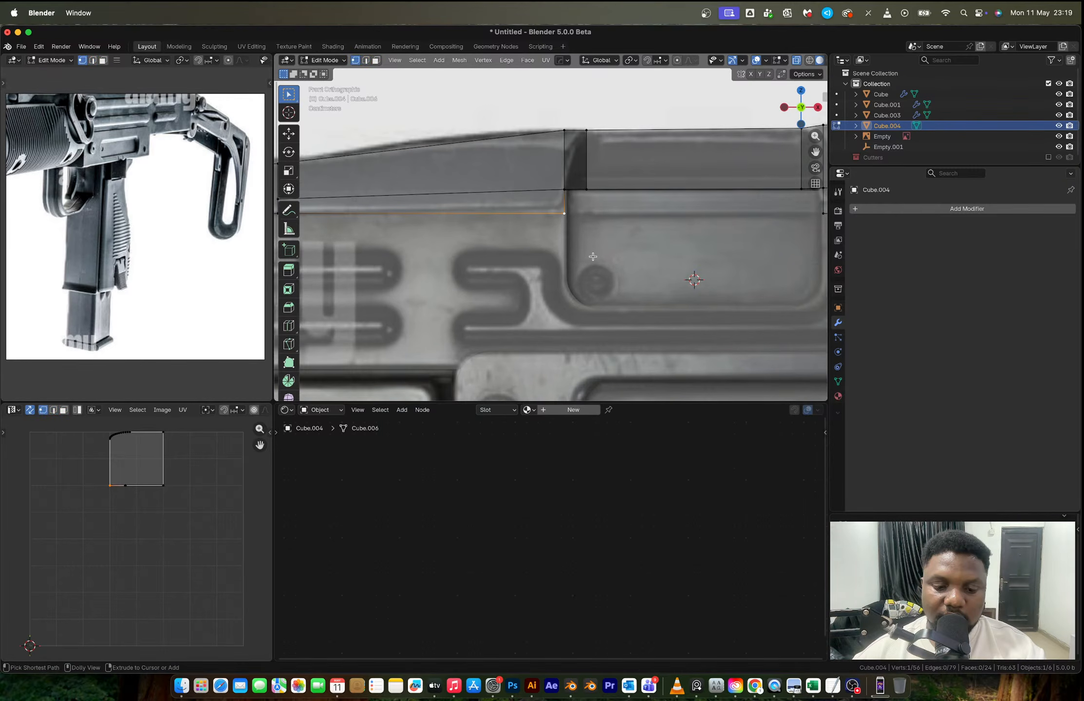
pyautogui.hotkey('ctrl', 'shift', 'b')
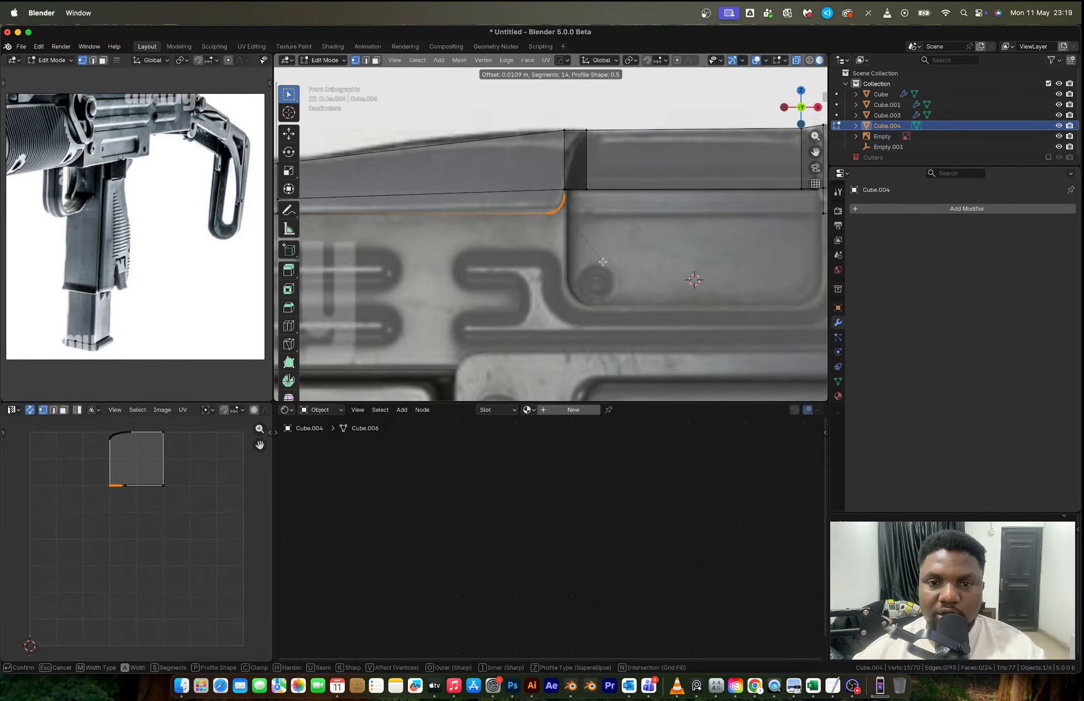
pyautogui.press('Escape')
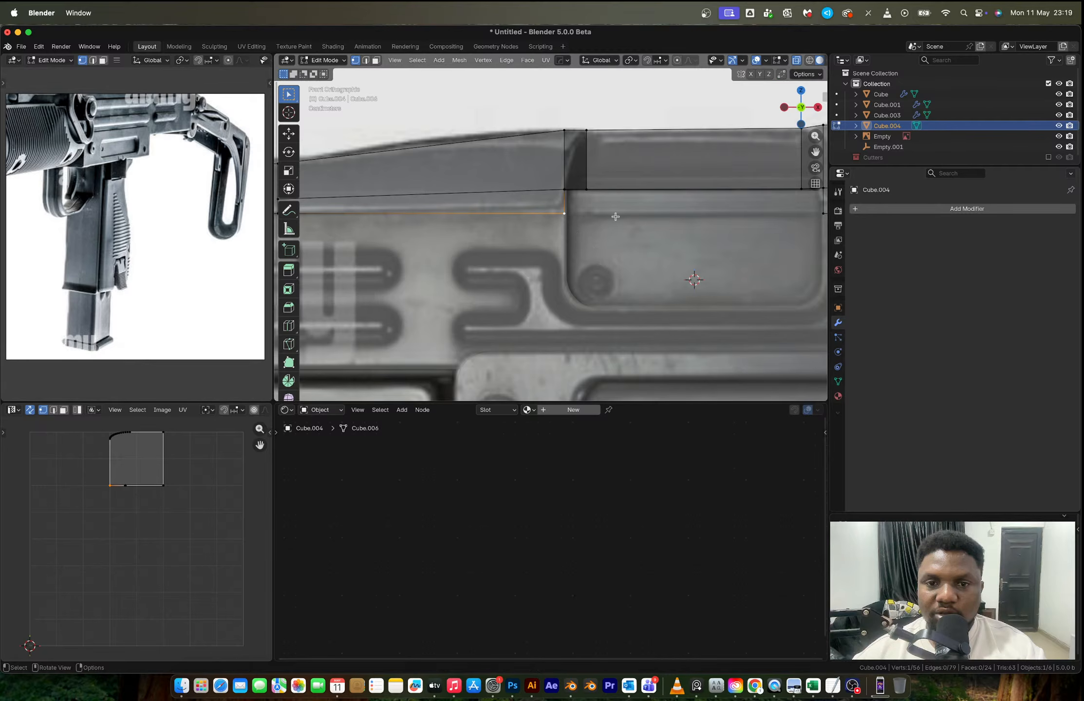
pyautogui.hotkey('ctrl', 'shift', 'b')
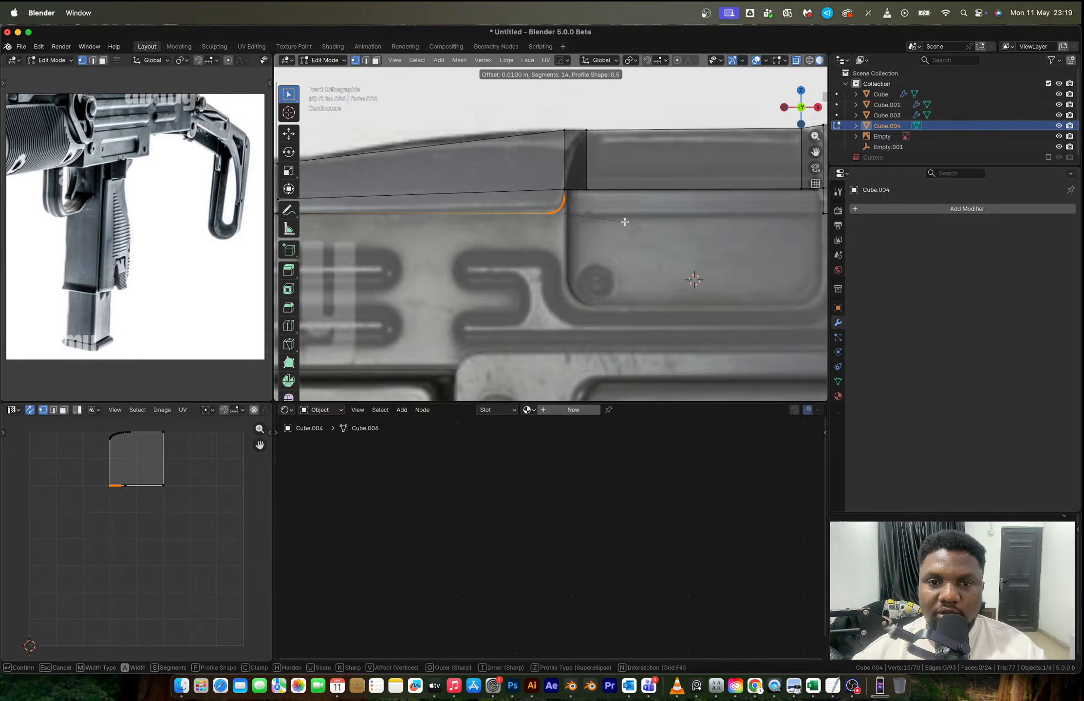
pyautogui.click(625, 221)
pyautogui.scroll(-2, 636, 183)
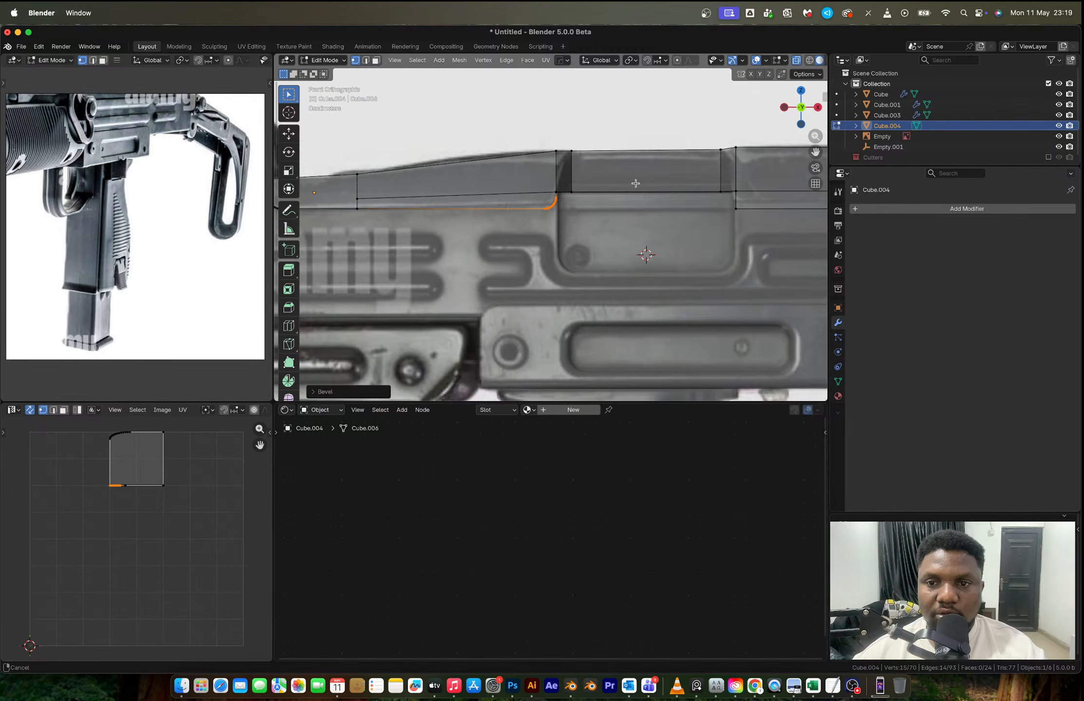
# - Vertex-bevel the strip's bottom corner at the front side of the ejection port with 14 segments
pyautogui.keyDown('shift'); pyautogui.moveTo(635, 183); pyautogui.dragTo(400, 180, button='middle'); pyautogui.keyUp('shift')
pyautogui.scroll(3, 487, 200)
pyautogui.moveTo(487, 197); pyautogui.dragTo(548, 240)
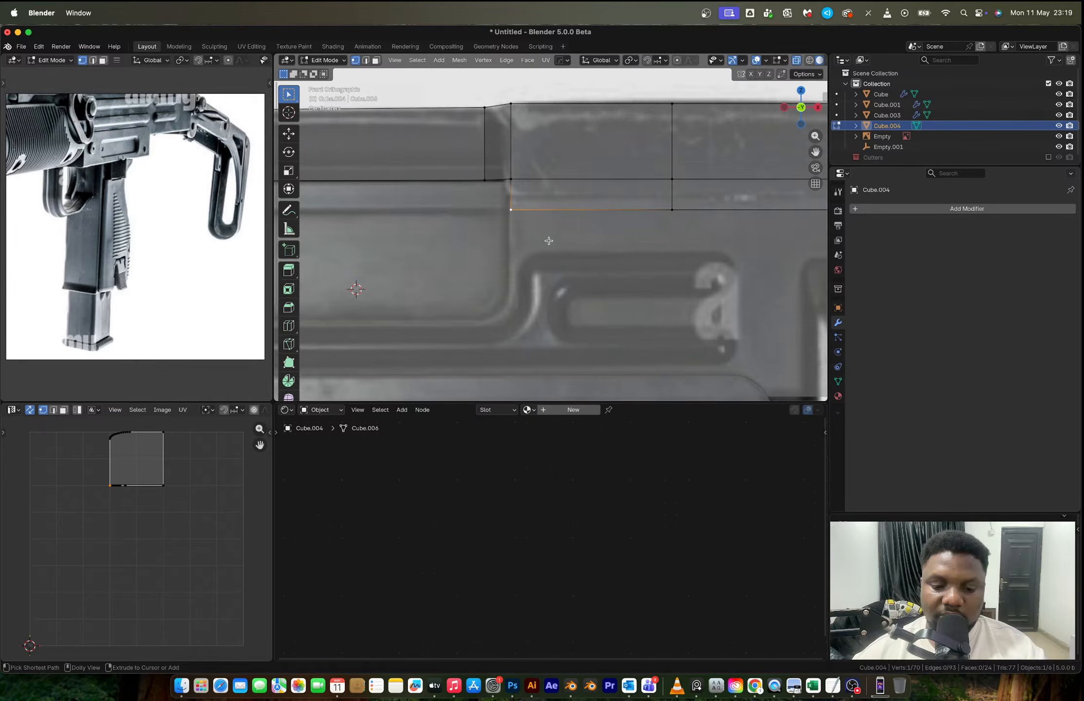
pyautogui.hotkey('ctrl', 'shift', 'b')
pyautogui.click(648, 205)
pyautogui.keyDown('shift'); pyautogui.moveTo(648, 205); pyautogui.dragTo(381, 205, button='middle'); pyautogui.keyUp('shift')
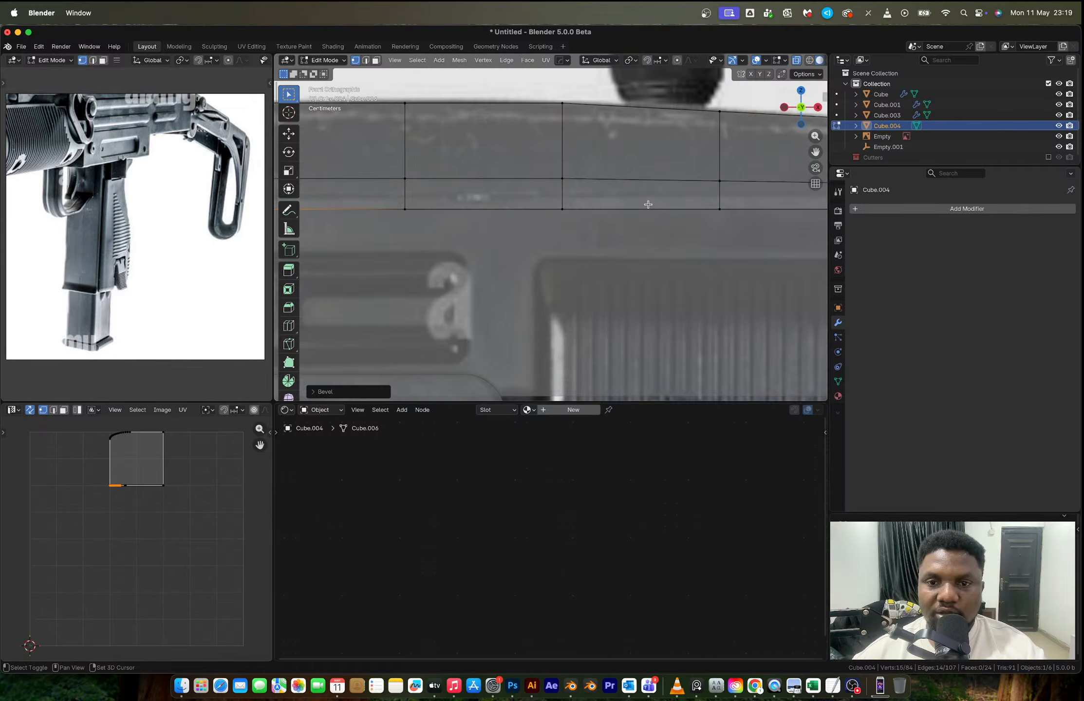
pyautogui.keyDown('shift'); pyautogui.moveTo(648, 205); pyautogui.dragTo(569, 211, button='middle'); pyautogui.keyUp('shift')
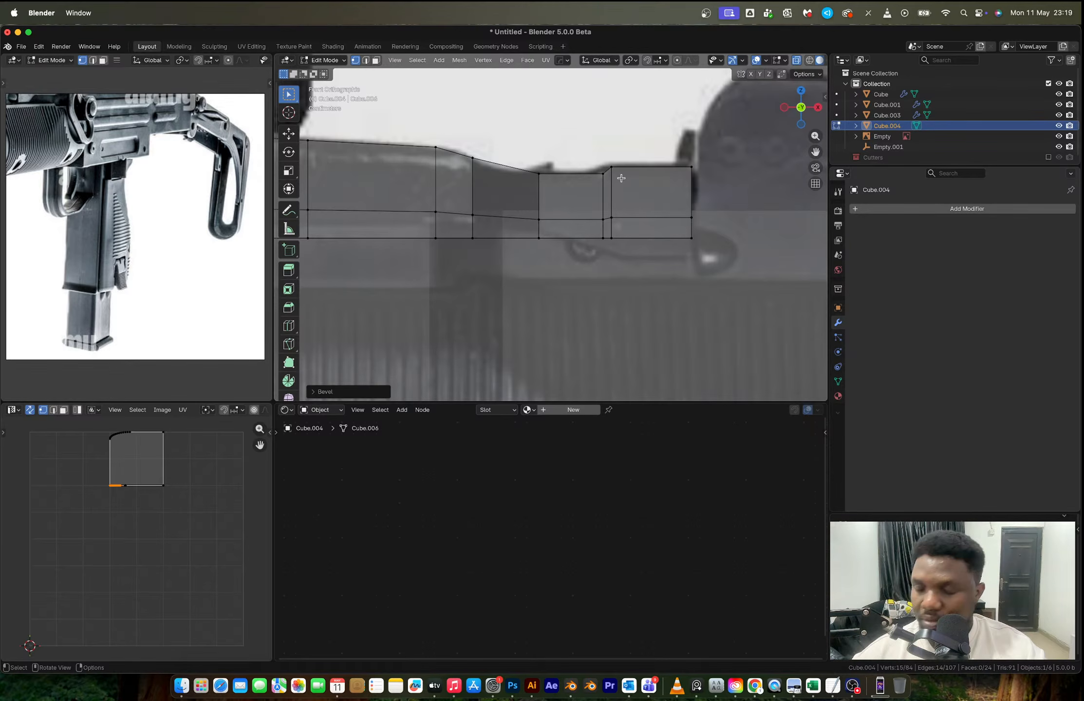
# - Turn off X-ray and bevel both vertical edges of the strip's recessed face with 14 segments to round the inner bends
pyautogui.press('Tab')
pyautogui.moveTo(621, 178)
pyautogui.mouseDown(button='middle')
pyautogui.moveTo(591, 236)
pyautogui.moveTo(463, 277)
pyautogui.moveTo(492, 254)
pyautogui.moveTo(504, 292)
pyautogui.moveTo(559, 355)
pyautogui.mouseUp(button='middle')
pyautogui.hotkey('alt', 'z')
pyautogui.press('Tab')
pyautogui.press('3')
pyautogui.click(492, 254)
pyautogui.press('2')
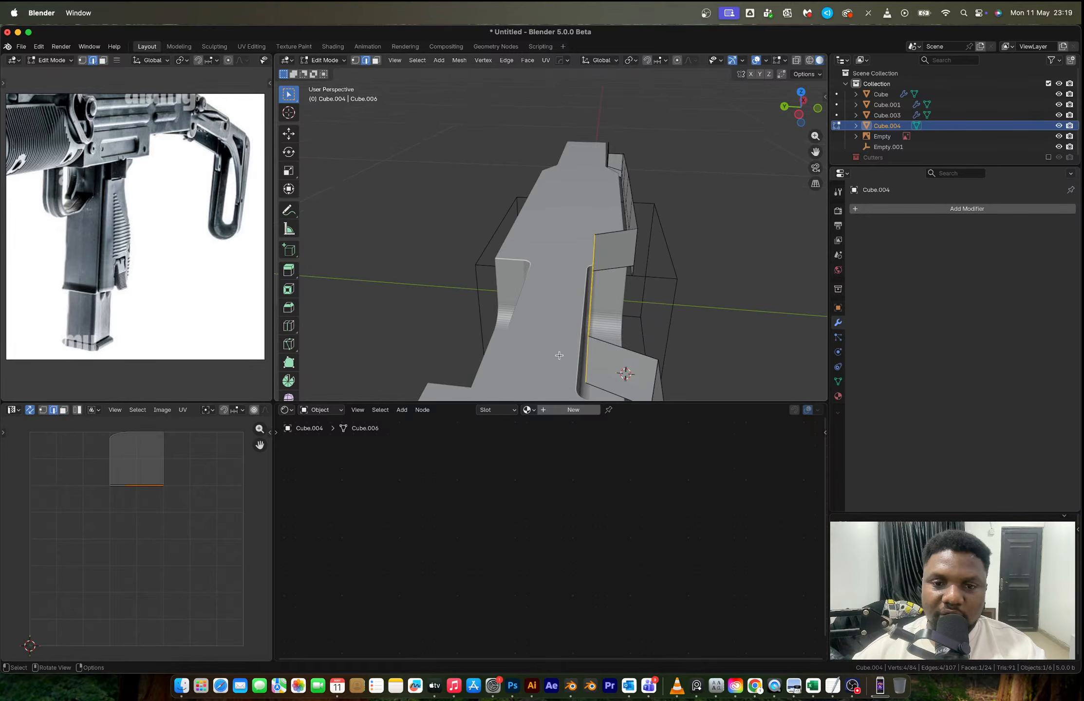
pyautogui.click(586, 359)
pyautogui.moveTo(598, 266); pyautogui.dragTo(471, 300, button='middle')
pyautogui.keyDown('shift'); pyautogui.click(617, 265); pyautogui.keyUp('shift')
pyautogui.hotkey('ctrl', 'b')
pyautogui.click(646, 327)
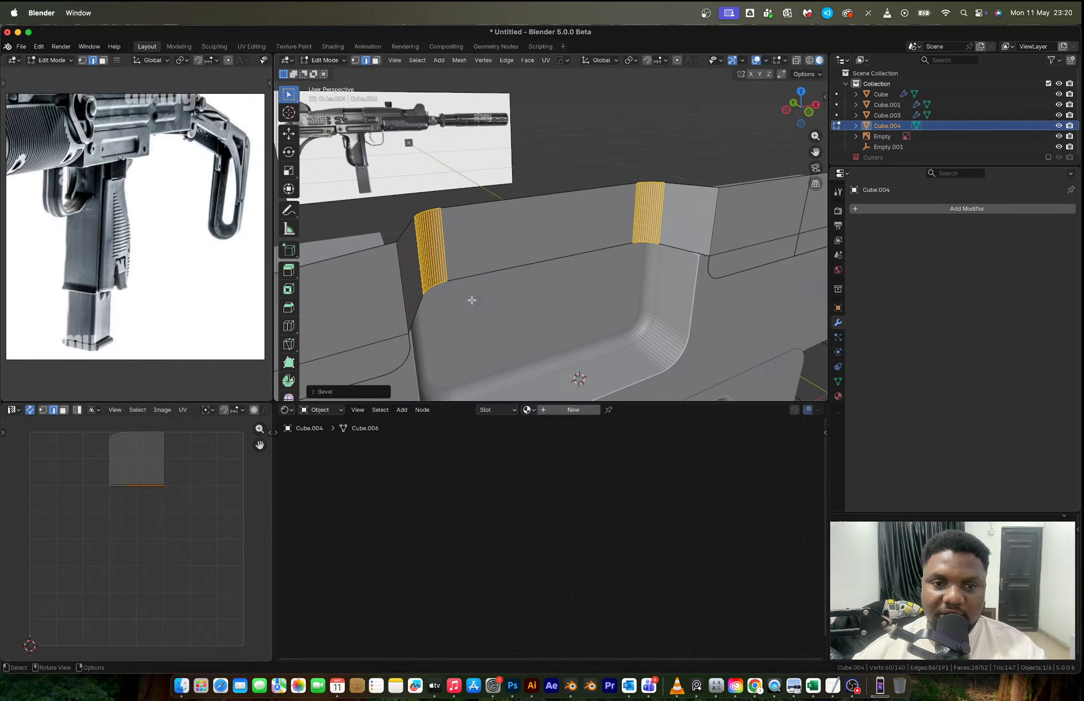
# - Bevel the two outer vertical edges of the strip's recess slightly with 14 segments, and leave Edit Mode
pyautogui.click(406, 292)
pyautogui.keyDown('shift'); pyautogui.click(709, 227); pyautogui.keyUp('shift')
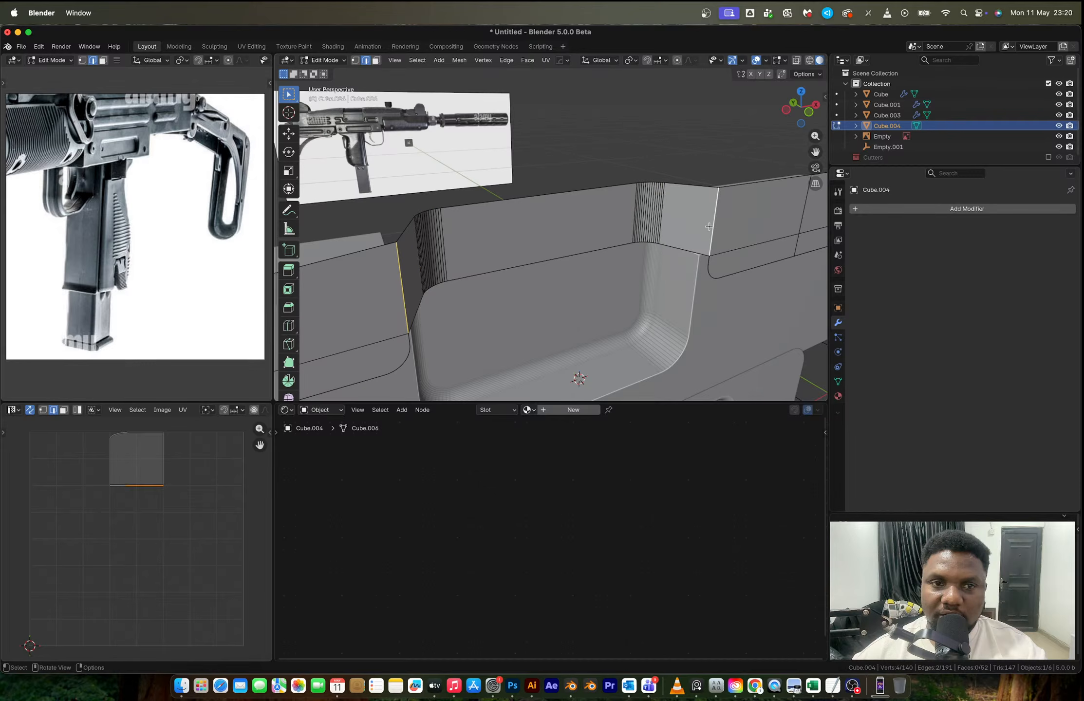
pyautogui.moveTo(708, 227); pyautogui.dragTo(607, 303, button='middle')
pyautogui.hotkey('ctrl', 'b')
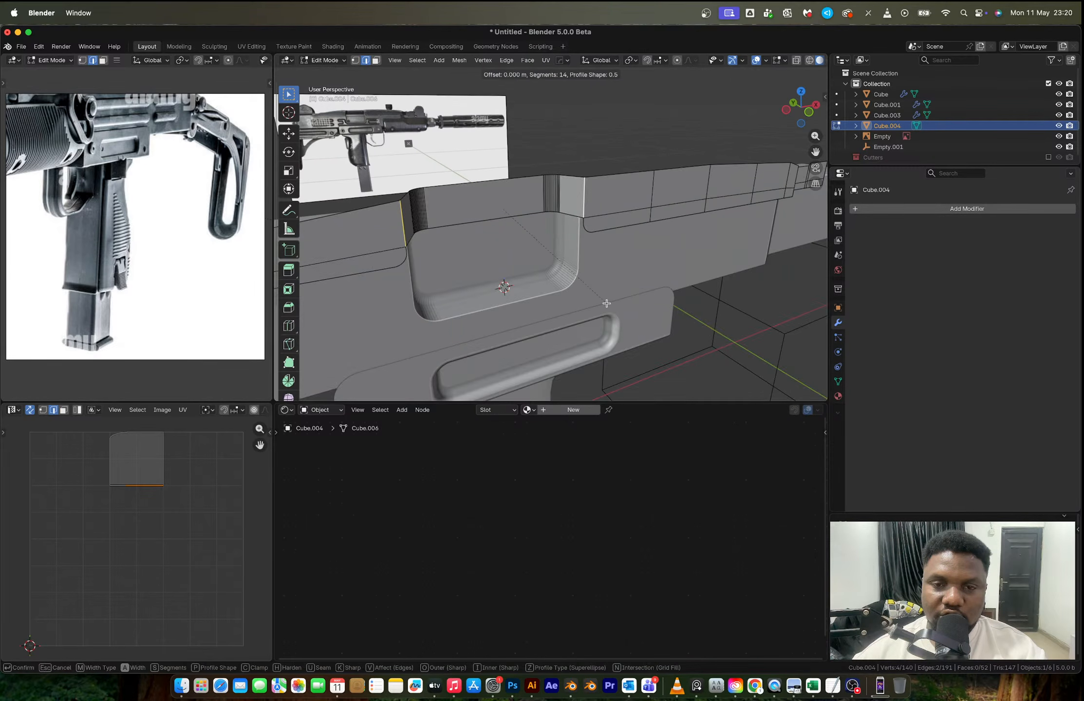
pyautogui.click(614, 299)
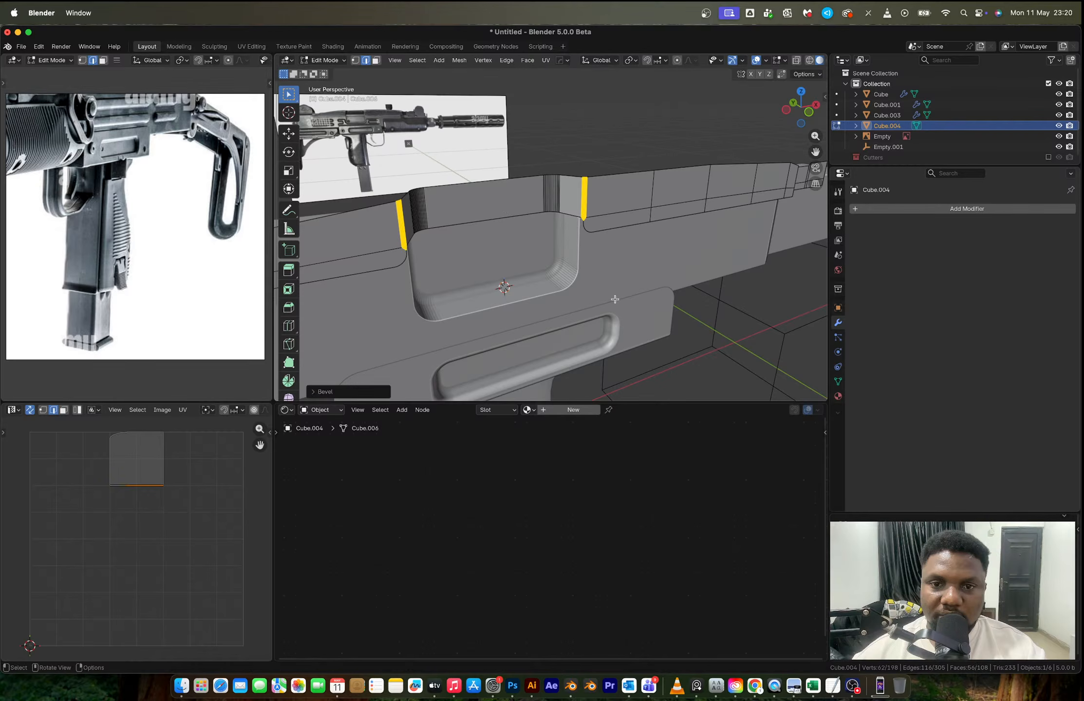
pyautogui.press('Tab')
# - Compare the strip and ejection port with the receiver and top cover in the reference photo
pyautogui.scroll(-5, 614, 299)
pyautogui.moveTo(535, 258); pyautogui.dragTo(179, 157, button='middle')
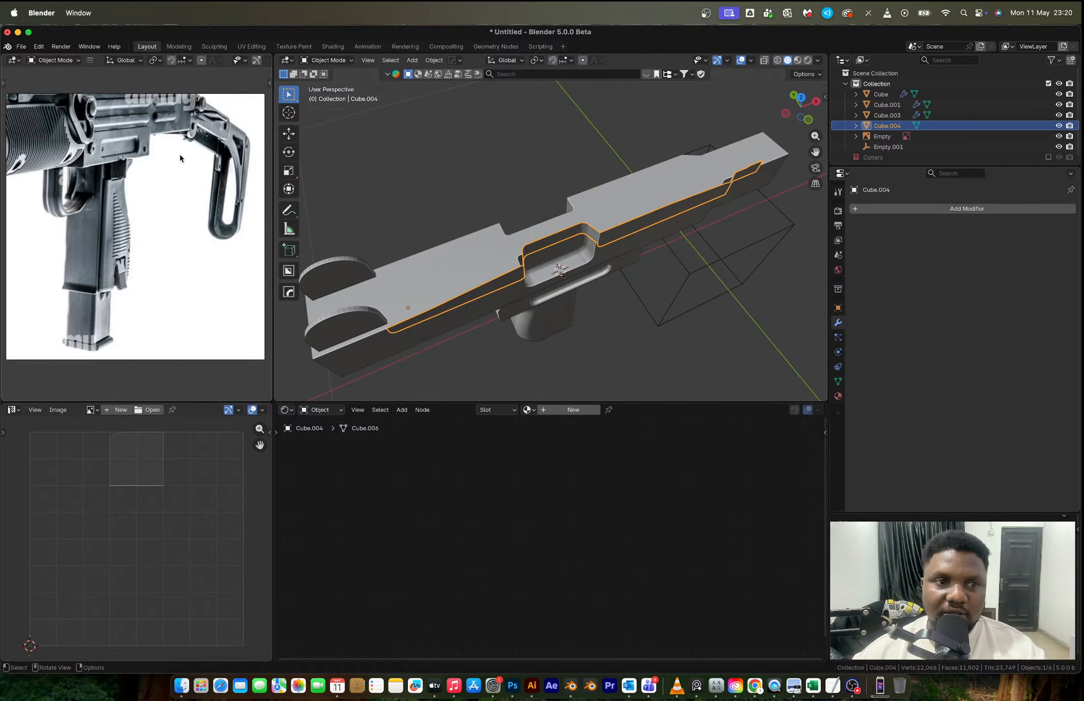
pyautogui.scroll(-2, 120, 110)
pyautogui.moveTo(120, 110); pyautogui.dragTo(117, 192, button='middle')
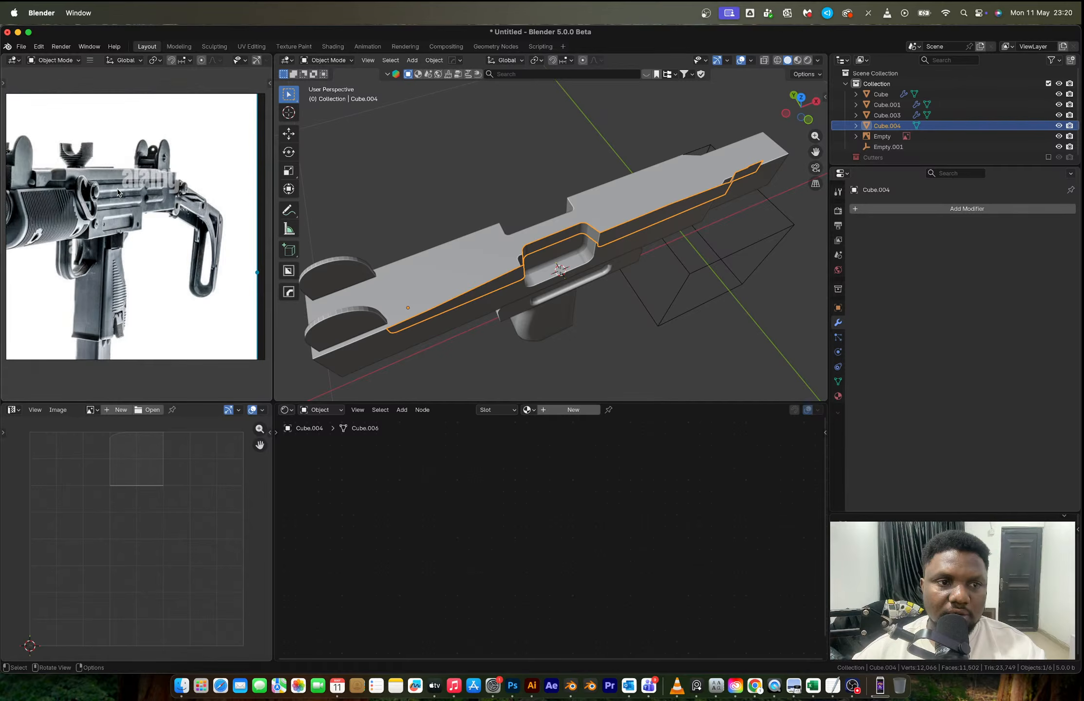
pyautogui.scroll(1, 117, 192)
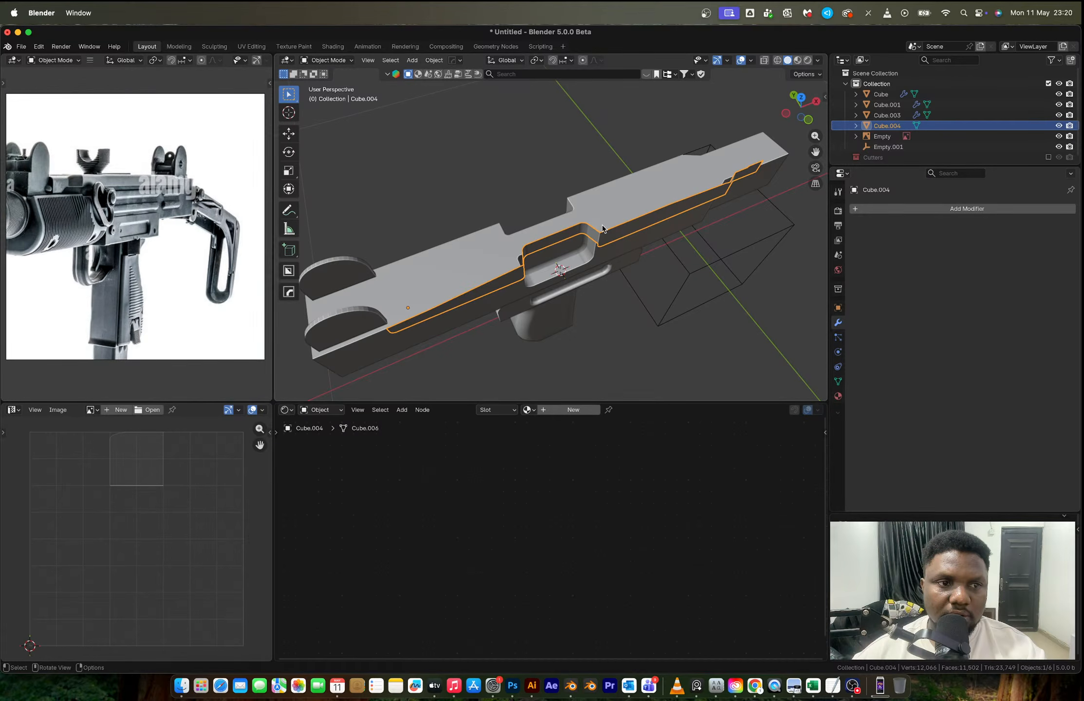
# - Select the side faces at the strip's narrow muzzle end and move them slightly along Y, and leave Edit Mode
pyautogui.press('Tab')
pyautogui.moveTo(602, 229); pyautogui.dragTo(670, 241, button='middle')
pyautogui.click(635, 205)
pyautogui.press('3')
pyautogui.click(610, 203)
pyautogui.keyDown('ctrl'); pyautogui.keyDown('shift'); pyautogui.click(636, 213); pyautogui.keyUp('shift'); pyautogui.keyUp('ctrl')
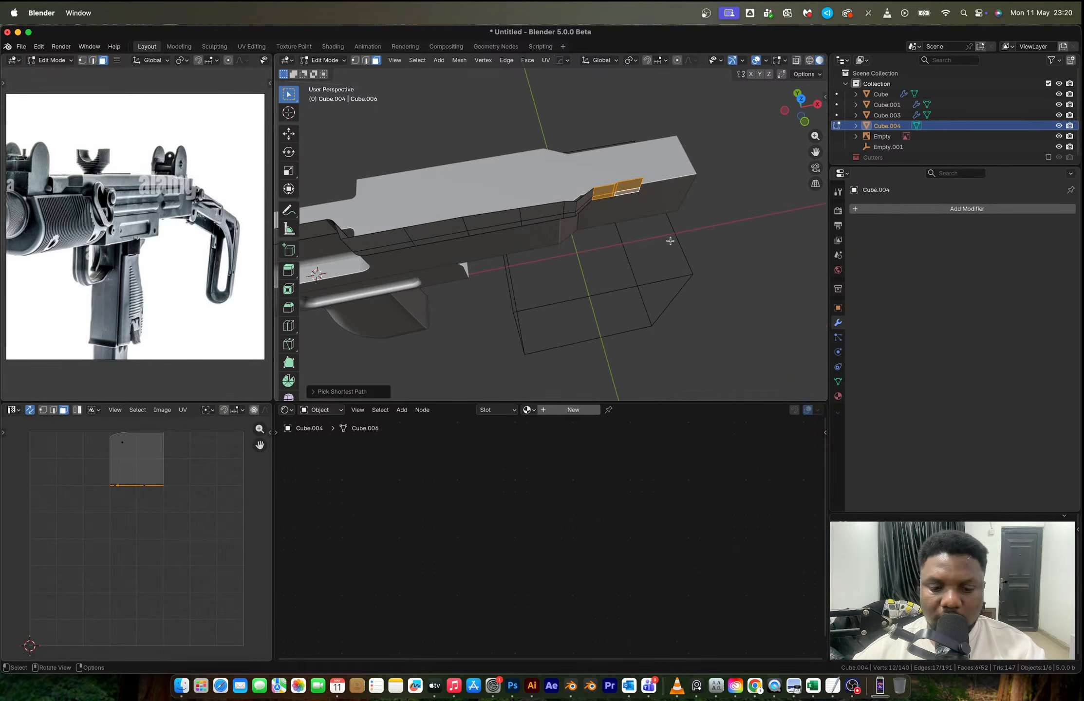
pyautogui.press('g')
pyautogui.press('y')
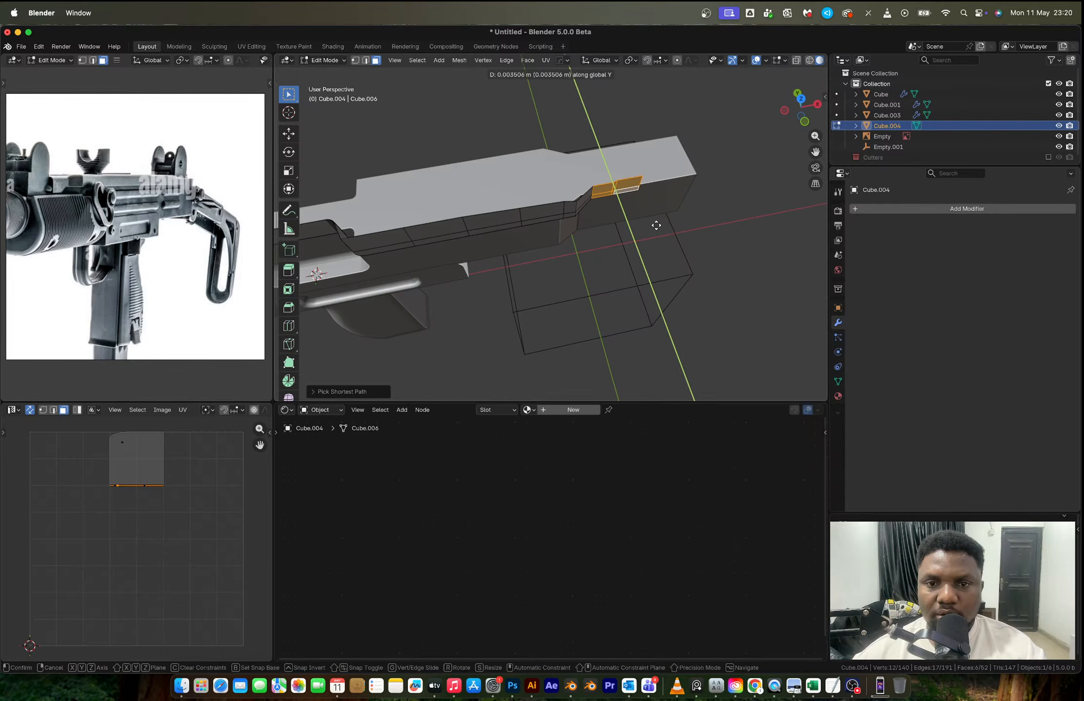
pyautogui.click(656, 226)
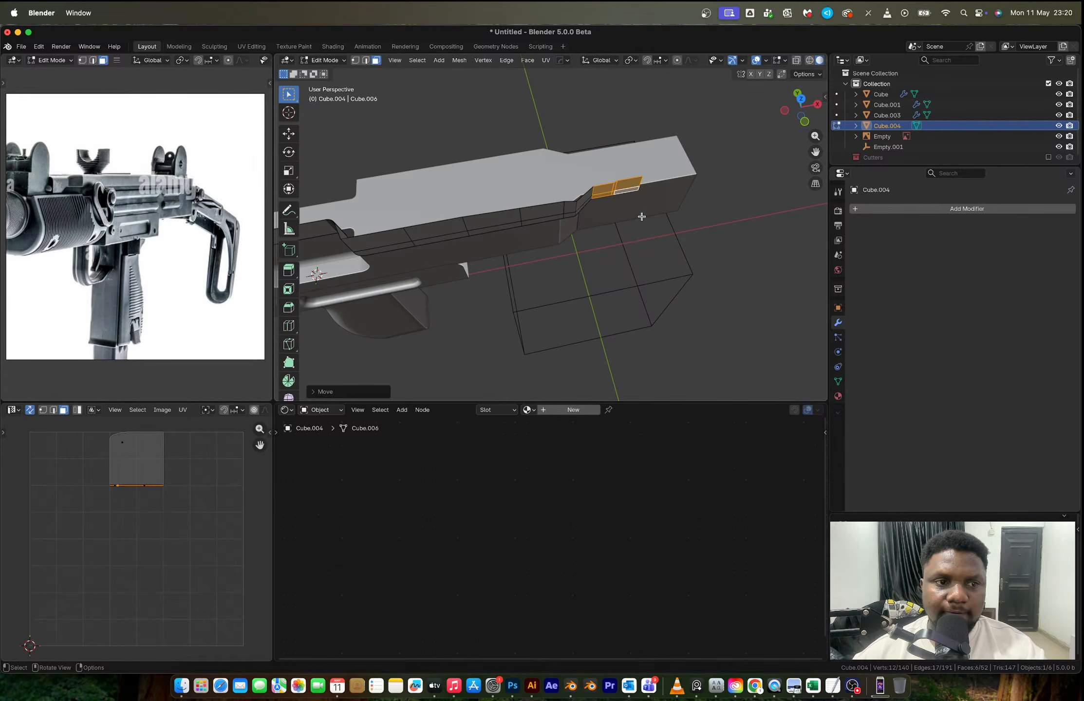
pyautogui.click(803, 122)
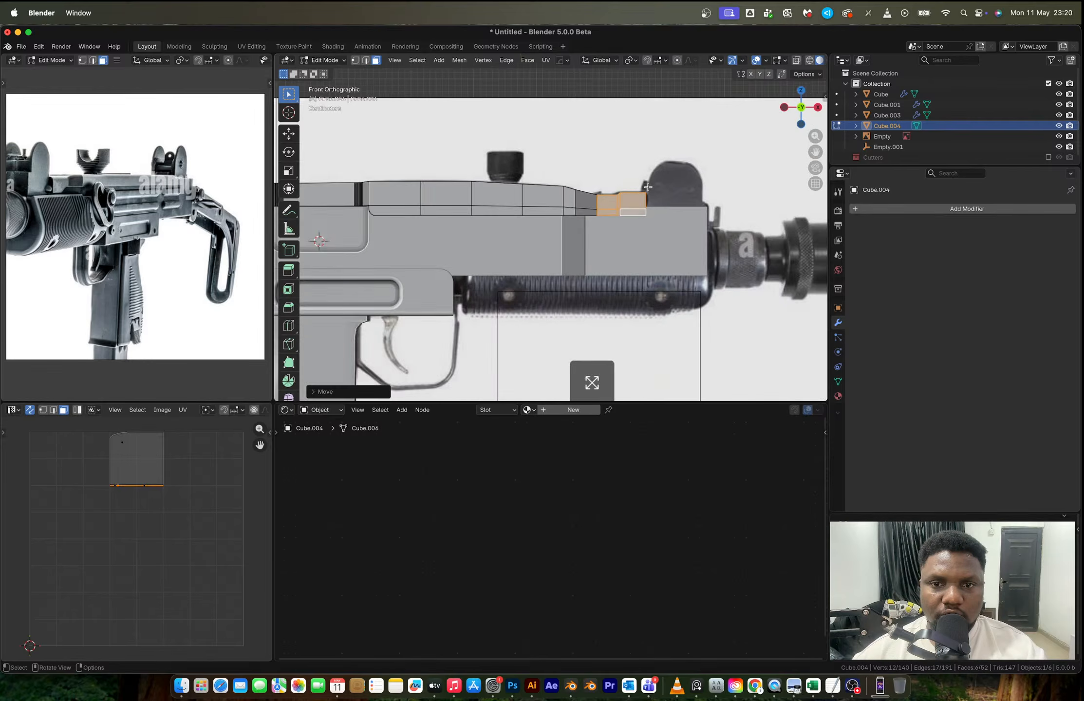
pyautogui.press('KP_Decimal')
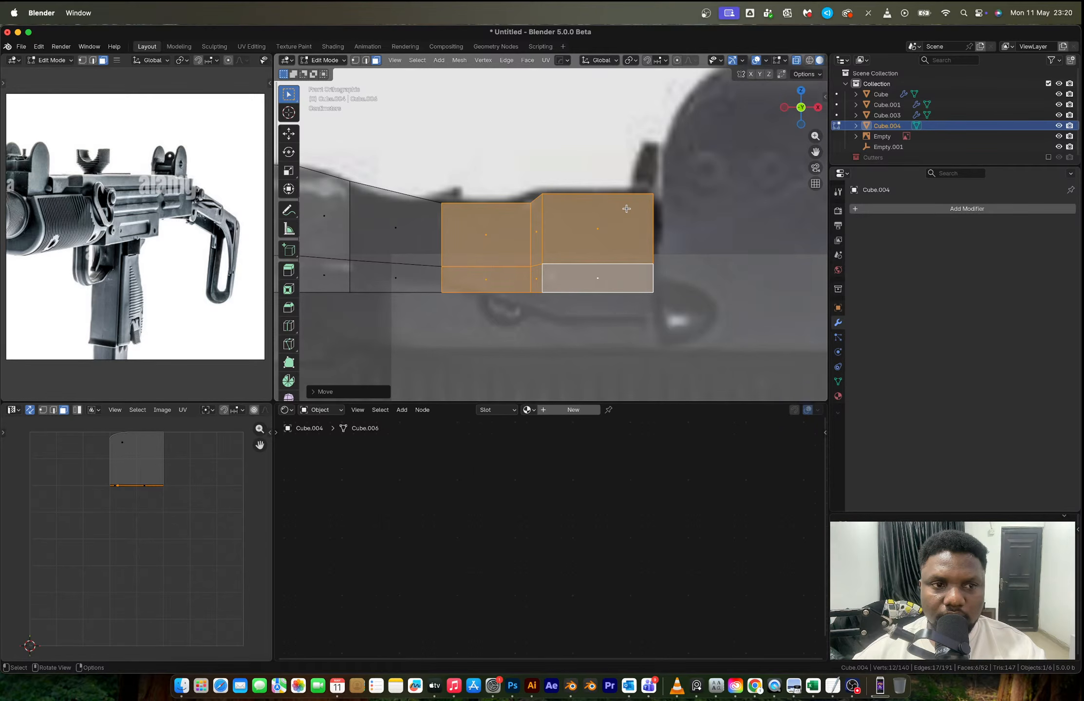
pyautogui.press('Tab')
# - Mirror the strip across the Y axis with Empty.001 as the mirror object
pyautogui.moveTo(626, 208); pyautogui.dragTo(565, 265, button='middle')
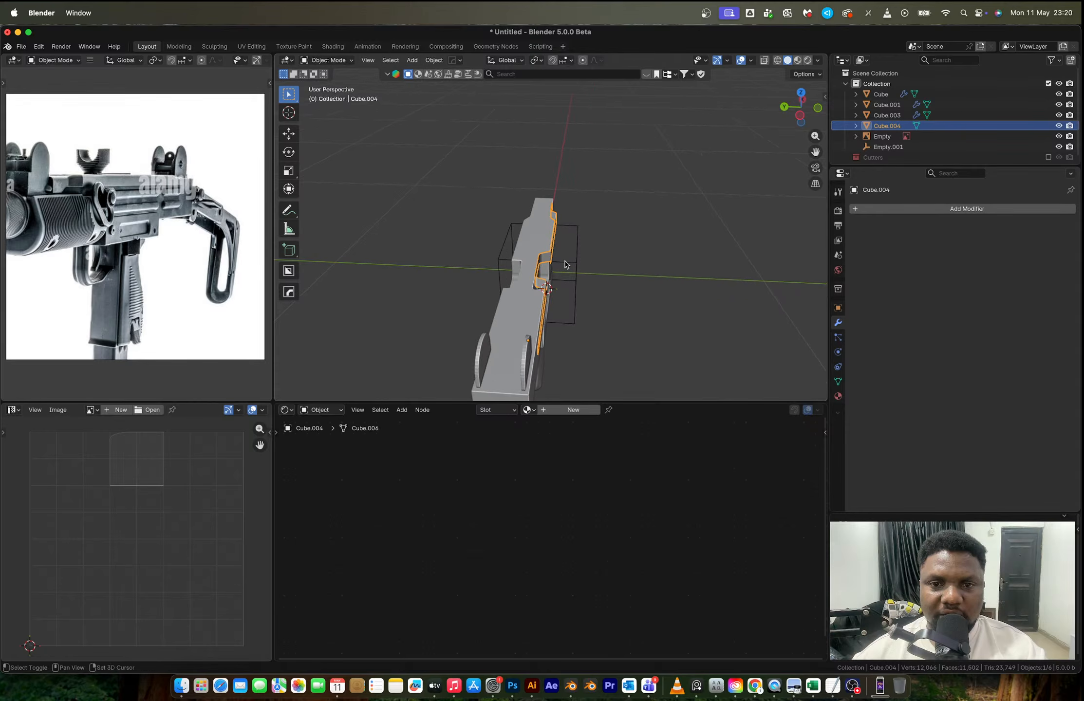
pyautogui.keyDown('shift'); pyautogui.click(579, 271); pyautogui.keyUp('shift')
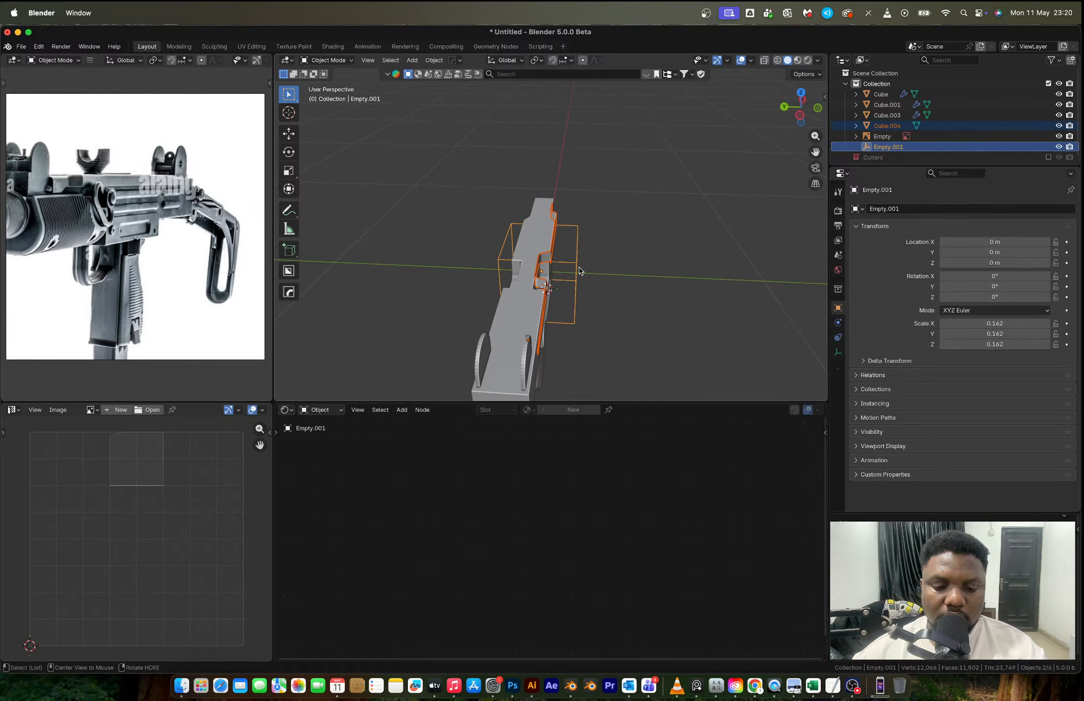
pyautogui.hotkey('alt', 'x')
pyautogui.click(615, 276)
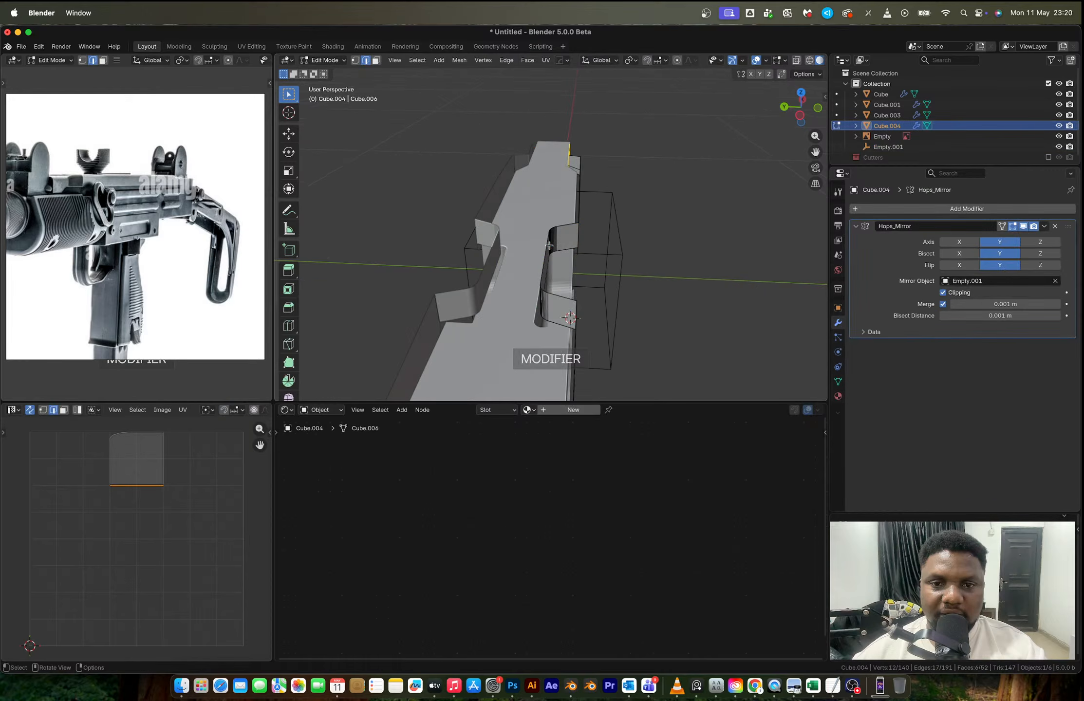
# - Extrude the mirrored strip's boundary loop inward along Y to close the top cover across the centre, and leave Edit Mode
pyautogui.press('a')
pyautogui.moveTo(549, 246); pyautogui.dragTo(506, 160, button='middle')
pyautogui.click(417, 60)
pyautogui.moveTo(464, 180)
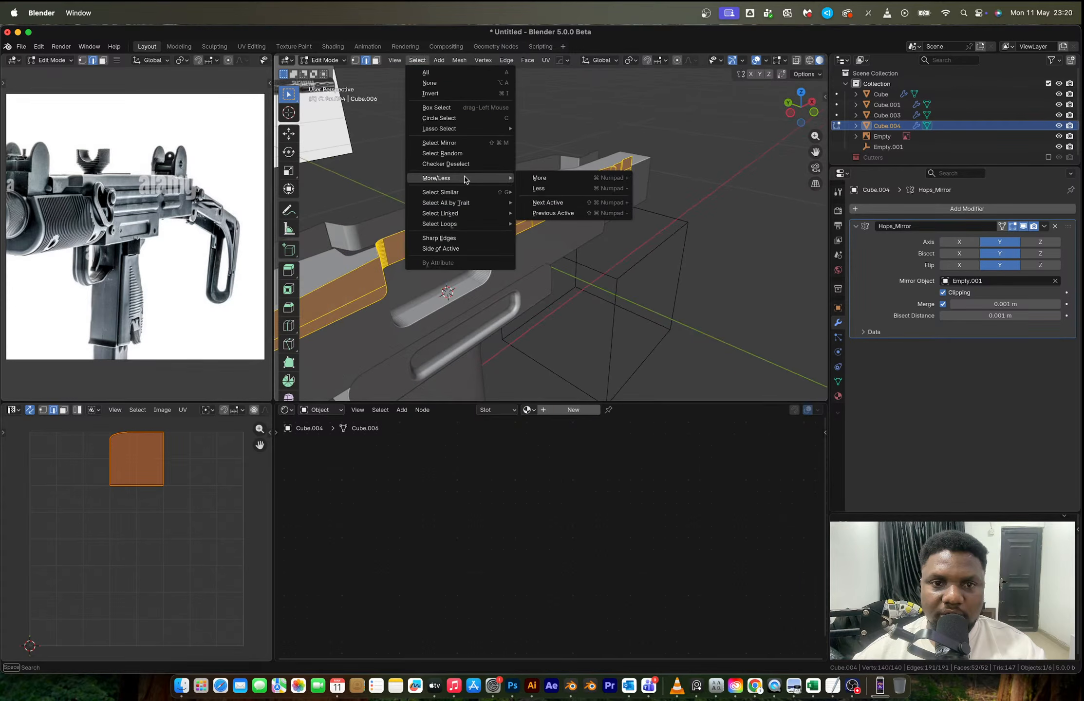
pyautogui.moveTo(487, 223)
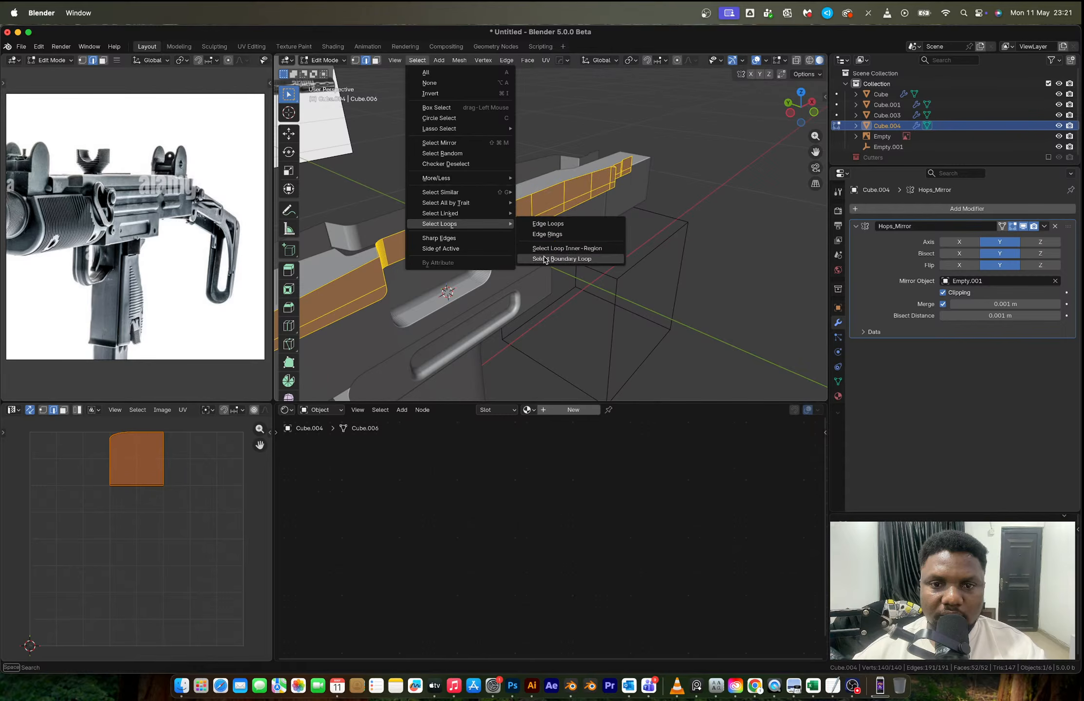
pyautogui.click(544, 259)
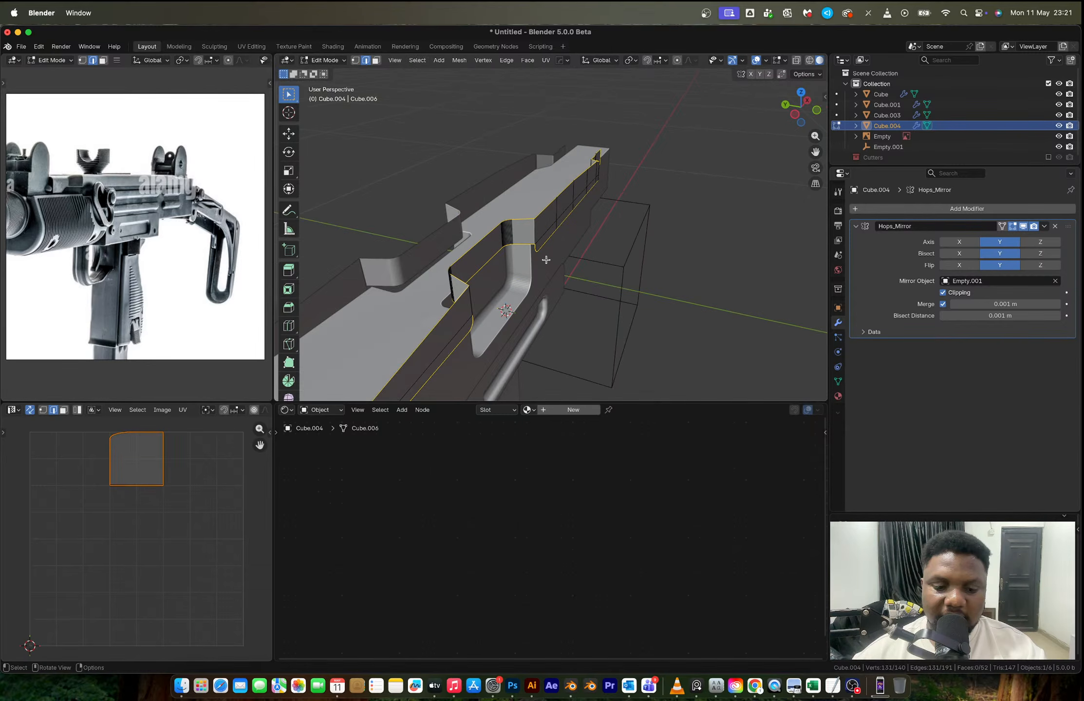
pyautogui.press('e')
pyautogui.press('y')
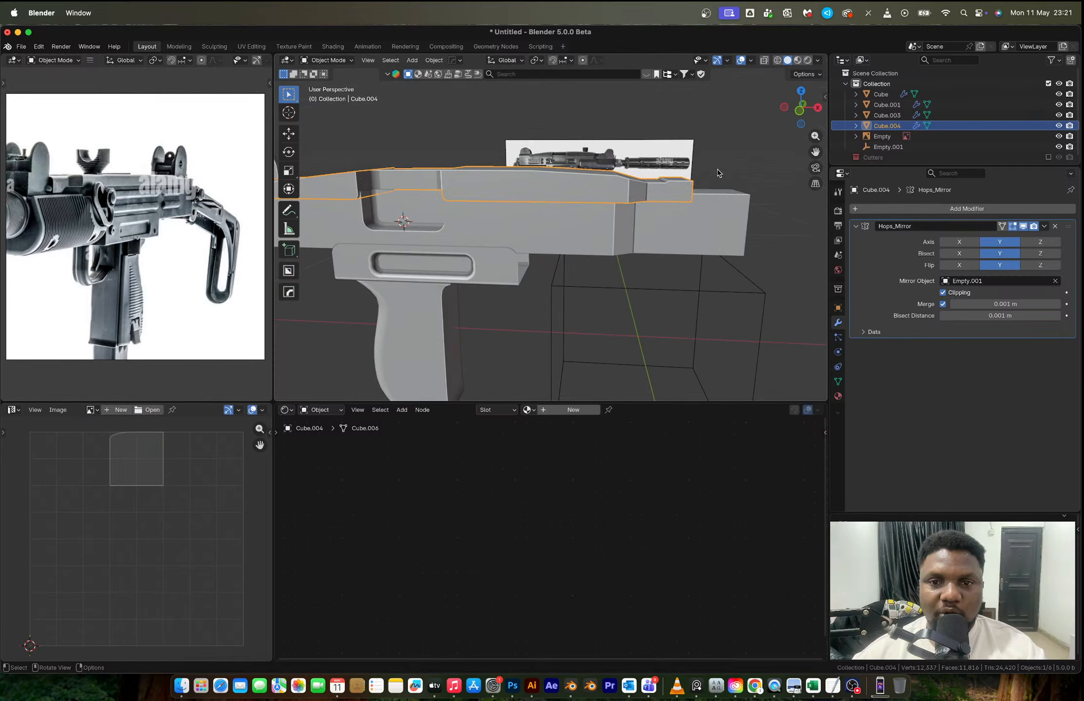
pyautogui.click(719, 173)
pyautogui.scroll(-5, 719, 173)
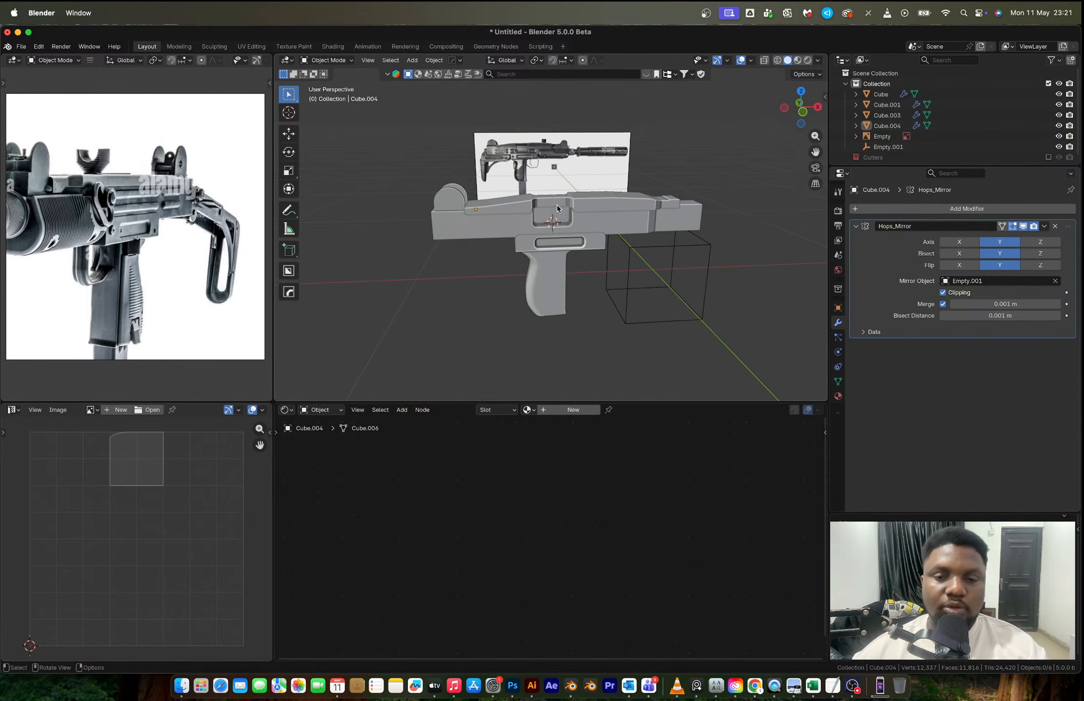
pyautogui.moveTo(533, 203)
pyautogui.mouseDown(button='middle')
pyautogui.moveTo(570, 241)
pyautogui.moveTo(617, 260)
pyautogui.moveTo(541, 226)
pyautogui.mouseUp(button='middle')
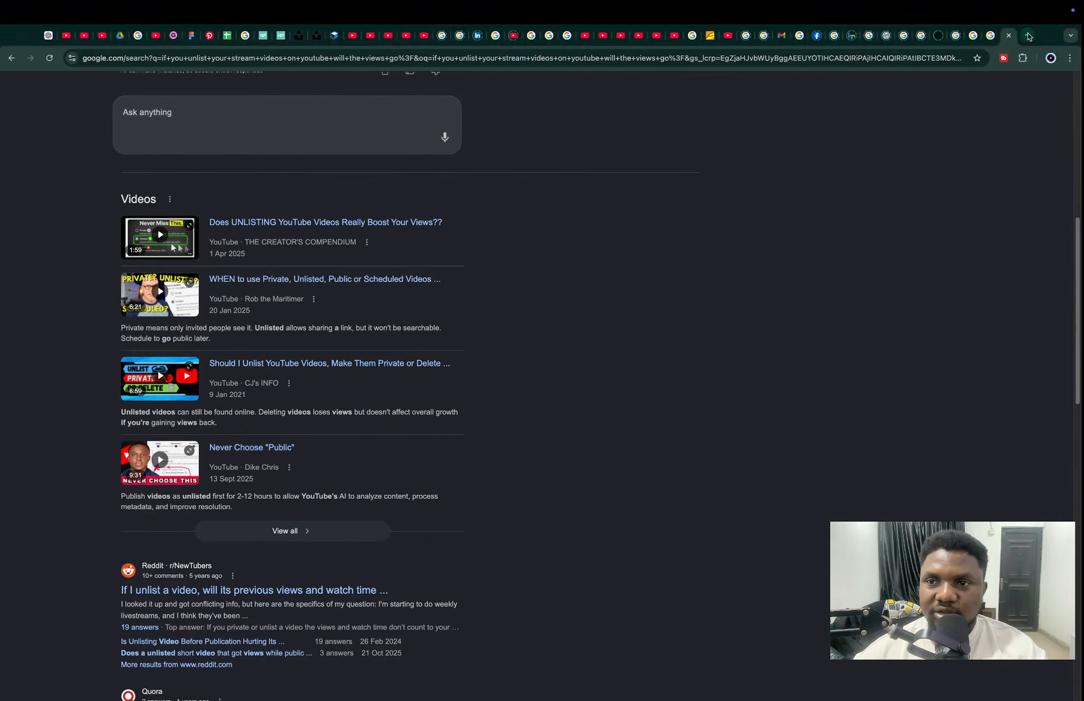
# - Switch to Chrome and search Google Images in a new tab for "MINI UZI top"
pyautogui.click(1036, 35)
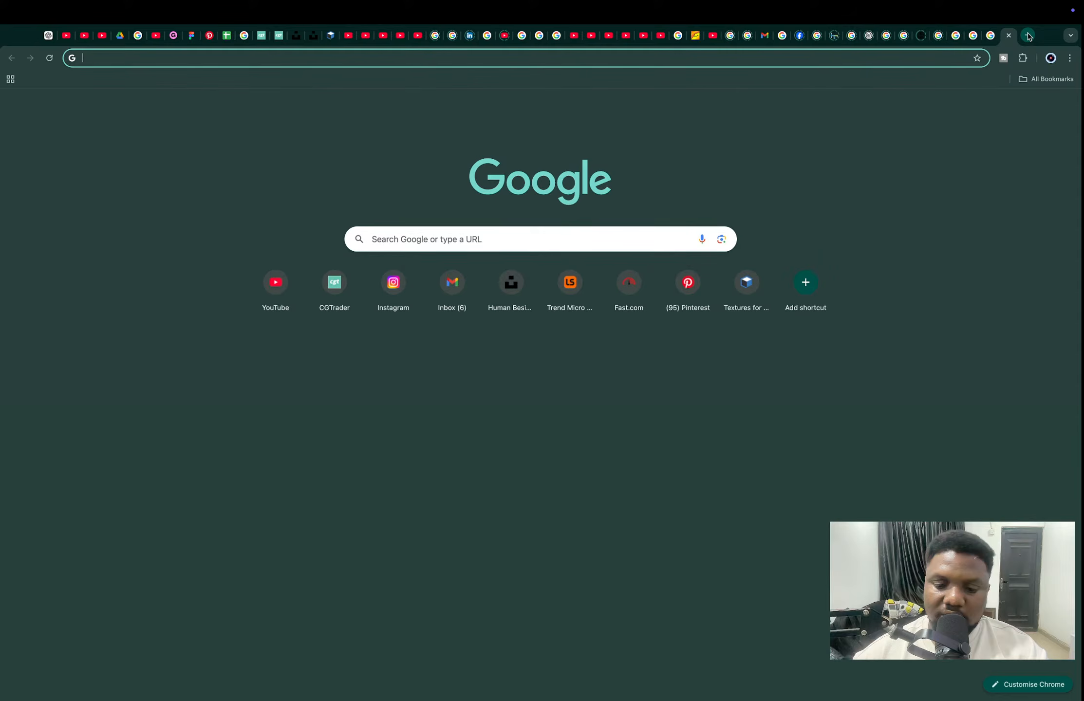
pyautogui.write('MINI UZI')
pyautogui.press('Return')
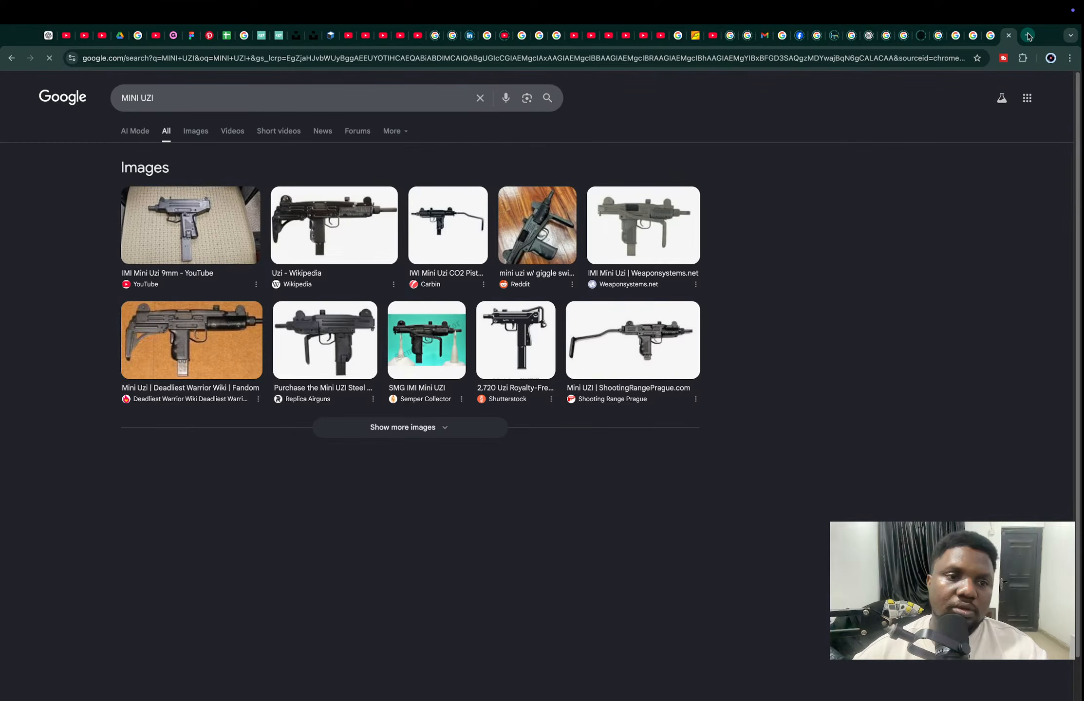
pyautogui.click(195, 131)
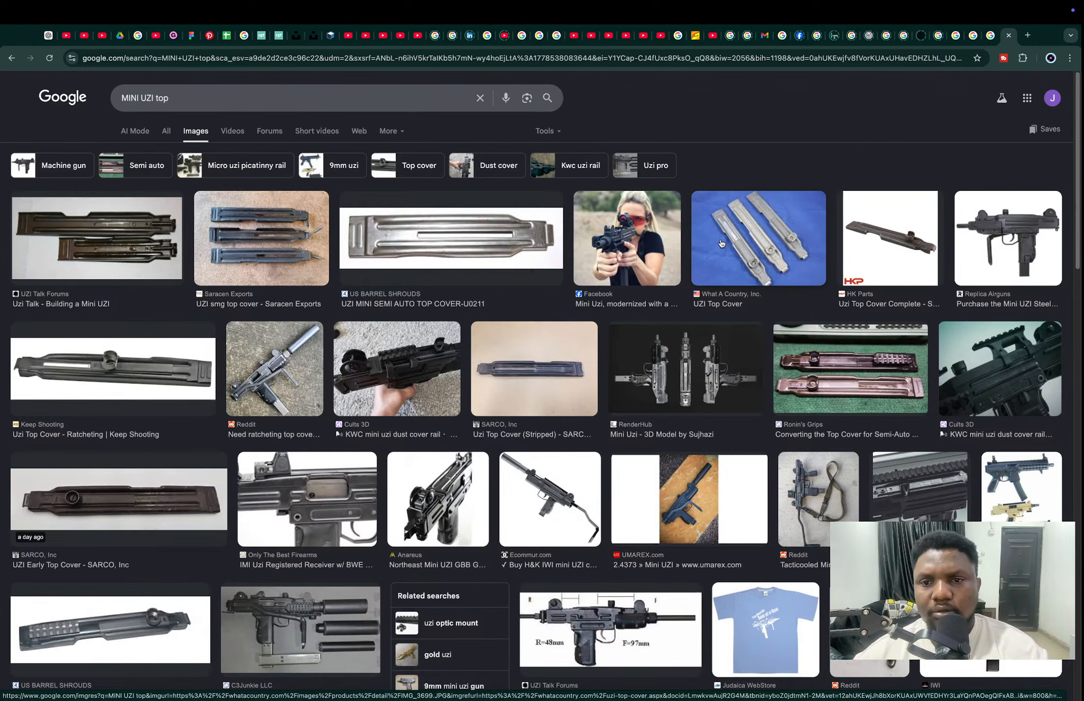
# - Copy the HK Parts image of the complete Uzi top cover and add it to the PureRef board
pyautogui.click(913, 245)
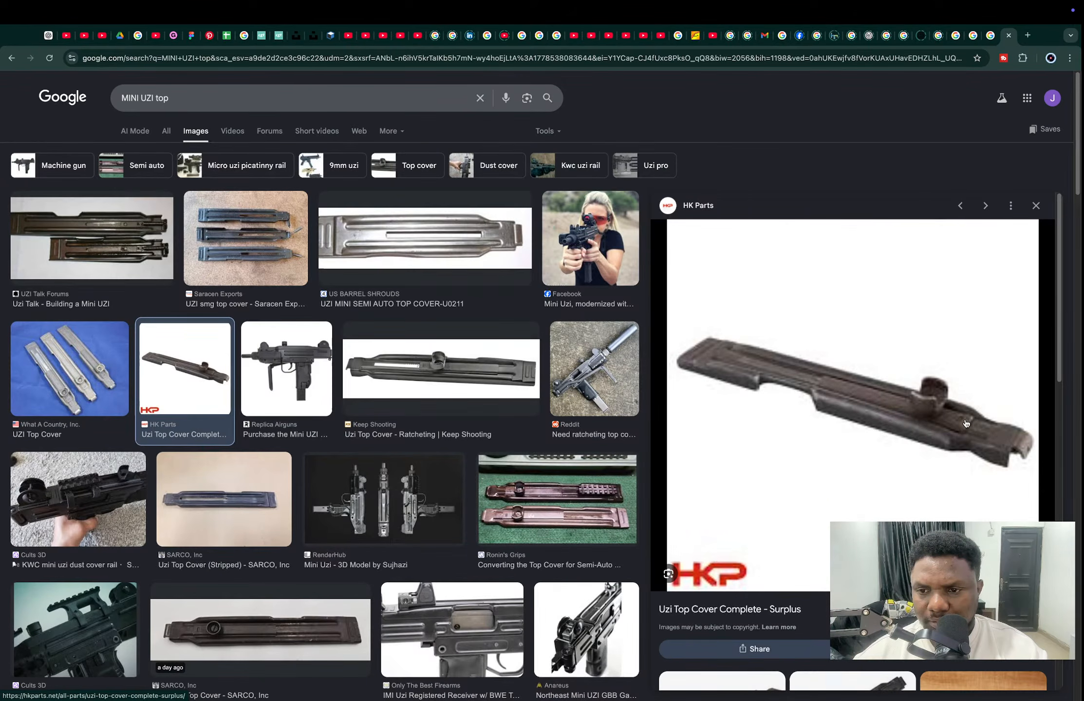
pyautogui.rightClick(851, 388)
pyautogui.click(871, 518)
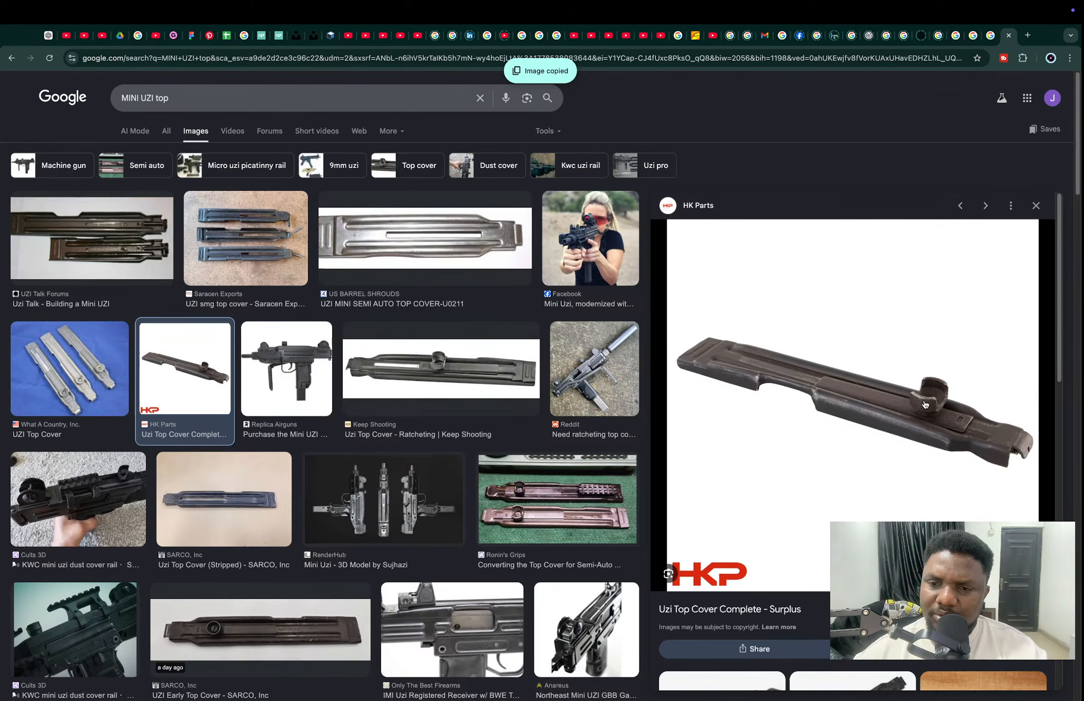
pyautogui.press('super+Tab')
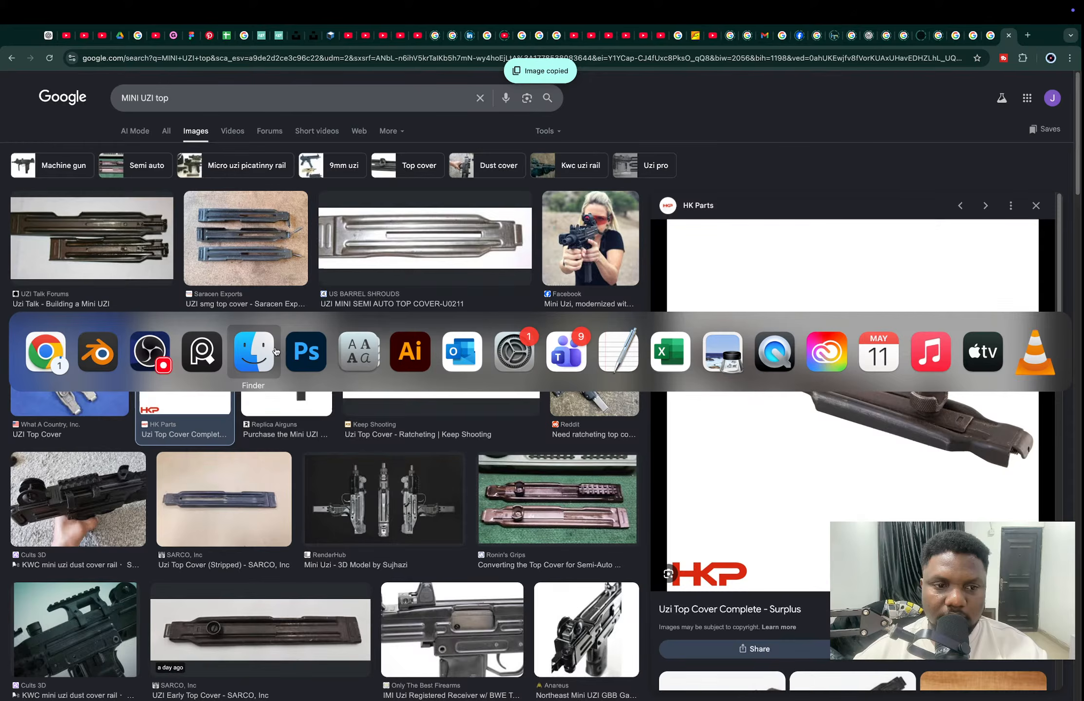
pyautogui.click(206, 352)
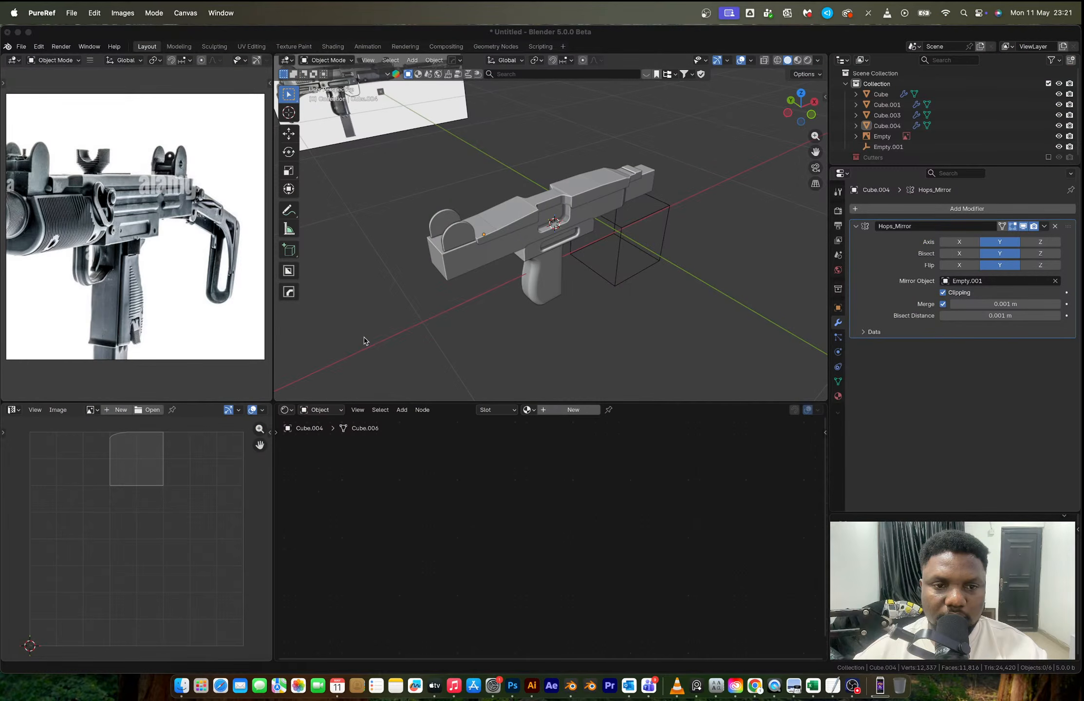
pyautogui.scroll(-5, 160, 242)
# - Return to Chrome and examine the RenderHub and Pinterest results for further views of the Uzi's top cover
pyautogui.hotkey('ctrl', 'Right')
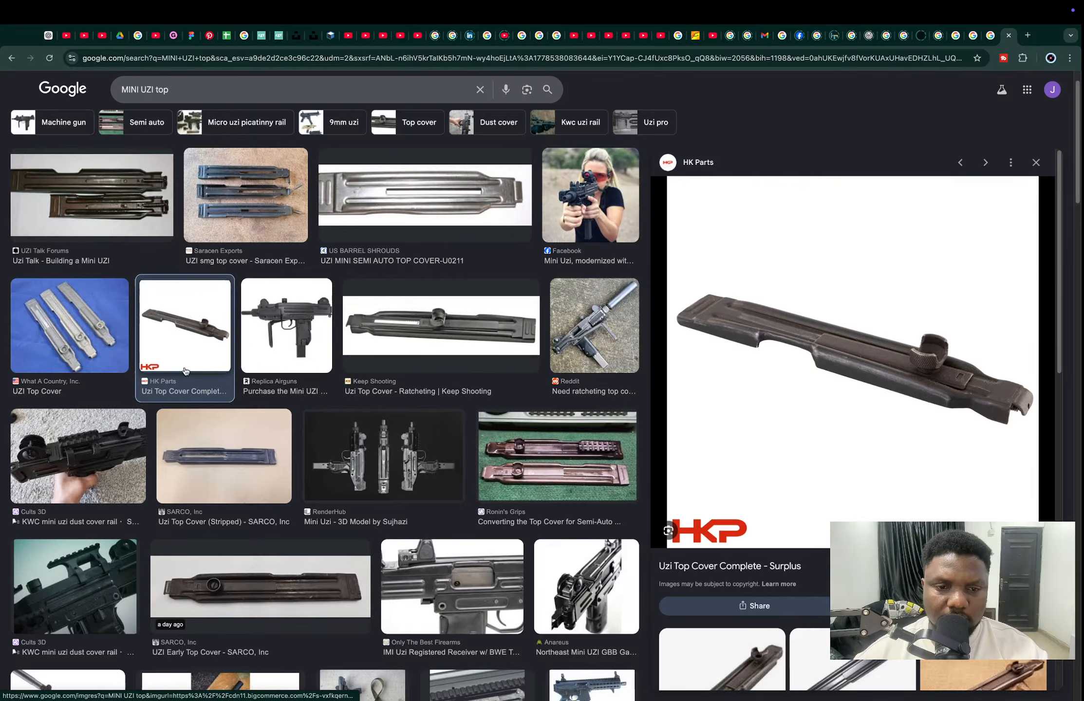
pyautogui.click(384, 456)
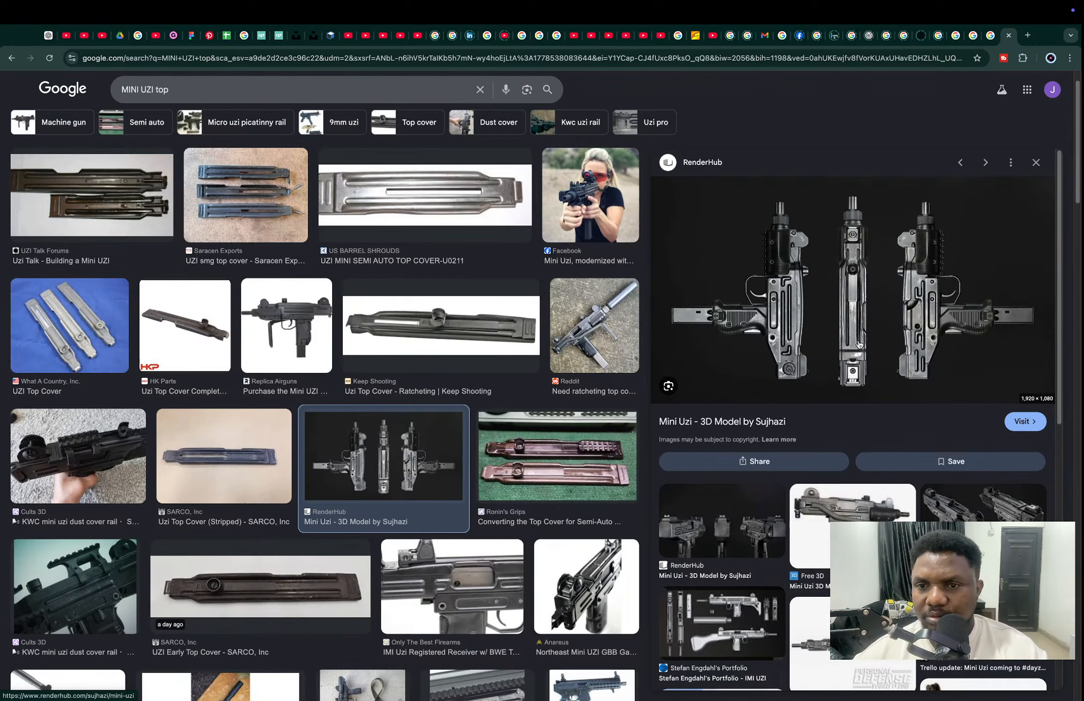
pyautogui.scroll(-5, 858, 344)
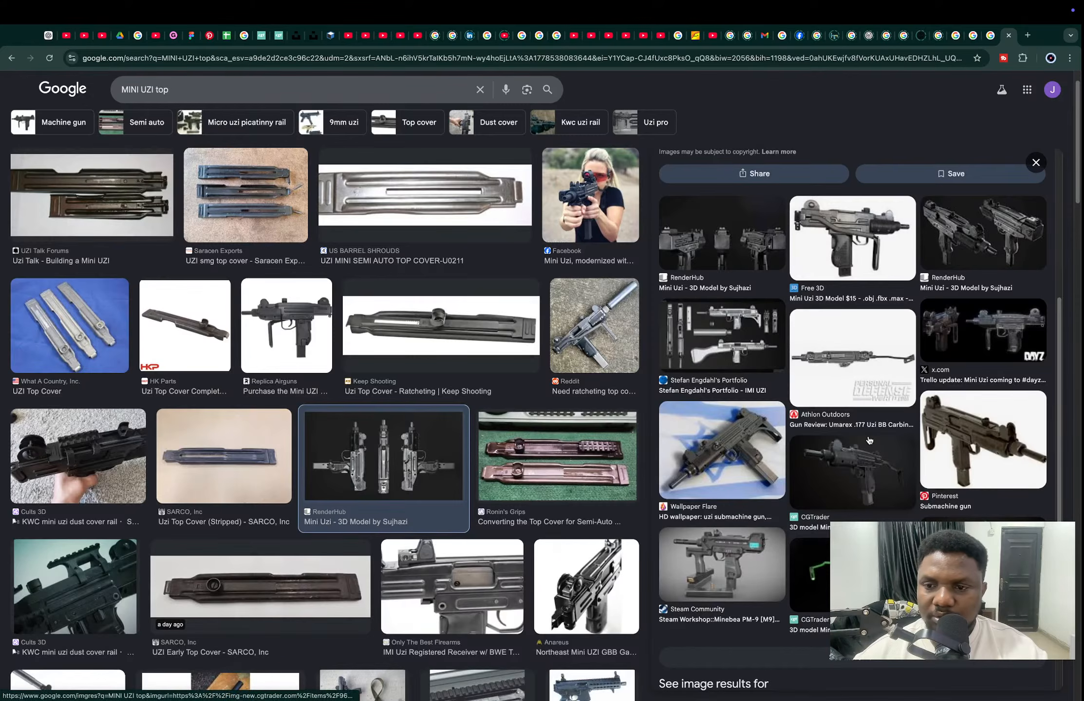
pyautogui.click(996, 437)
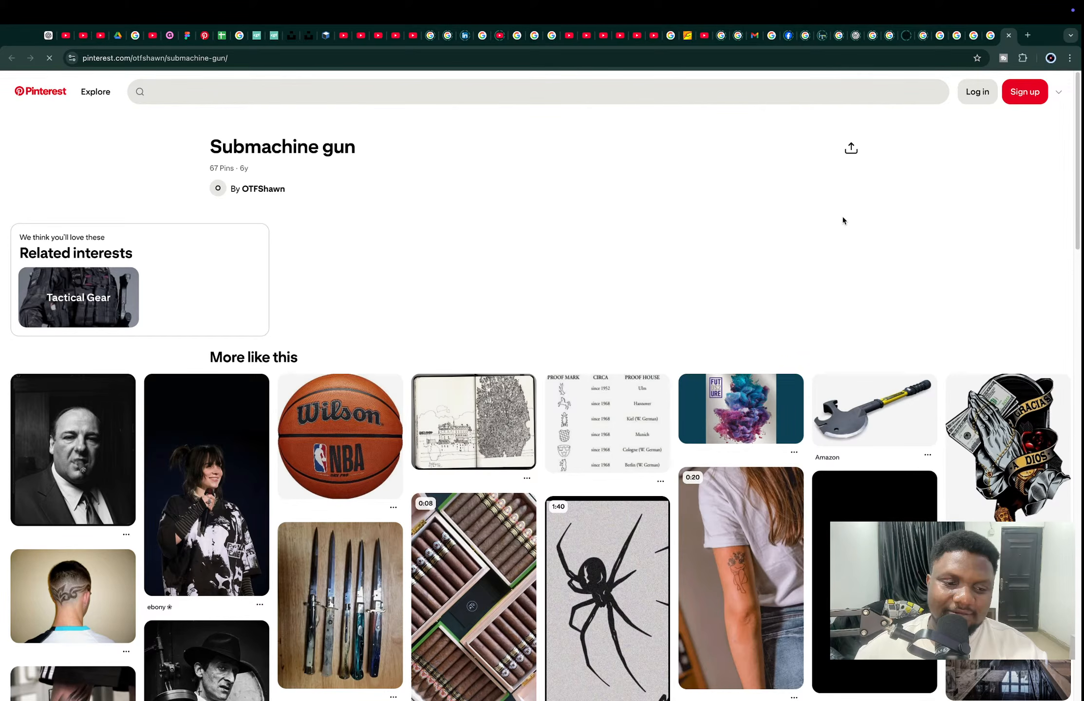
pyautogui.scroll(-8, 687, 391)
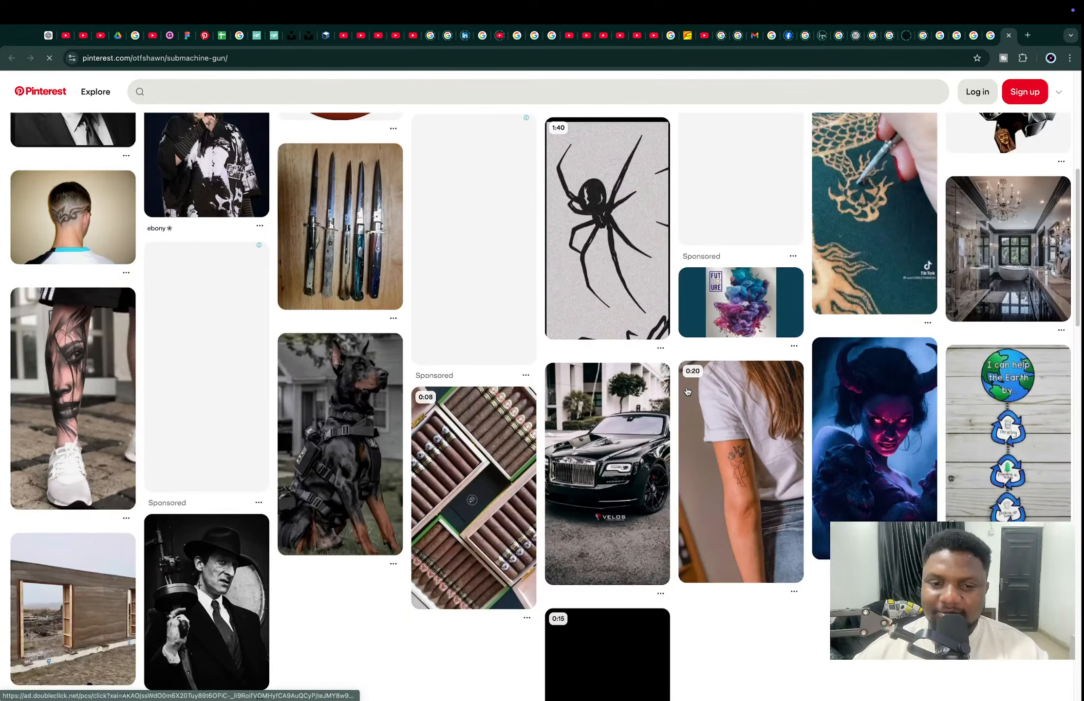
pyautogui.scroll(-8, 687, 391)
pyautogui.scroll(3, 687, 391)
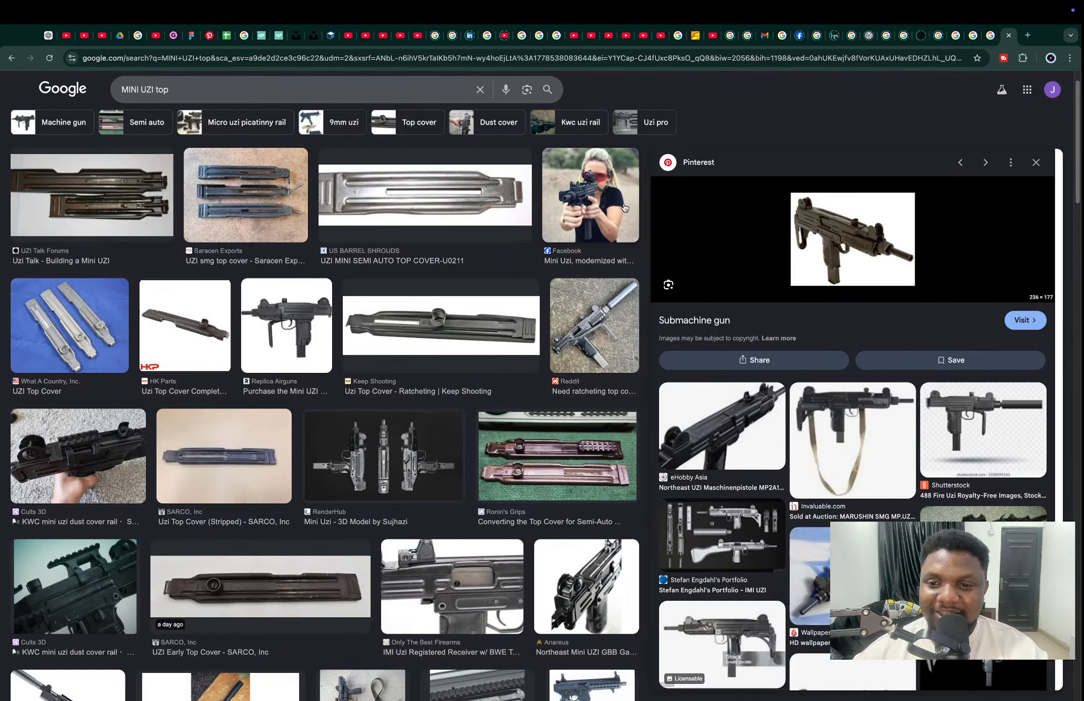
# - Copy the eHobby Asia Uzi image into PureRef and place it below the silenced Uzi photo
pyautogui.click(715, 441)
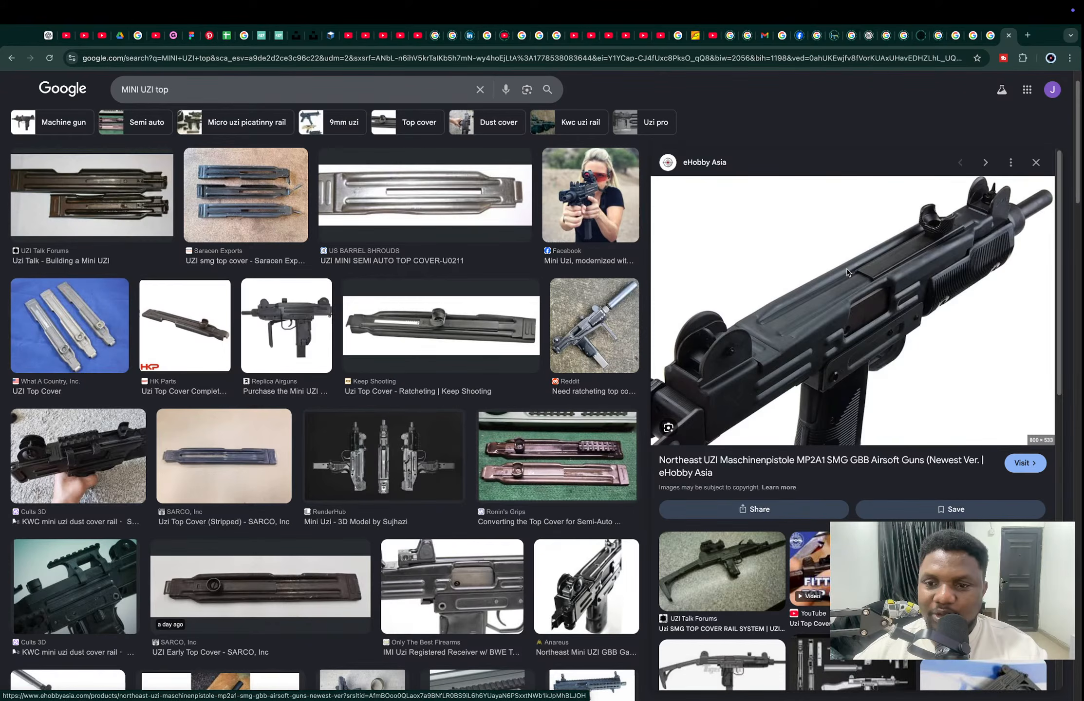
pyautogui.press('super+Tab')
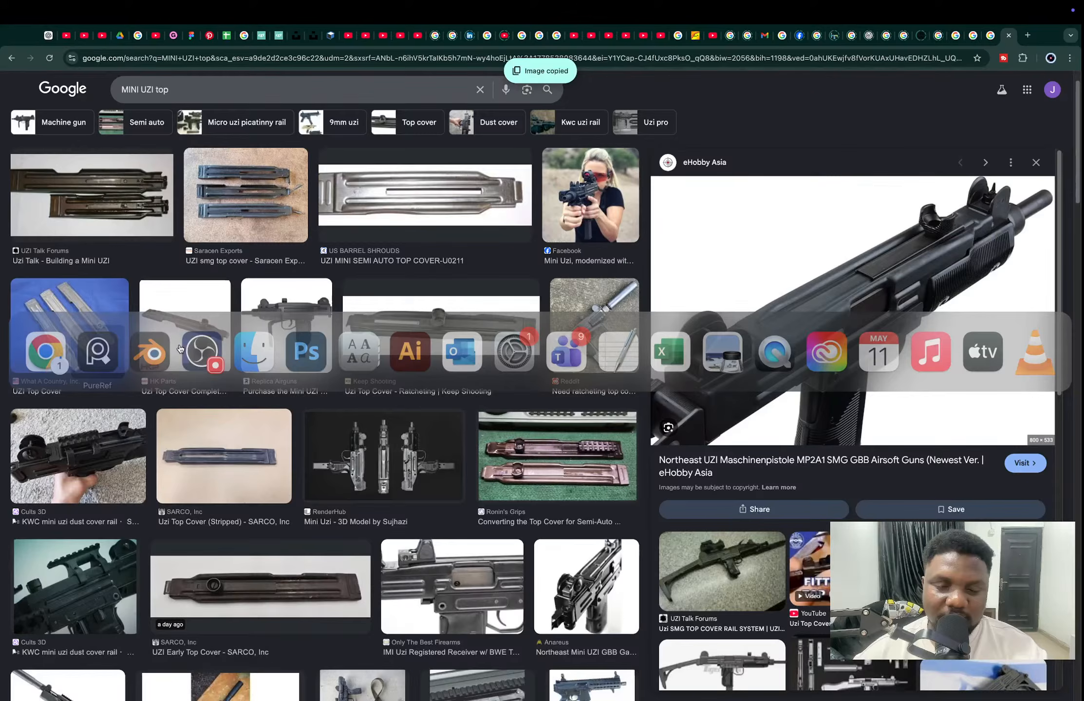
pyautogui.press('super+v')
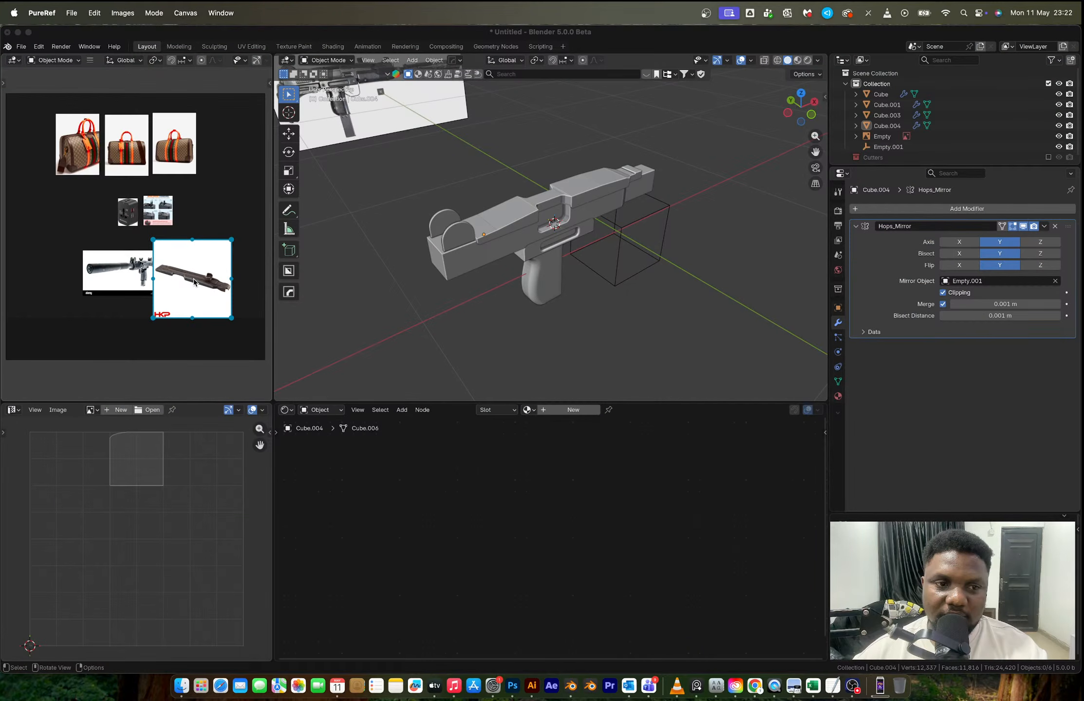
pyautogui.scroll(3, 110, 307)
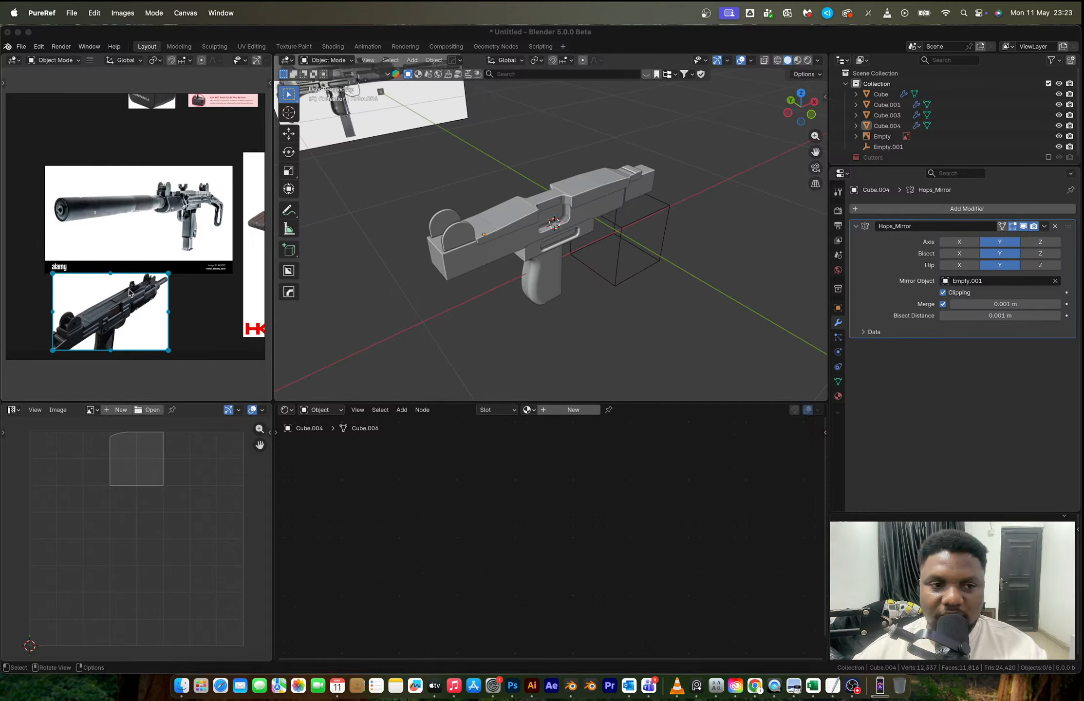
pyautogui.moveTo(129, 291); pyautogui.dragTo(191, 300)
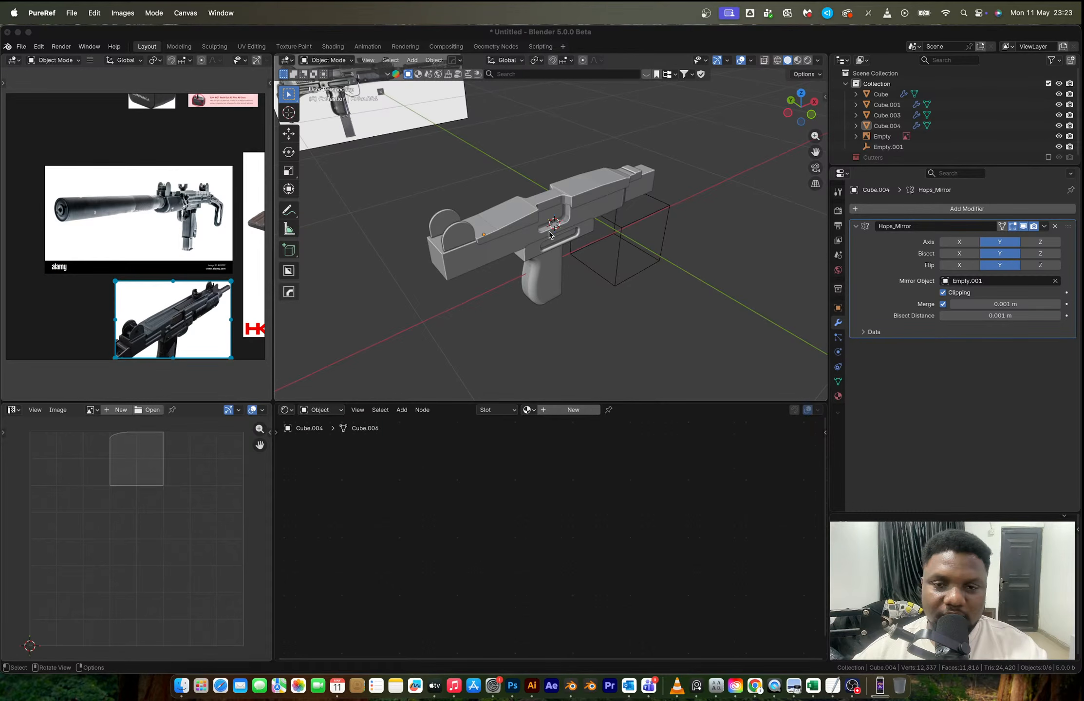
# - Compare the modelled top cover and ejection port with the newly added angled Uzi reference
pyautogui.scroll(-3, 549, 234)
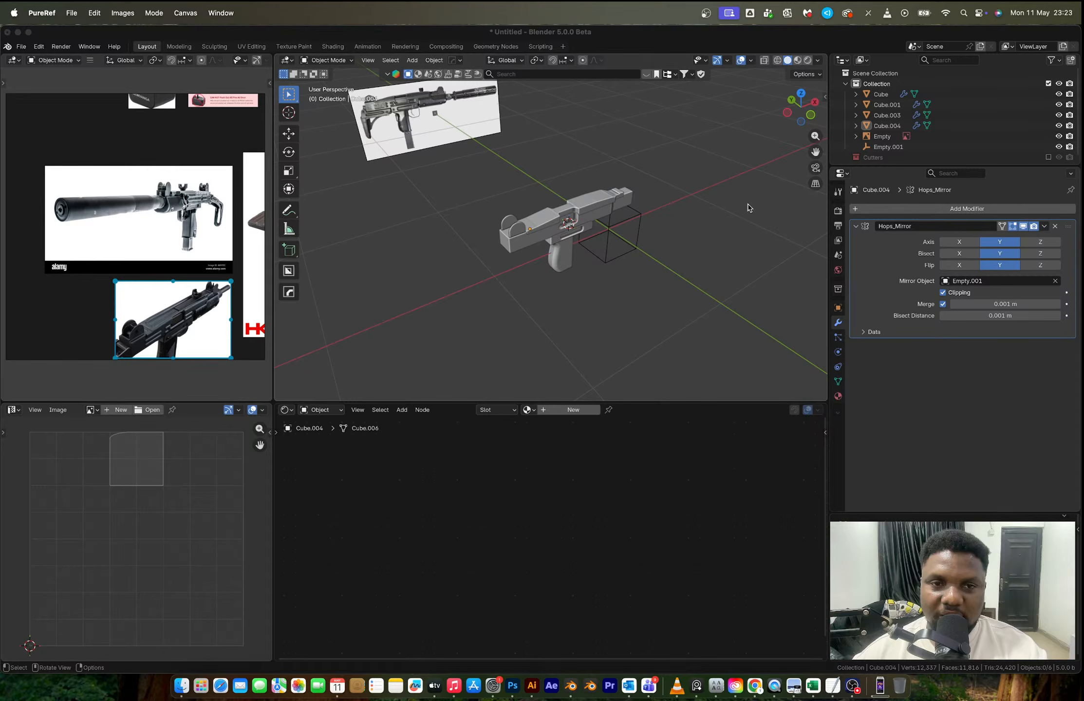
pyautogui.scroll(5, 748, 208)
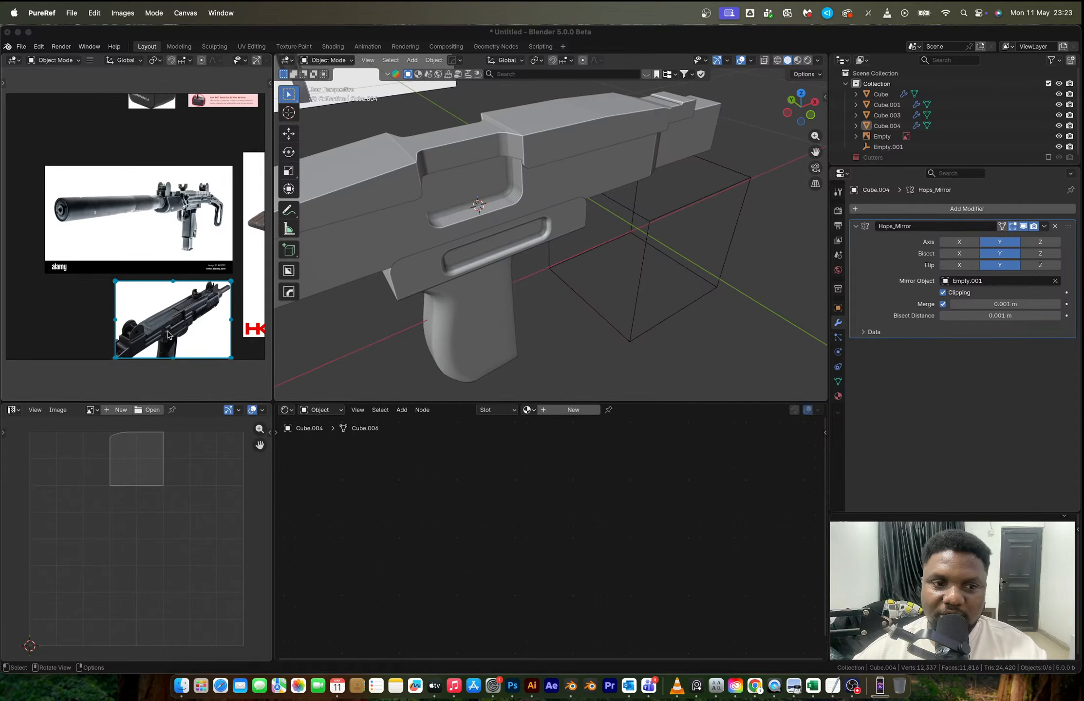
pyautogui.scroll(5, 168, 334)
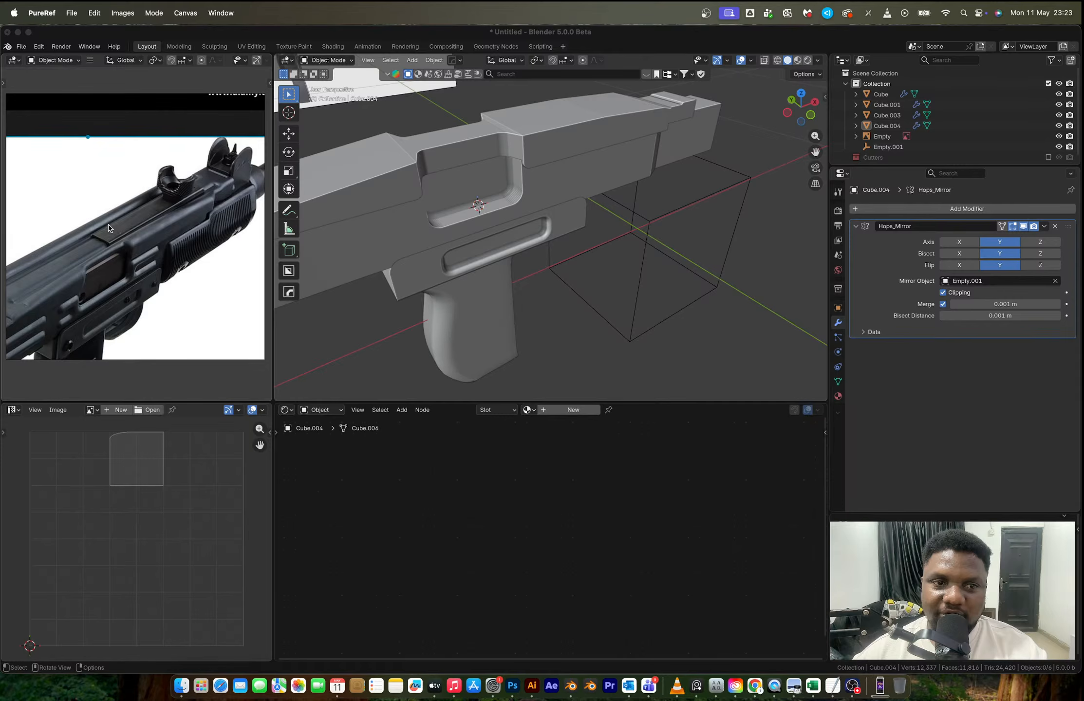
# - Examine the top cover, ejection port and receiver side in the side-view and angled Uzi references on the PureRef board
pyautogui.scroll(-5, 108, 228)
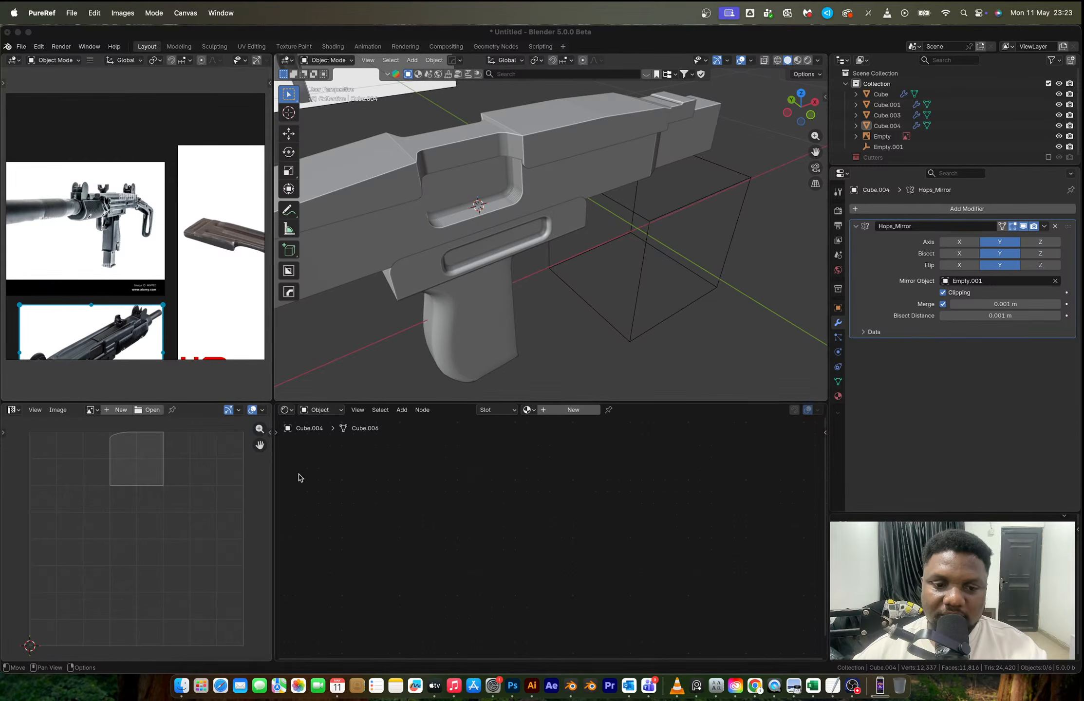
pyautogui.click(182, 686)
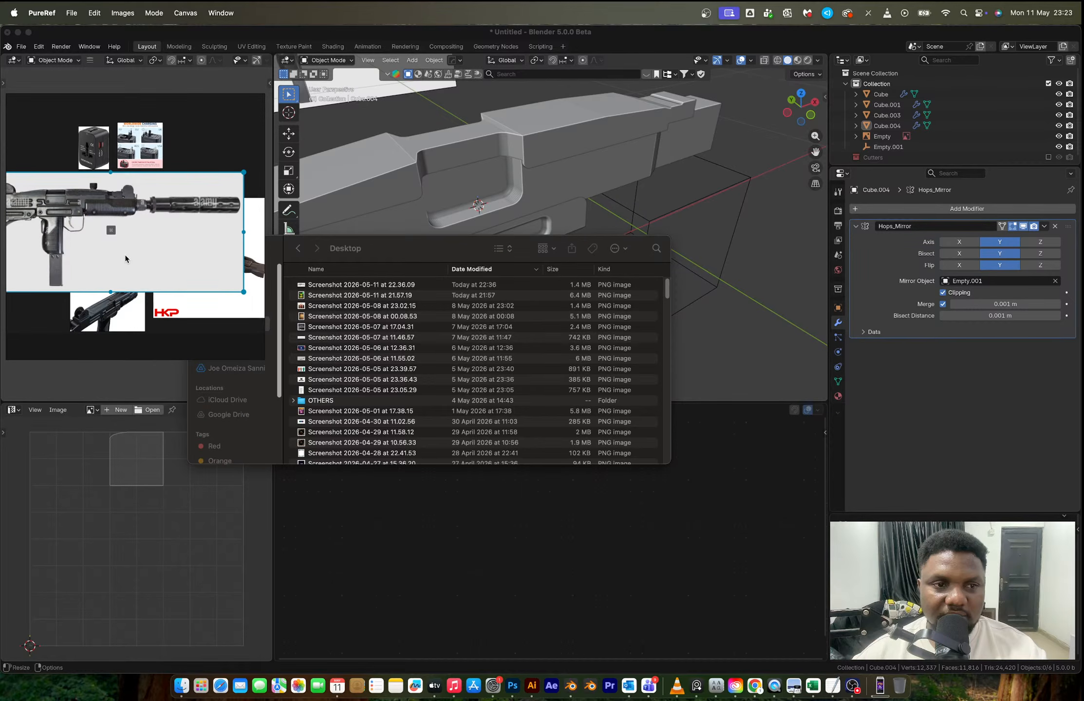
pyautogui.scroll(-3, 125, 258)
pyautogui.scroll(8, 163, 299)
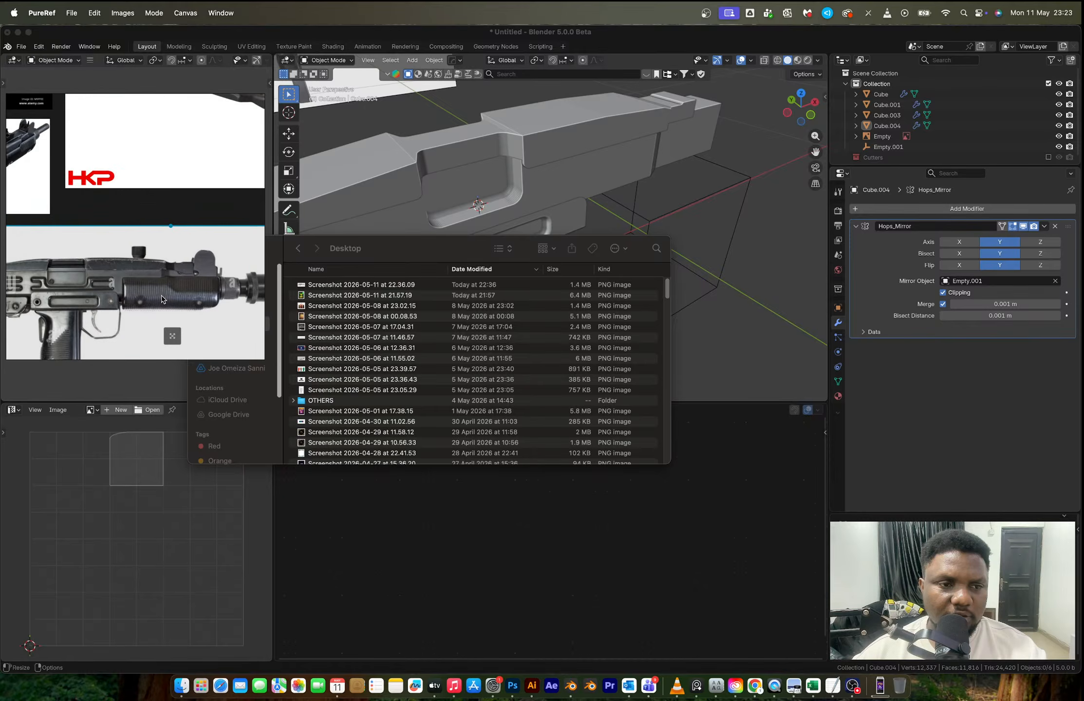
pyautogui.scroll(3, 162, 299)
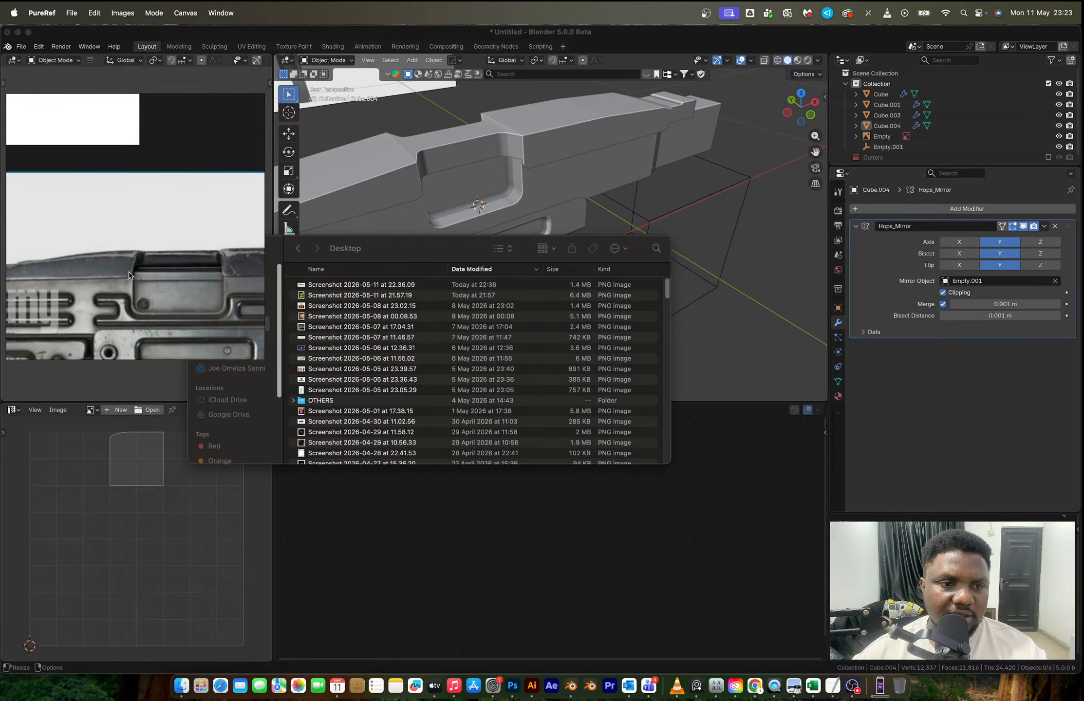
pyautogui.scroll(-2, 133, 283)
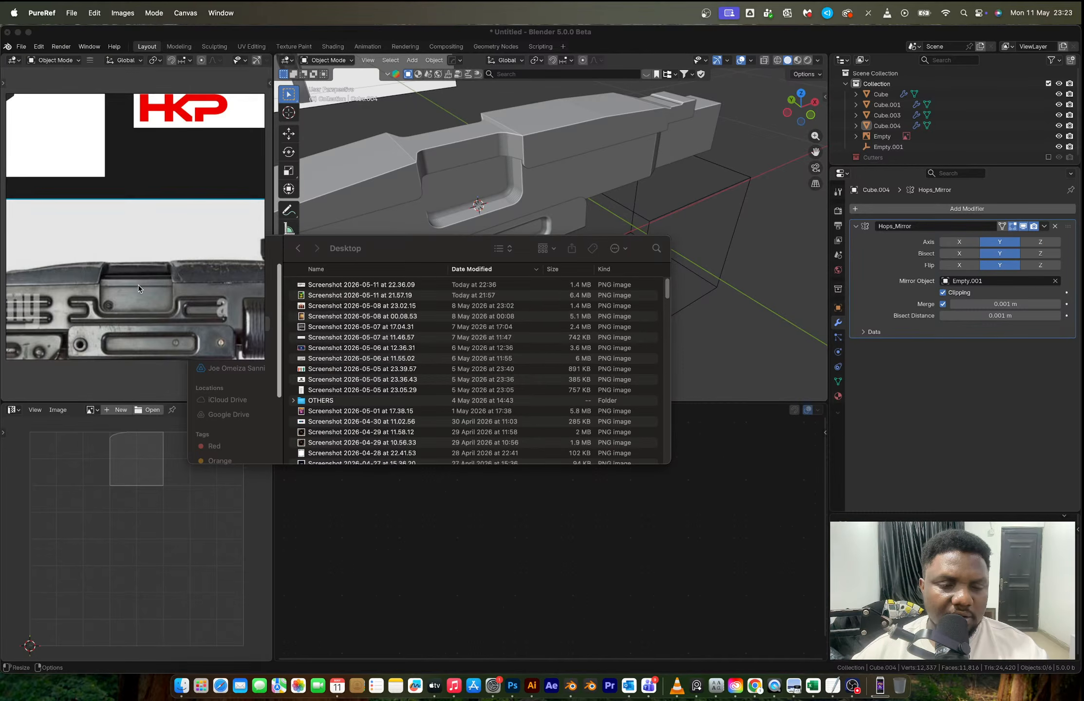
pyautogui.moveTo(139, 288); pyautogui.dragTo(93, 295, button='middle')
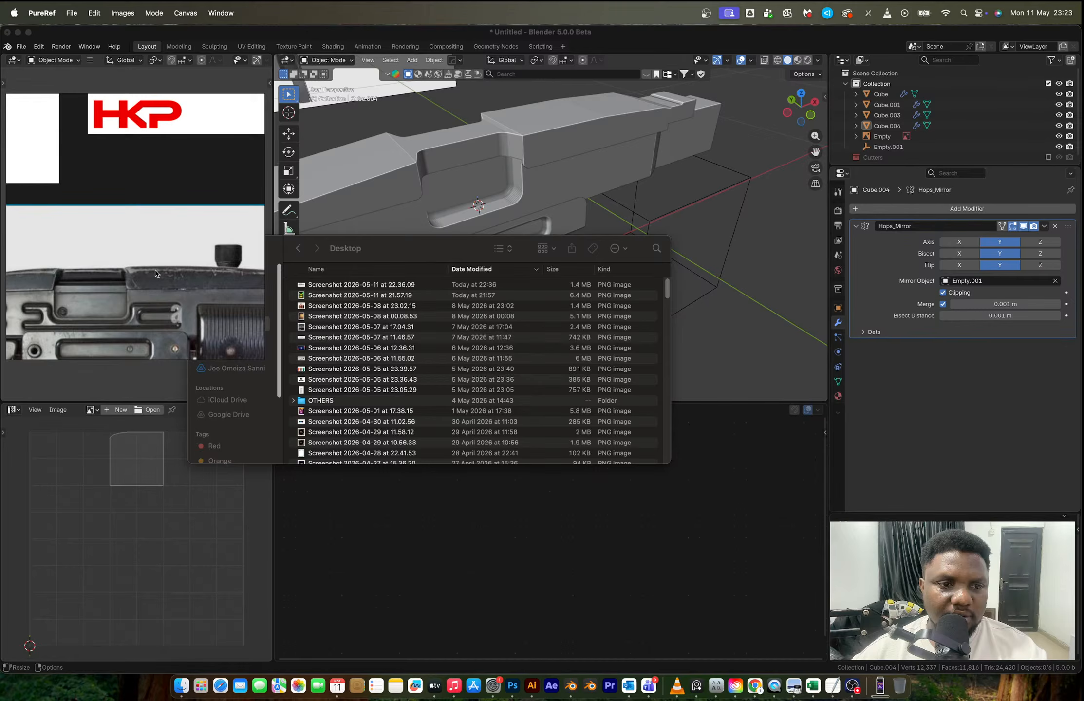
pyautogui.scroll(-5, 155, 273)
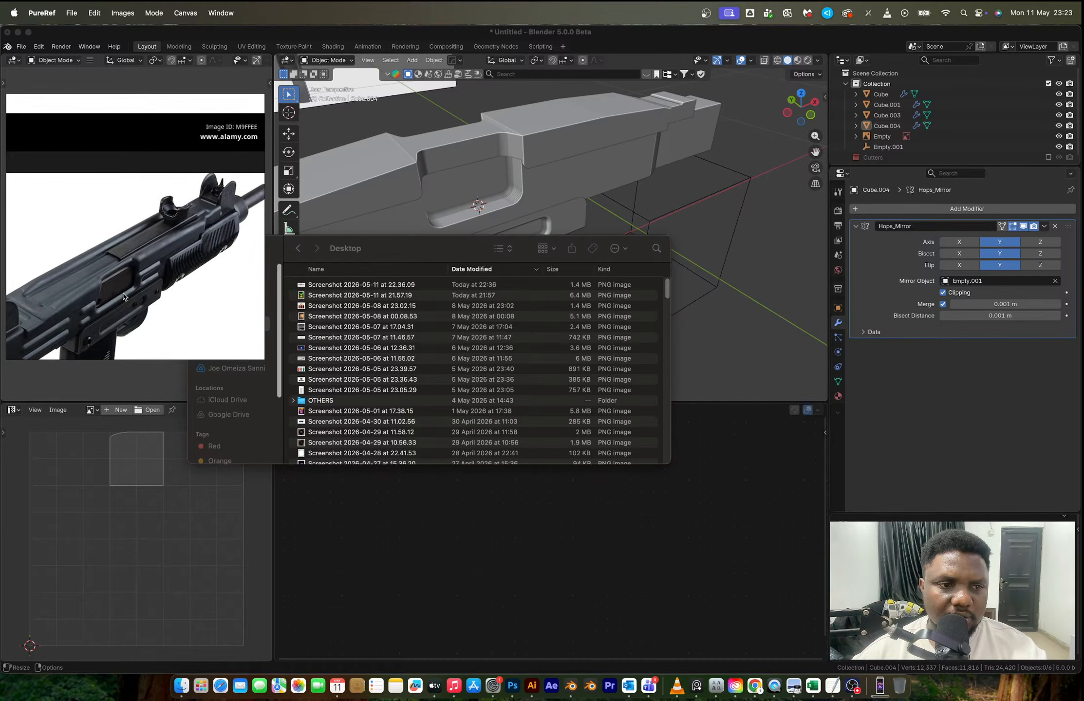
pyautogui.scroll(1, 123, 296)
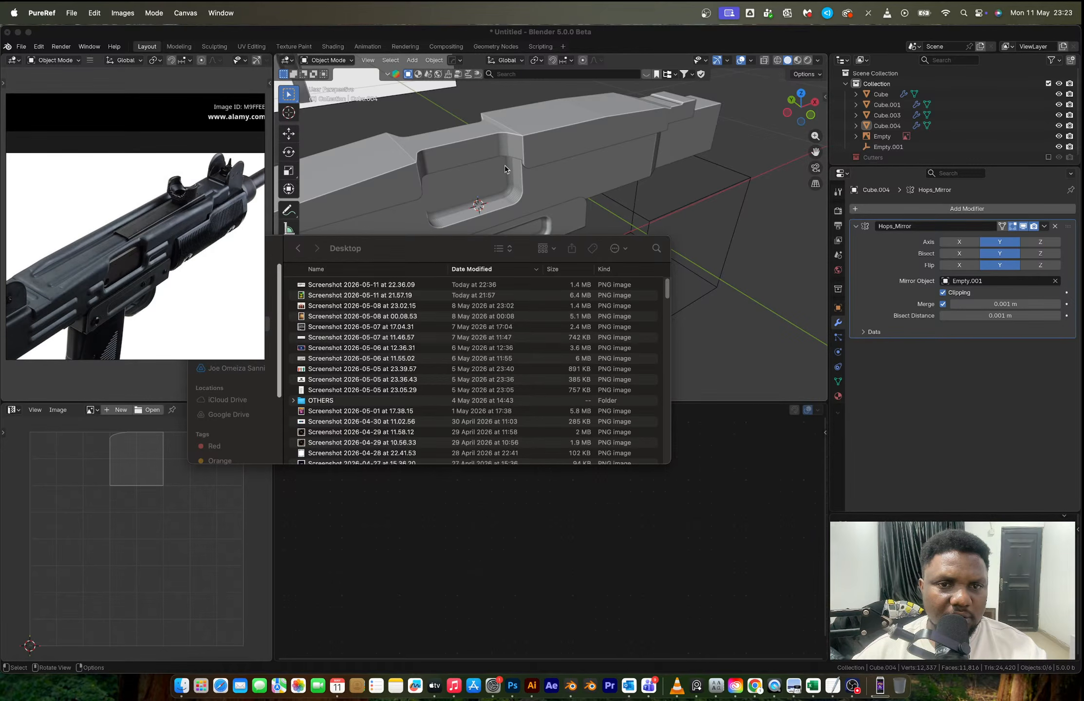
# - Compare the top cover's front-end vertices with the background reference image in X-ray front view
pyautogui.click(455, 177)
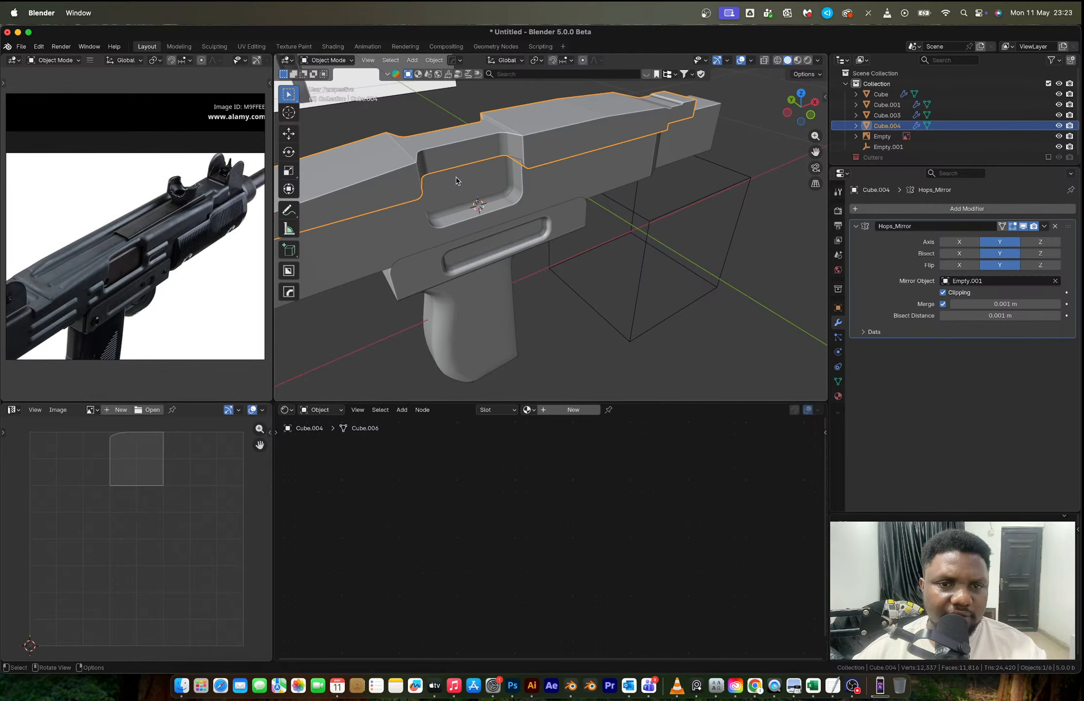
pyautogui.press('Tab')
pyautogui.moveTo(455, 177); pyautogui.dragTo(486, 171, button='middle')
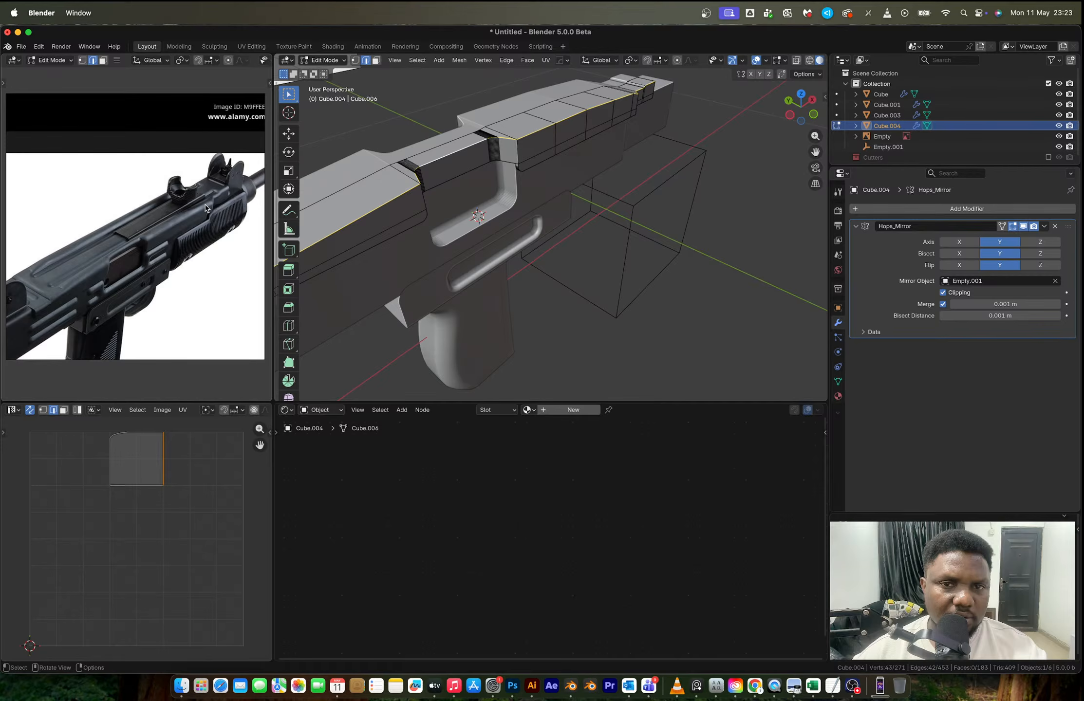
pyautogui.click(820, 115)
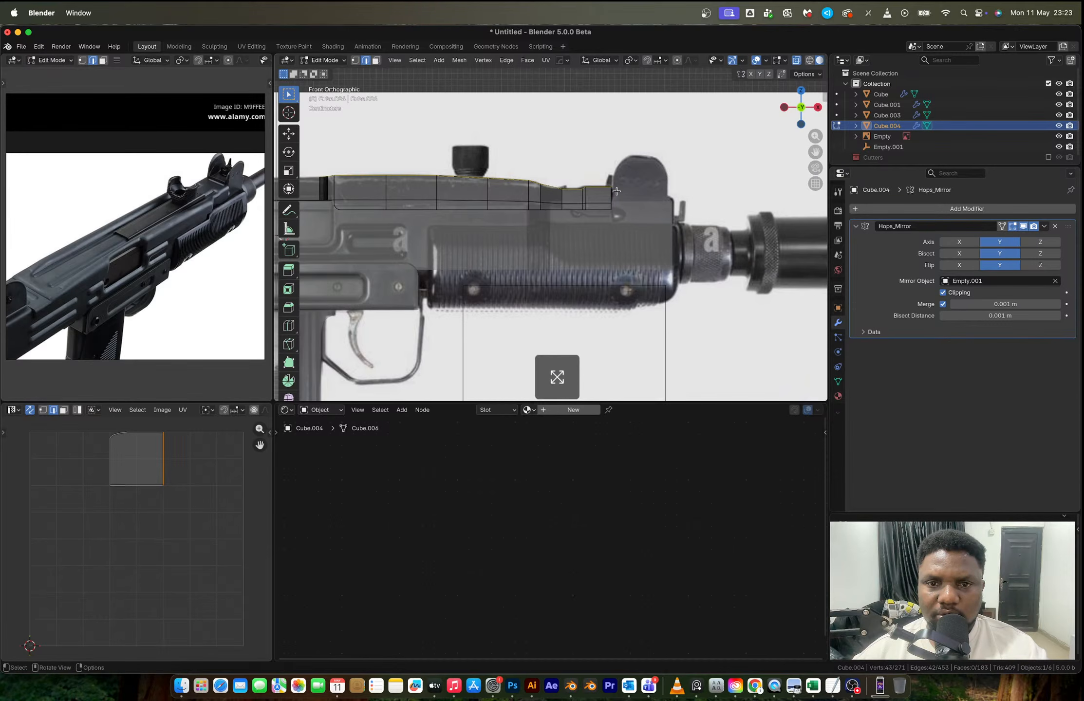
pyautogui.scroll(3, 628, 187)
pyautogui.scroll(3, 629, 188)
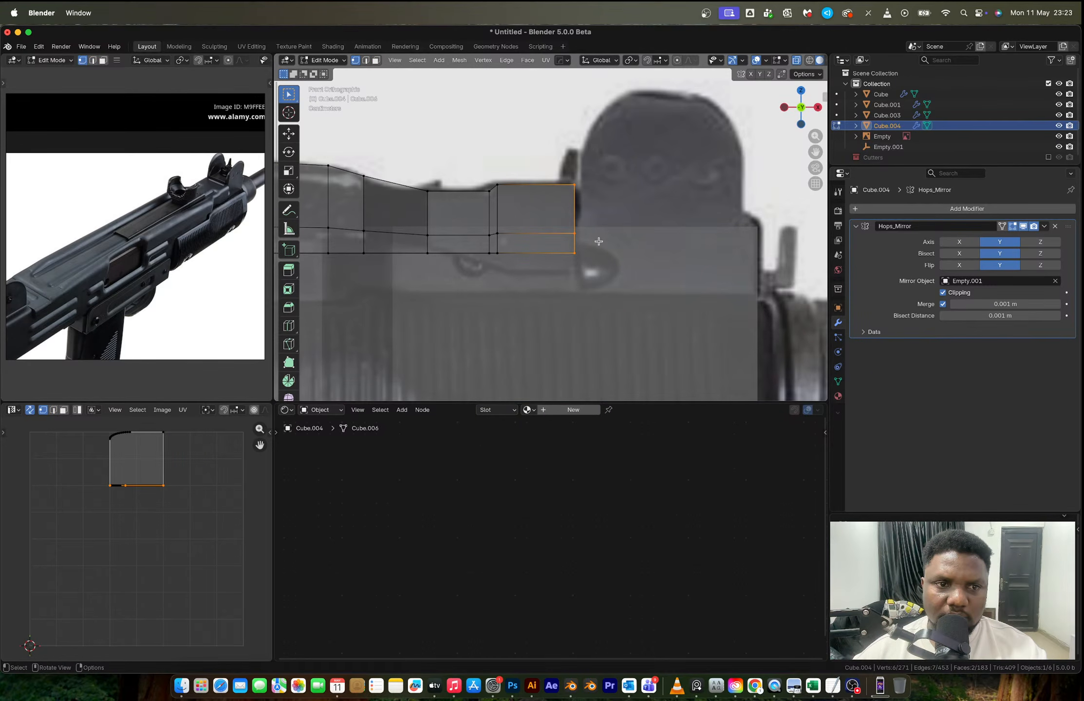
pyautogui.moveTo(599, 241); pyautogui.dragTo(569, 256, button='middle')
pyautogui.scroll(-5, 569, 256)
pyautogui.hotkey('alt', 'z')
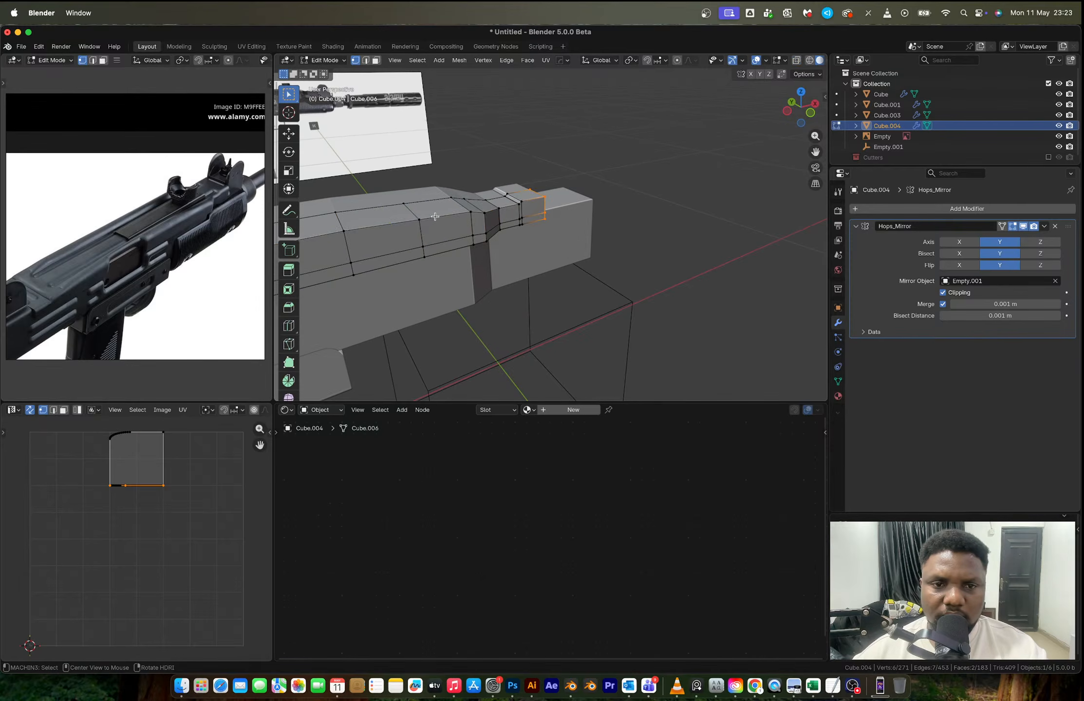
# - Inspect the top cover's upper edge loop and ejection-port recess, comparing their shape with the angled Uzi references
pyautogui.keyDown('alt'); pyautogui.click(451, 222); pyautogui.keyUp('alt')
pyautogui.scroll(-4, 453, 234)
pyautogui.scroll(-2, 451, 234)
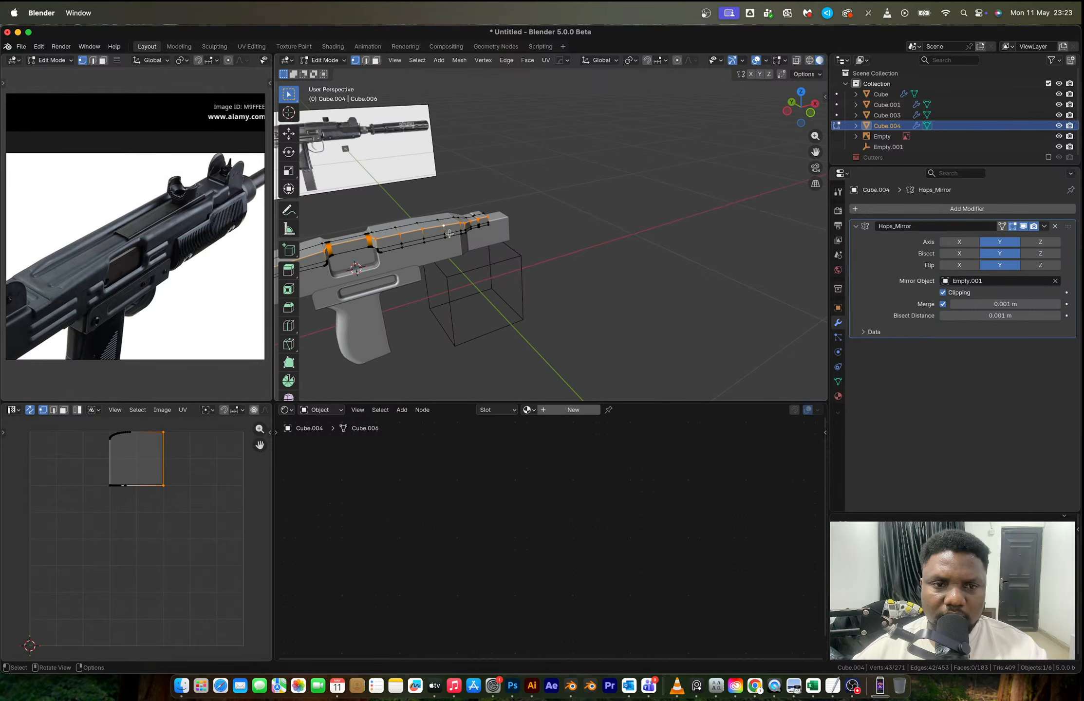
pyautogui.press('KP_Decimal')
pyautogui.scroll(4, 561, 213)
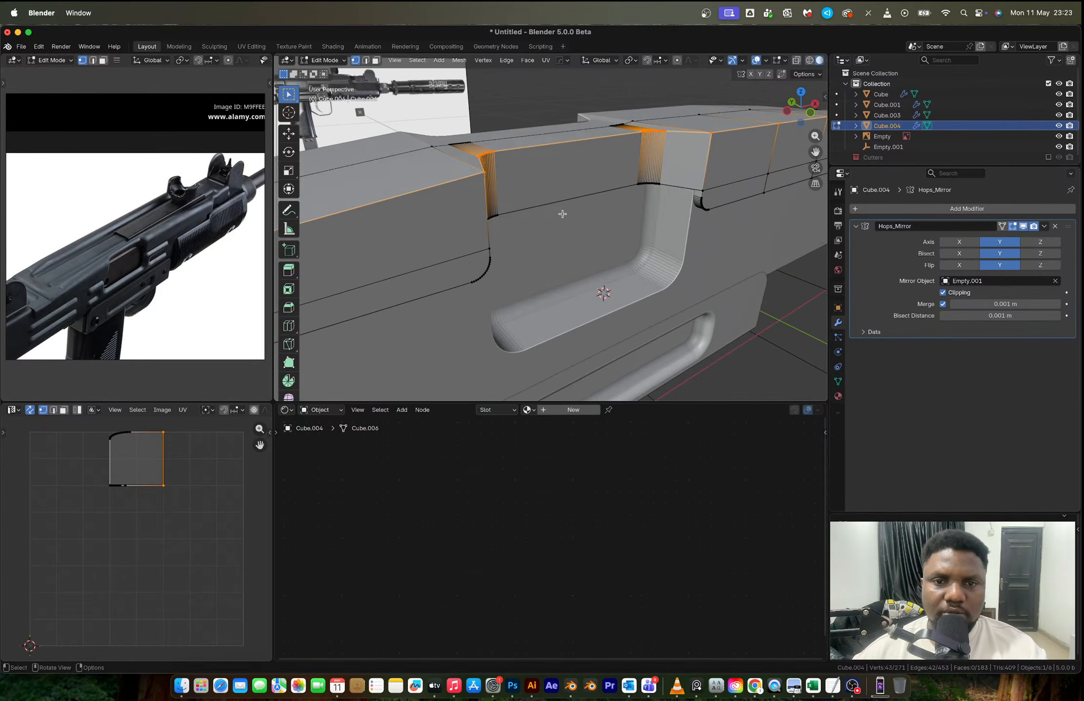
pyautogui.scroll(-3, 561, 212)
pyautogui.moveTo(561, 213); pyautogui.dragTo(569, 232, button='middle')
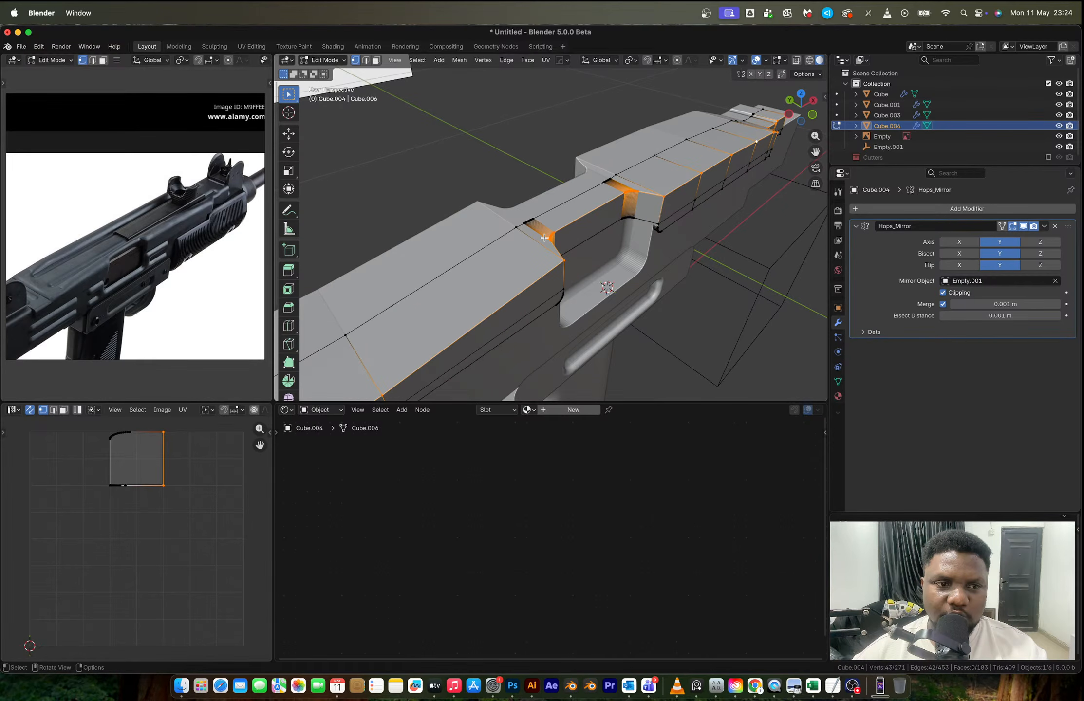
pyautogui.scroll(-2, 179, 302)
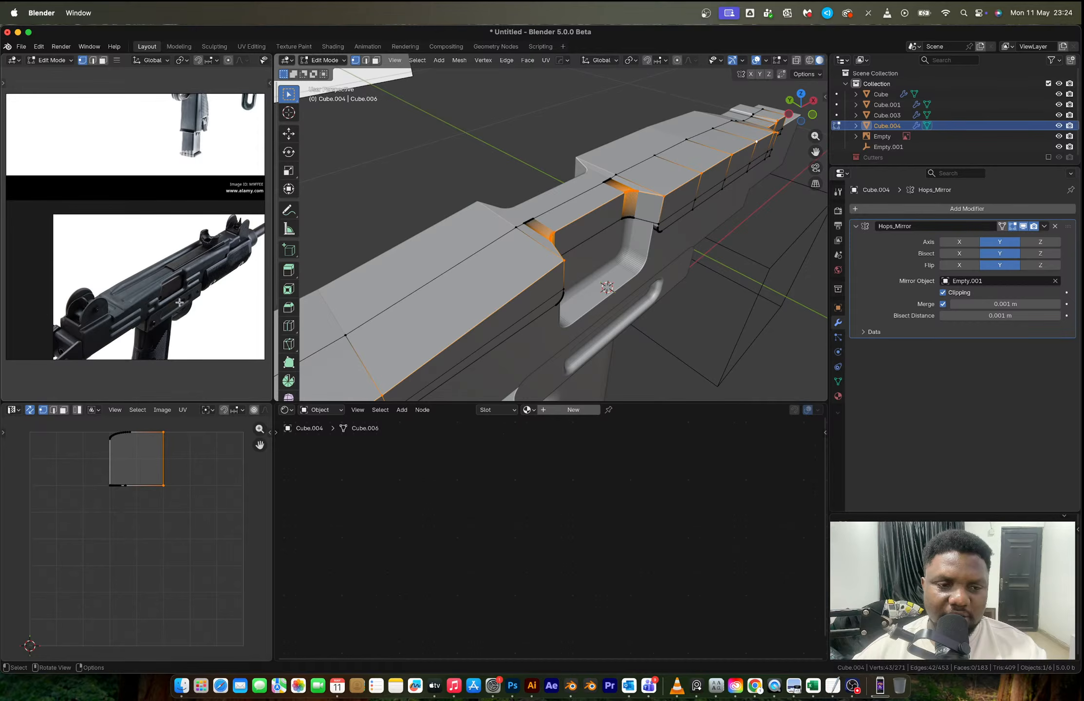
pyautogui.scroll(-2, 179, 302)
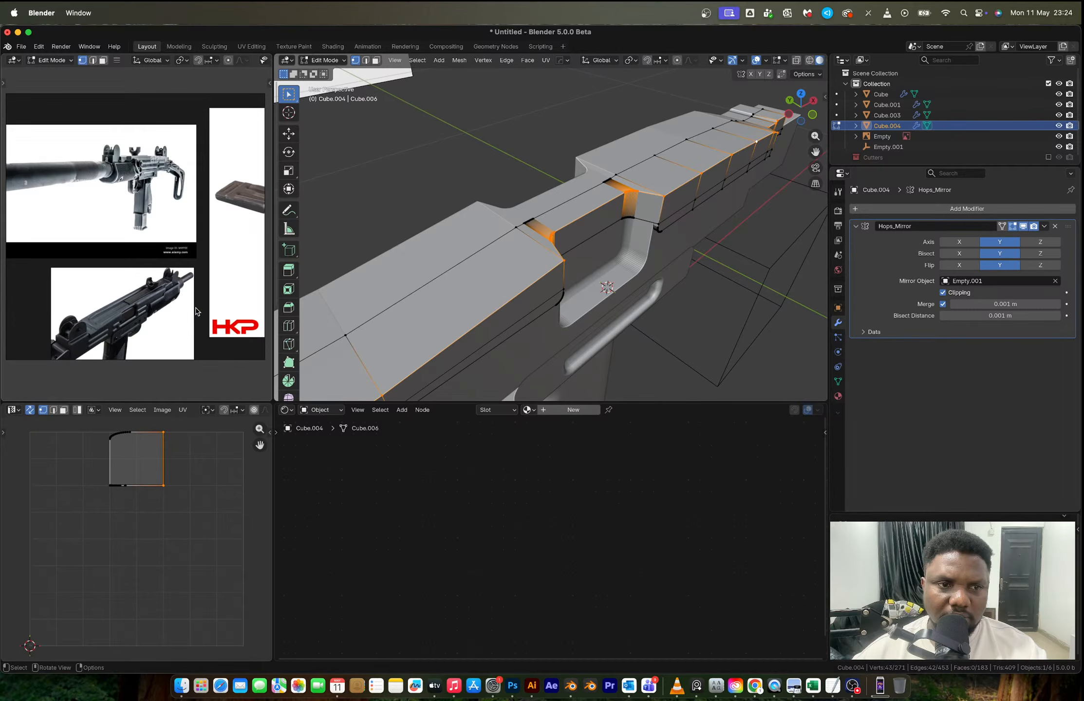
pyautogui.scroll(6, 167, 211)
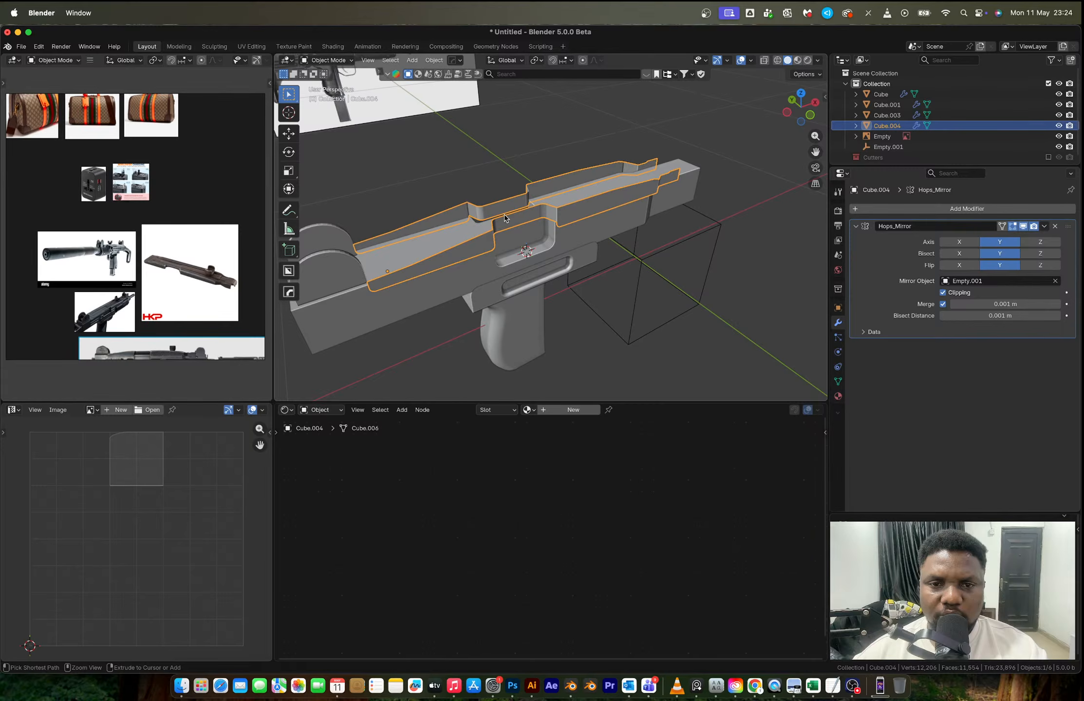
# - Undo the top cover's mirroring and rounded recess corners, returning to the selected recess face above the ejection port
pyautogui.hotkey('ctrl', 'z')
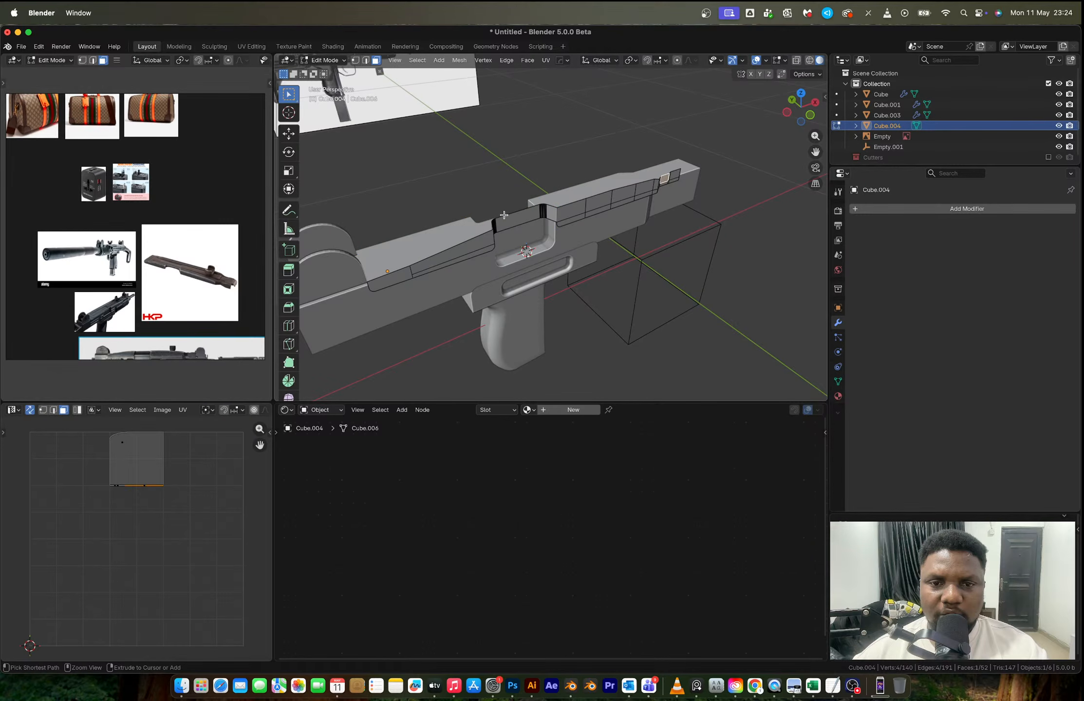
pyautogui.press('2')
pyautogui.click(504, 214)
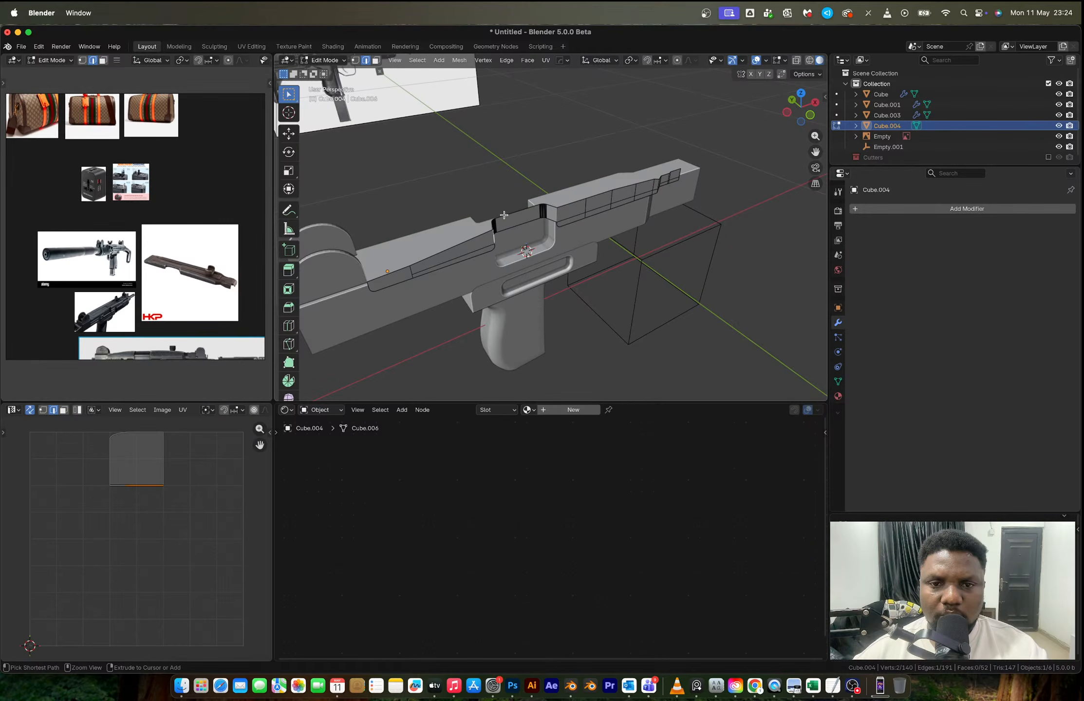
pyautogui.hotkey('ctrl', 'z')
pyautogui.hotkey('ctrl', 'z')
pyautogui.hotkey('ctrl', 'z')
pyautogui.scroll(4, 504, 215)
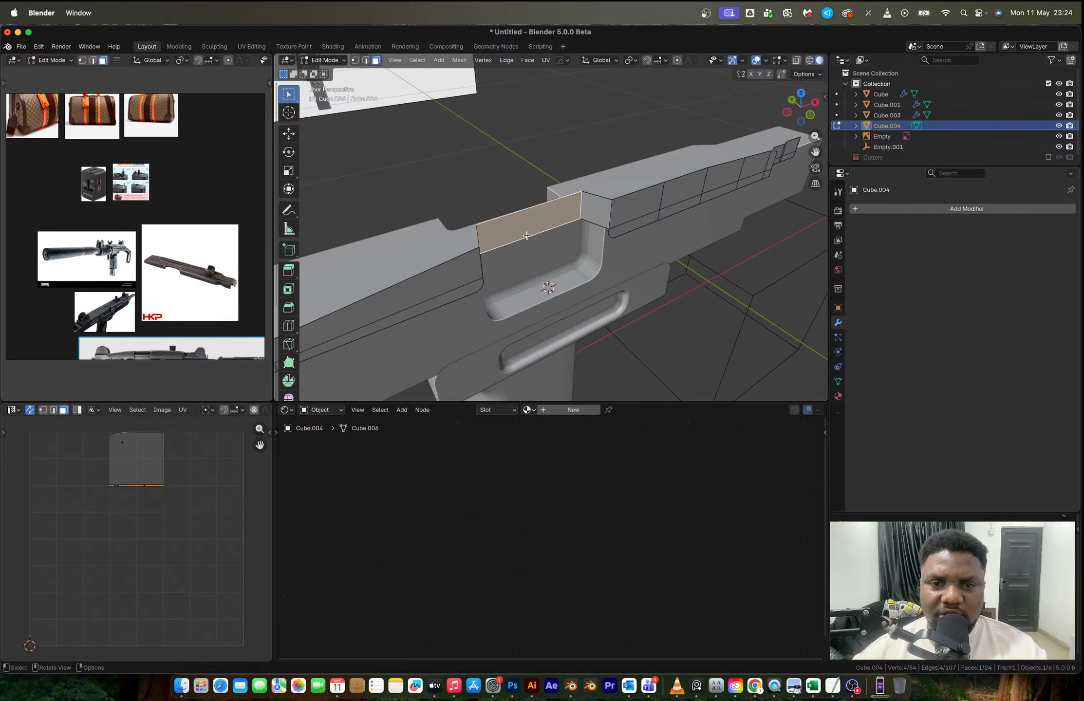
# - Move the top cover's recess face above the ejection port about -0.014 m along Y
pyautogui.moveTo(526, 235); pyautogui.dragTo(564, 272, button='middle')
pyautogui.press('g')
pyautogui.press('y')
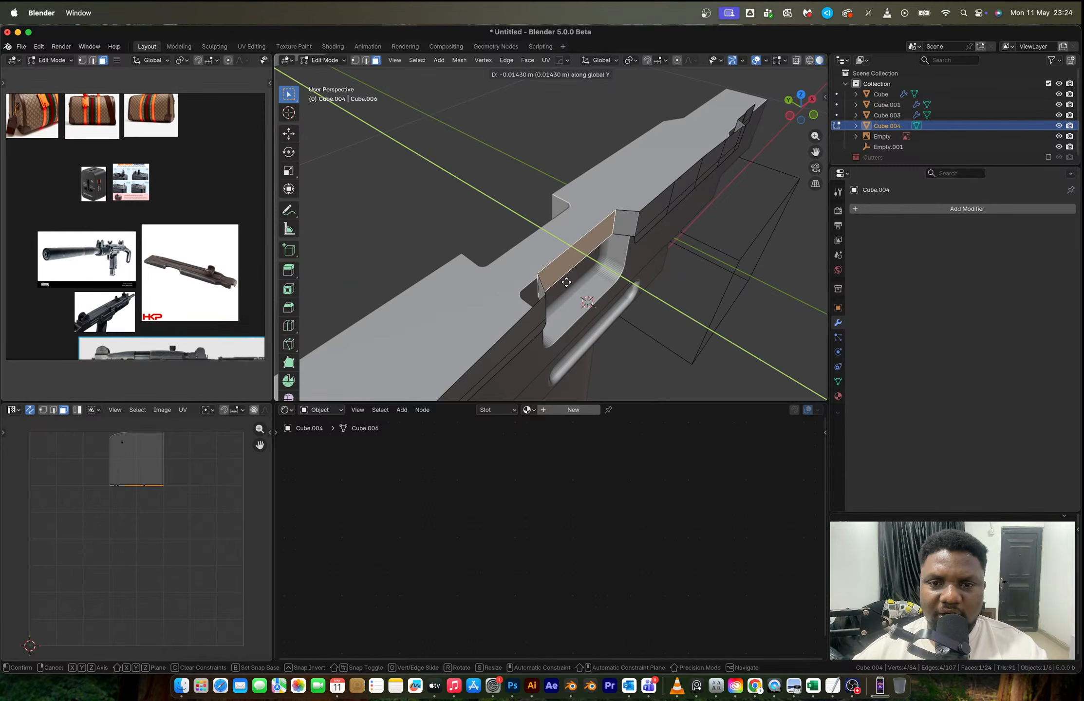
pyautogui.click(566, 282)
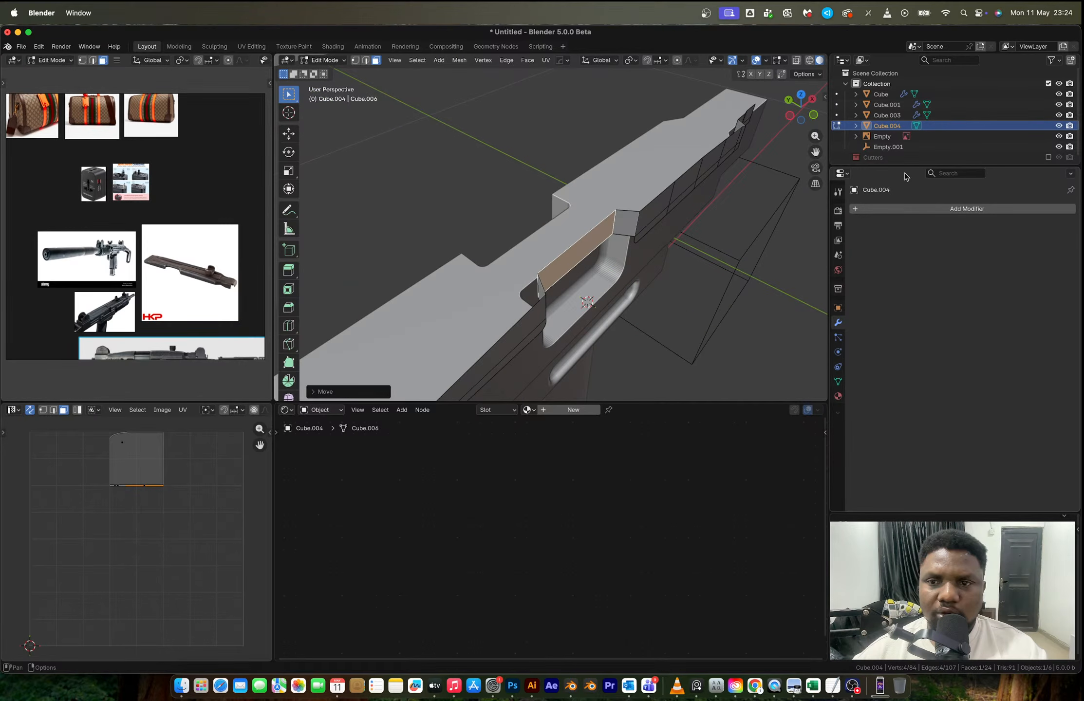
# - Show the Cutters collection, move the ejection-port cutter about -0.013 m along Y, and hide the collection again
pyautogui.click(1048, 157)
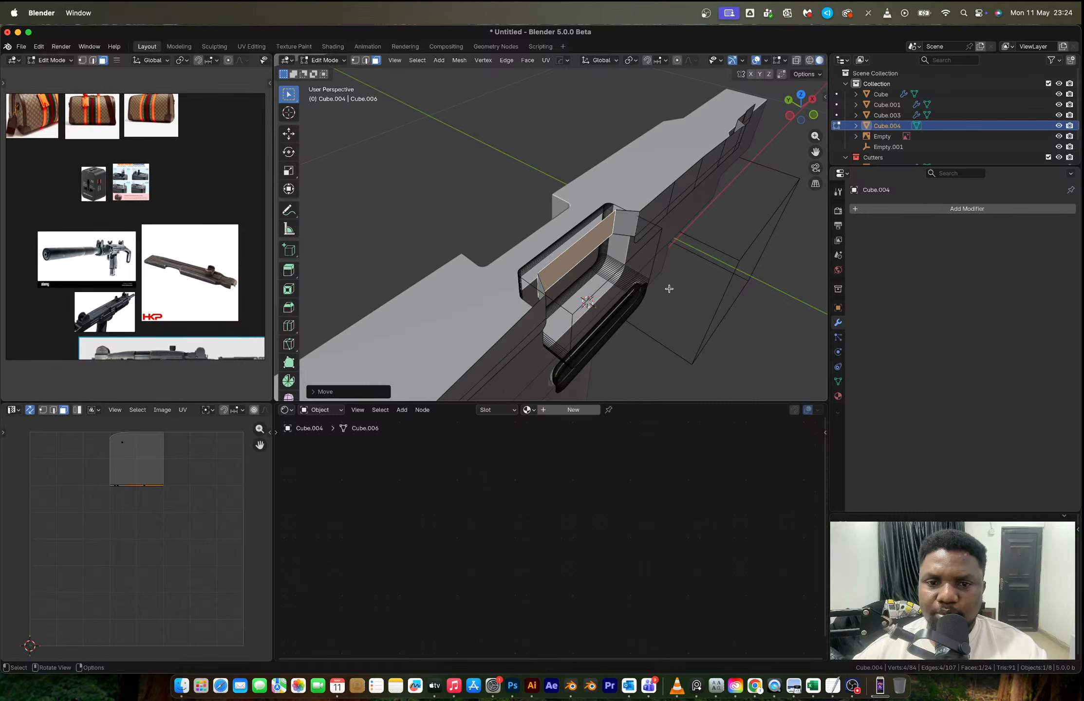
pyautogui.press('Tab')
pyautogui.click(644, 295)
pyautogui.press('g')
pyautogui.press('y')
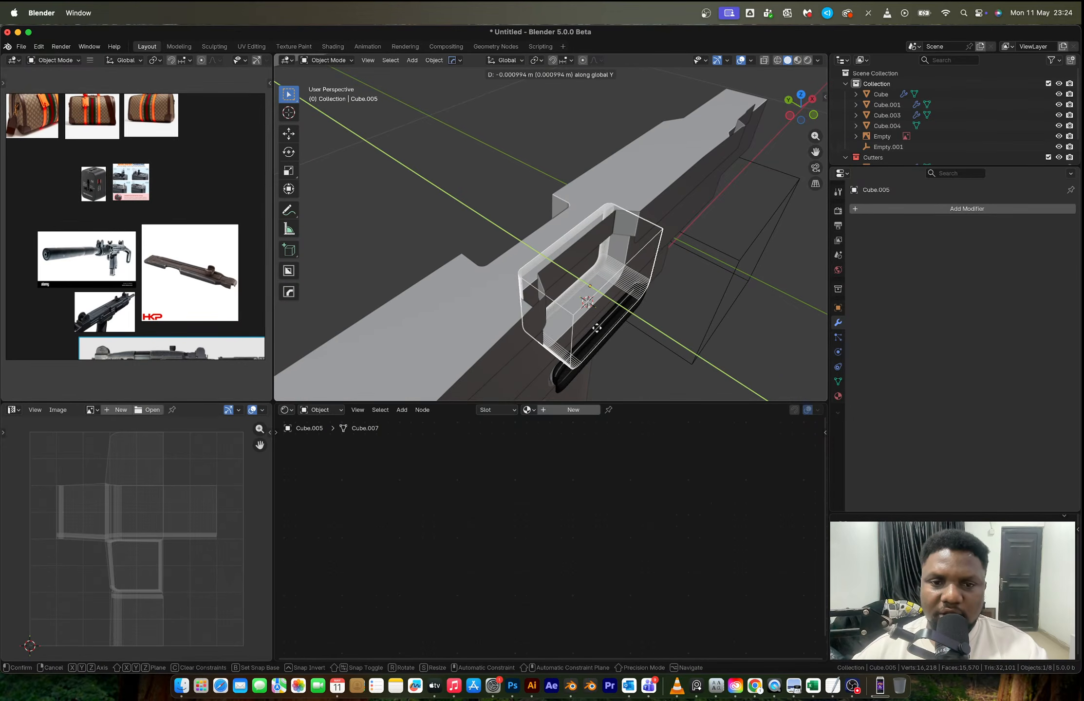
pyautogui.click(678, 370)
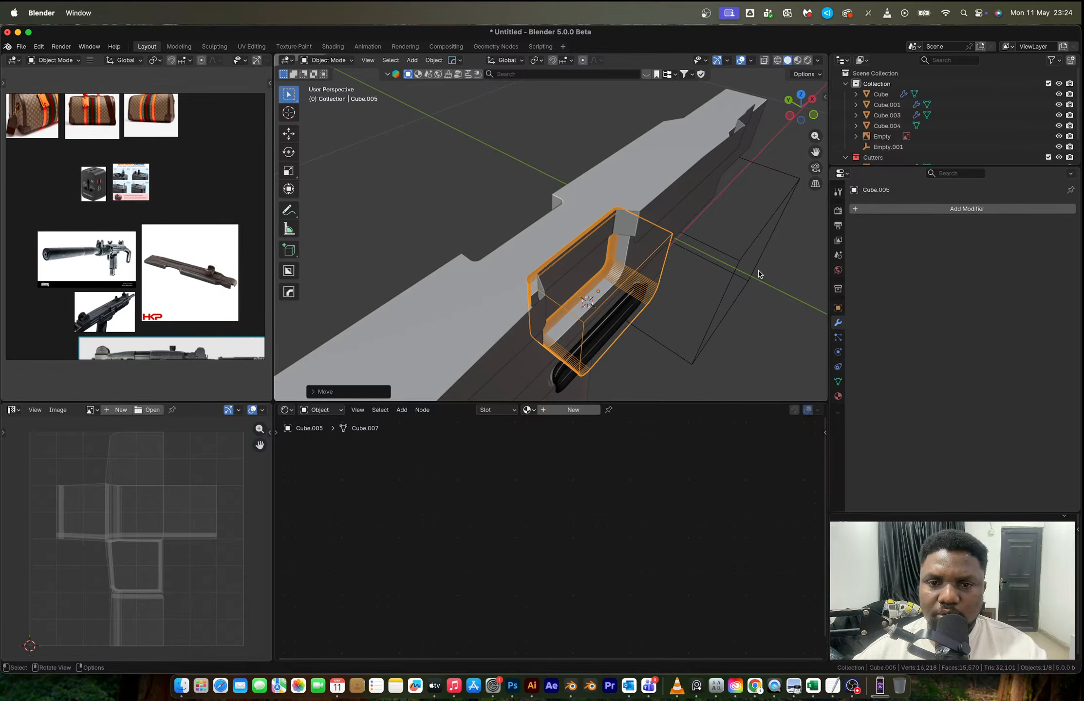
pyautogui.click(585, 260)
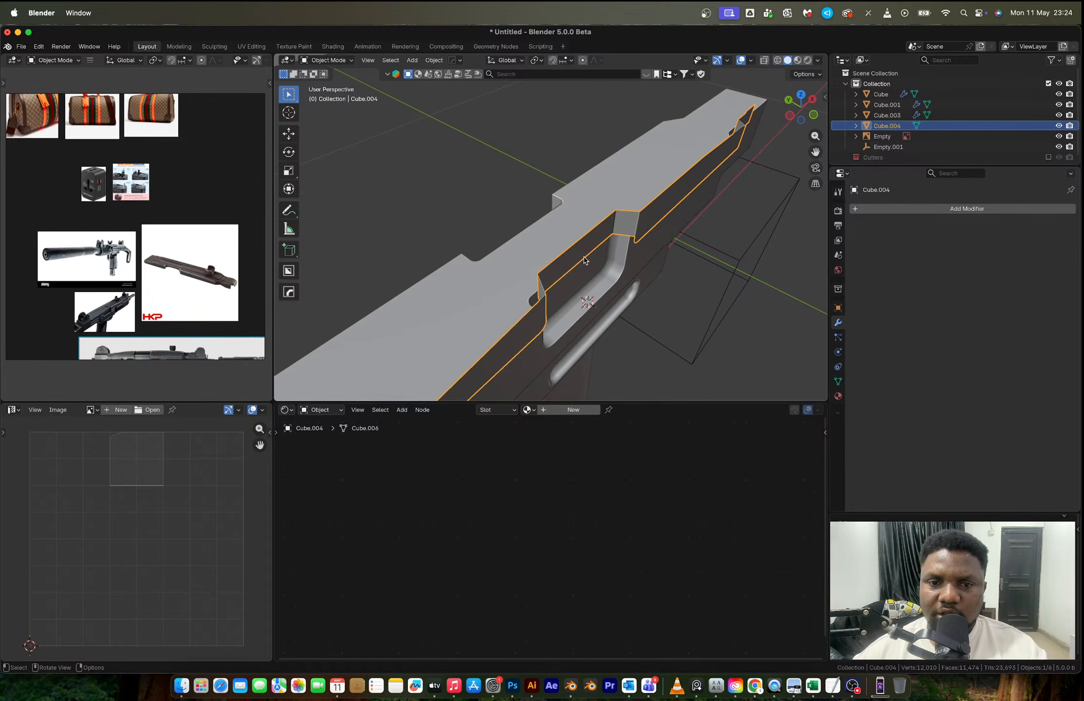
# - Try to move an edge of the top cover's ejection-port recess along Y
pyautogui.moveTo(585, 260); pyautogui.dragTo(740, 228, button='middle')
pyautogui.press('Tab')
pyautogui.press('2')
pyautogui.press('g')
pyautogui.press('y')
pyautogui.rightClick(675, 245)
# - Try beveling the recess's two inner vertical corner edges by about 0.006 m with 14 segments
pyautogui.click(675, 244)
pyautogui.keyDown('shift'); pyautogui.click(760, 230); pyautogui.keyUp('shift')
pyautogui.hotkey('ctrl', 'b')
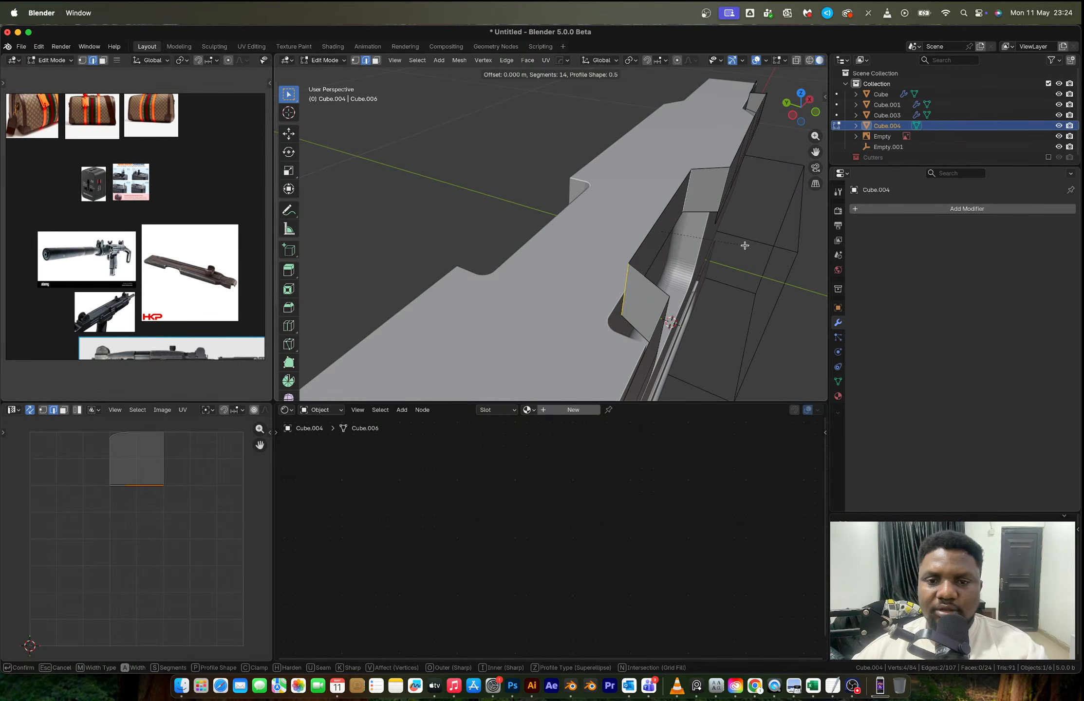
pyautogui.rightClick(750, 249)
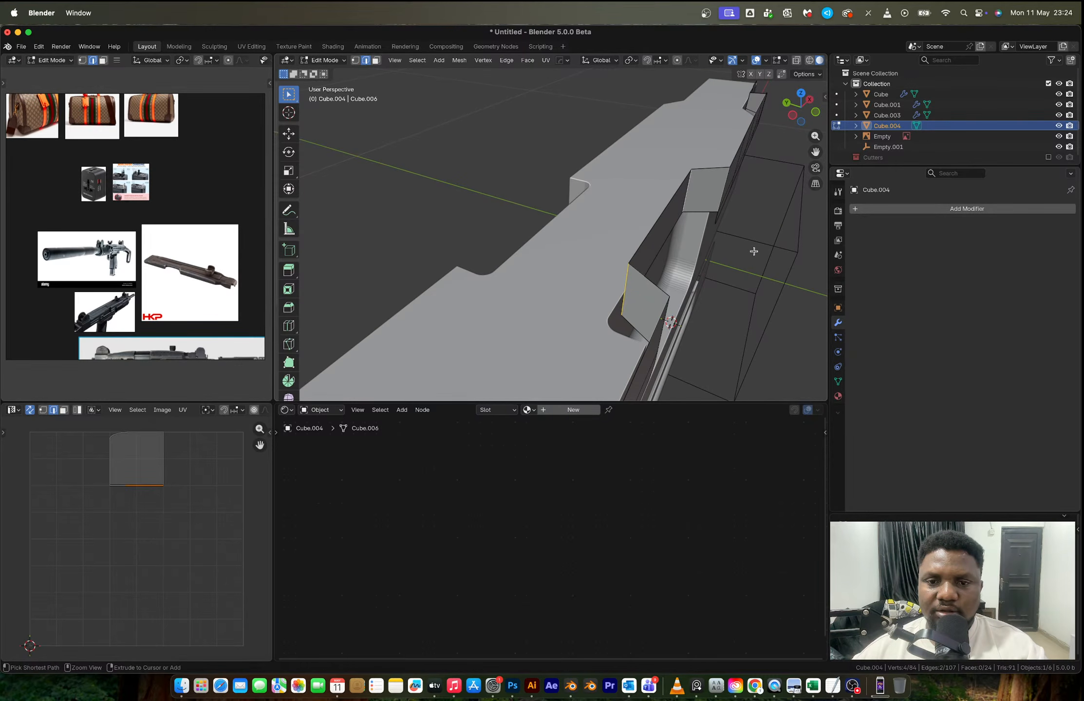
pyautogui.hotkey('ctrl', 'b')
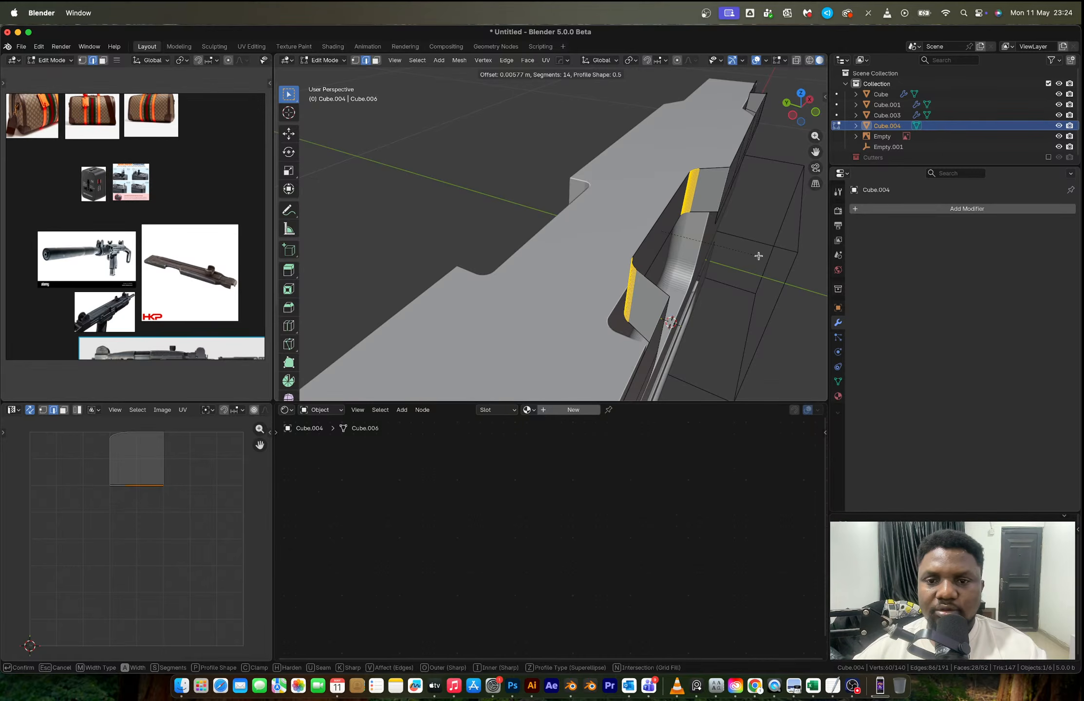
pyautogui.click(758, 256)
pyautogui.moveTo(742, 245); pyautogui.dragTo(673, 229, button='middle')
pyautogui.press('Tab')
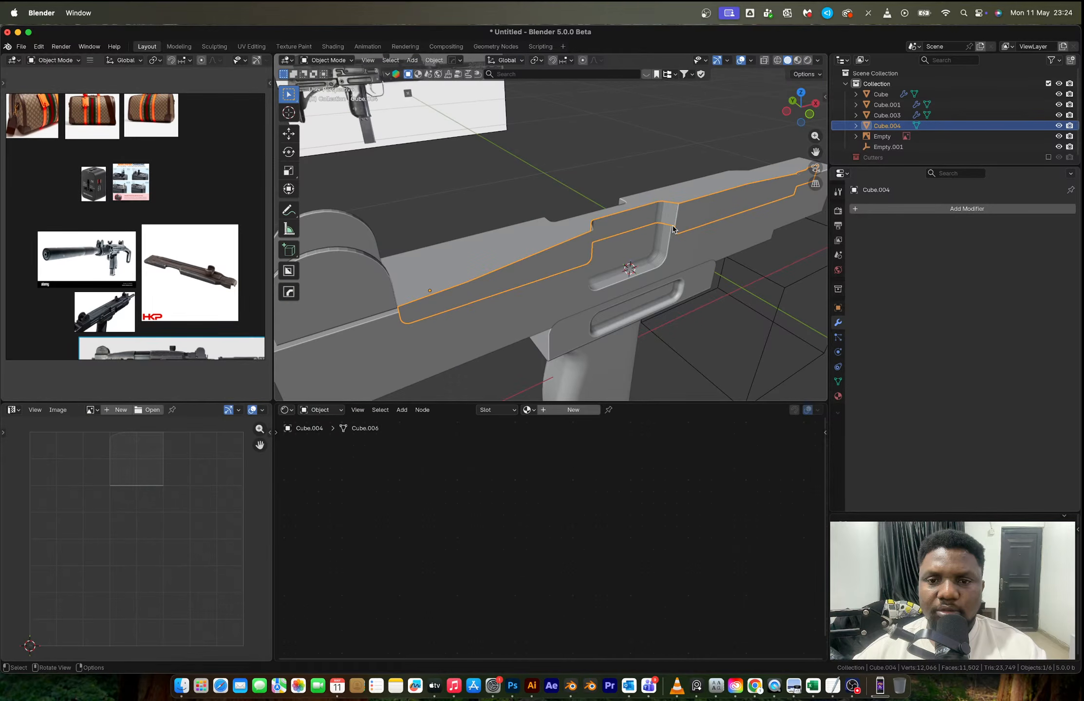
pyautogui.press('Tab')
# - Widen the top cover's recess face slightly by scaling it along X, and select the slanted front wall face
pyautogui.scroll(2, 707, 270)
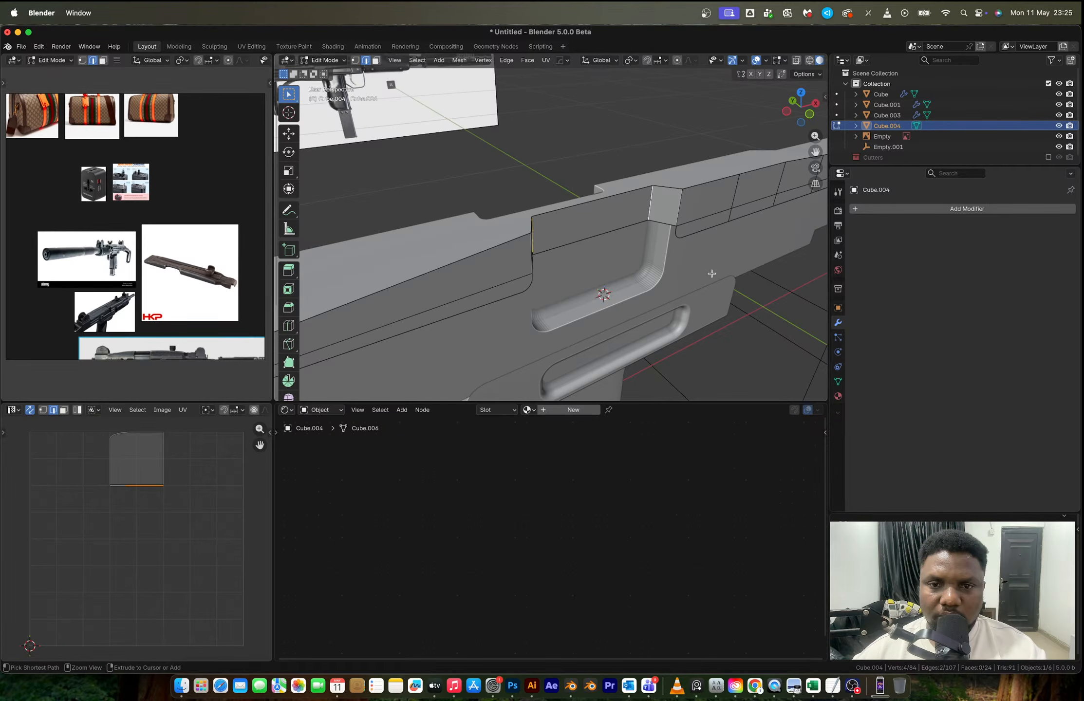
pyautogui.press('3')
pyautogui.press('s')
pyautogui.press('x')
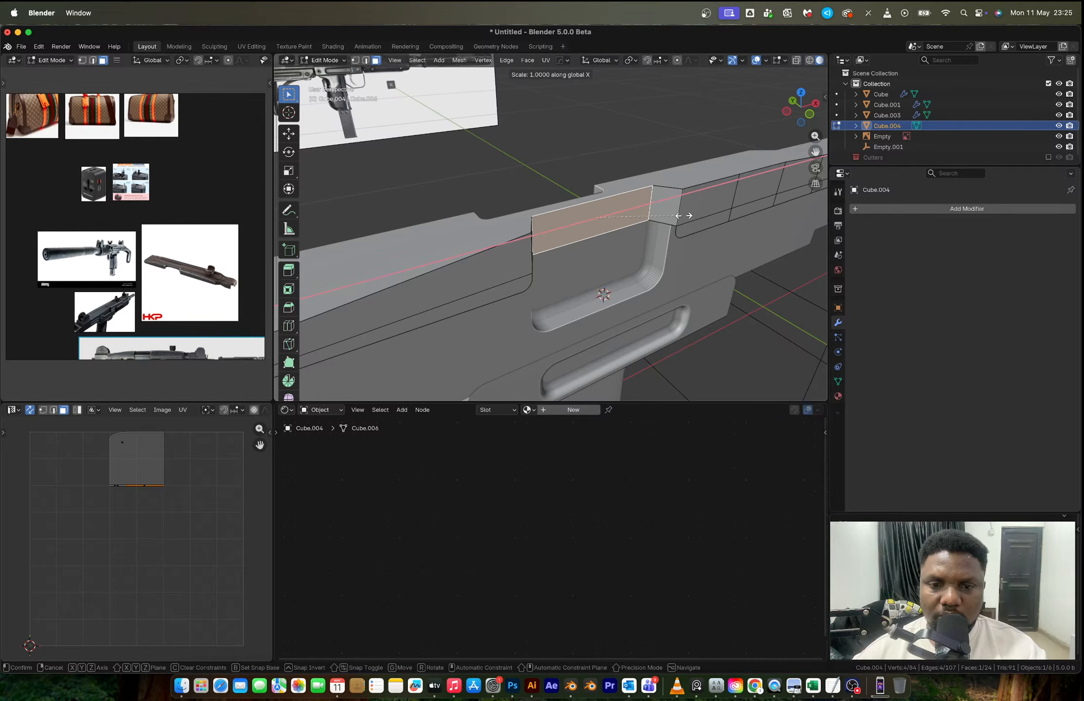
pyautogui.click(689, 215)
pyautogui.click(657, 202)
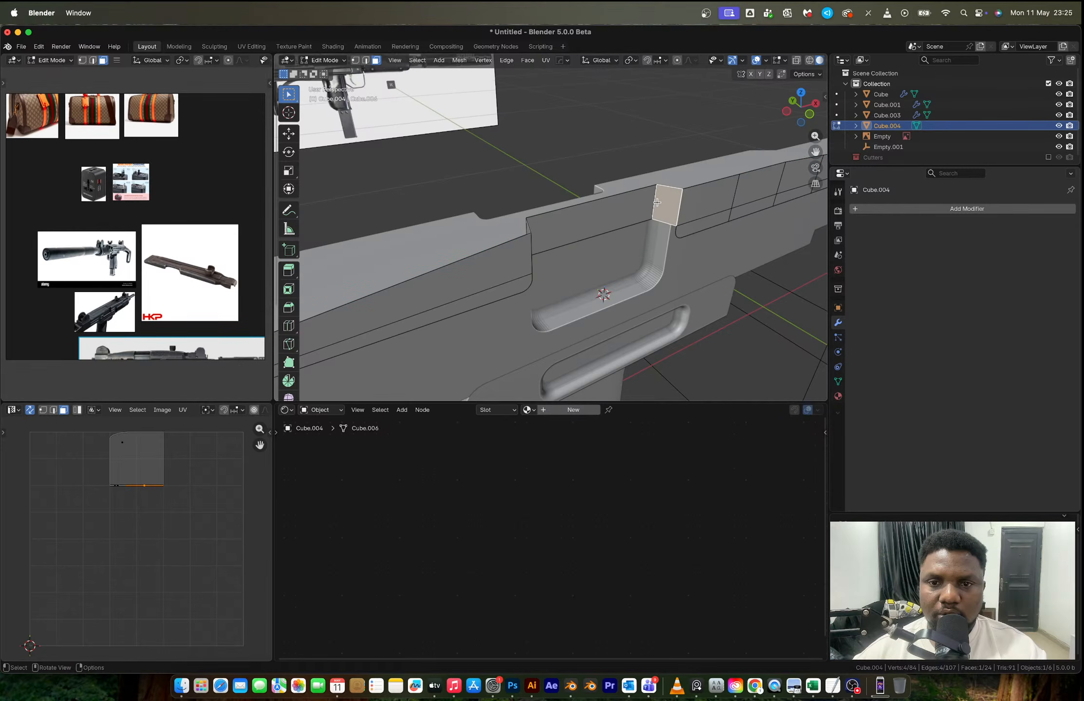
# - Bevel the vertical inner corner edges of the top cover's recess, and mirror the cover along Y about Empty.001
pyautogui.moveTo(656, 202); pyautogui.dragTo(723, 294, button='middle')
pyautogui.press('2')
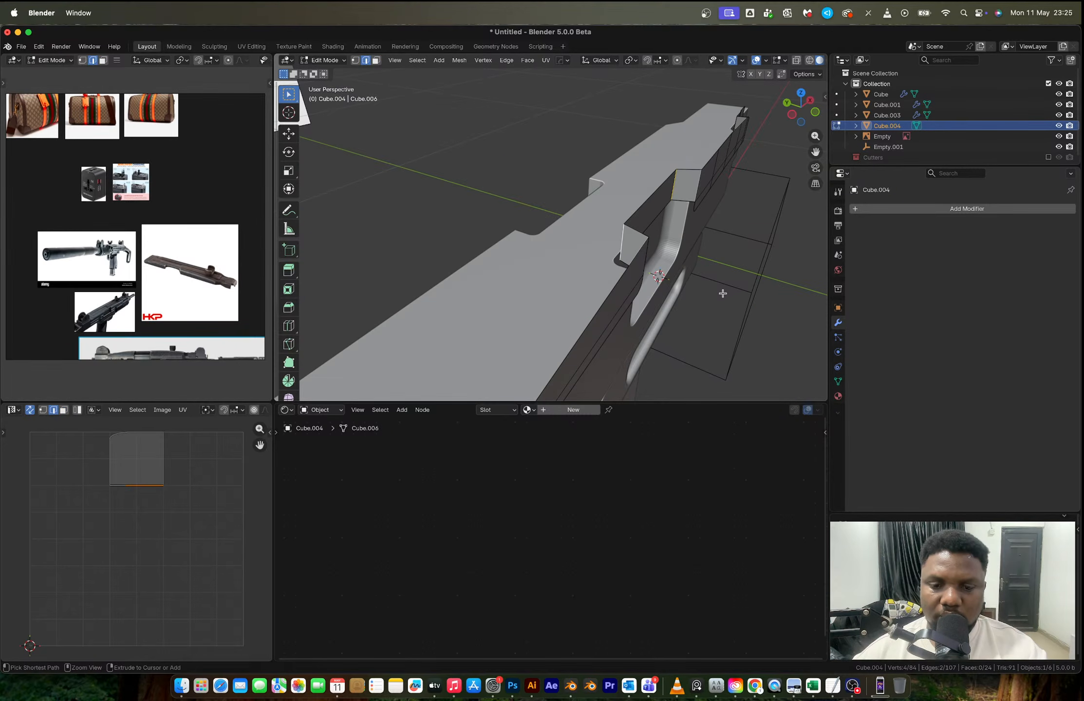
pyautogui.hotkey('ctrl', 'b')
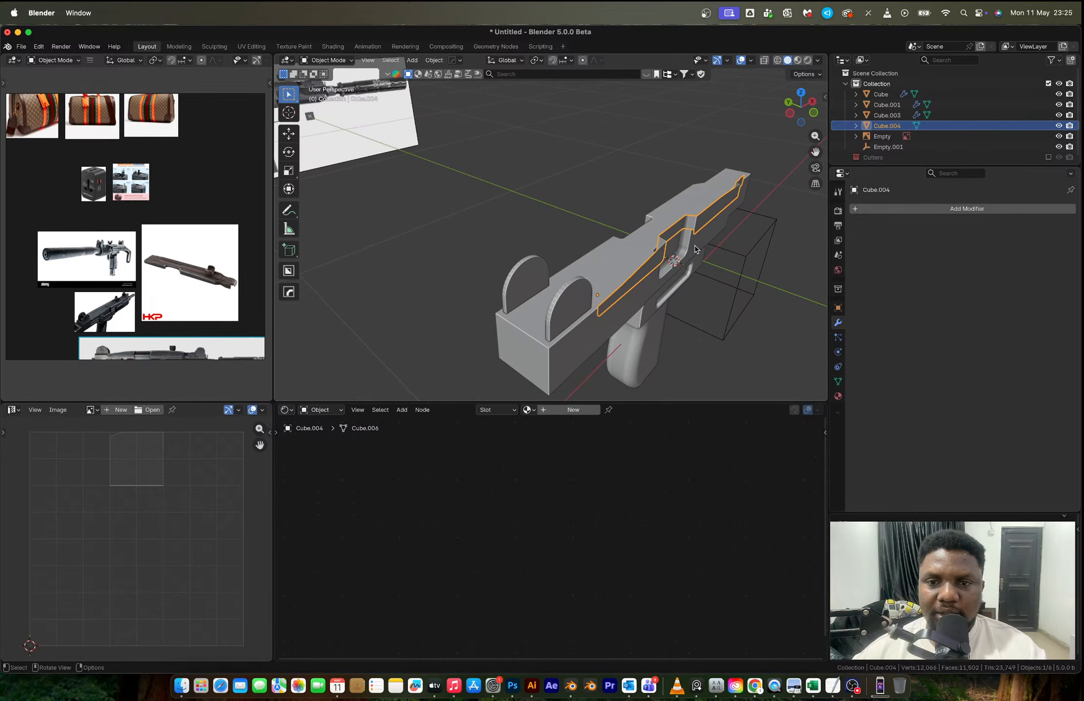
pyautogui.keyDown('shift'); pyautogui.click(714, 245); pyautogui.keyUp('shift')
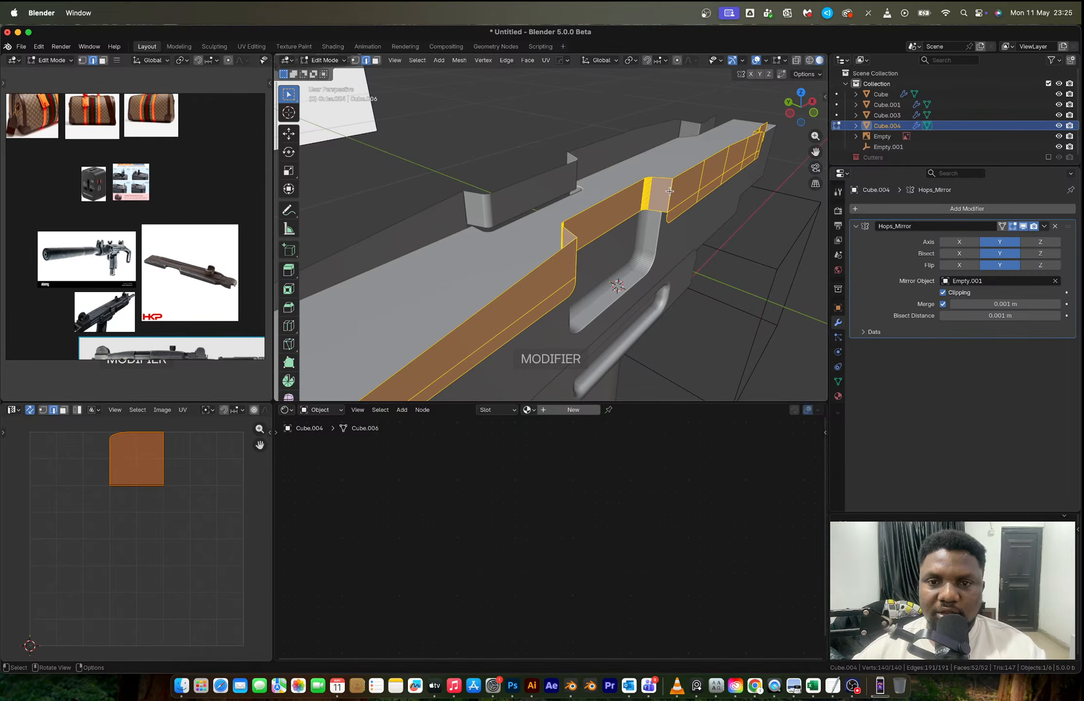
# - Select the top cover's sharp edges and extrude them along Y to the mirror centre line to close the cover's top
pyautogui.click(417, 59)
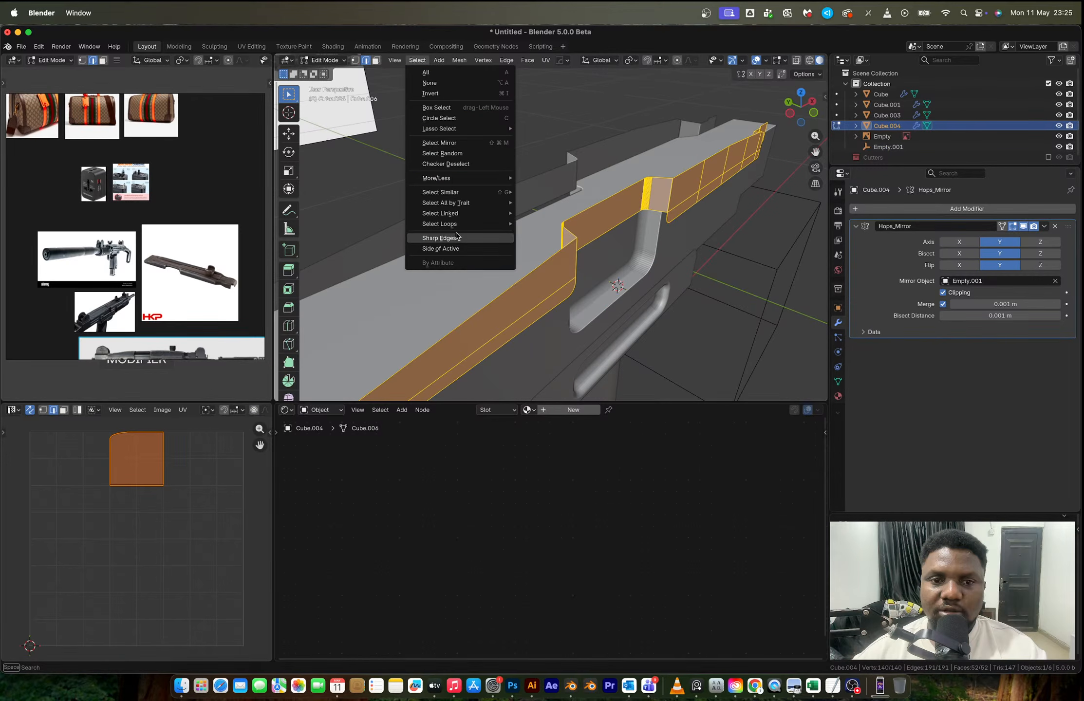
pyautogui.click(456, 238)
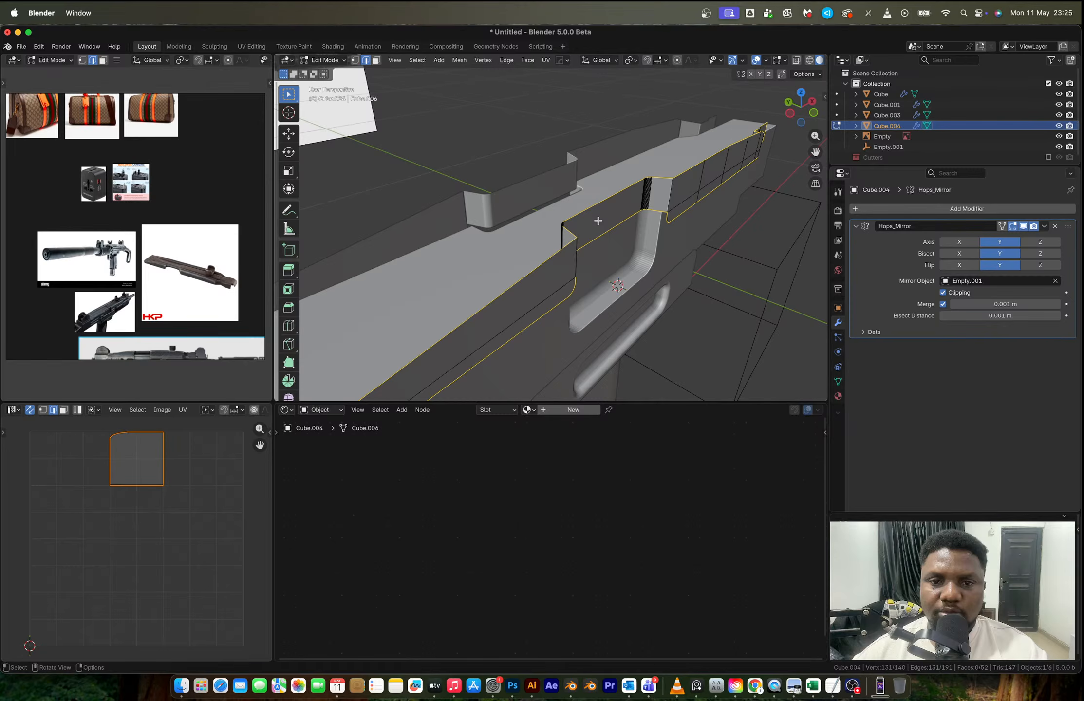
pyautogui.press('e')
pyautogui.press('y')
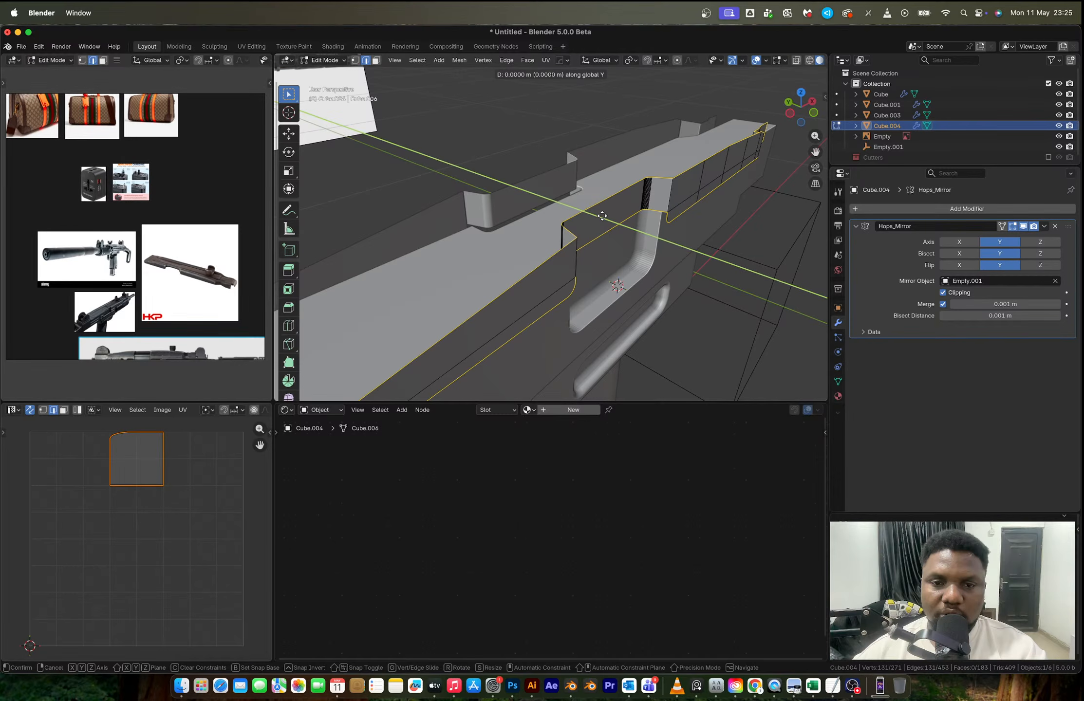
pyautogui.click(548, 205)
# - Examine the closed top cover and its recess corners against the ejection port from several angles and in front view
pyautogui.press('Tab')
pyautogui.moveTo(548, 206); pyautogui.dragTo(501, 209, button='middle')
pyautogui.scroll(5, 443, 219)
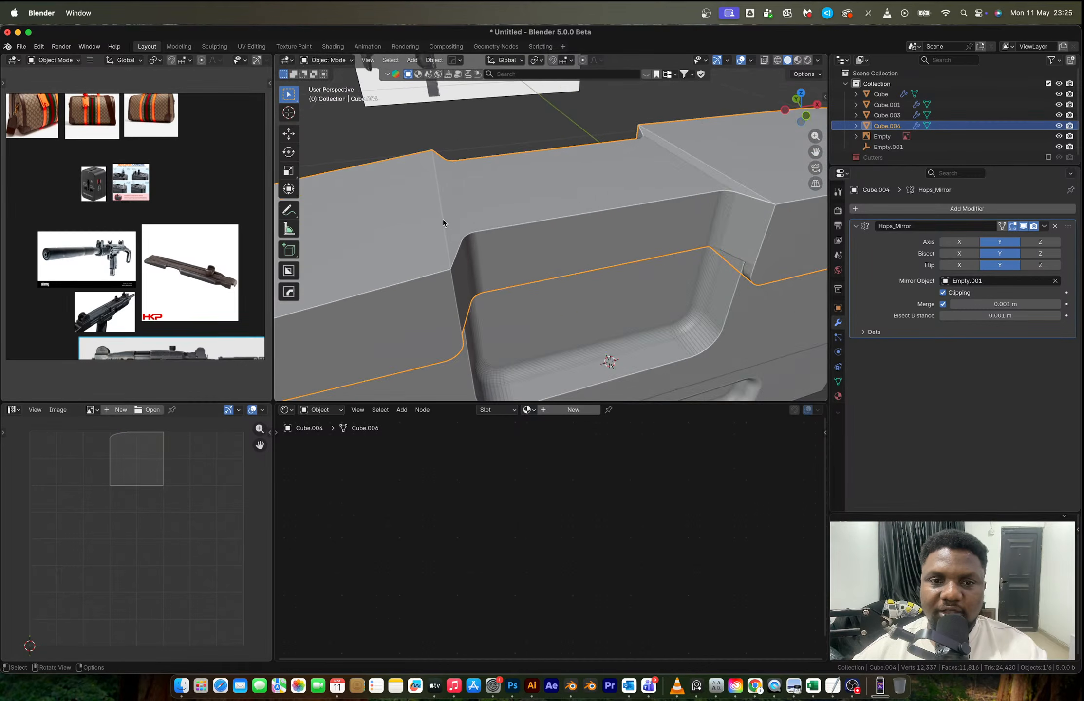
pyautogui.scroll(-3, 443, 219)
pyautogui.press('Tab')
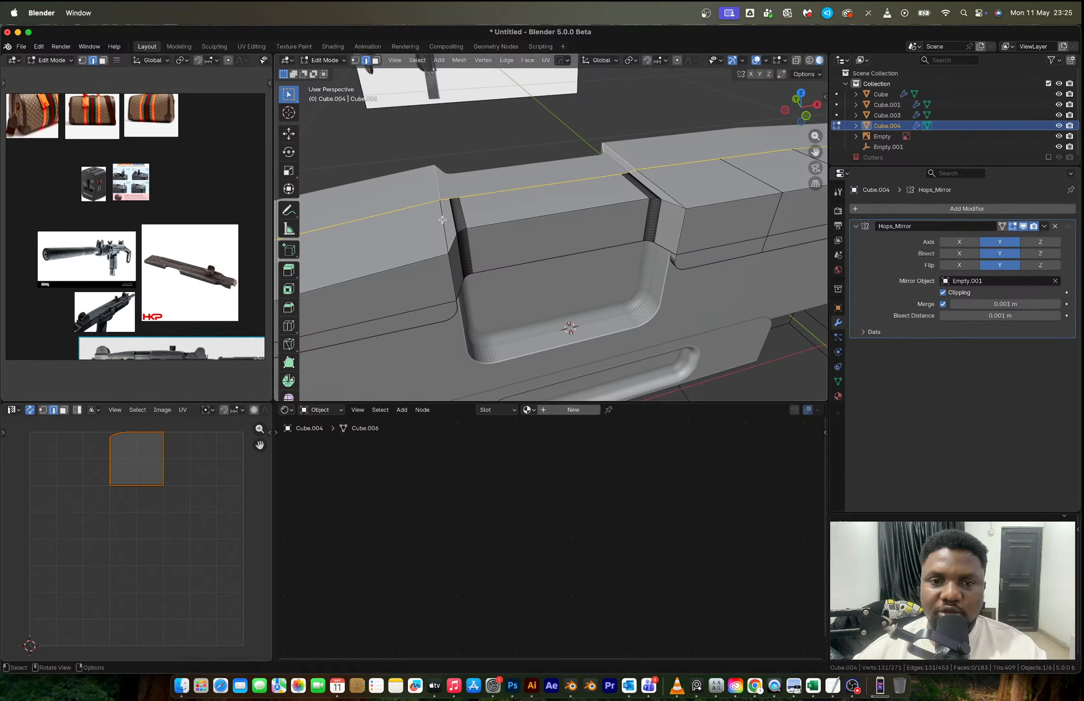
pyautogui.scroll(2, 442, 220)
pyautogui.scroll(-4, 442, 219)
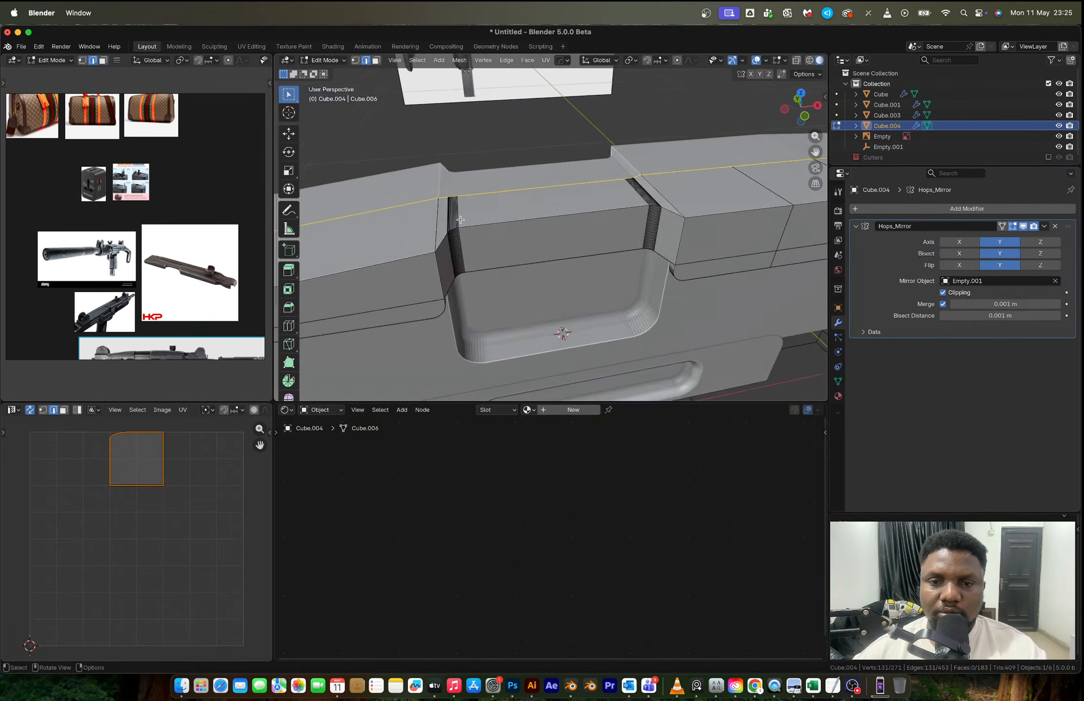
pyautogui.press('Tab')
pyautogui.moveTo(462, 222); pyautogui.dragTo(620, 214, button='middle')
pyautogui.press('Tab')
pyautogui.scroll(3, 472, 220)
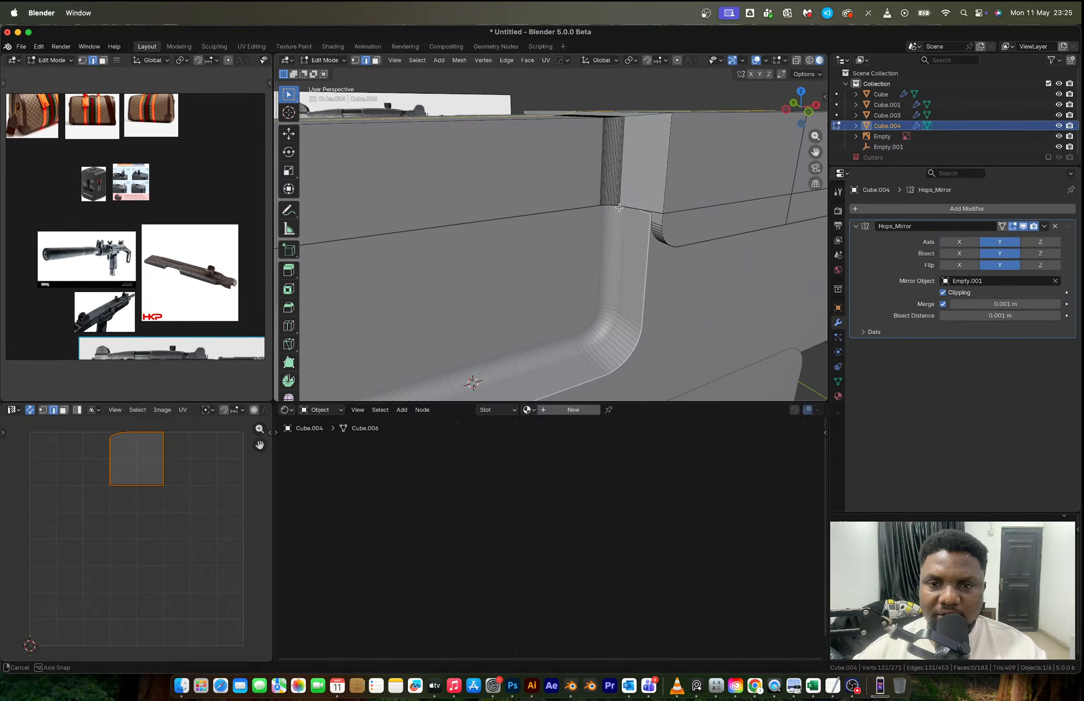
pyautogui.press('Tab')
pyautogui.scroll(-3, 619, 208)
pyautogui.moveTo(619, 208); pyautogui.dragTo(555, 213, button='middle')
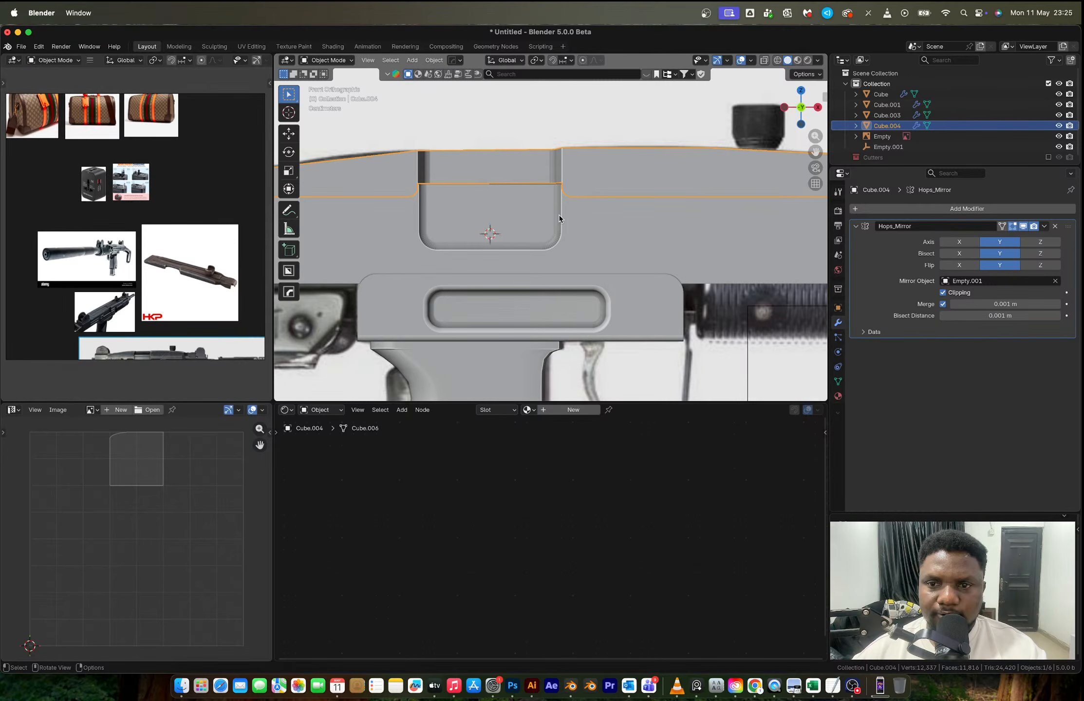
# - Show the Cutters collection, scale the ejection-port cutter along X to fit the top cover's recess, and hide the collection again
pyautogui.click(1048, 157)
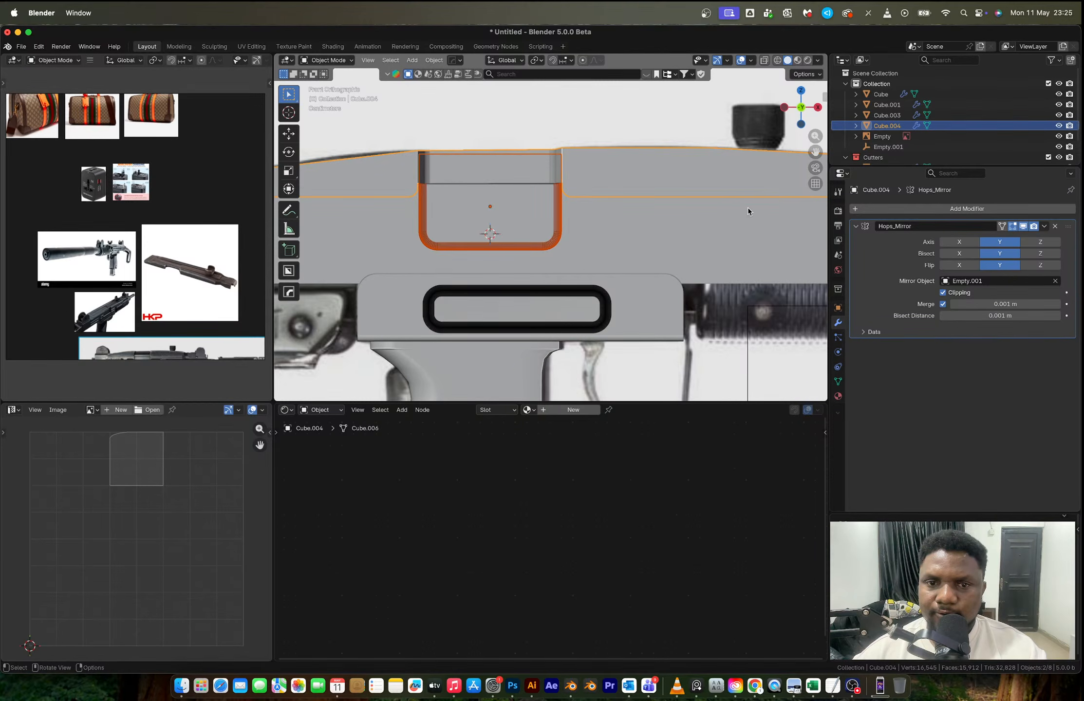
pyautogui.click(558, 226)
pyautogui.press('s')
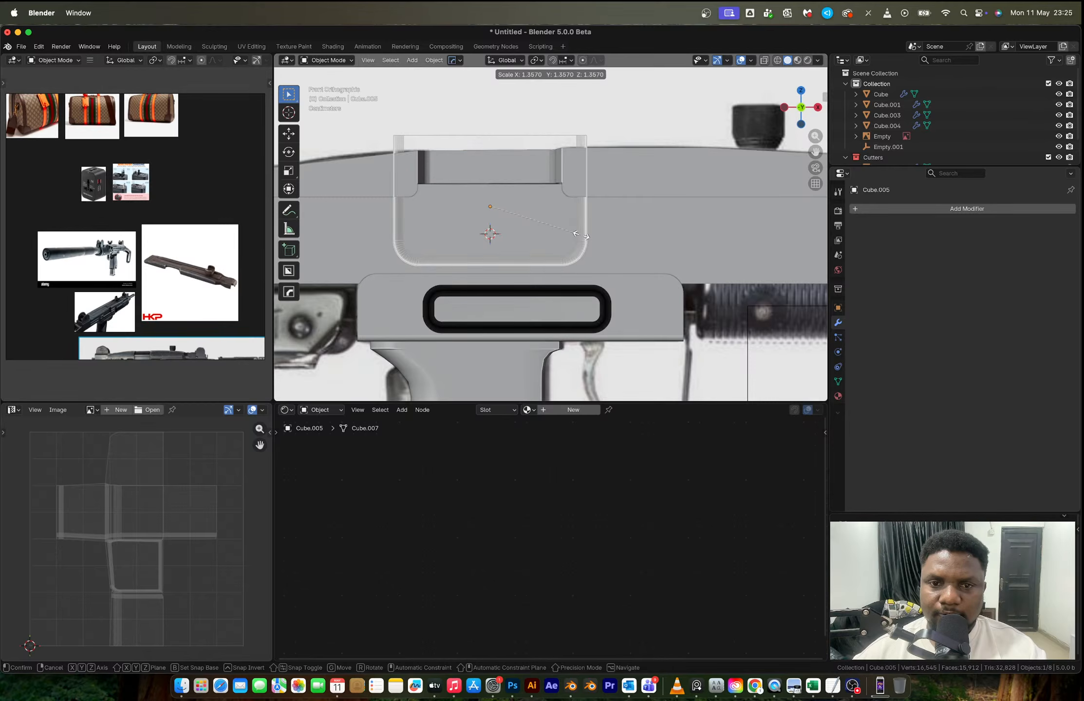
pyautogui.press('Escape')
pyautogui.press('s')
pyautogui.press('x')
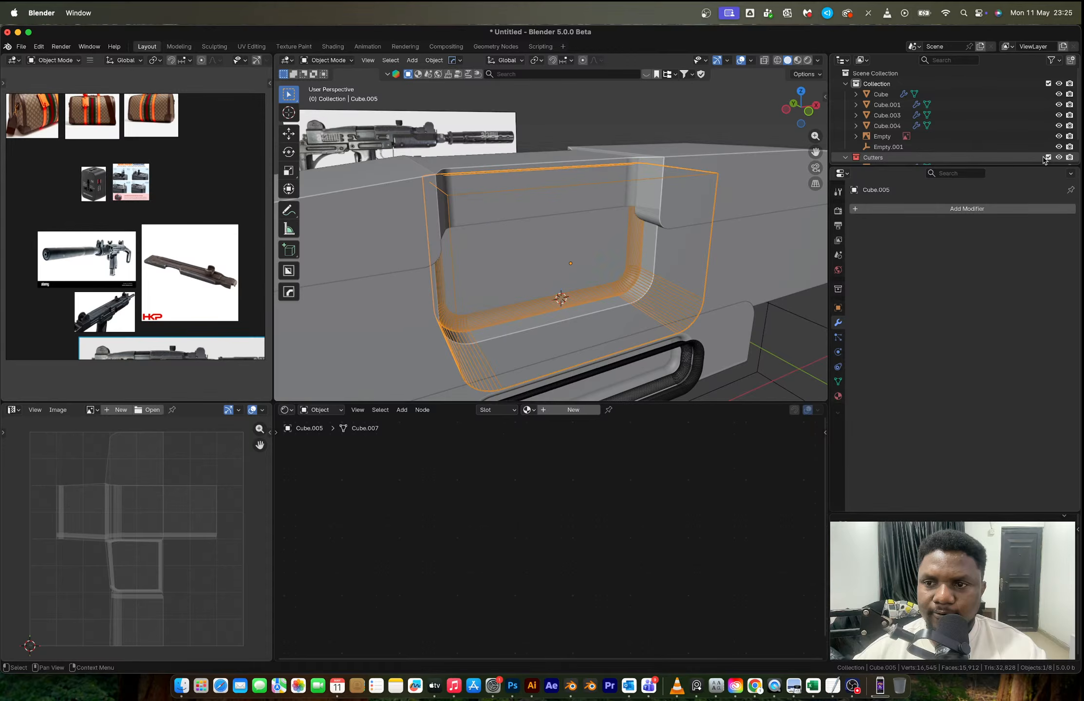
pyautogui.click(1048, 157)
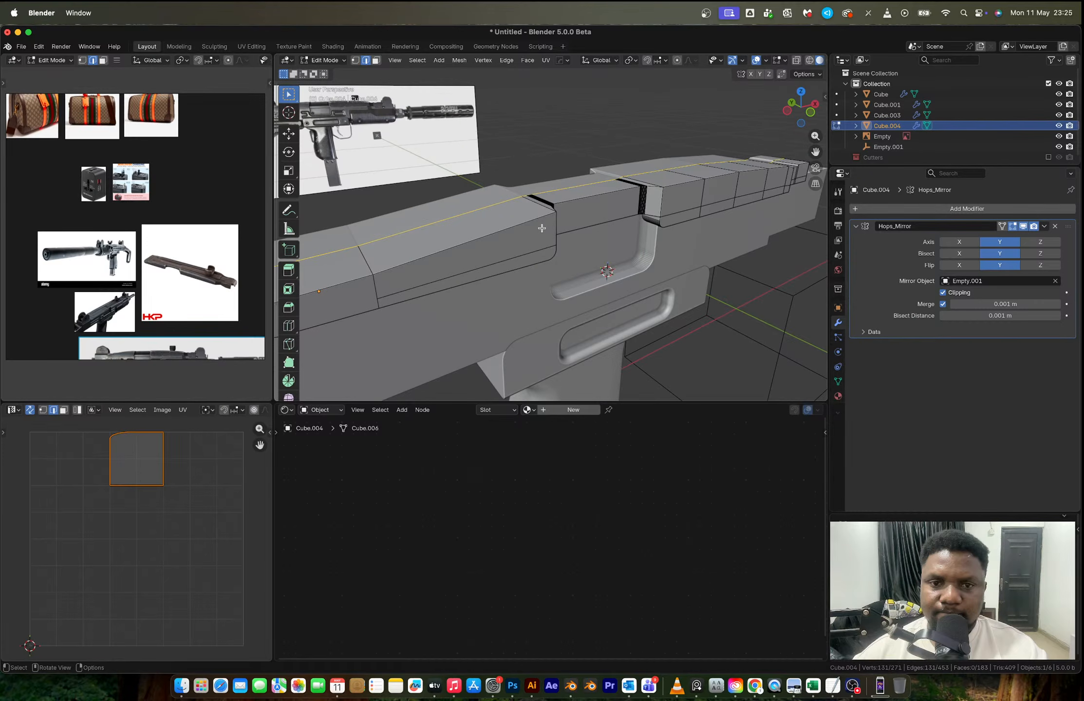
# - Bevel the top cover's long upper side edges by about 0.009 m with 14 segments
pyautogui.keyDown('alt'); pyautogui.click(542, 228); pyautogui.keyUp('alt')
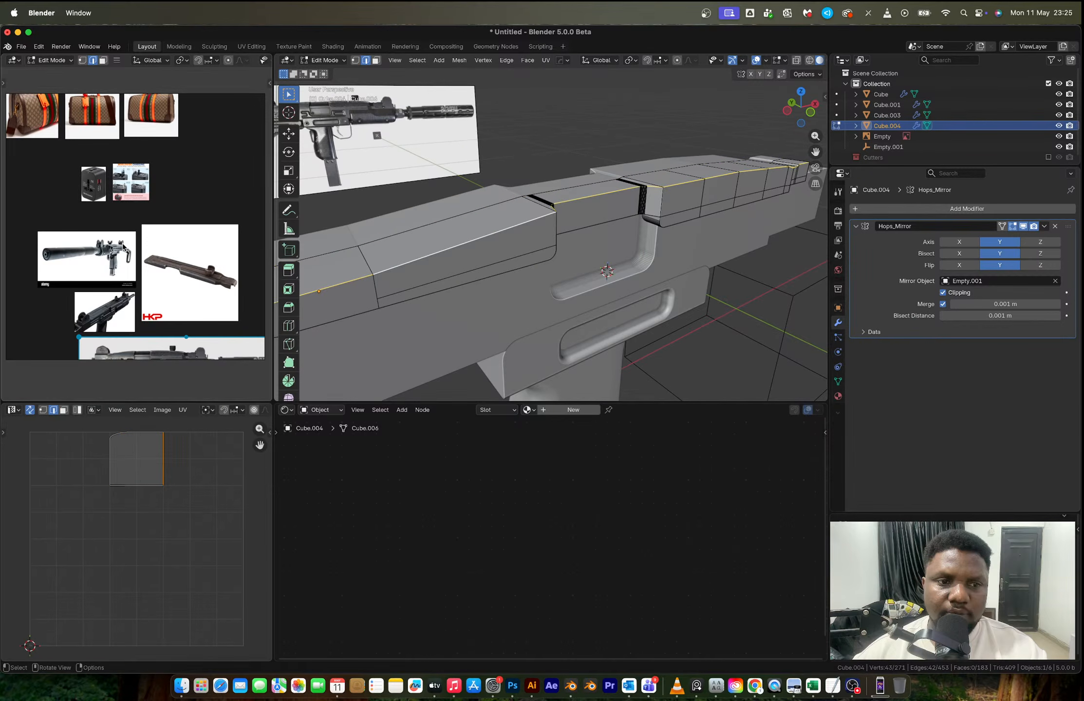
pyautogui.scroll(5, 123, 247)
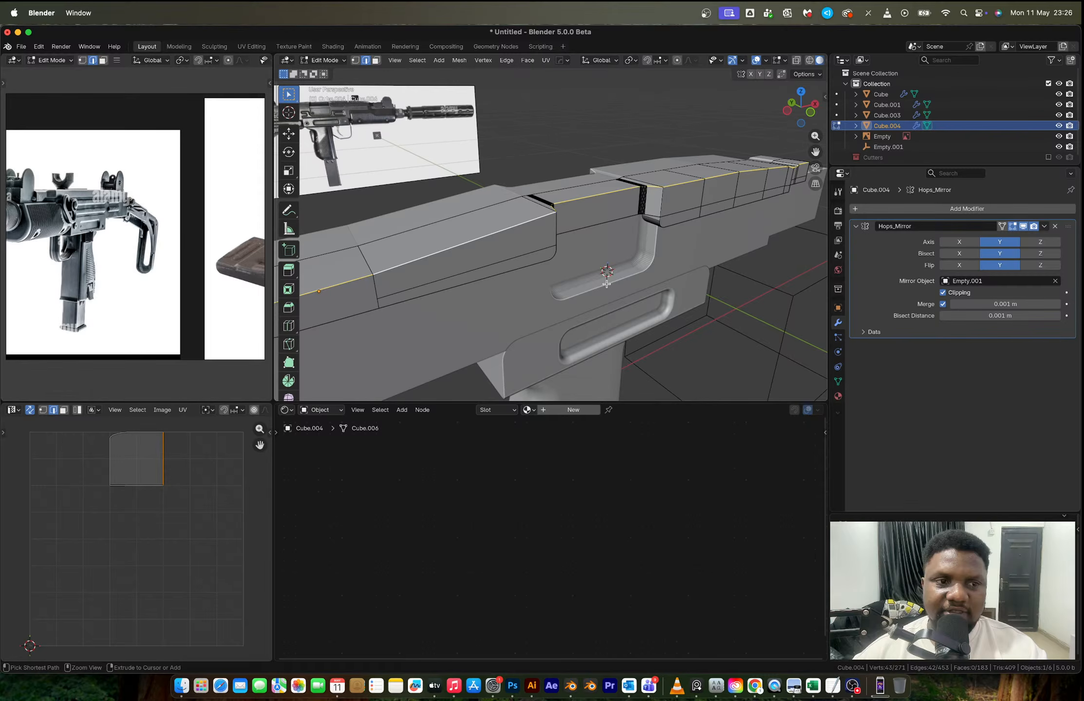
pyautogui.hotkey('ctrl', 'b')
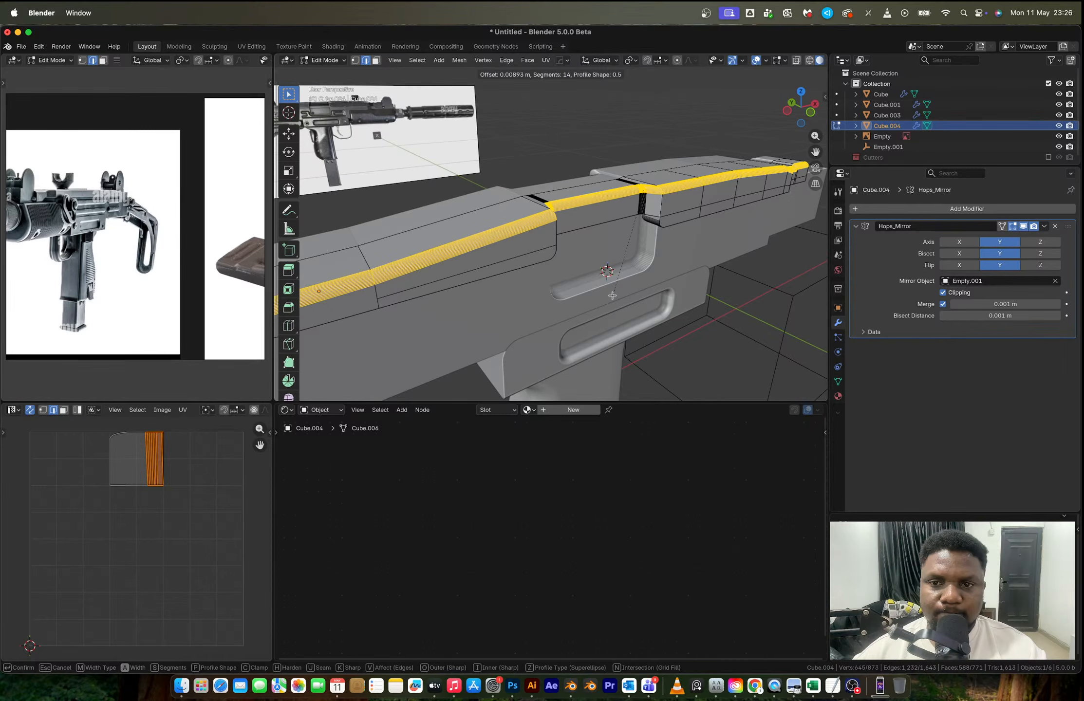
pyautogui.click(612, 296)
pyautogui.press('Tab')
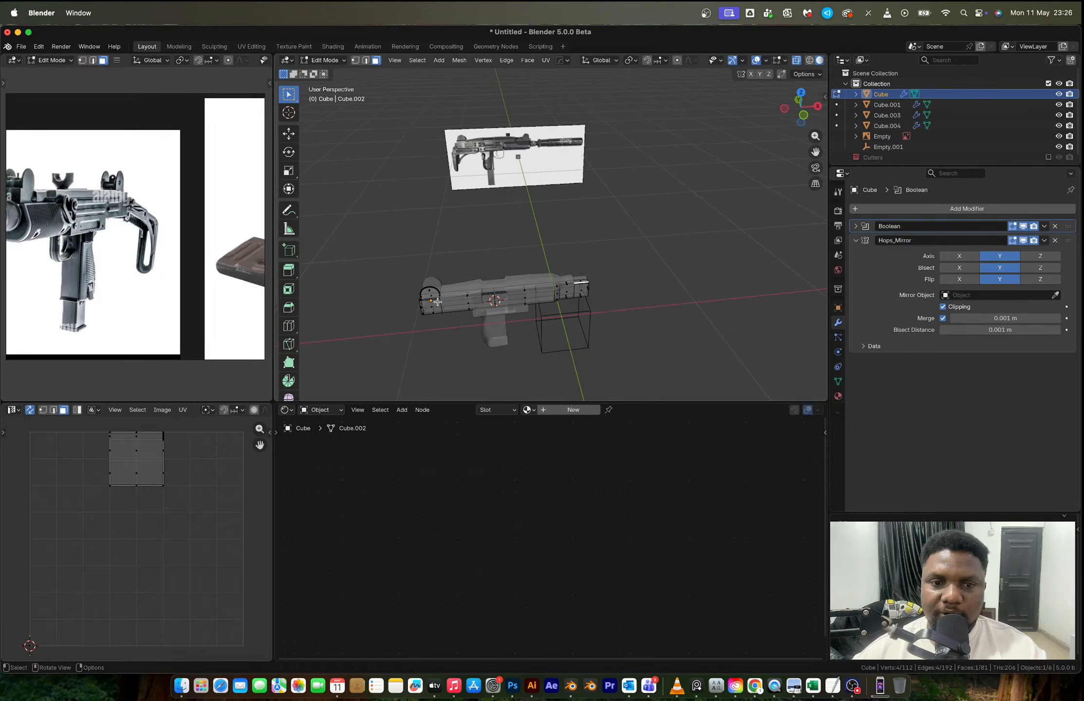
# - Try extruding the receiver's front top face up about 0.072 m and rounding its upper corners by about 0.043 m with 14 segments
pyautogui.keyDown('ctrl'); pyautogui.moveTo(447, 309); pyautogui.dragTo(621, 235, button='middle'); pyautogui.keyUp('ctrl')
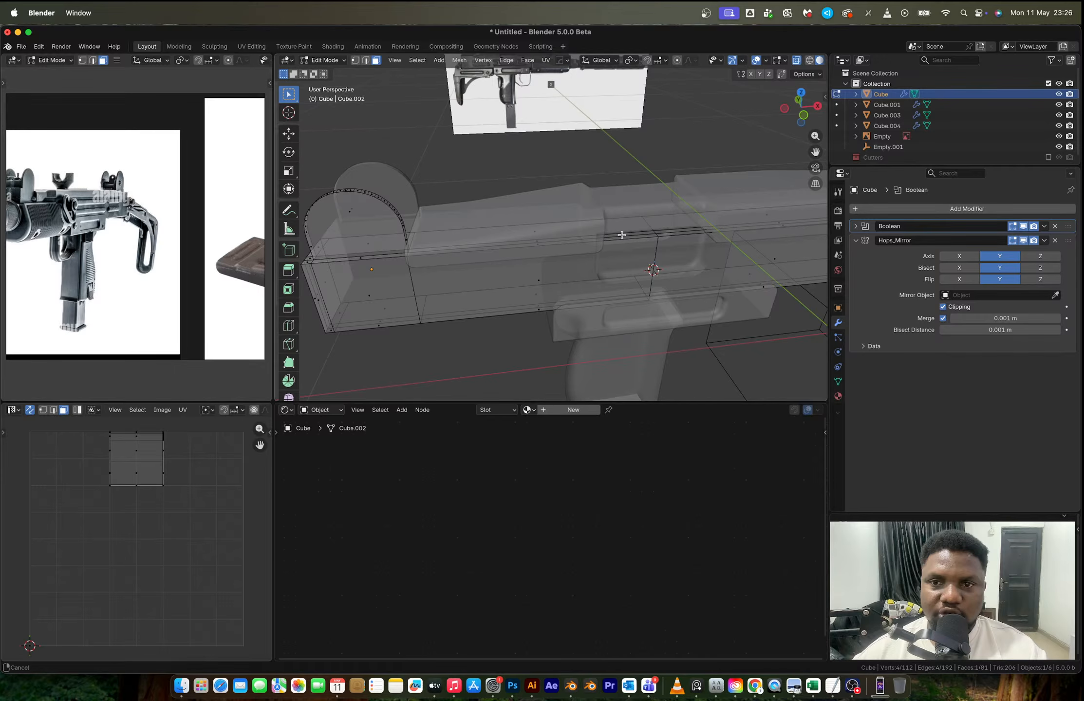
pyautogui.press('KP_1')
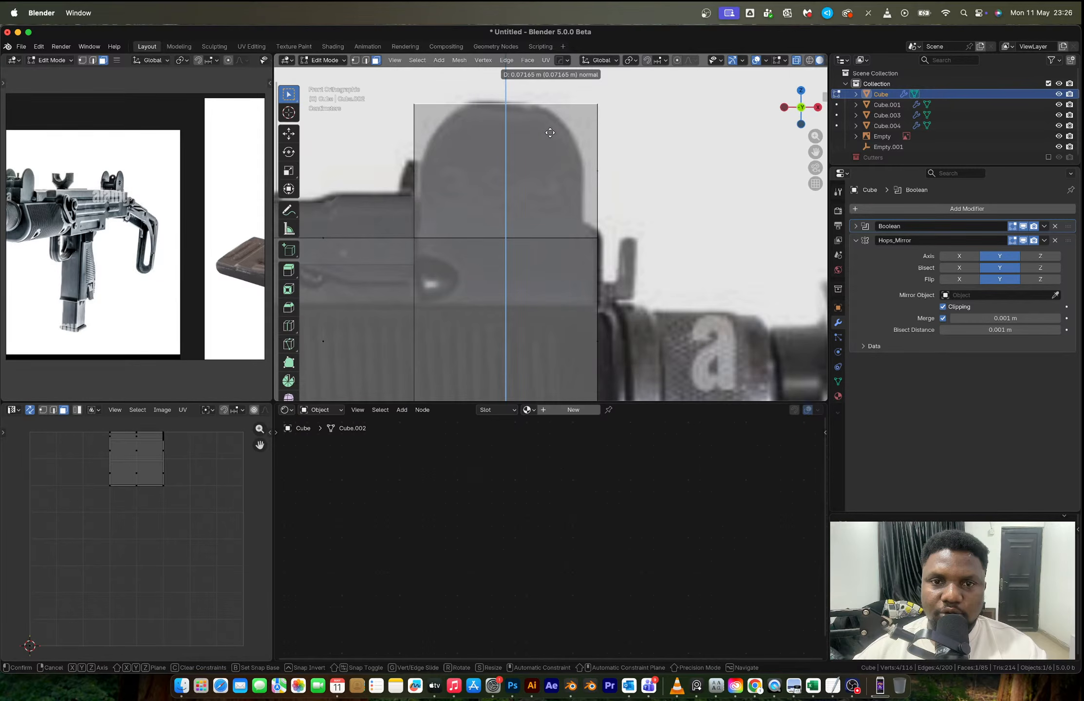
pyautogui.click(551, 133)
pyautogui.press('2')
pyautogui.click(595, 107)
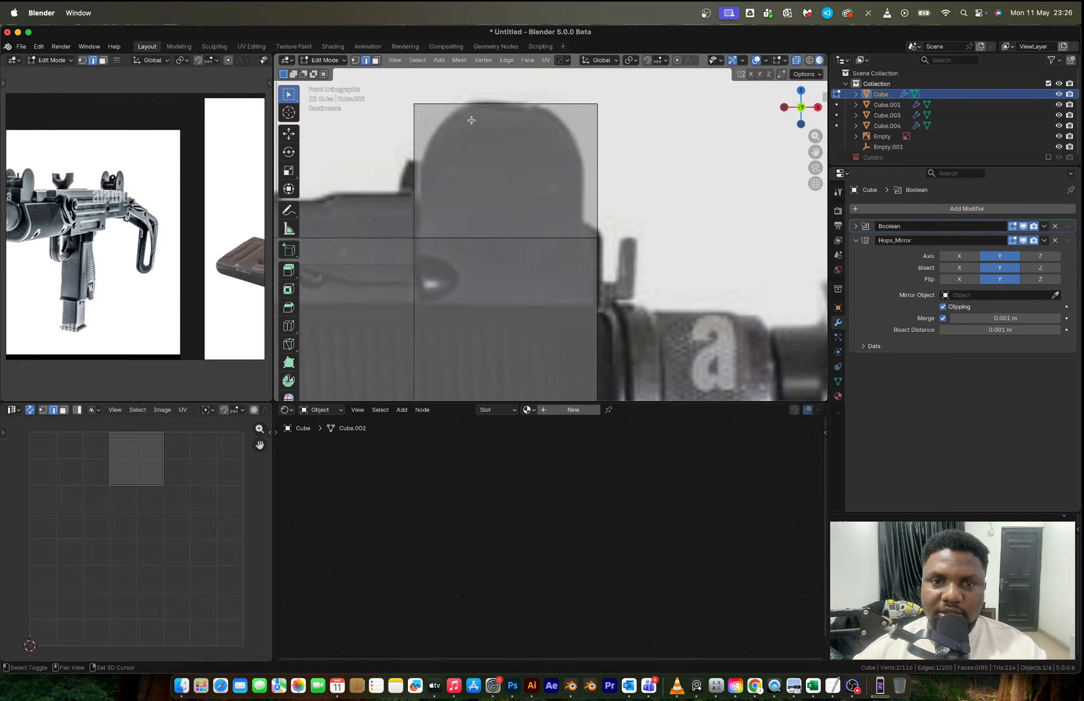
pyautogui.hotkey('ctrl', 'b')
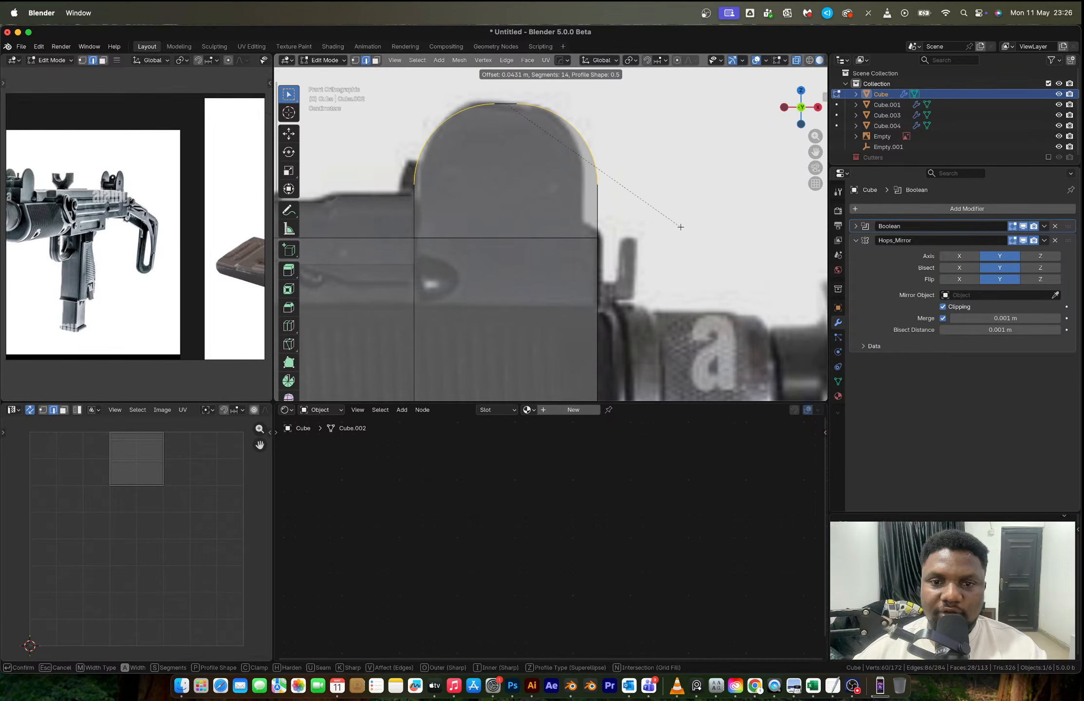
pyautogui.click(680, 227)
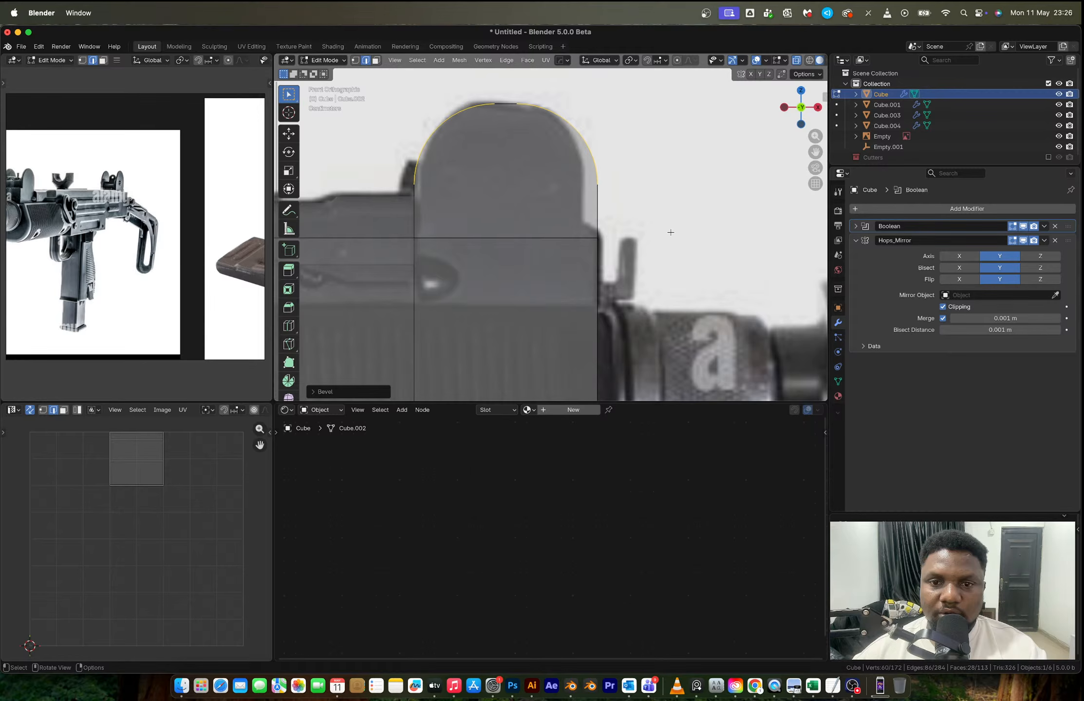
pyautogui.hotkey('ctrl', 'z')
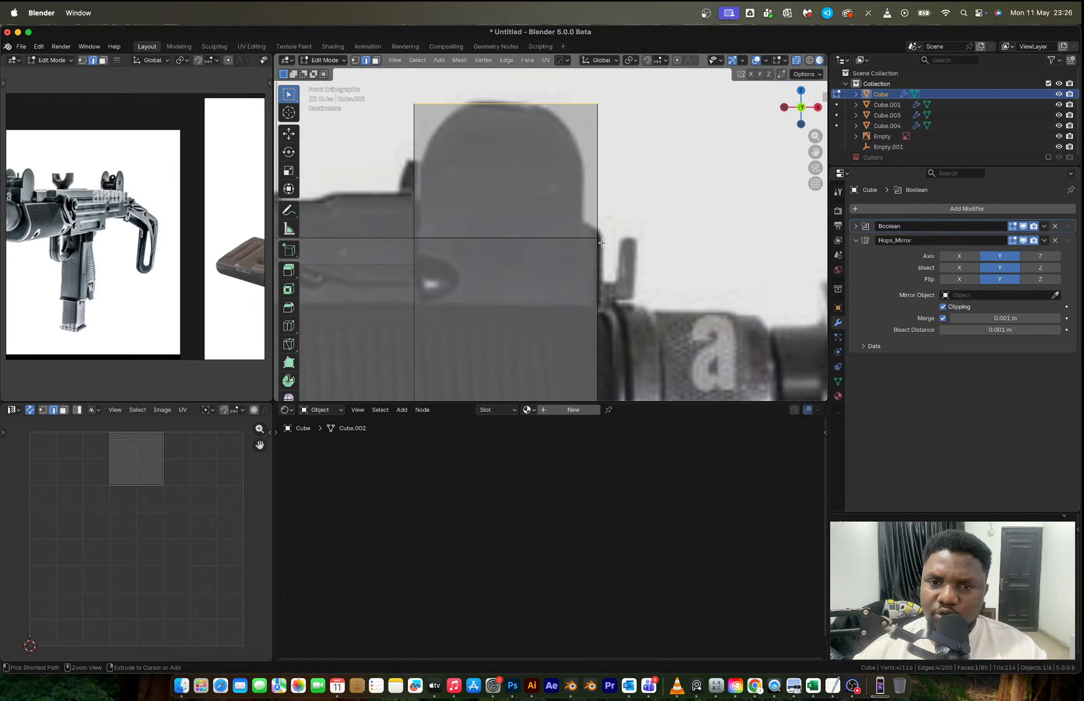
# - Add a loop cut near the receiver's front end and extrude the top face behind it upward about 0.069 m
pyautogui.hotkey('ctrl', 'r')
pyautogui.click(601, 241)
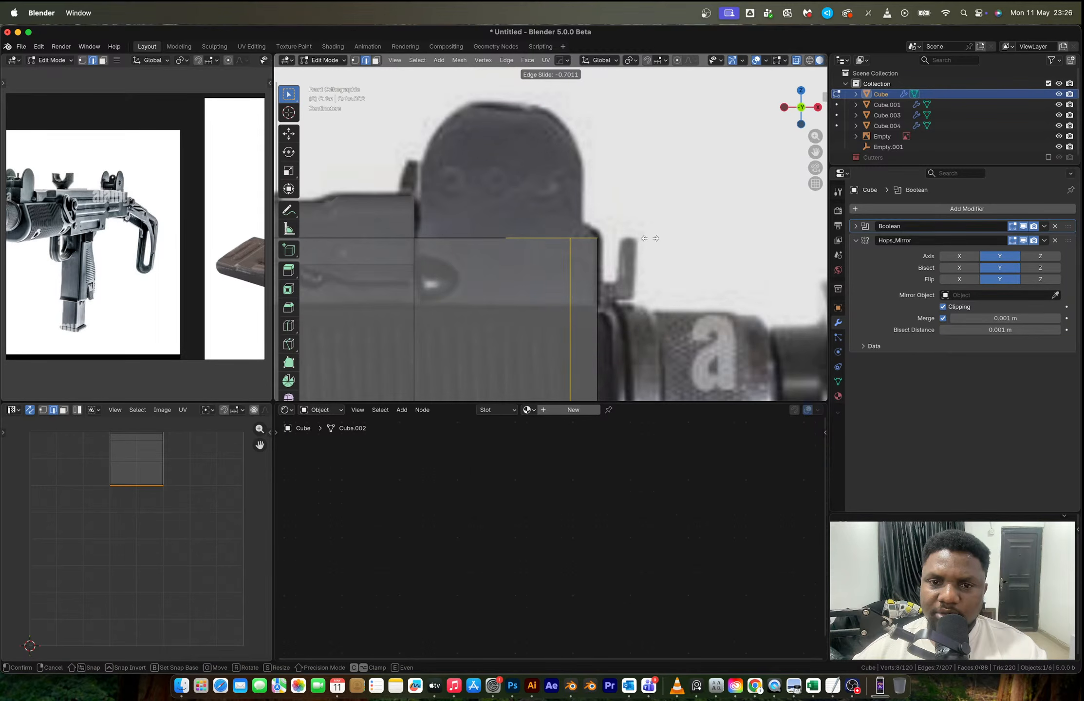
pyautogui.click(642, 237)
pyautogui.moveTo(643, 237); pyautogui.dragTo(572, 274, button='middle')
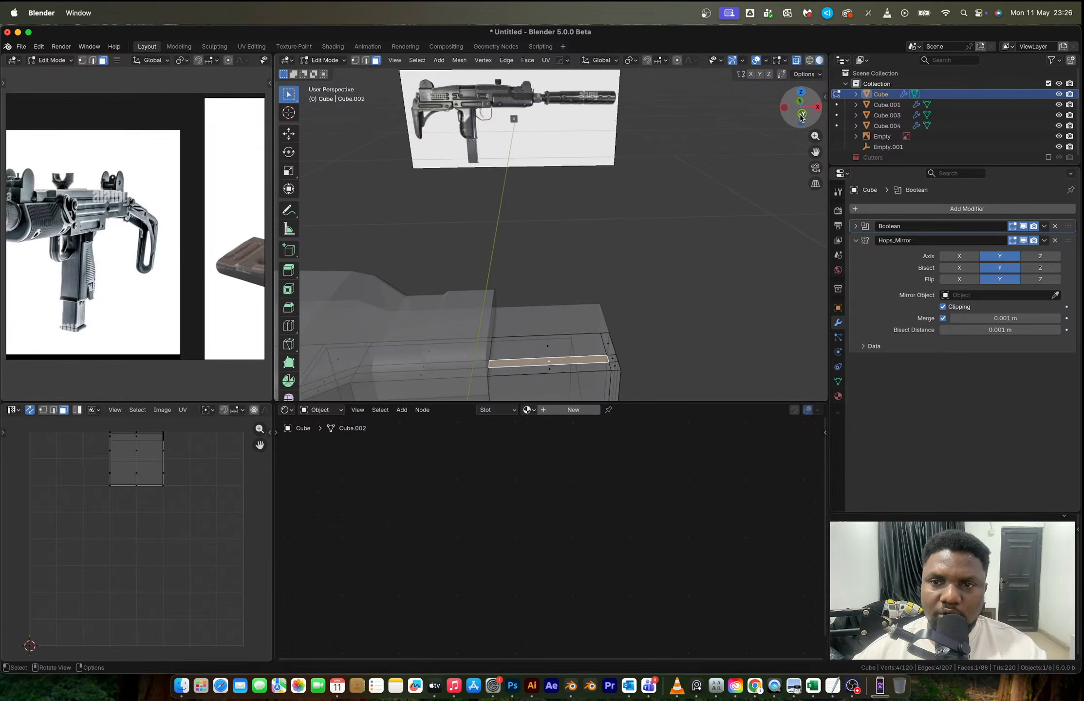
pyautogui.click(801, 114)
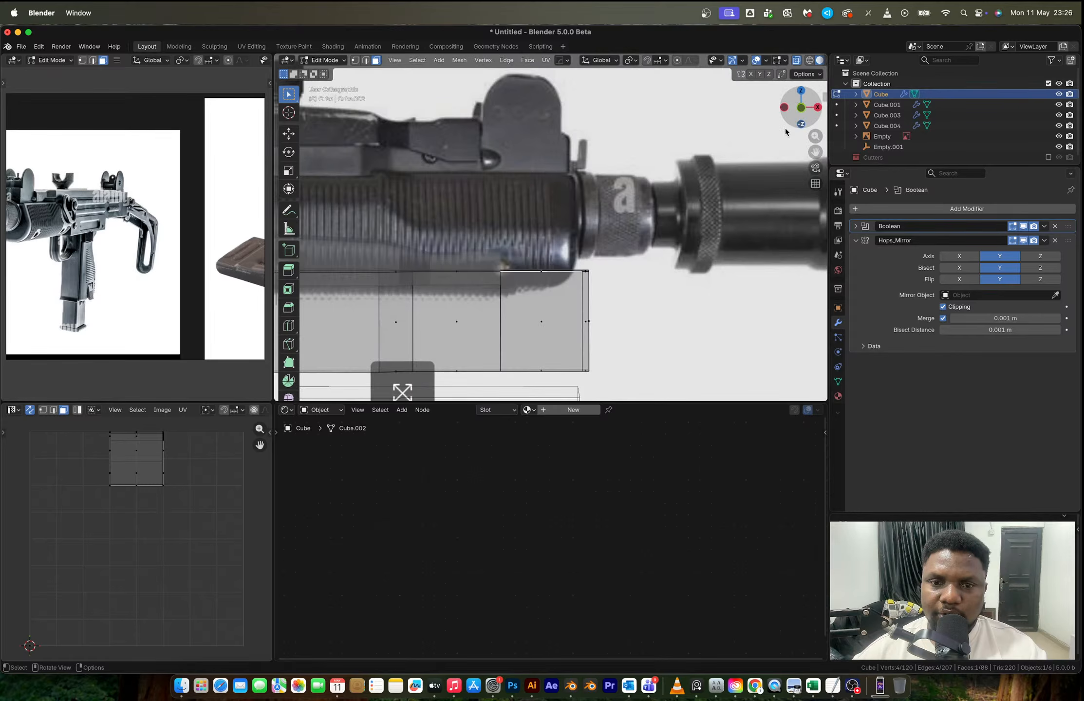
pyautogui.press('e')
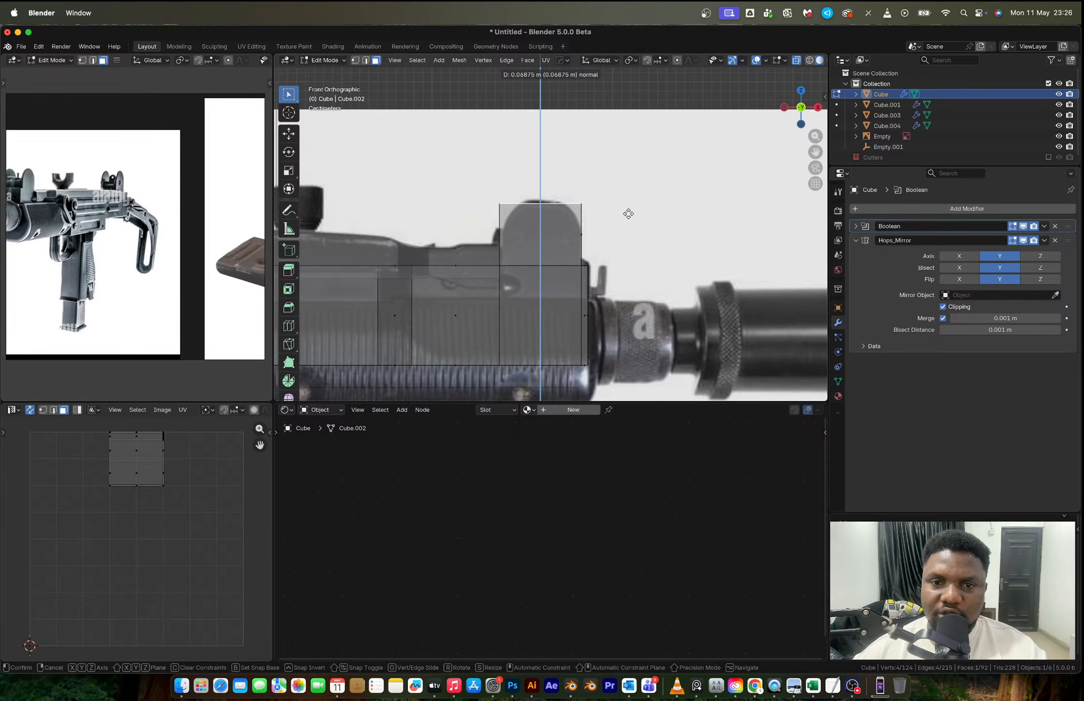
pyautogui.click(628, 213)
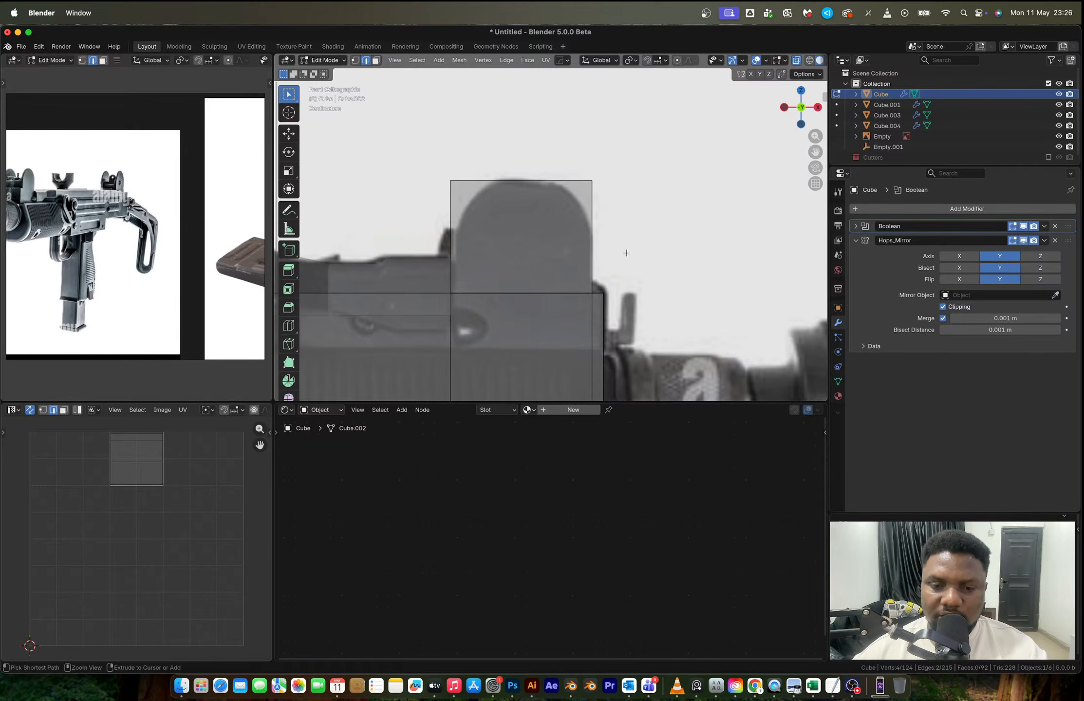
# - Bevel the front sight guard's two upper corner edges by about 0.036 m with 14 segments, and return to Object Mode
pyautogui.hotkey('ctrl', 'b')
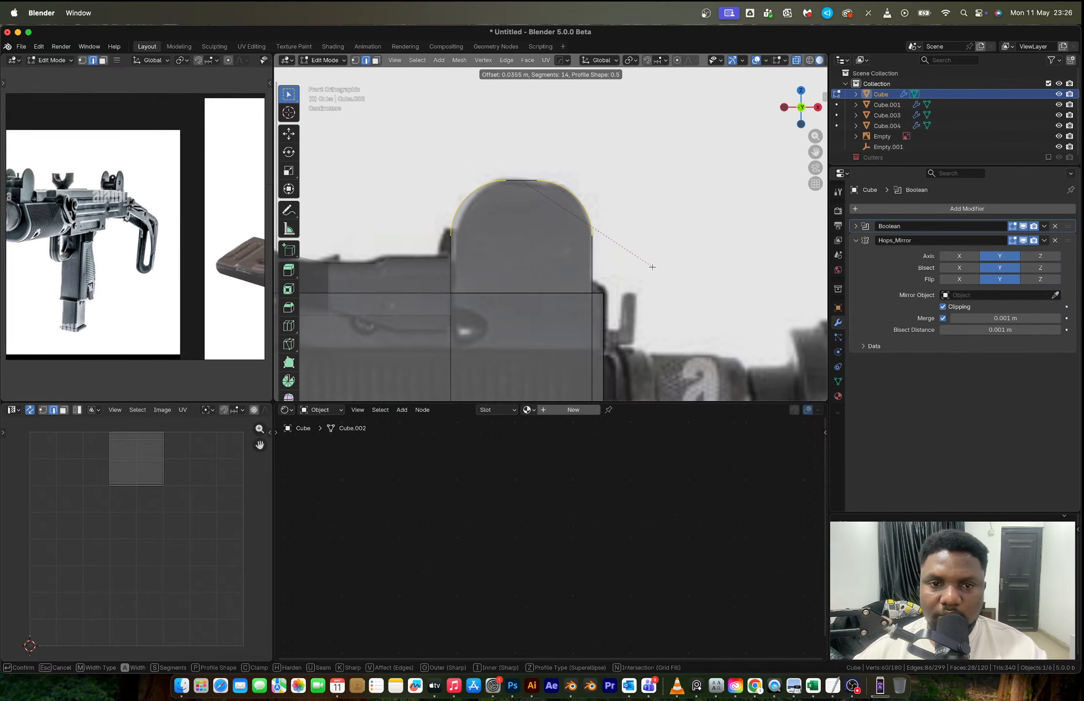
pyautogui.click(654, 268)
pyautogui.scroll(-2, 630, 232)
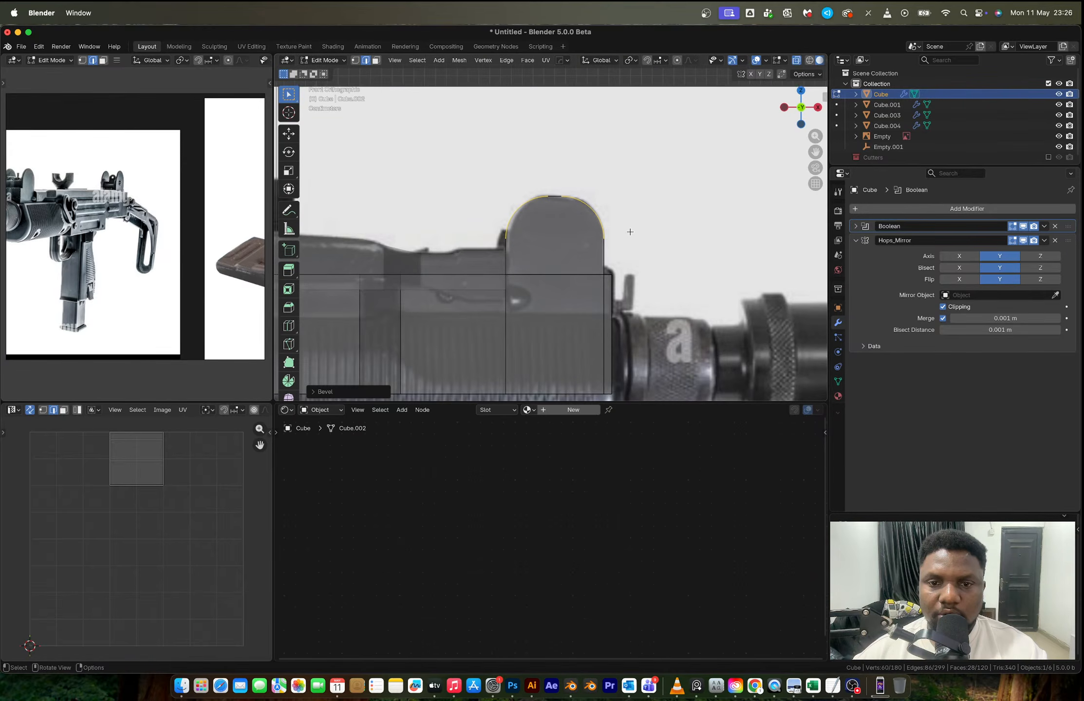
pyautogui.press('Tab')
# - Inspect the model in front view and turn on X-ray to examine the reference's handguard beneath the receiver
pyautogui.moveTo(630, 232); pyautogui.dragTo(763, 190, button='middle')
pyautogui.click(802, 108)
pyautogui.scroll(5, 574, 271)
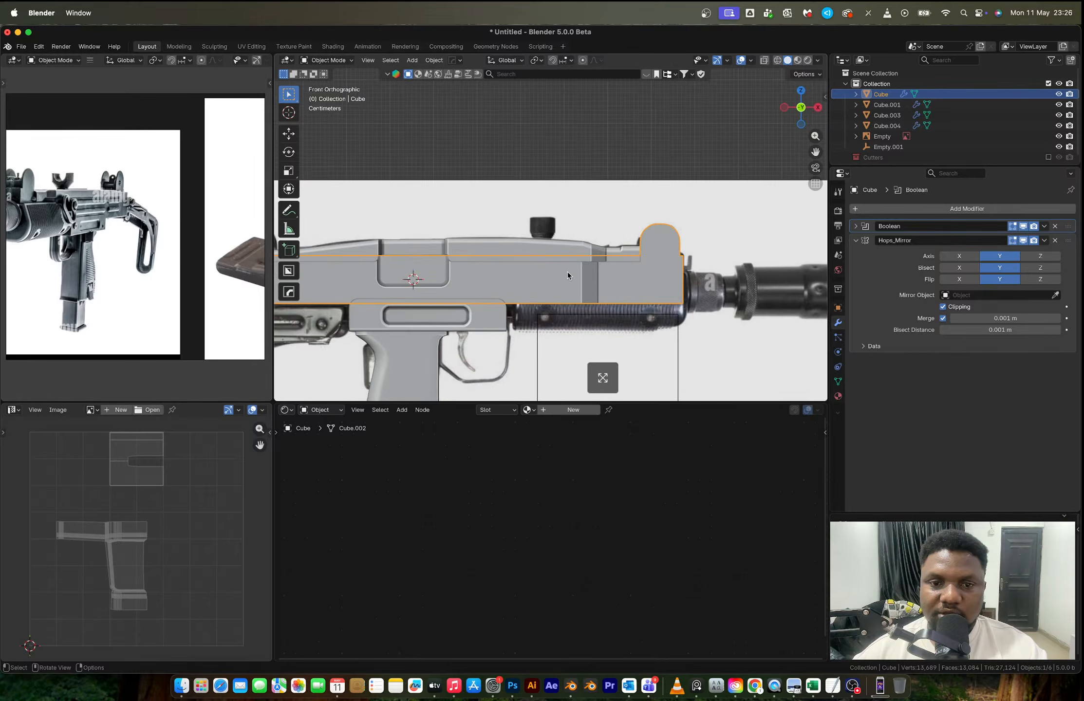
pyautogui.keyDown('shift'); pyautogui.moveTo(571, 278); pyautogui.dragTo(611, 188, button='middle'); pyautogui.keyUp('shift')
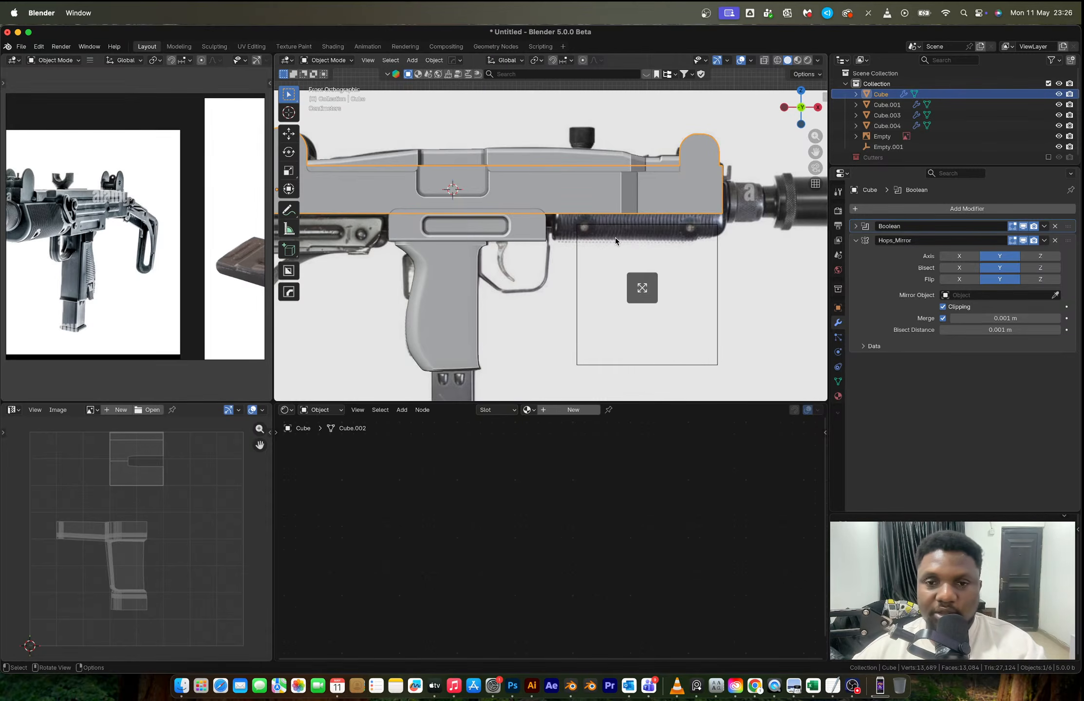
pyautogui.scroll(2, 615, 240)
pyautogui.scroll(1, 615, 241)
pyautogui.hotkey('alt', 'z')
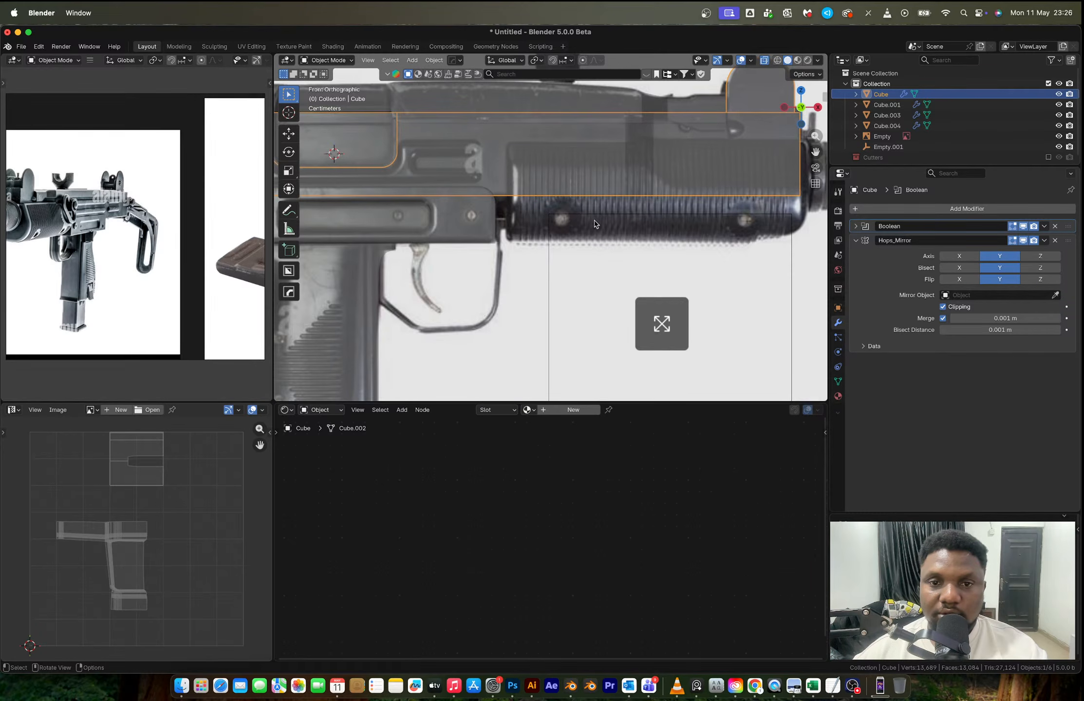
# - Examine the reference's handguard, front end and barrel area in front view against the receiver
pyautogui.click(557, 218)
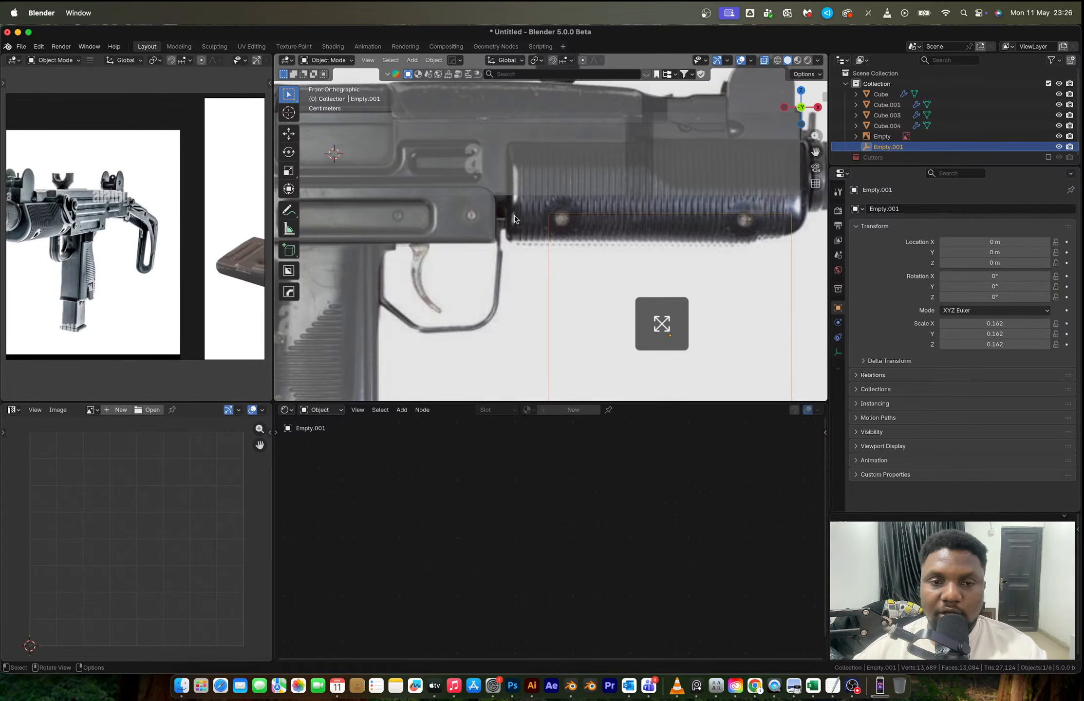
pyautogui.scroll(-1, 515, 219)
pyautogui.scroll(-2, 514, 219)
pyautogui.scroll(1, 515, 219)
pyautogui.scroll(1, 700, 162)
pyautogui.keyDown('shift'); pyautogui.moveTo(700, 162); pyautogui.dragTo(547, 183, button='middle'); pyautogui.keyUp('shift')
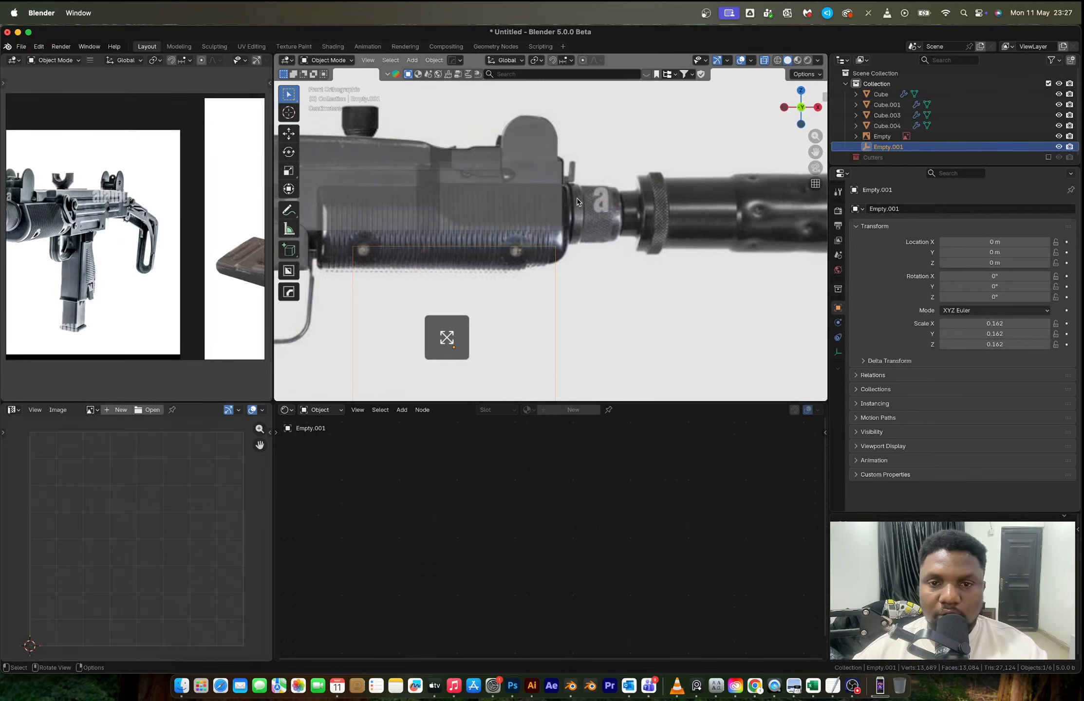
pyautogui.scroll(3, 577, 203)
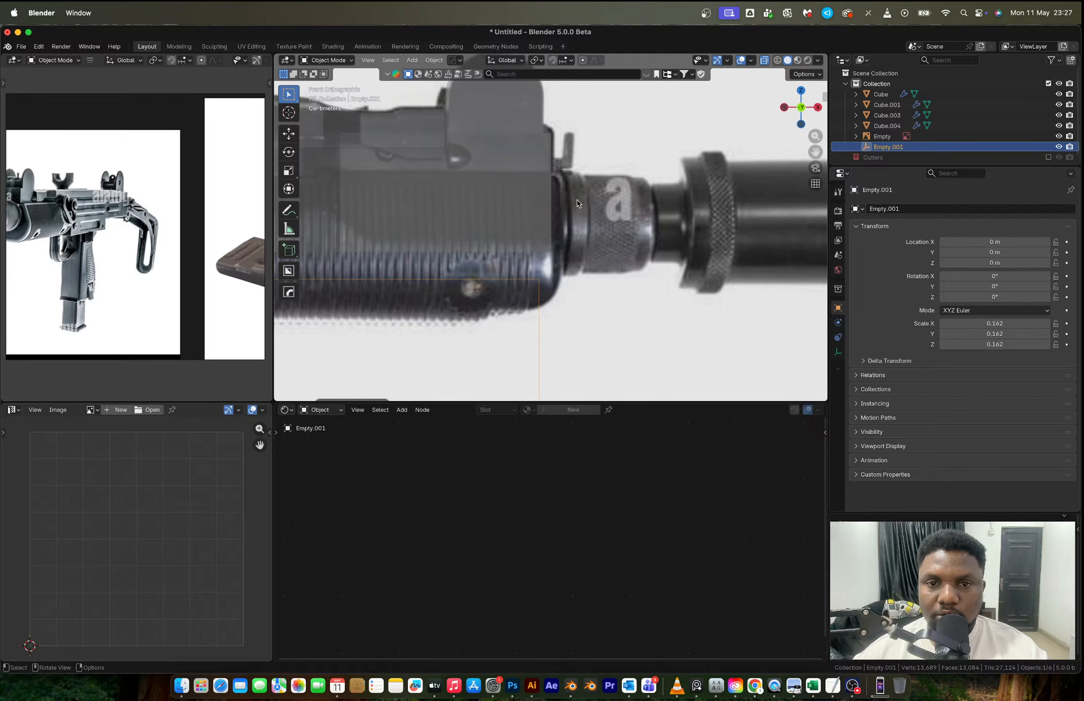
pyautogui.click(546, 220)
pyautogui.scroll(-3, 550, 222)
pyautogui.keyDown('shift'); pyautogui.moveTo(404, 234); pyautogui.dragTo(489, 224, button='middle'); pyautogui.keyUp('shift')
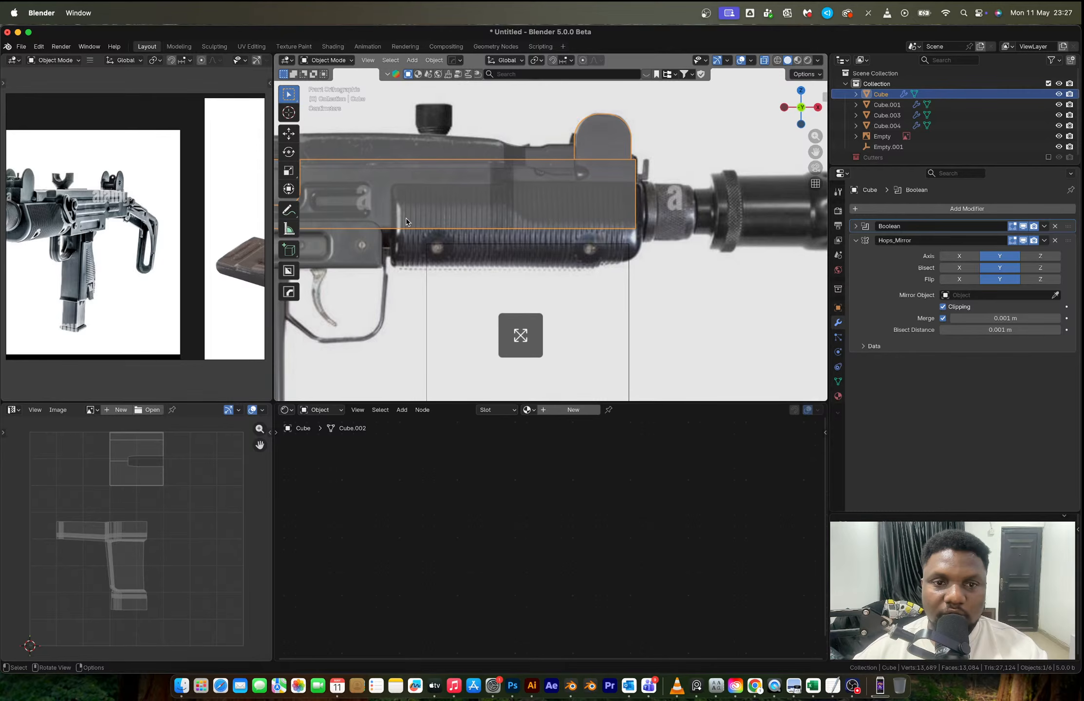
# - Add a vertical loop cut to the receiver, aligned with the rear edge of the reference's handguard
pyautogui.click(417, 200)
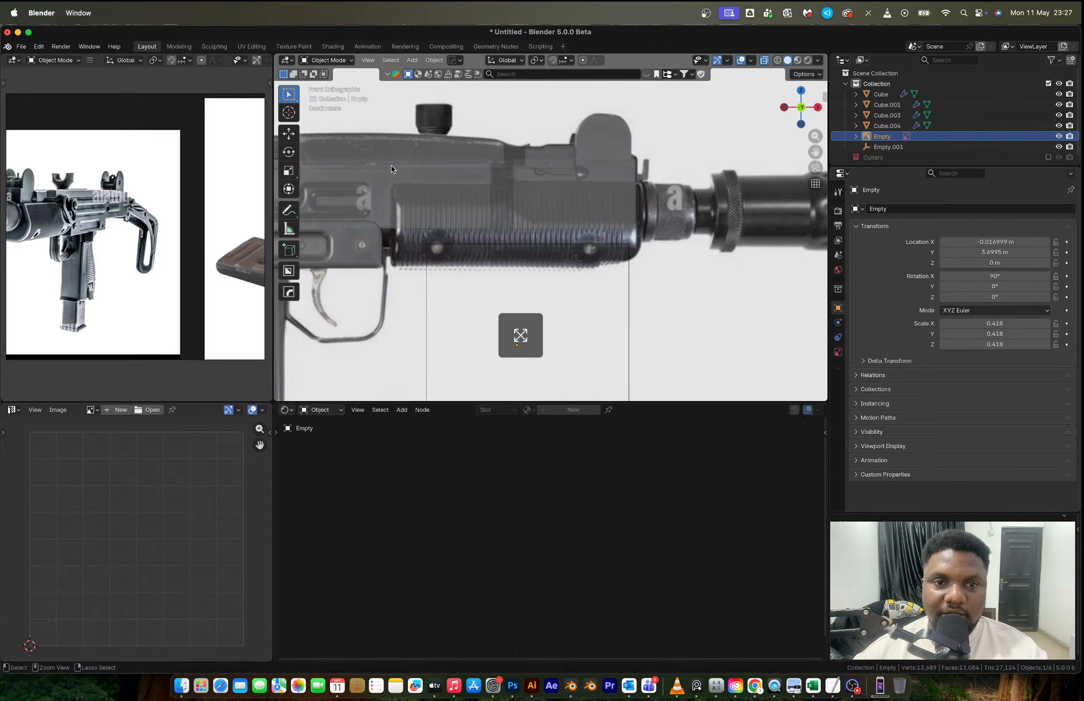
pyautogui.click(402, 190)
pyautogui.press('Tab')
pyautogui.hotkey('ctrl', 'r')
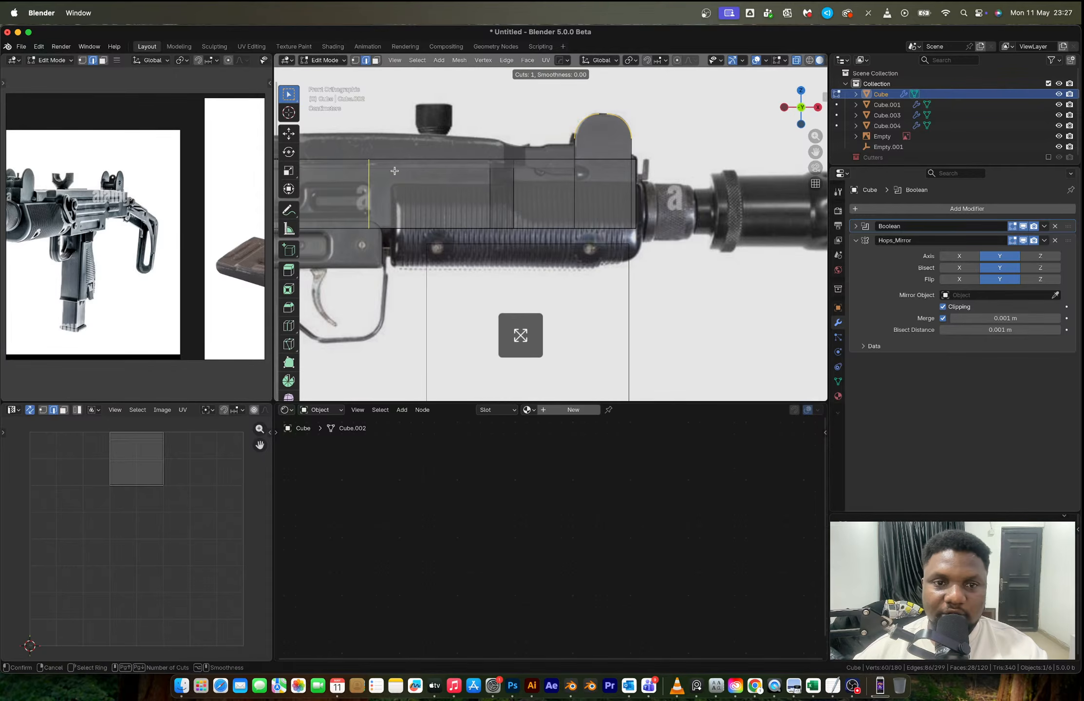
pyautogui.click(413, 174)
pyautogui.click(417, 173)
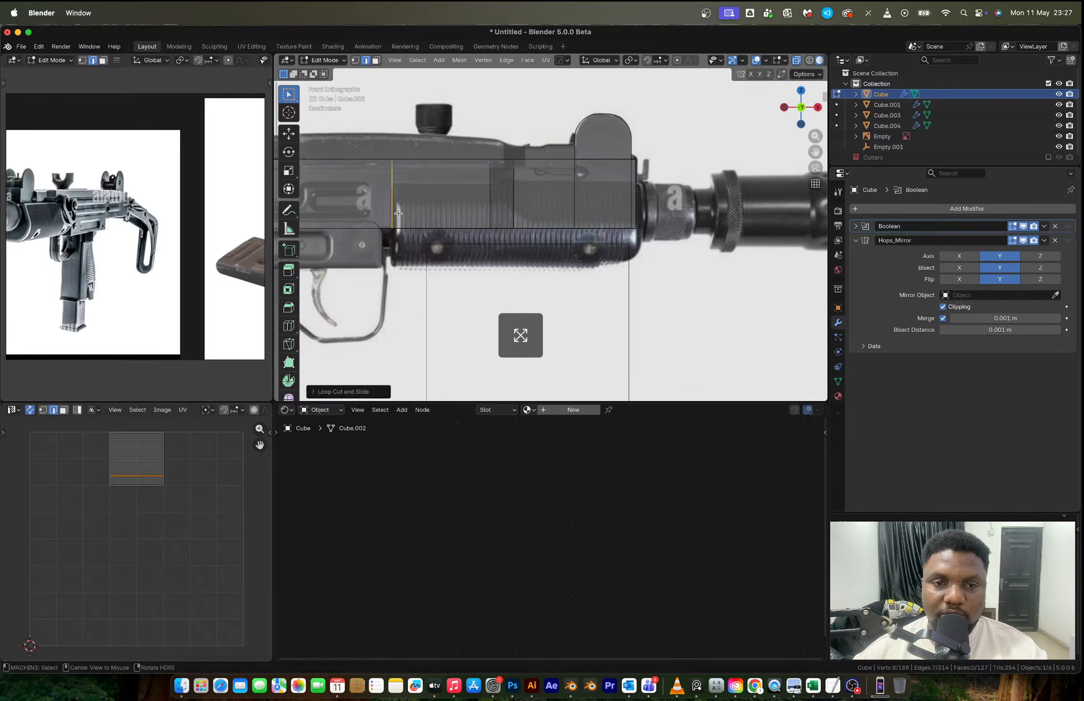
# - Duplicate the new cut's vertical side edge, separate it into its own object, and open that object for mesh editing
pyautogui.hotkey('alt', 'z')
pyautogui.moveTo(400, 214); pyautogui.dragTo(416, 220, button='middle')
pyautogui.scroll(-3, 416, 219)
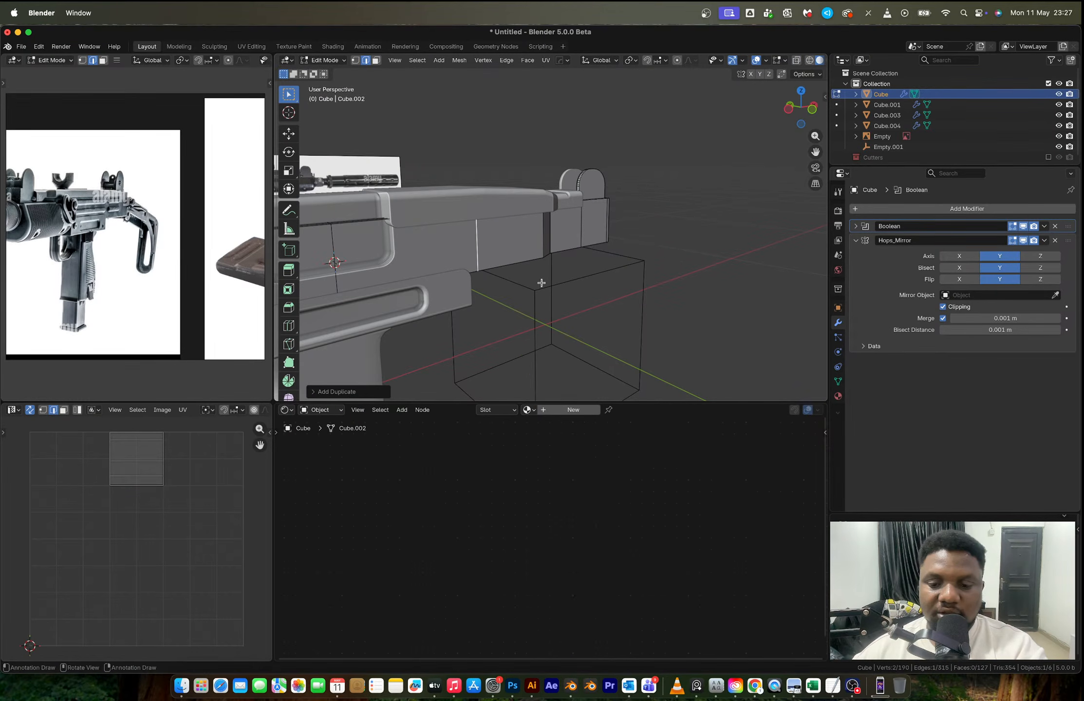
pyautogui.press('Tab')
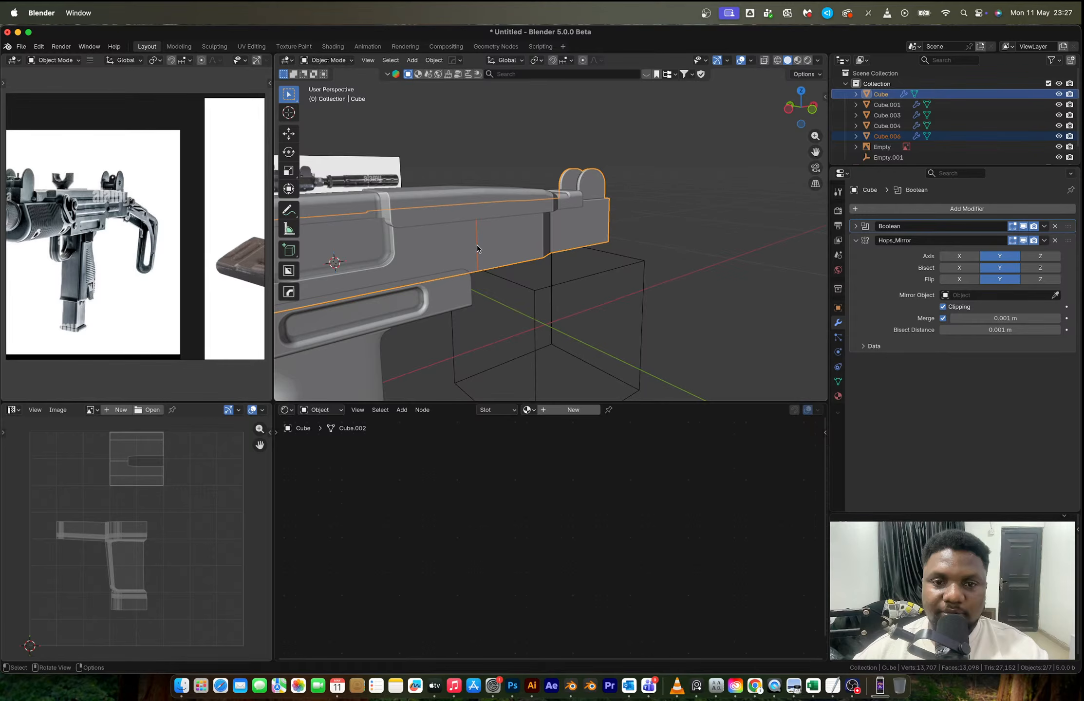
pyautogui.click(478, 248)
pyautogui.press('Tab')
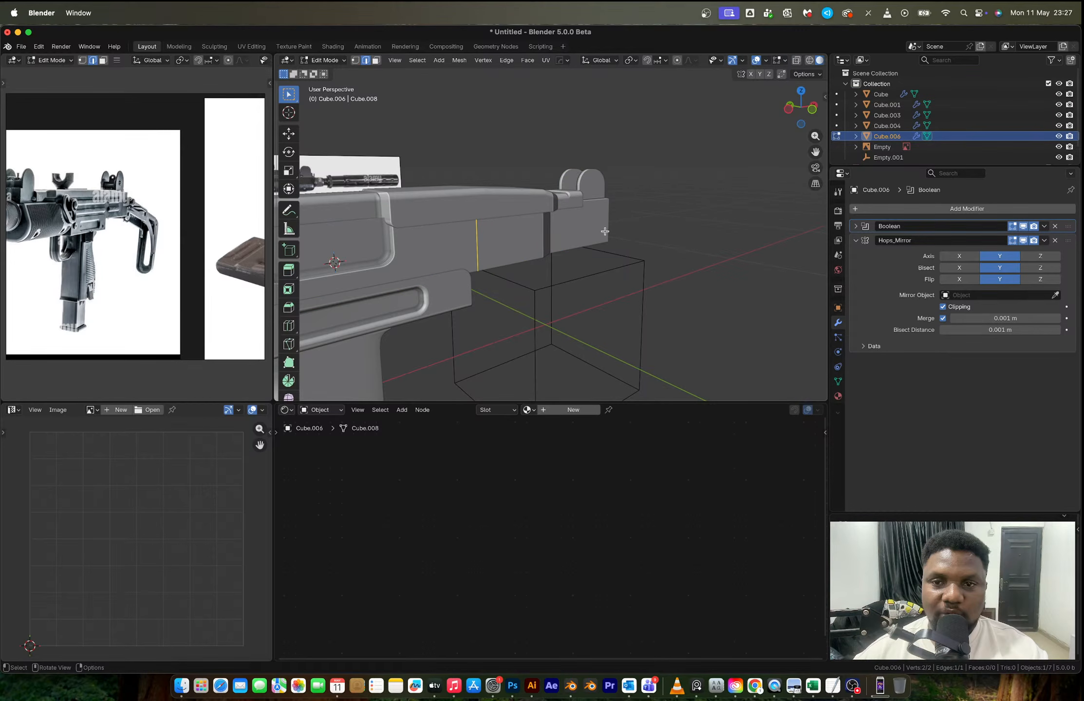
# - In front view with X-ray on, extrude the edge's lower vertex down about 0.052 m to the bottom of the reference's handguard
pyautogui.click(788, 110)
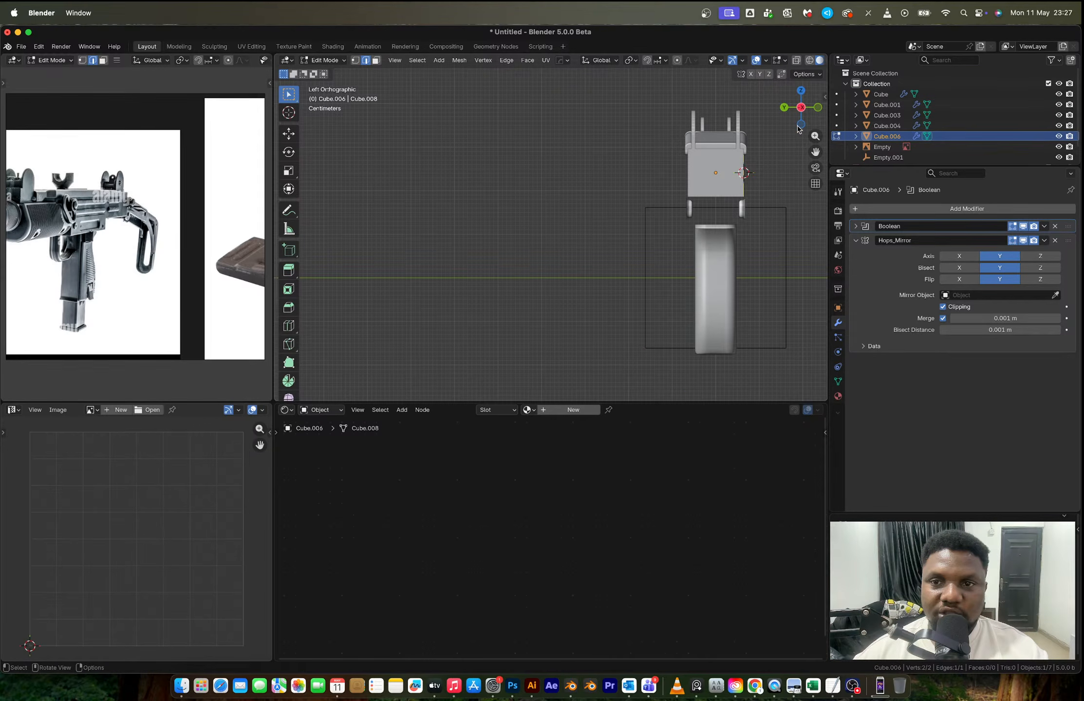
pyautogui.click(818, 108)
pyautogui.scroll(3, 474, 193)
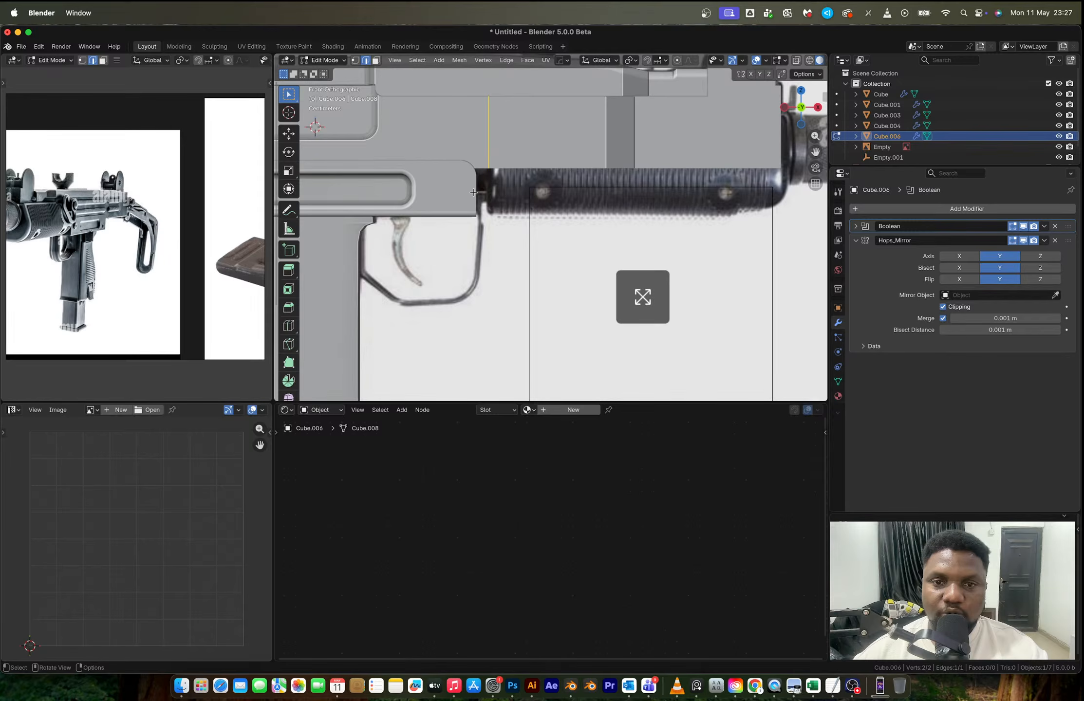
pyautogui.press('1')
pyautogui.hotkey('alt', 'z')
pyautogui.click(492, 185)
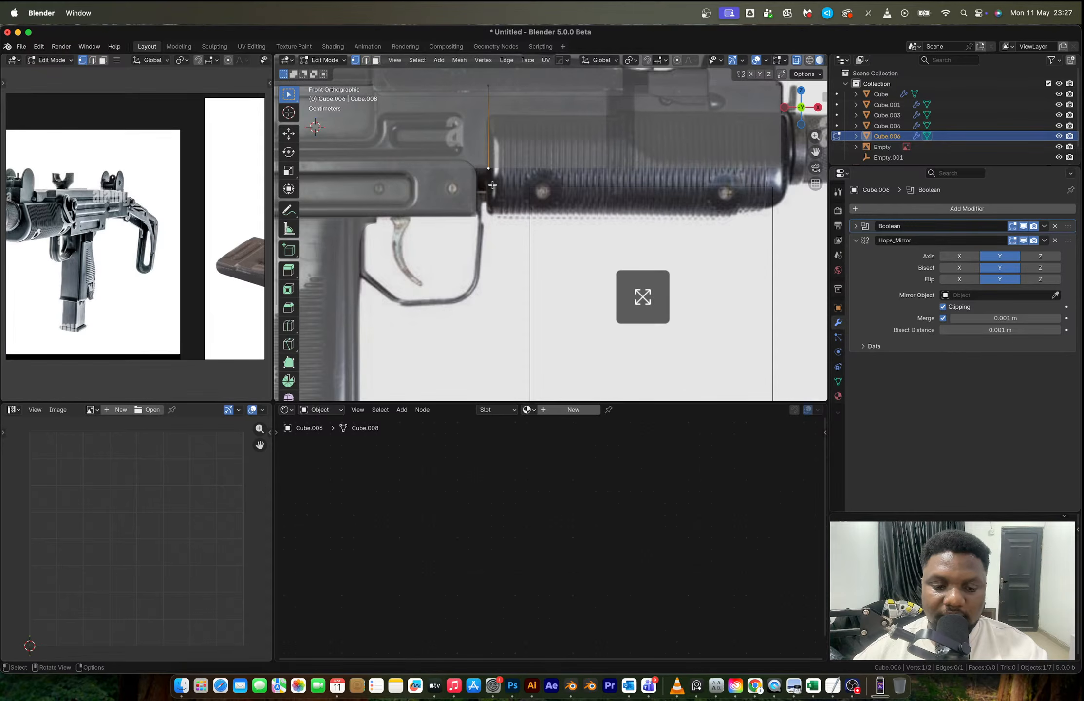
pyautogui.press('e')
pyautogui.press('z')
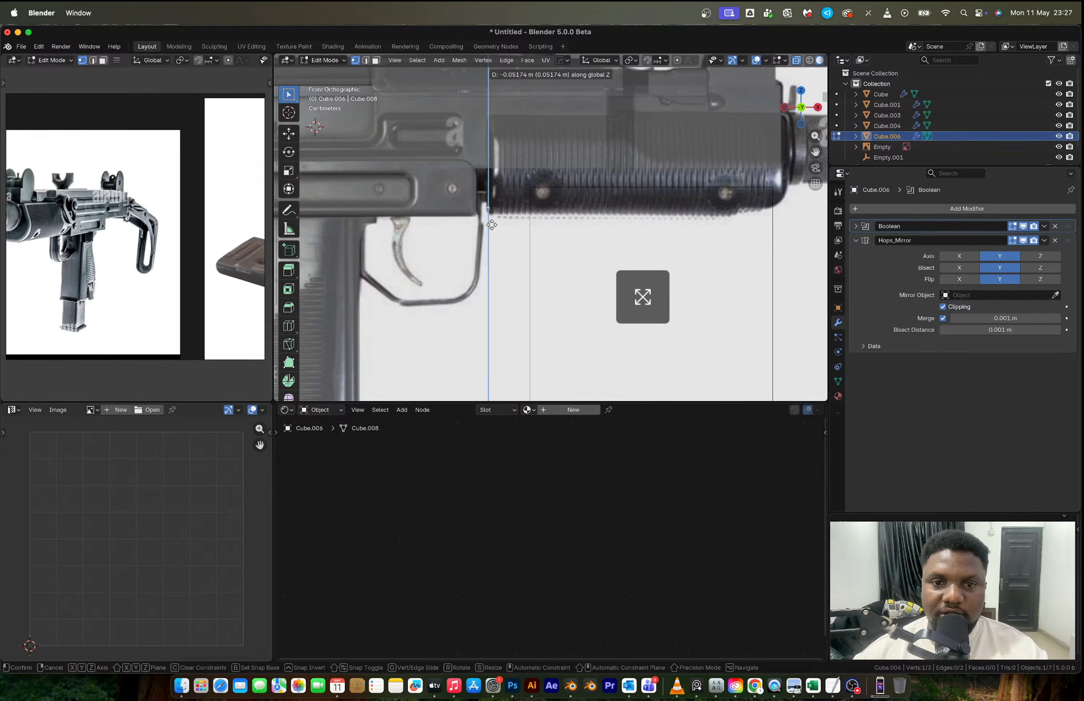
pyautogui.click(492, 224)
# - Move the edge's top vertex straight down to the upper line of the reference's handguard
pyautogui.scroll(-2, 491, 205)
pyautogui.scroll(3, 493, 170)
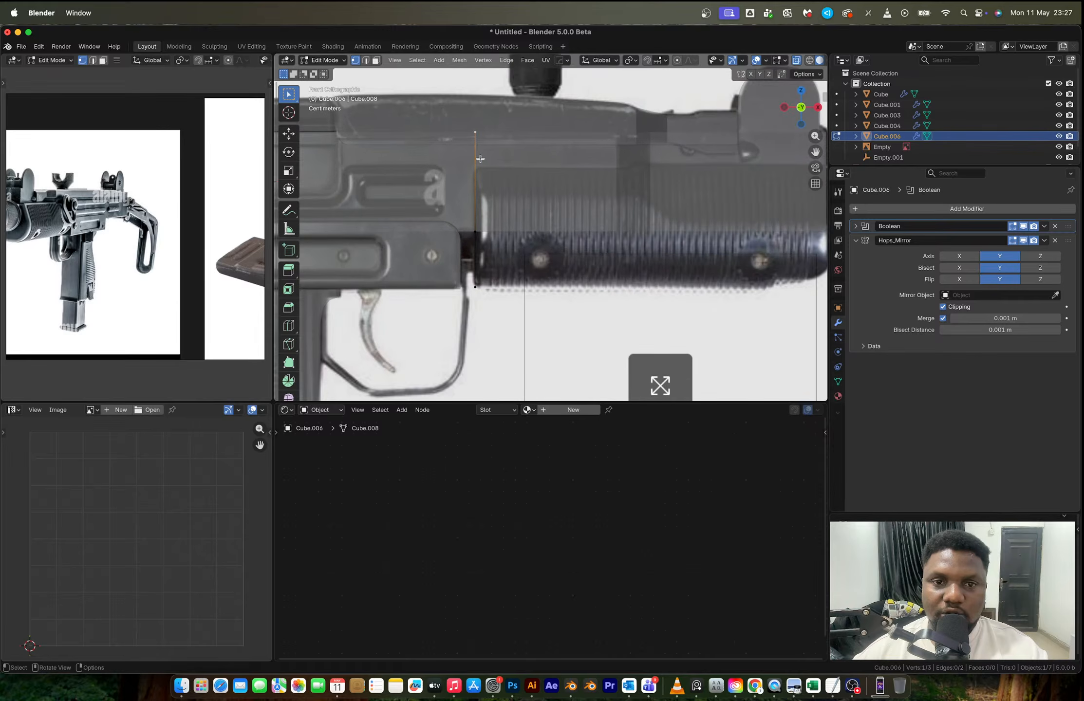
pyautogui.press('g')
pyautogui.press('z')
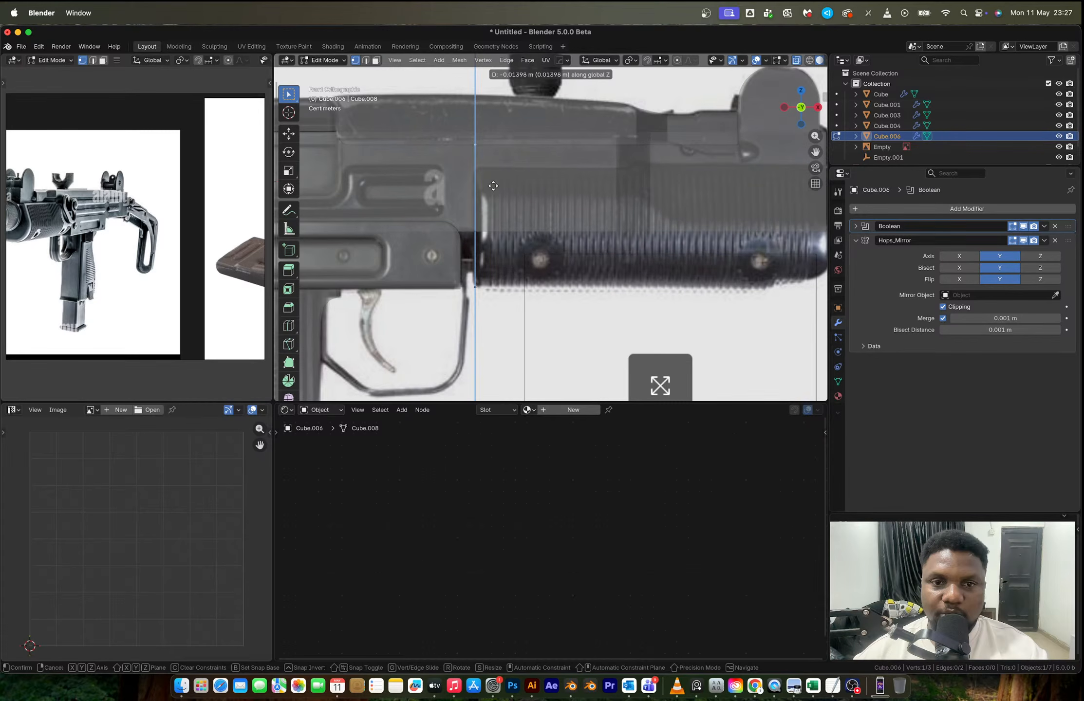
pyautogui.click(493, 186)
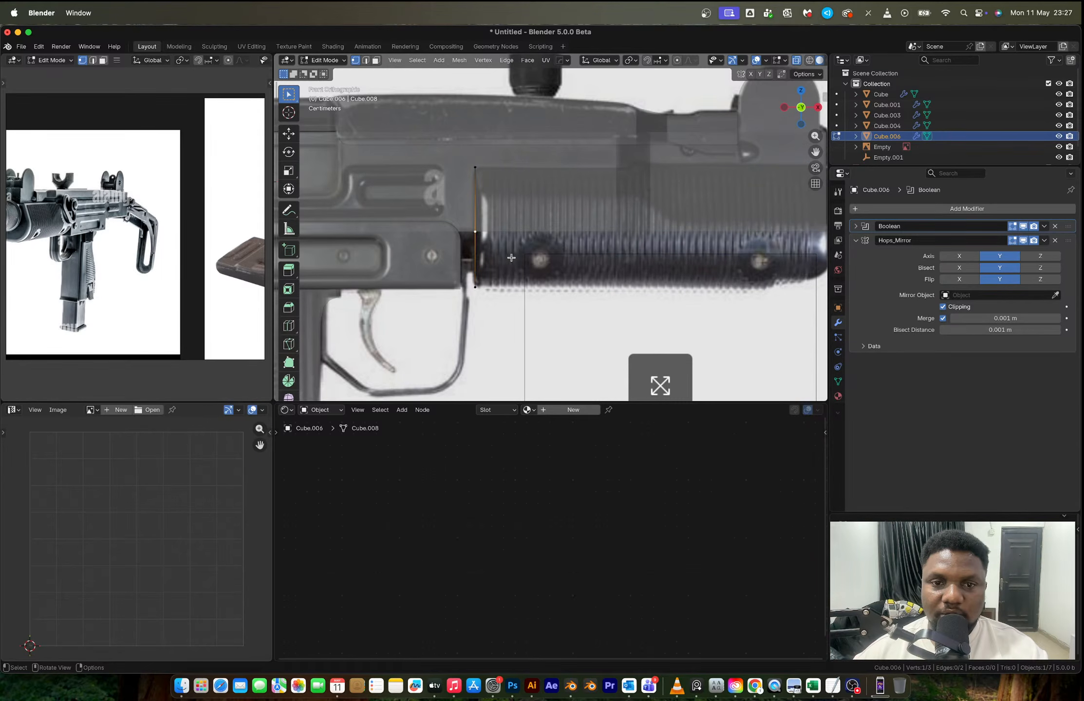
# - Try dissolving the profile's middle vertex, check the handguard shape in the reference photo, and undo the dissolve
pyautogui.press('x')
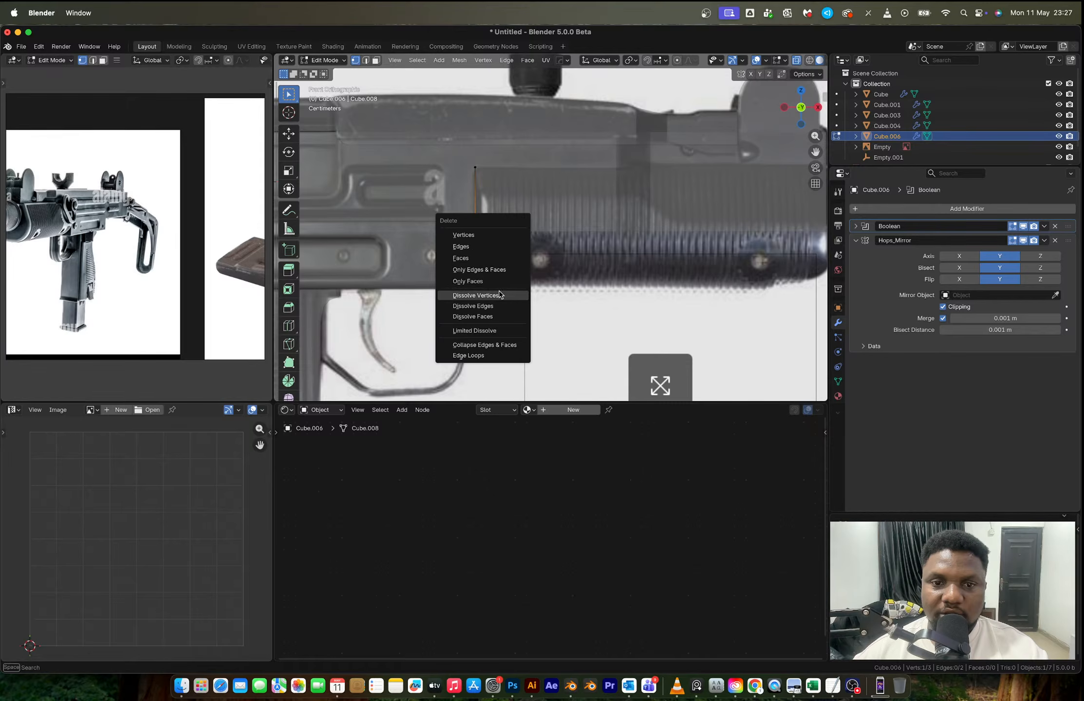
pyautogui.click(498, 291)
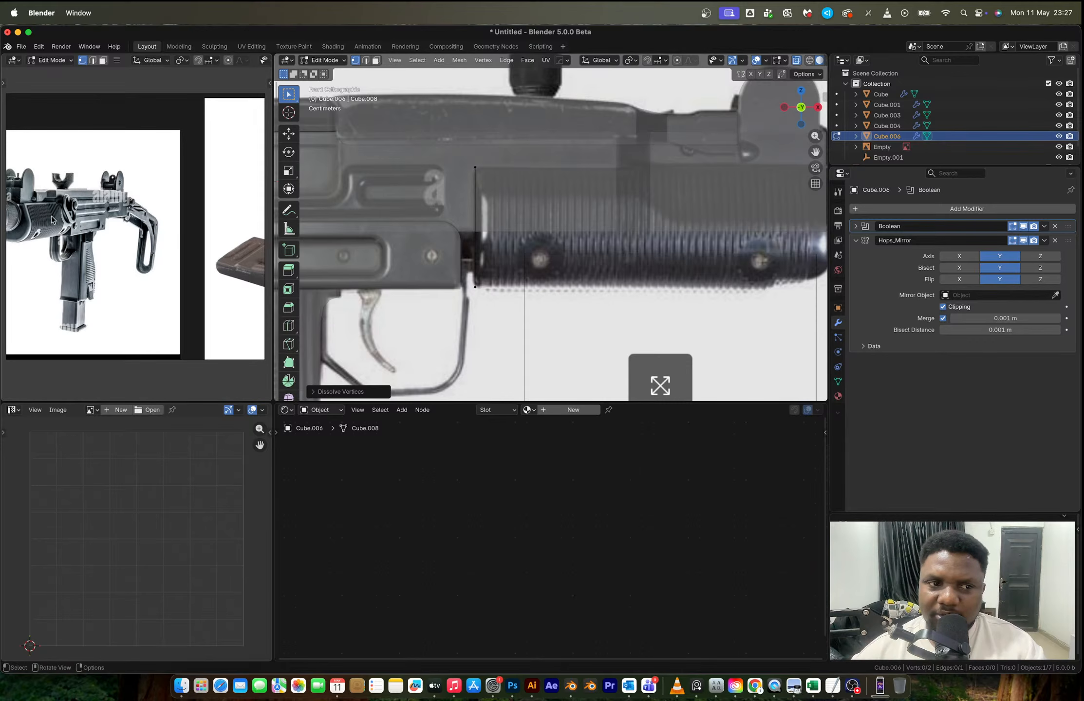
pyautogui.scroll(1, 58, 219)
pyautogui.moveTo(58, 218); pyautogui.dragTo(113, 200, button='middle')
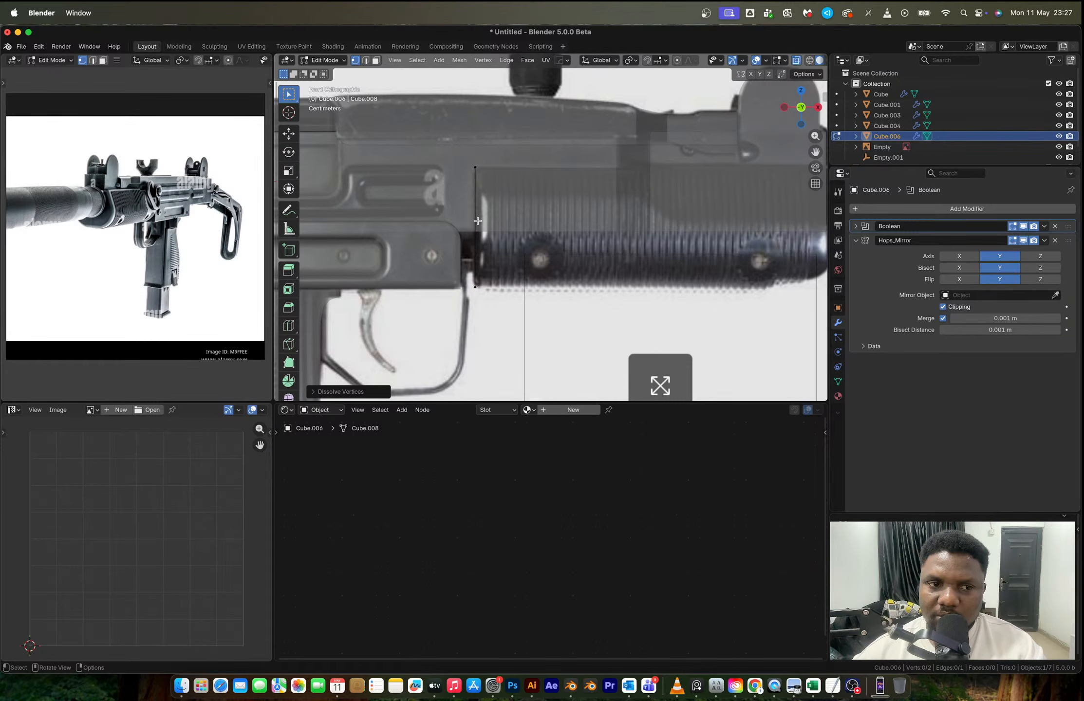
pyautogui.press('super+z')
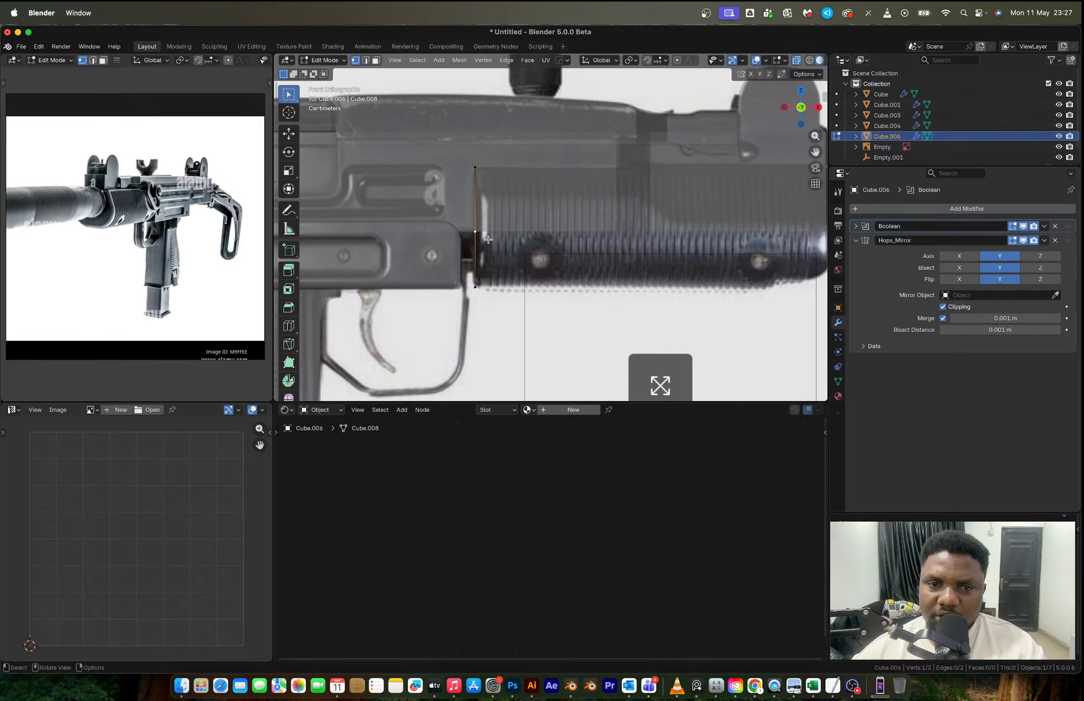
# - In left view, move the profile's middle vertex outward about 0.052 m from the receiver's side
pyautogui.scroll(-1, 488, 240)
pyautogui.keyDown('alt'); pyautogui.moveTo(488, 239); pyautogui.dragTo(626, 210, button='middle'); pyautogui.keyUp('alt')
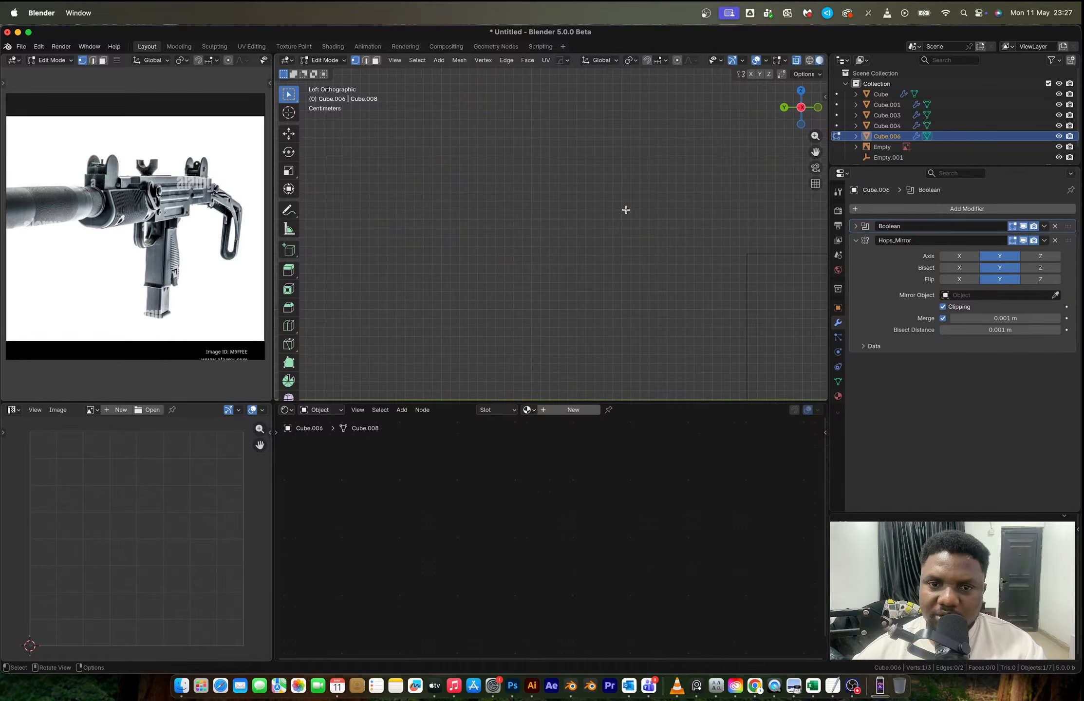
pyautogui.press('KP_Decimal')
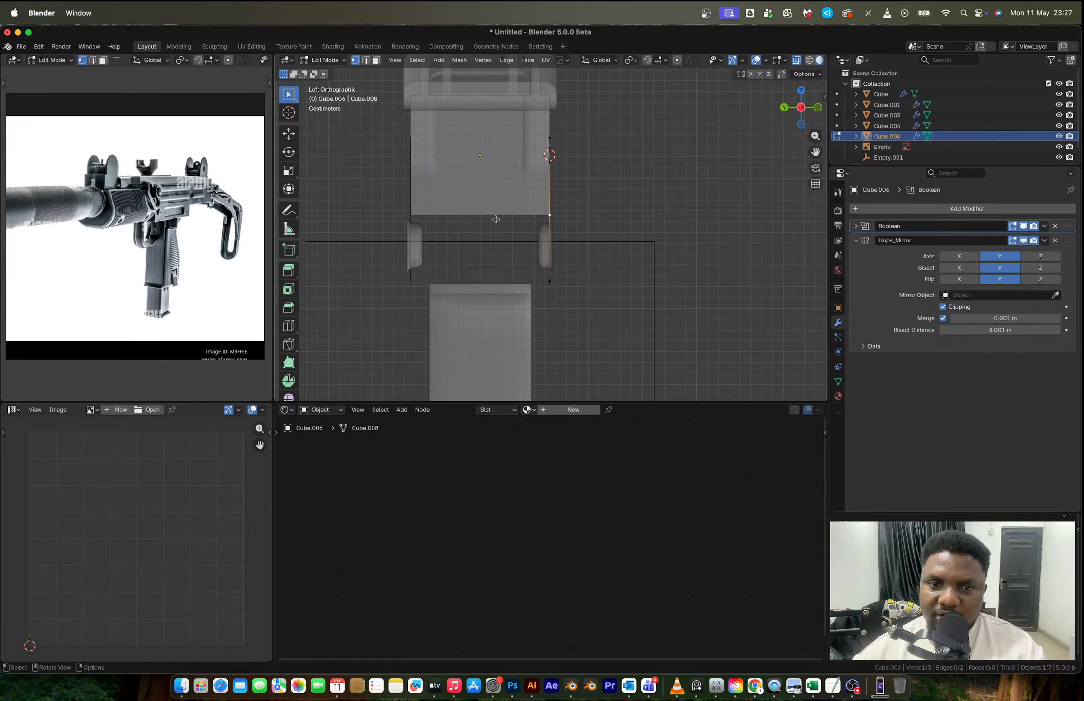
pyautogui.press('g')
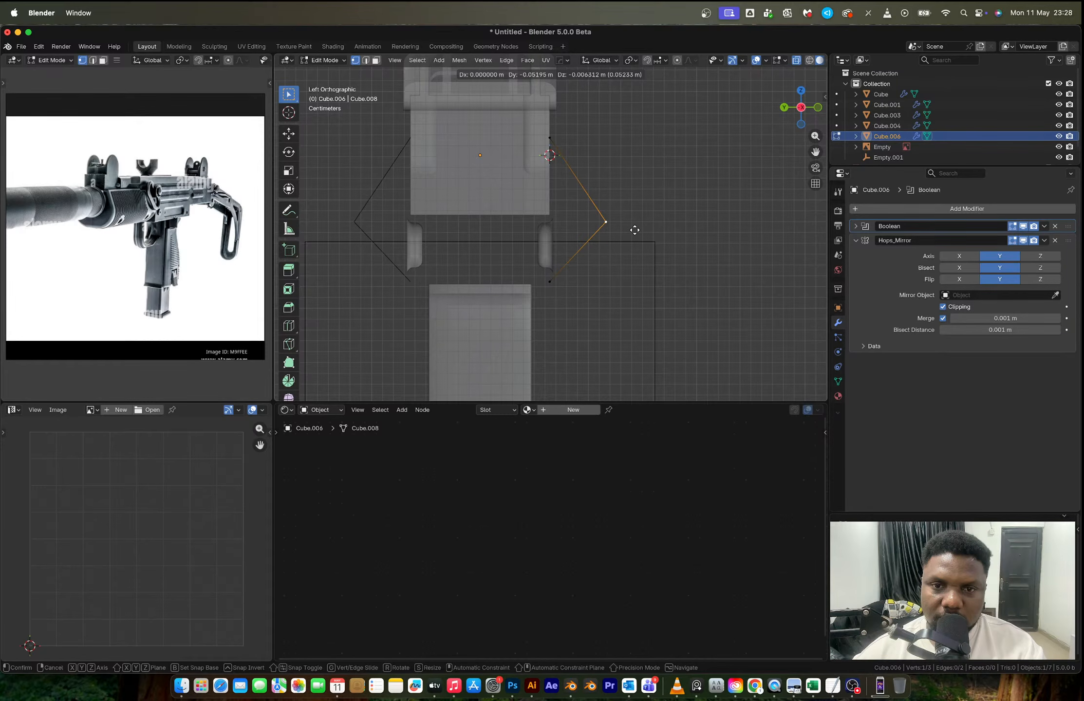
pyautogui.click(634, 229)
# - Try a vertex bevel on the profile's outer point, cancel it, and move the point lower toward the profile's bottom end
pyautogui.hotkey('ctrl', 'shift', 'b')
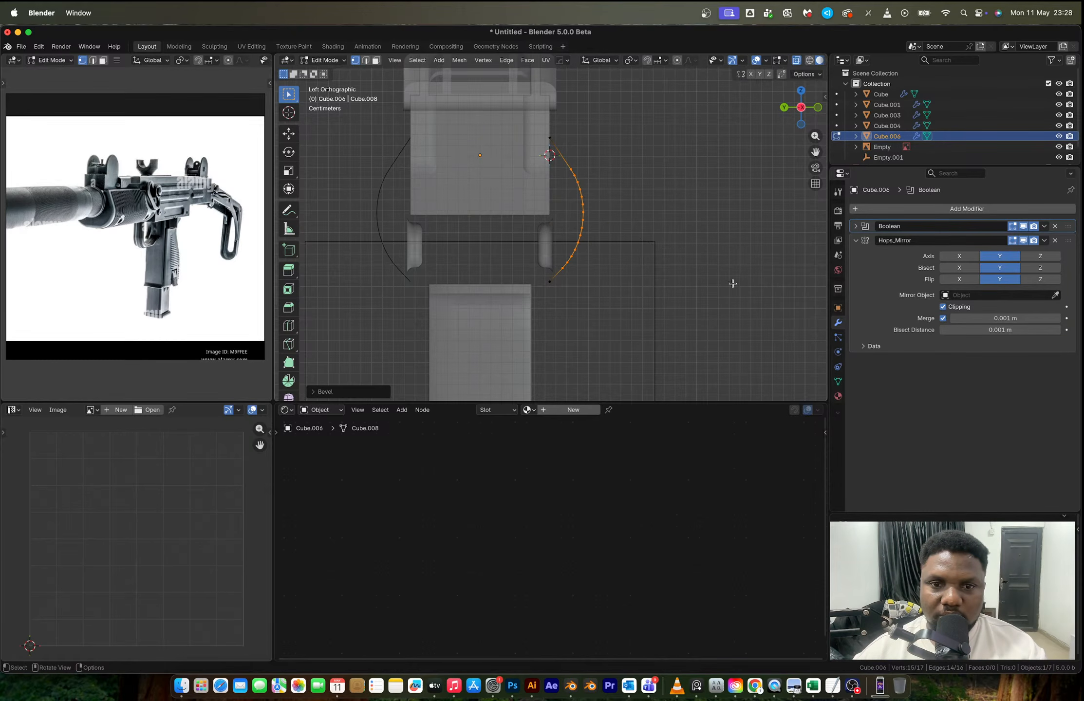
pyautogui.press('Escape')
pyautogui.press('g')
pyautogui.click(617, 269)
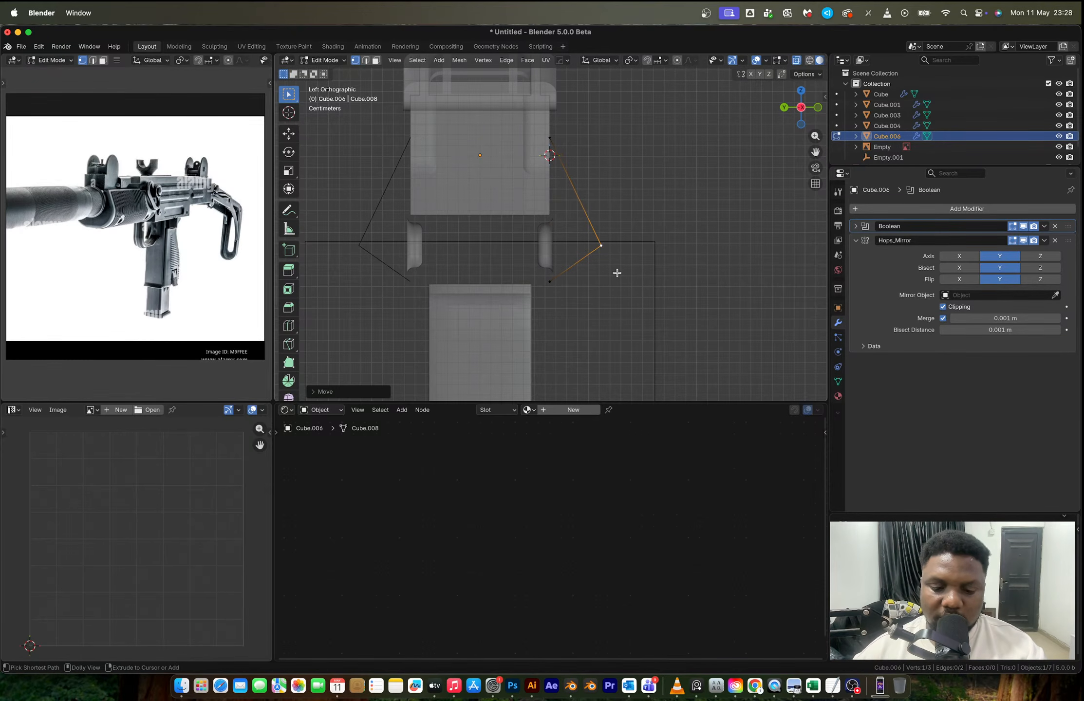
# - Round the profile's outer point with a vertex bevel of about 0.049 m and 8 segments, and return to Object Mode
pyautogui.hotkey('ctrl', 'shift', 'b')
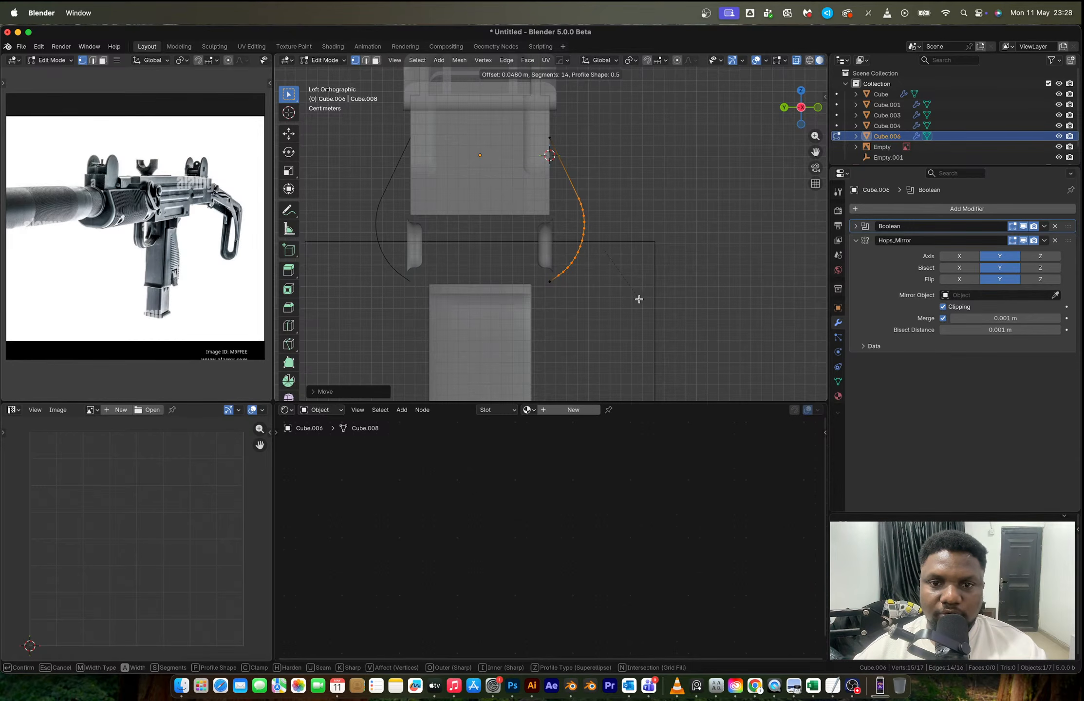
pyautogui.scroll(-6, 639, 299)
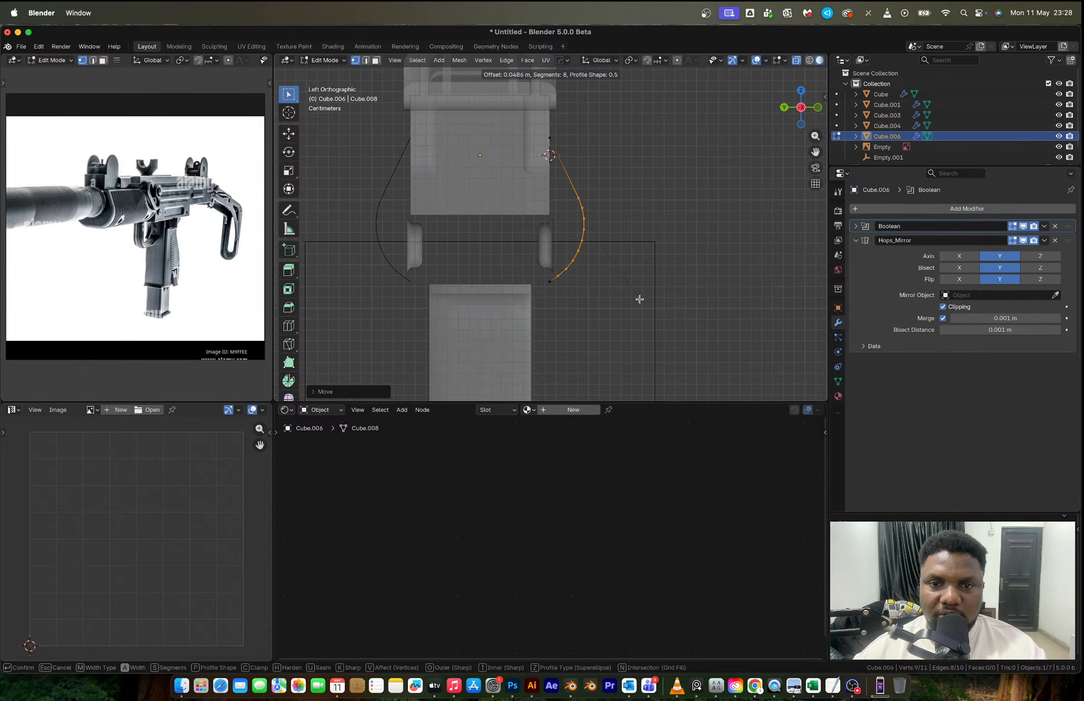
pyautogui.click(639, 299)
pyautogui.moveTo(621, 191); pyautogui.dragTo(516, 185, button='middle')
pyautogui.press('Tab')
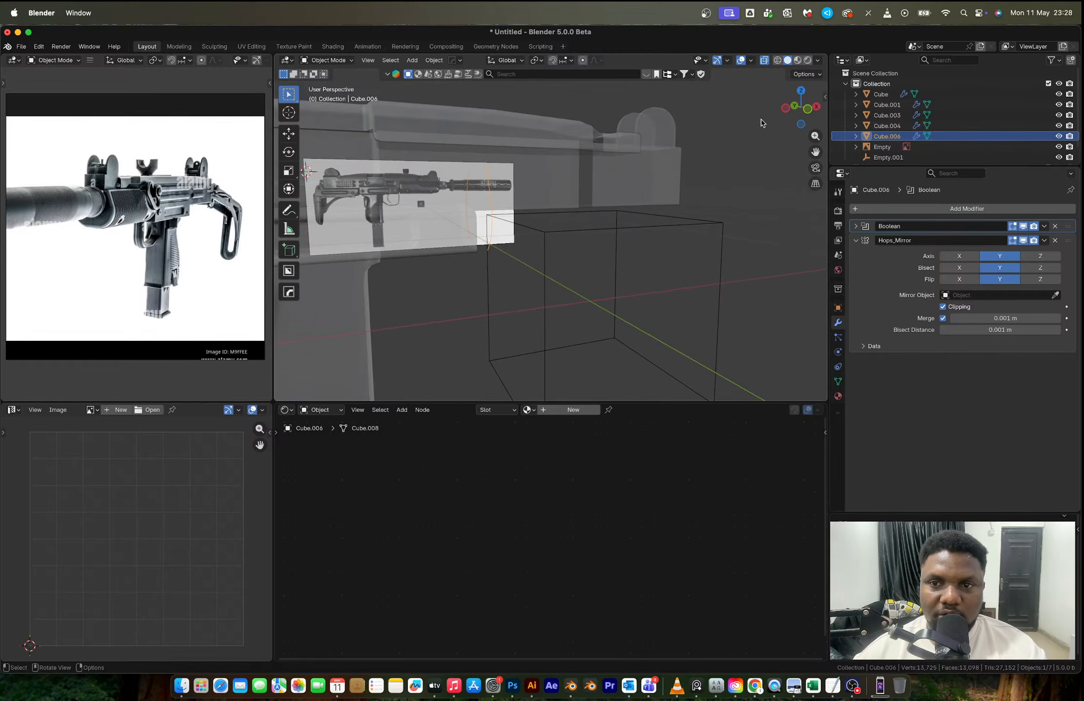
# - In front view, extrude the whole curved profile forward along X to form the handguard's rear section
pyautogui.click(807, 109)
pyautogui.scroll(3, 551, 196)
pyautogui.press('Tab')
pyautogui.press('a')
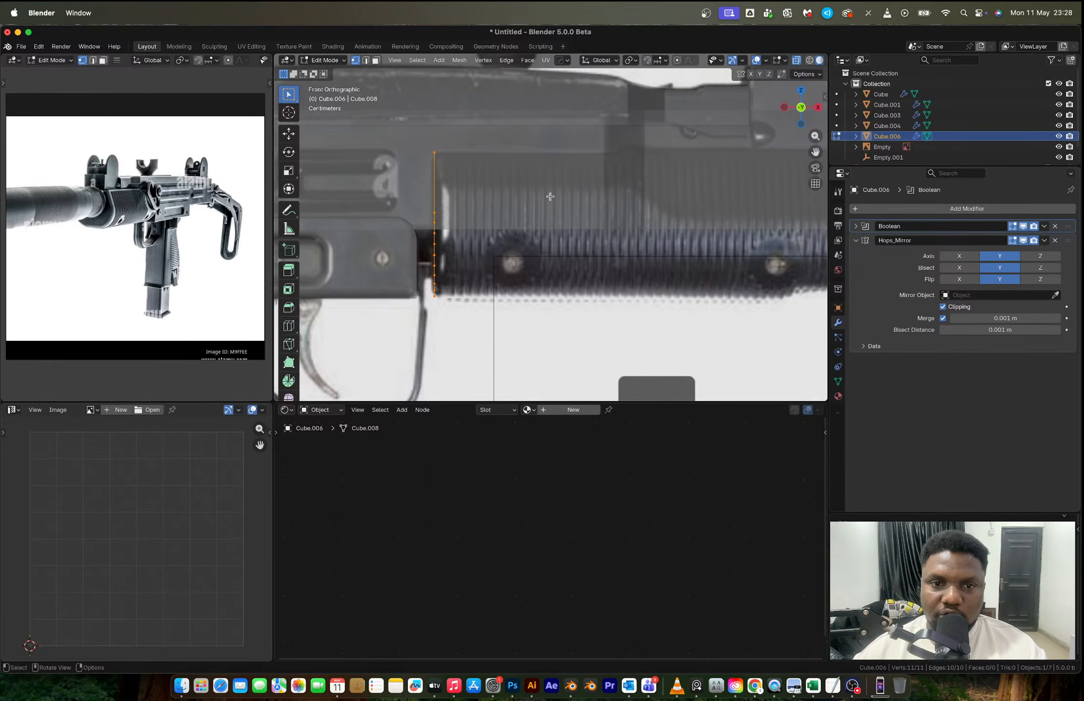
pyautogui.scroll(-2, 487, 215)
pyautogui.keyDown('shift'); pyautogui.moveTo(523, 215); pyautogui.dragTo(423, 212, button='middle'); pyautogui.keyUp('shift')
pyautogui.press('e')
pyautogui.press('x')
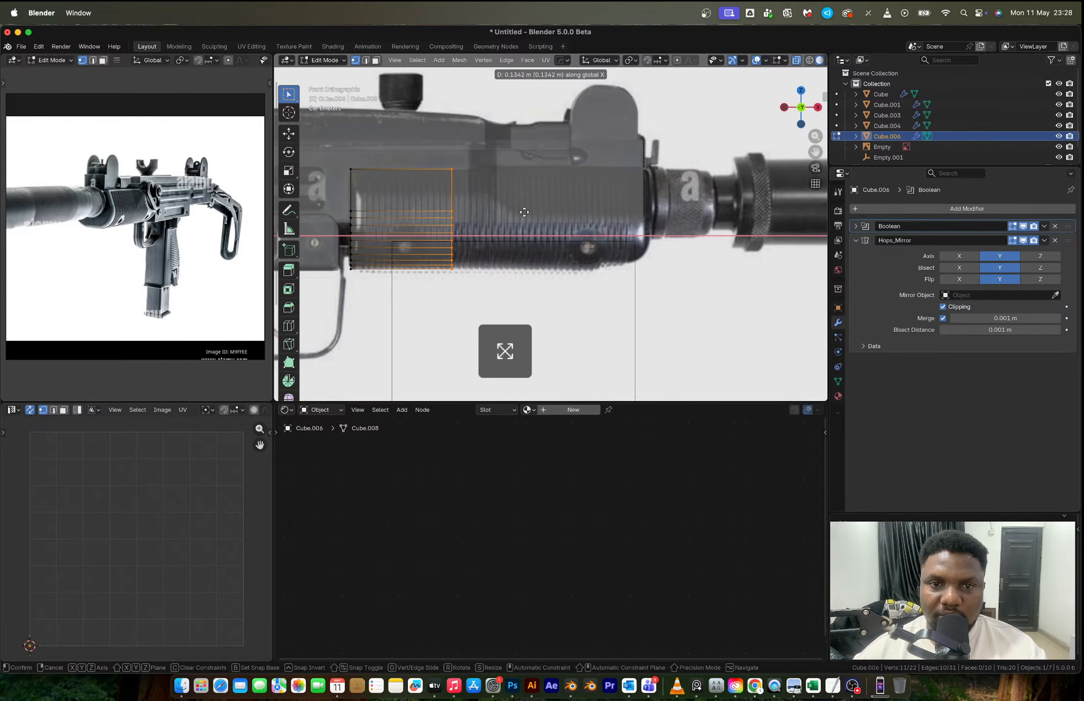
pyautogui.click(562, 215)
# - Extrude the handguard forward along X in two short sections, the second about 0.021 m, and a final 0.162 m section reaching the receiver's front end
pyautogui.press('e')
pyautogui.press('x')
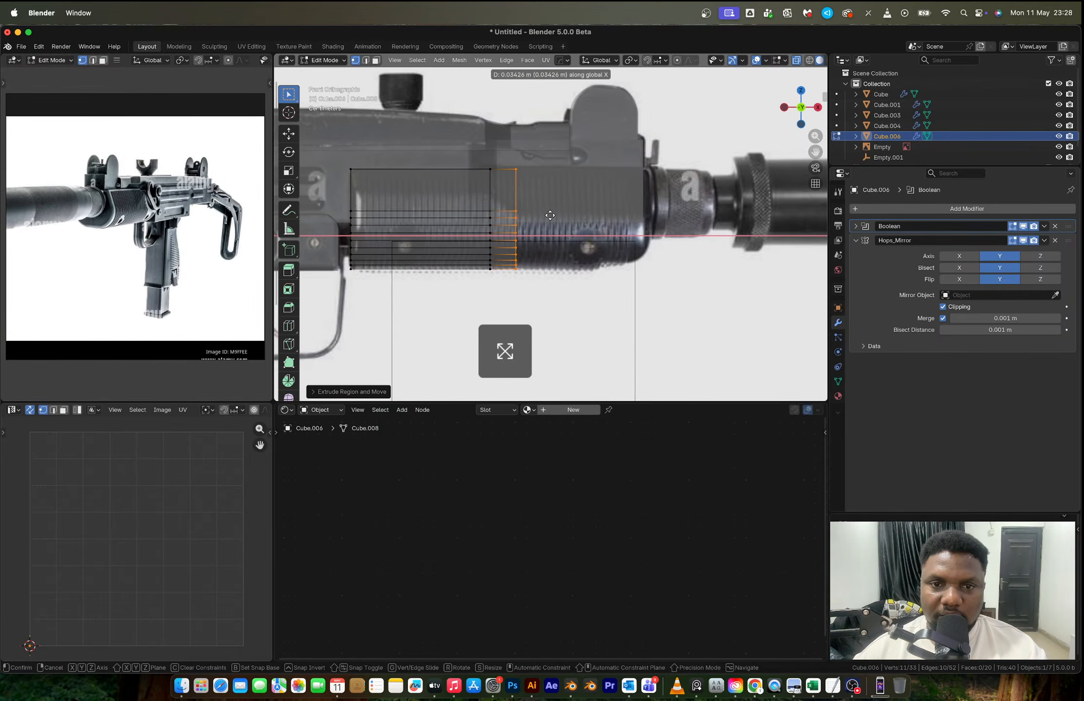
pyautogui.click(540, 217)
pyautogui.press('e')
pyautogui.press('x')
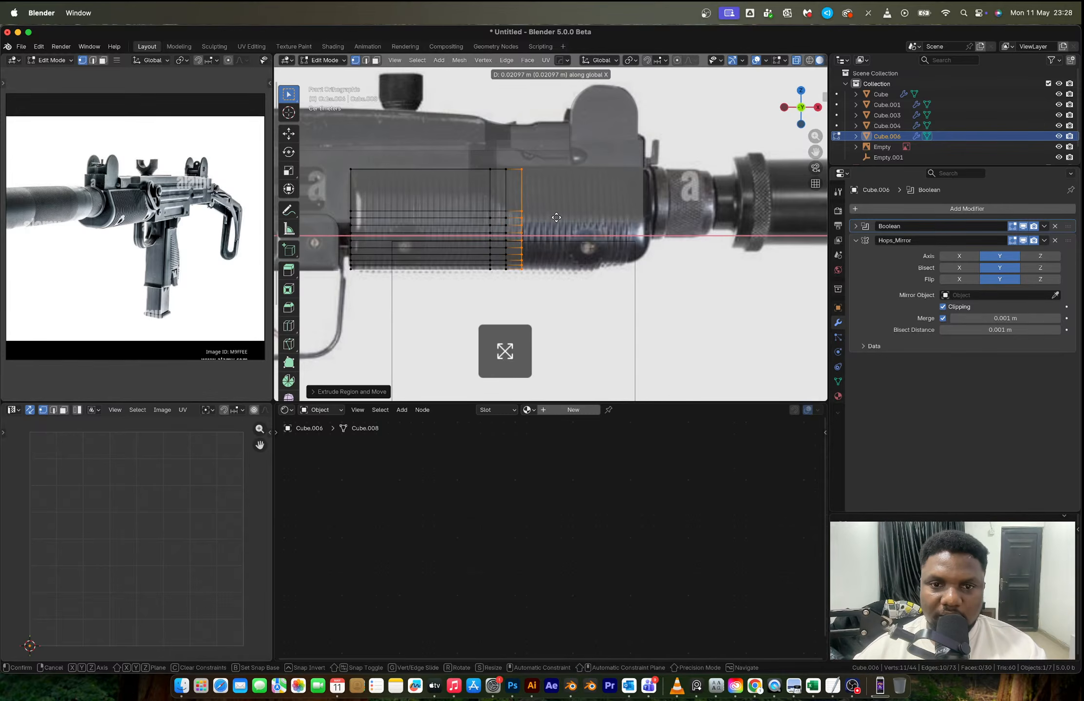
pyautogui.click(556, 217)
pyautogui.press('x')
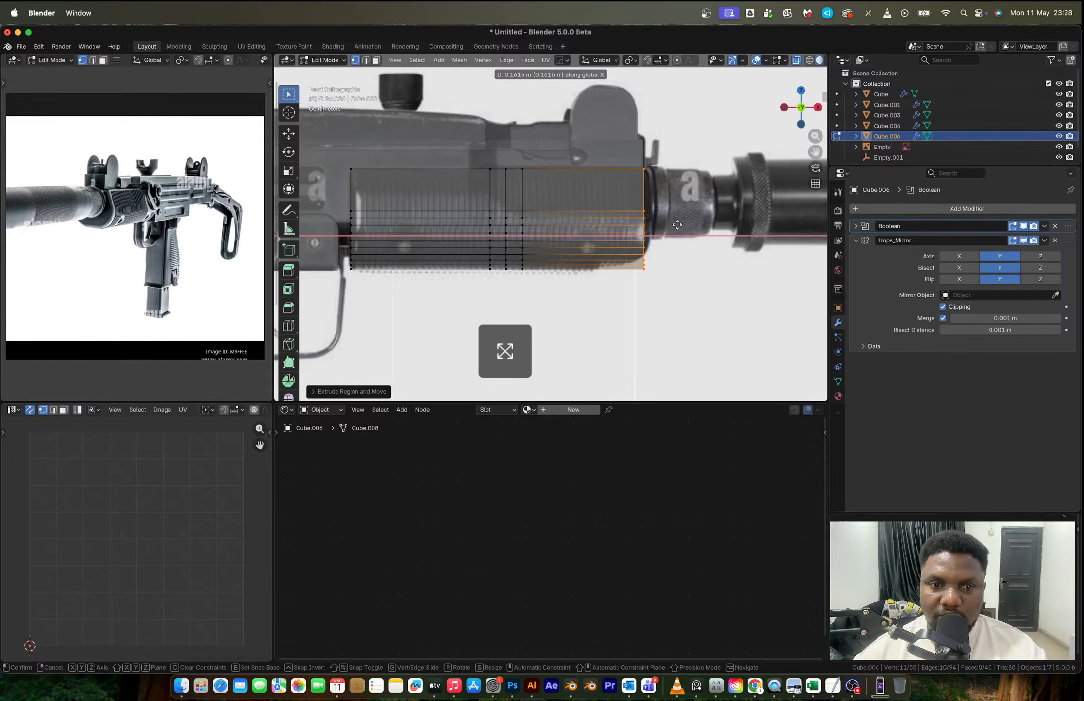
pyautogui.click(677, 224)
pyautogui.scroll(4, 521, 199)
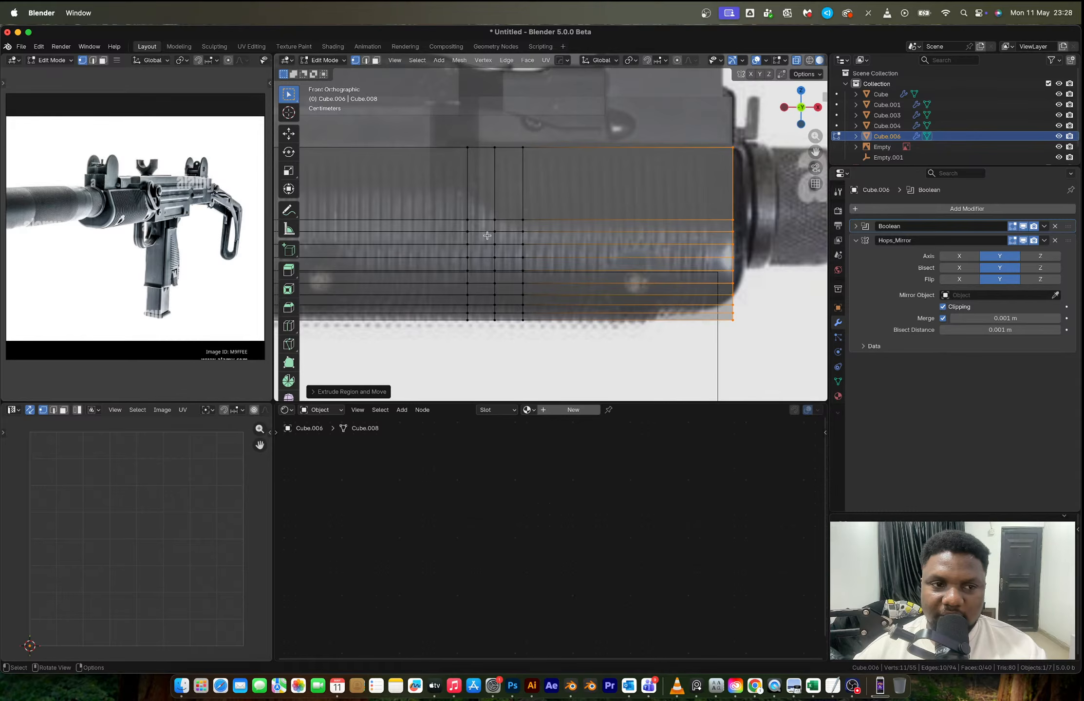
# - Dissolve the uppermost lengthwise edge line between the handguard's flat side and its rounded lower part
pyautogui.scroll(3, 487, 236)
pyautogui.press('2')
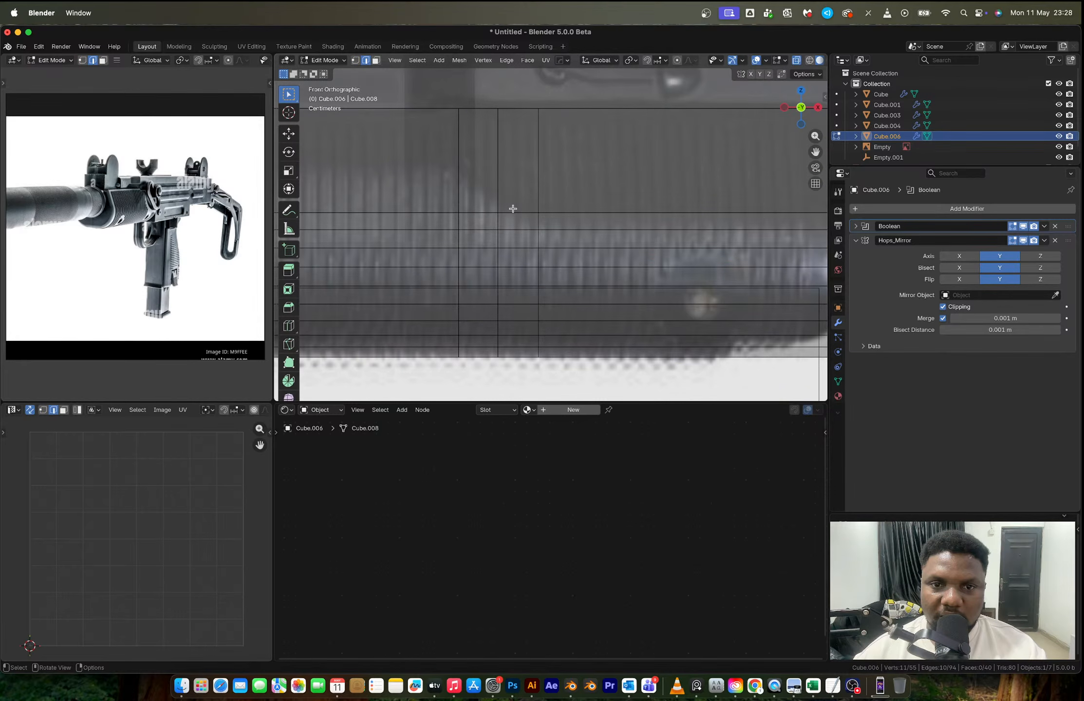
pyautogui.keyDown('alt'); pyautogui.click(513, 211); pyautogui.keyUp('alt')
pyautogui.press('x')
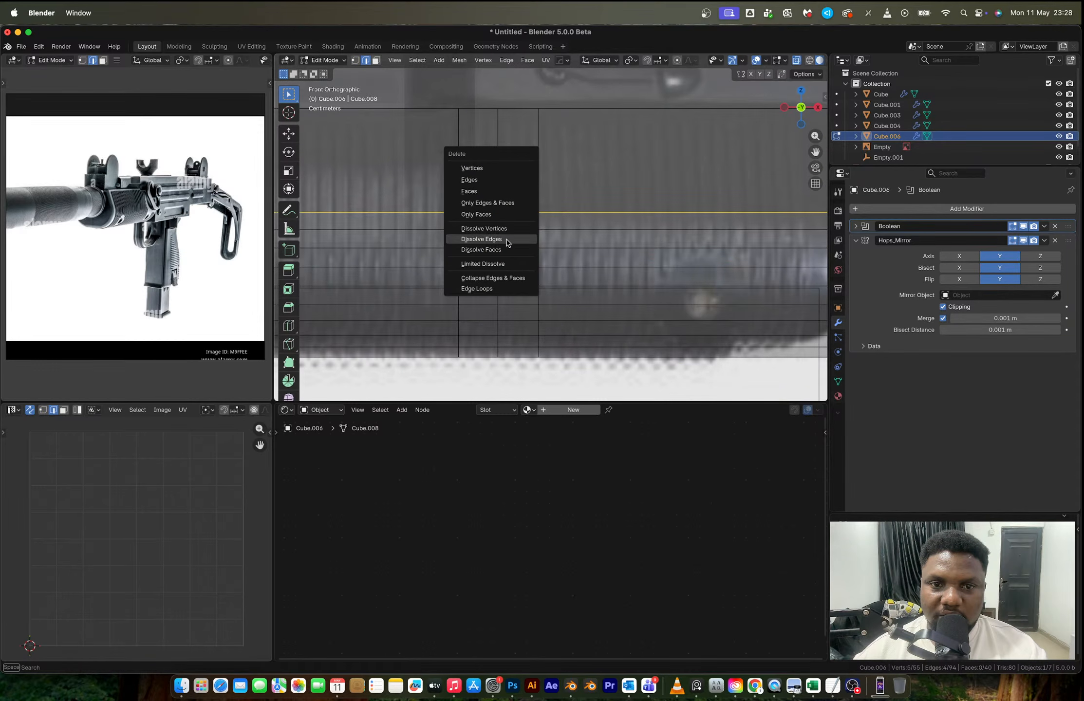
pyautogui.click(507, 239)
pyautogui.scroll(-5, 508, 239)
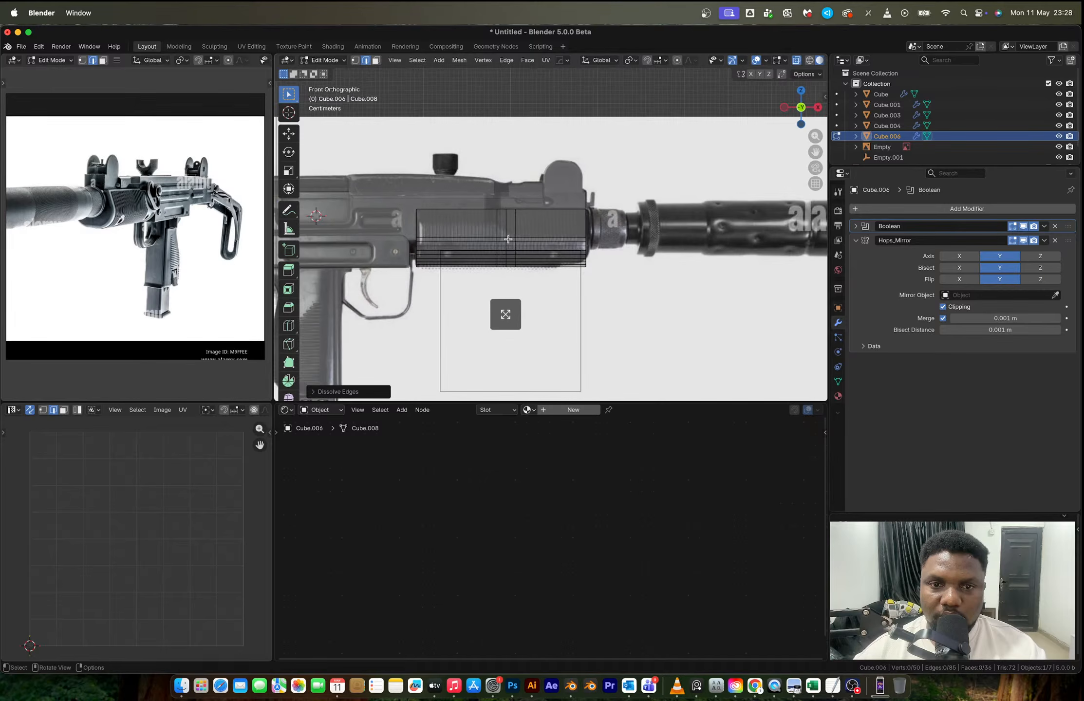
# - Return to Object Mode and mirror the handguard across the Y axis with the mirror gizmo
pyautogui.press('Tab')
pyautogui.moveTo(508, 239); pyautogui.dragTo(578, 265, button='middle')
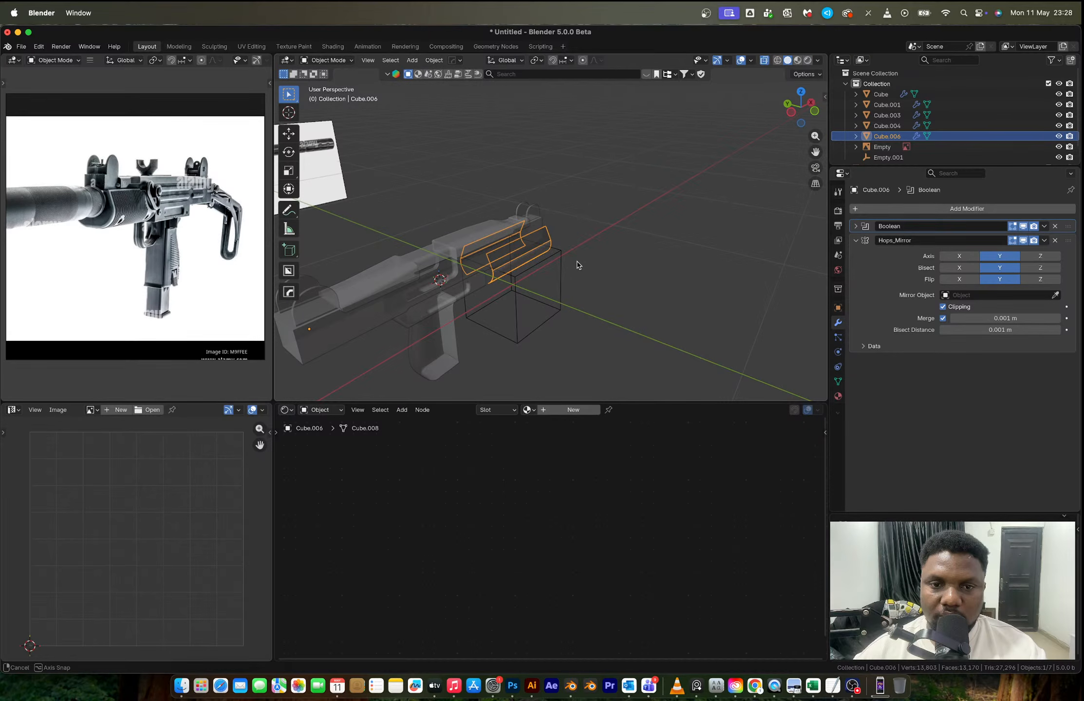
pyautogui.hotkey('alt', 'x')
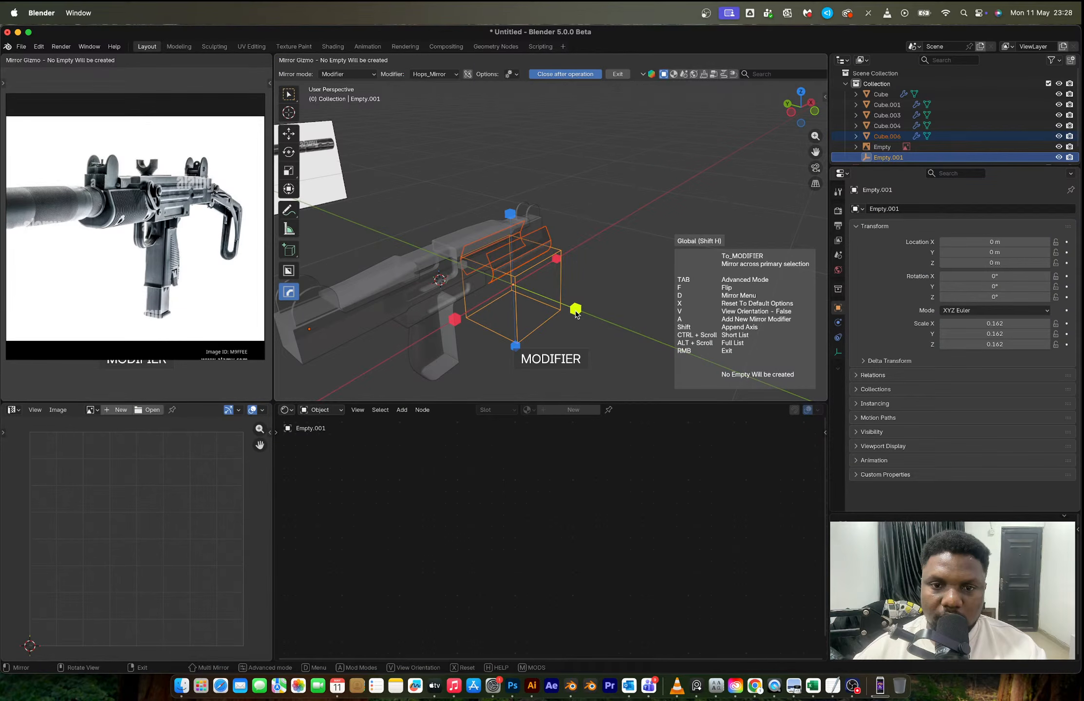
pyautogui.click(576, 309)
# - In Edit Mode, select the lengthwise edge loop along the handguard's open lower border from underneath
pyautogui.moveTo(576, 309); pyautogui.dragTo(540, 207, button='middle')
pyautogui.scroll(5, 477, 234)
pyautogui.press('Tab')
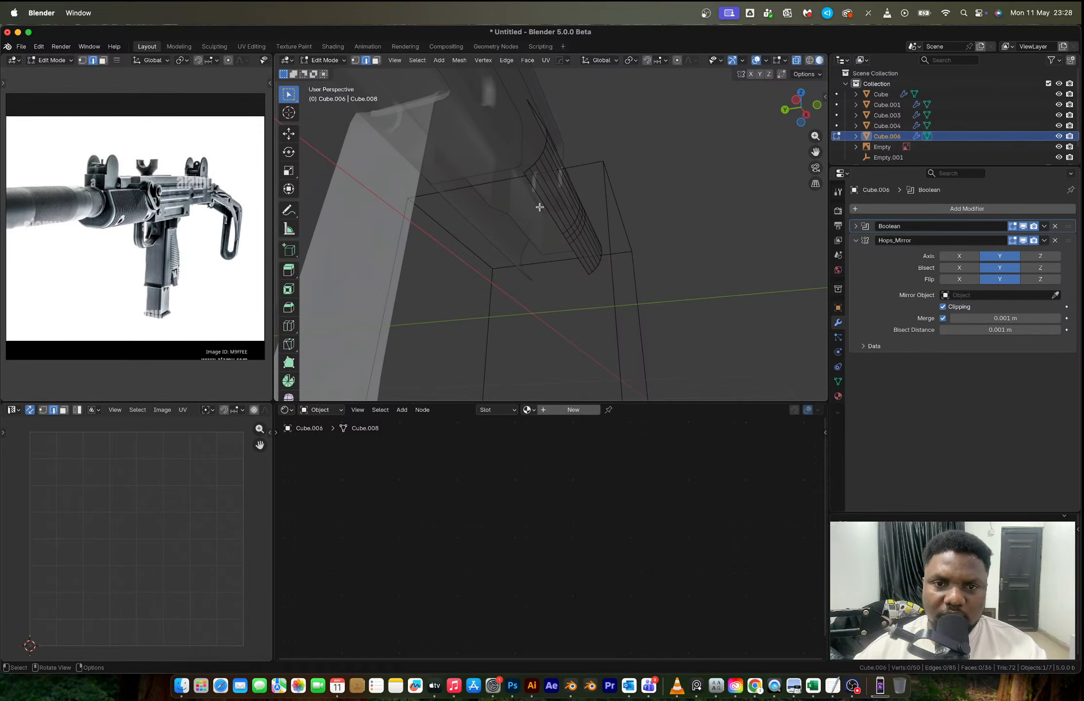
pyautogui.keyDown('alt'); pyautogui.click(540, 207); pyautogui.keyUp('alt')
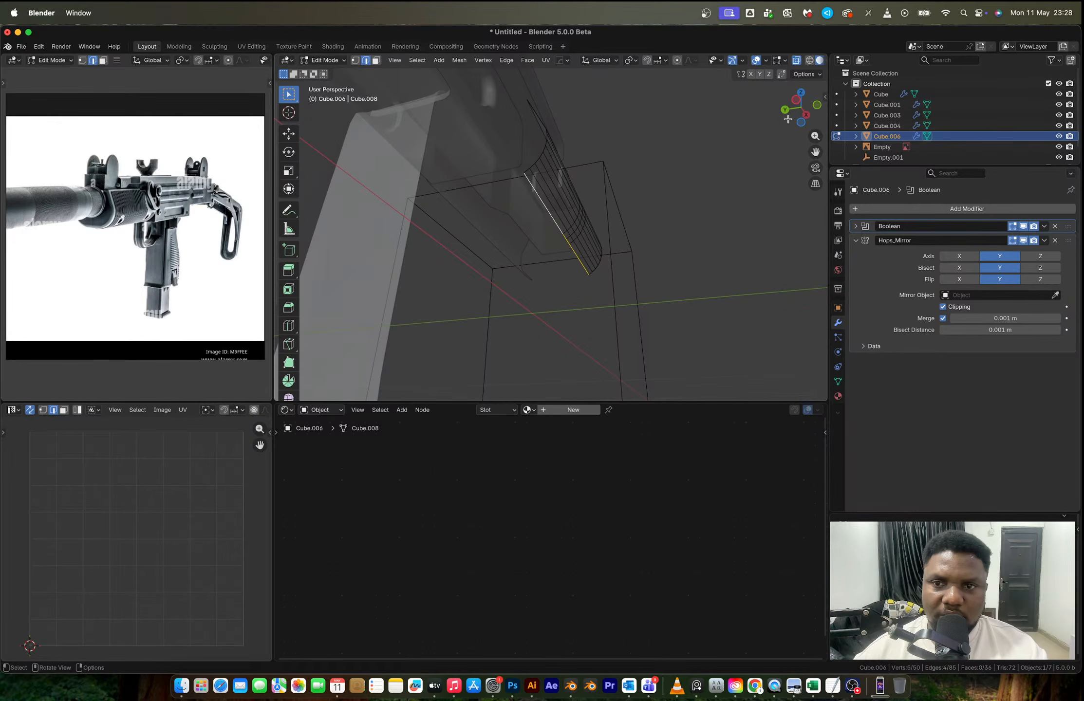
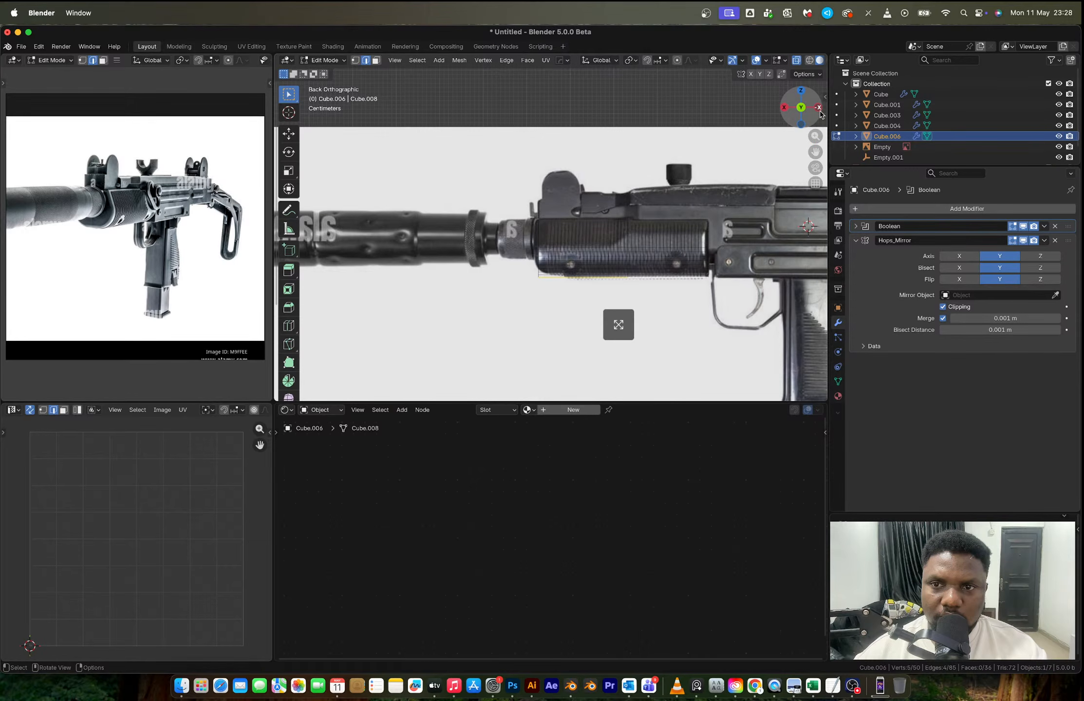
# - Extrude the handguard's lower border edges inward to the centre line in three sections, the first two about 0.026 m each
pyautogui.click(818, 108)
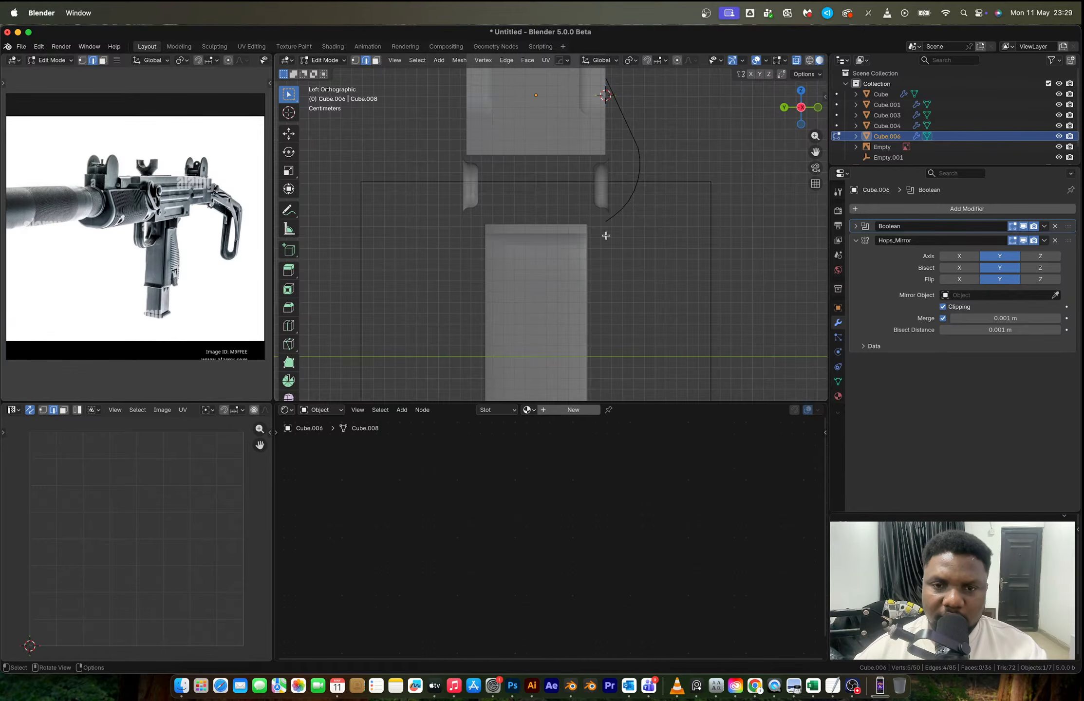
pyautogui.press('g')
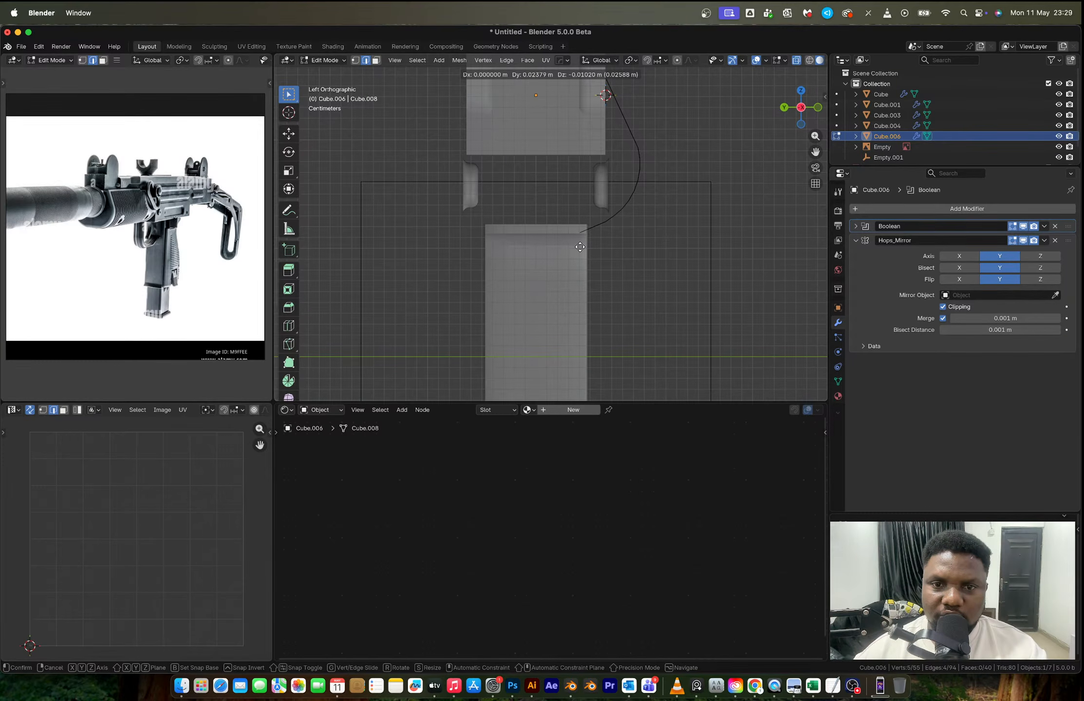
pyautogui.click(580, 247)
pyautogui.press('e')
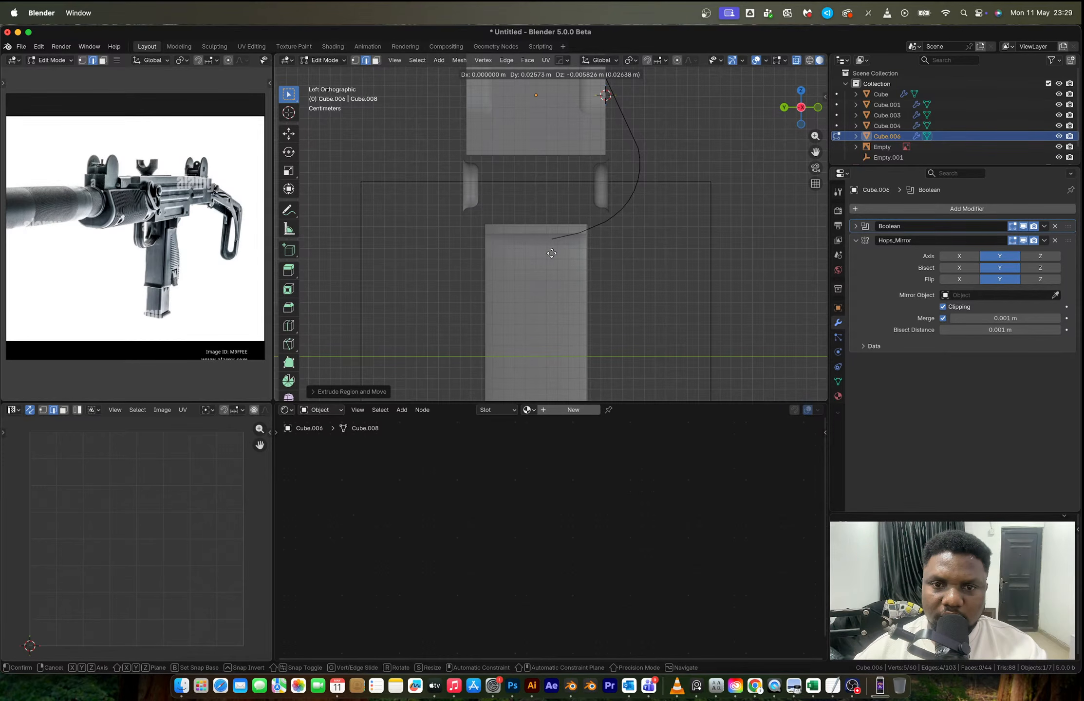
pyautogui.click(551, 253)
pyautogui.press('e')
pyautogui.click(528, 253)
pyautogui.press('Tab')
pyautogui.moveTo(614, 213); pyautogui.dragTo(521, 205, button='middle')
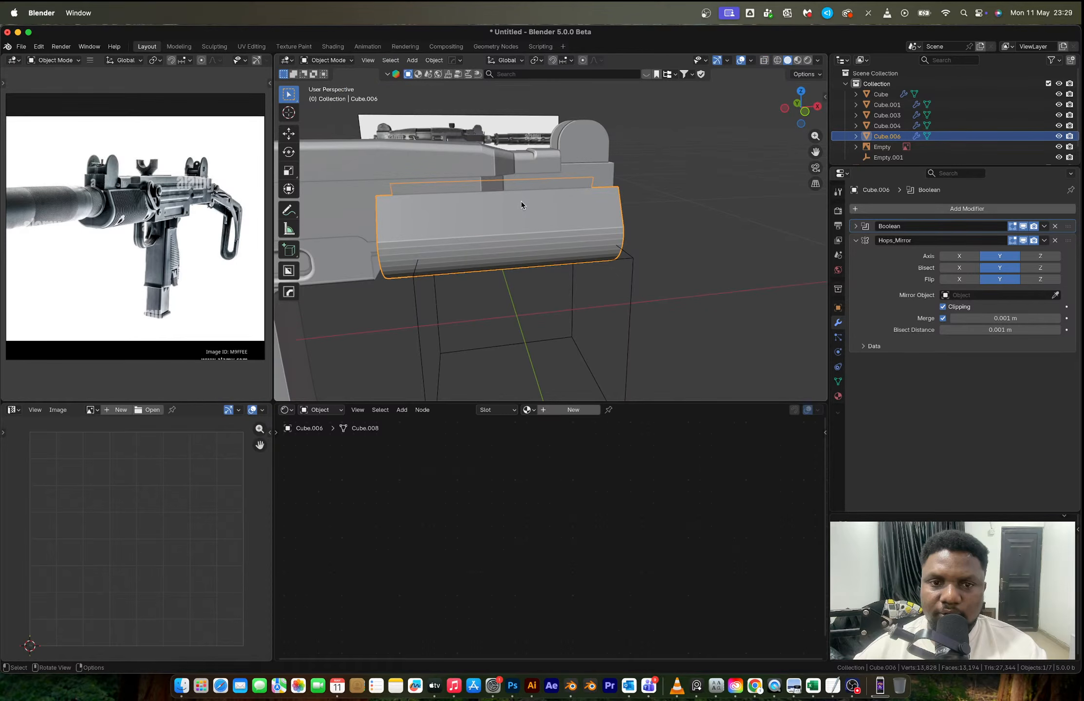
pyautogui.scroll(3, 536, 192)
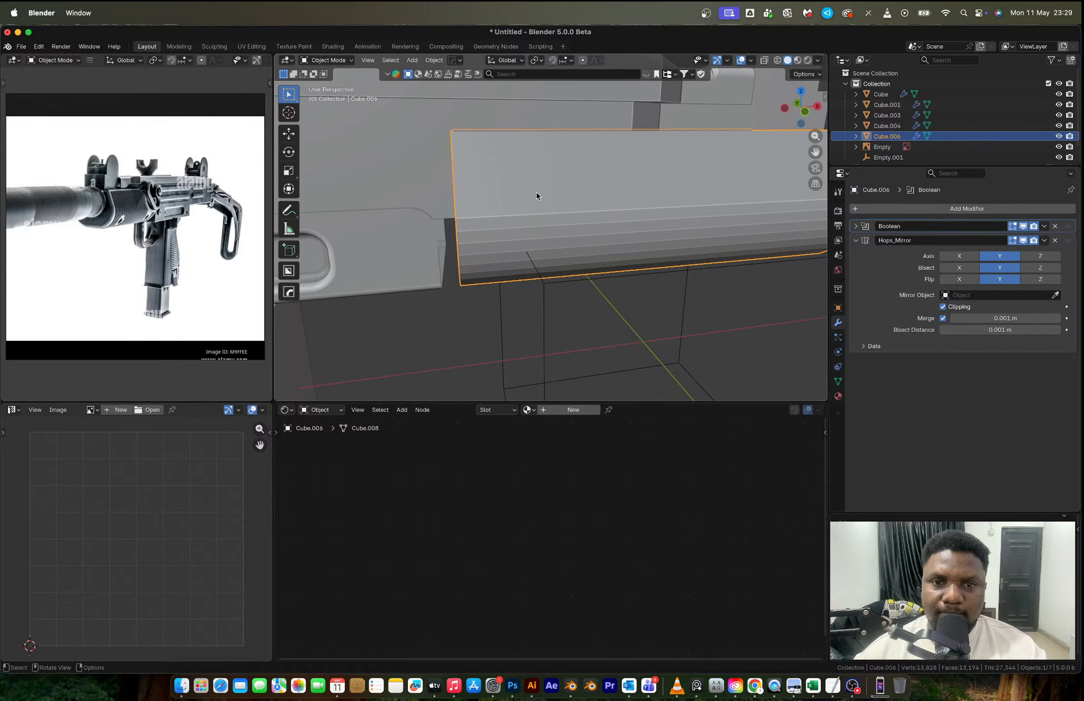
# - In see-through front view, select the vertices along the handguard's front end and make its top corner vertex active
pyautogui.press('Tab')
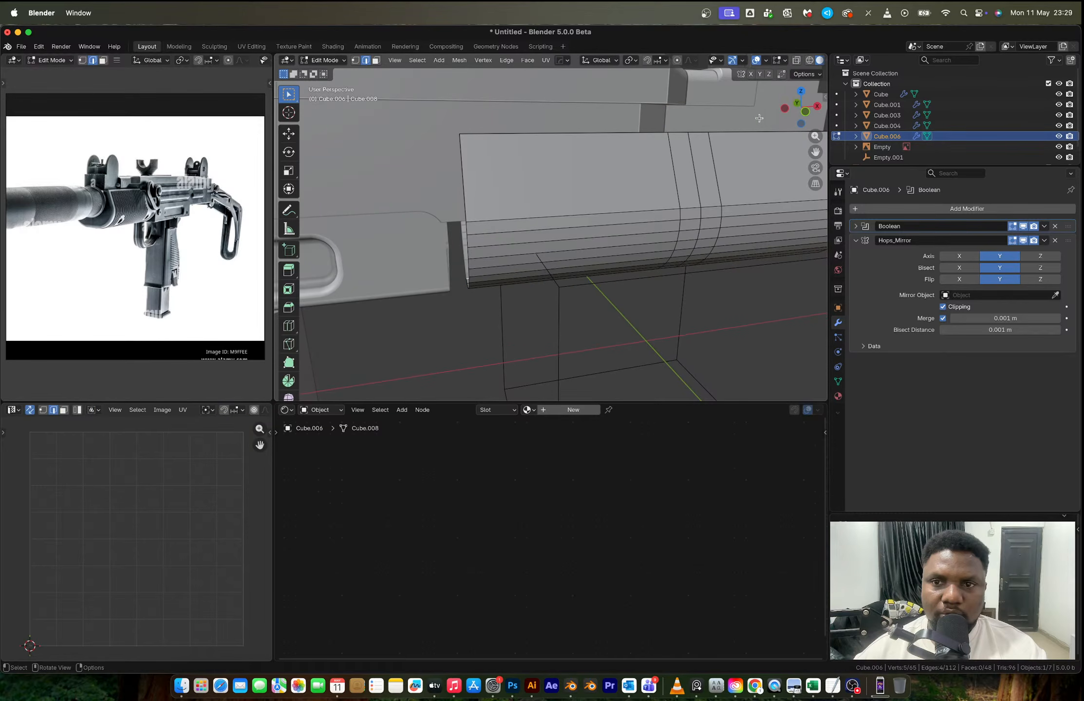
pyautogui.press('KP_1')
pyautogui.hotkey('alt', 'z')
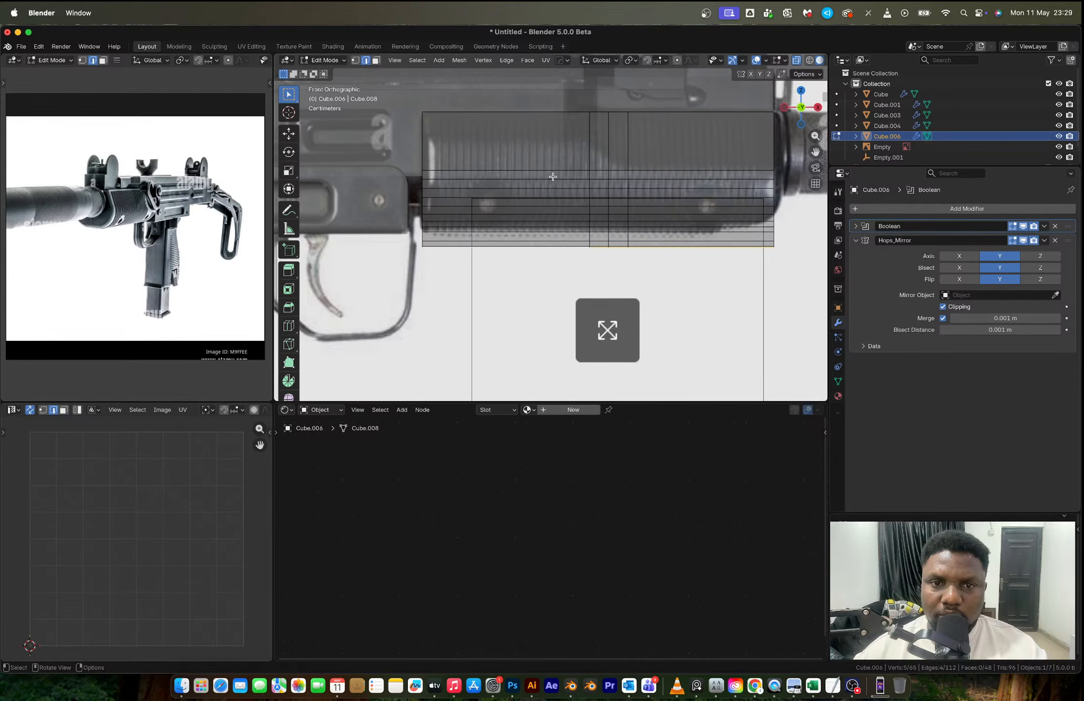
pyautogui.scroll(2, 553, 176)
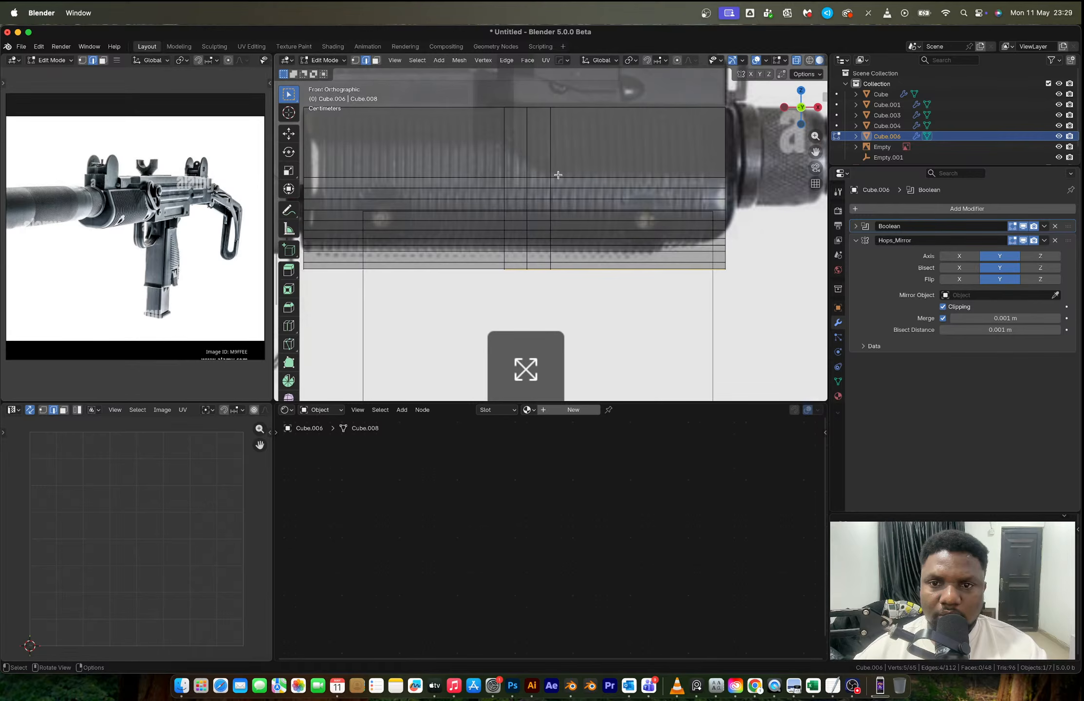
pyautogui.keyDown('shift'); pyautogui.hscroll(5, 558, 174); pyautogui.keyUp('shift')
pyautogui.press('1')
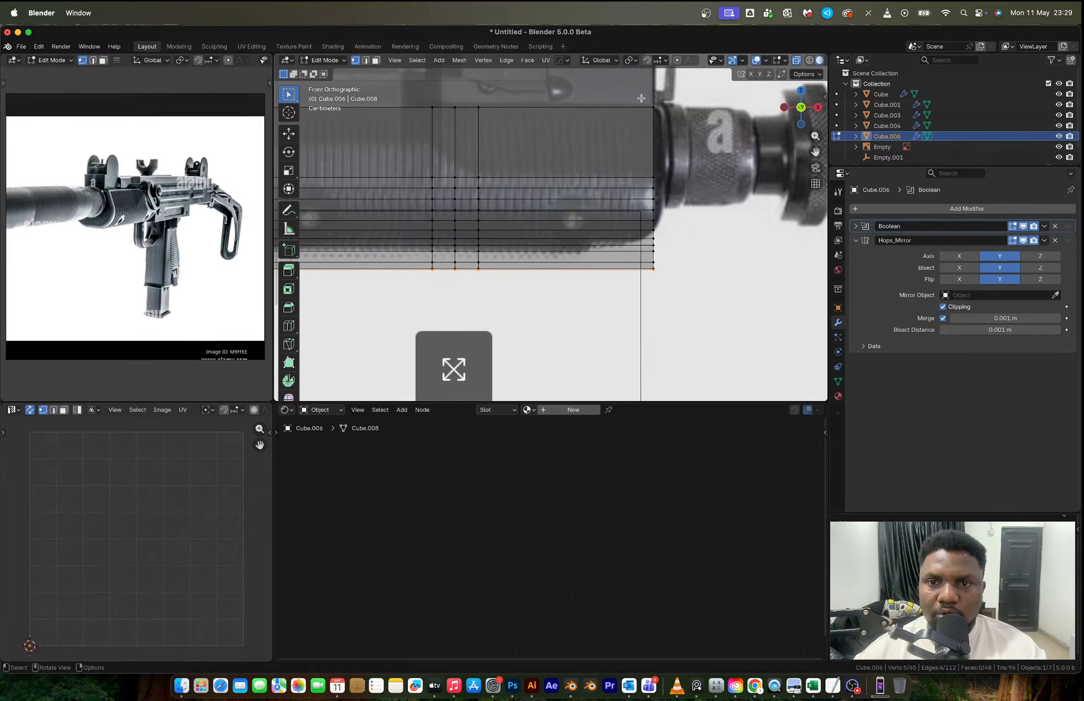
pyautogui.moveTo(675, 94); pyautogui.dragTo(615, 273)
pyautogui.scroll(-1, 615, 273)
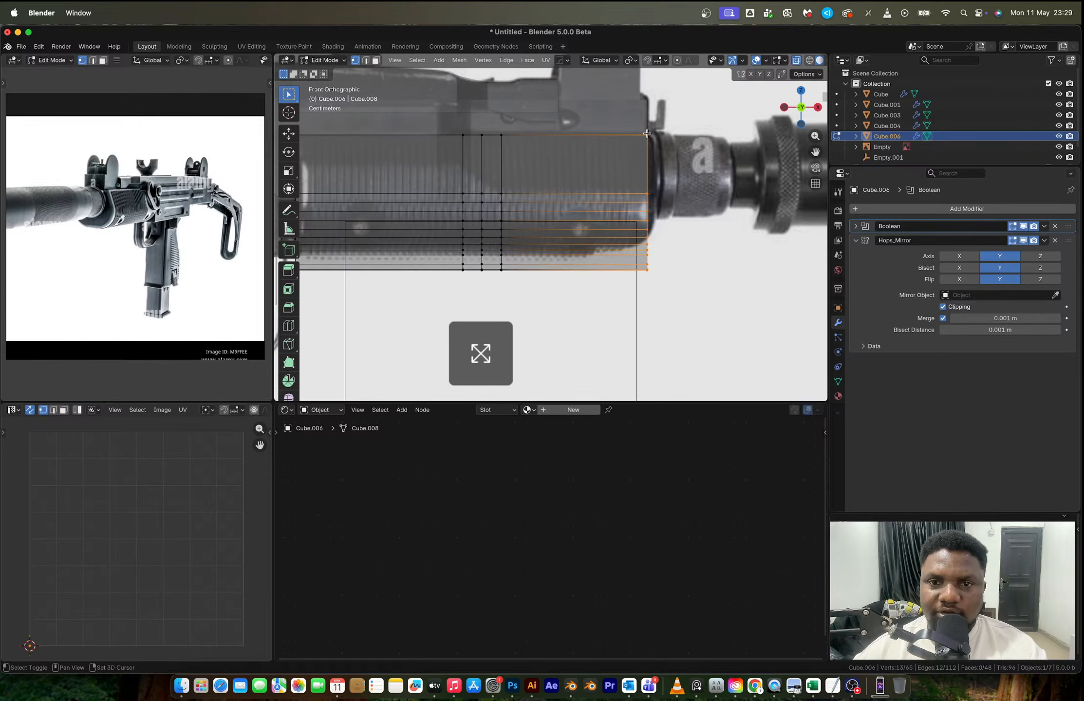
# - Set the pivot to Active Element and scale the whole handguard mesh down along Z to the reference's lower edge
pyautogui.press('a')
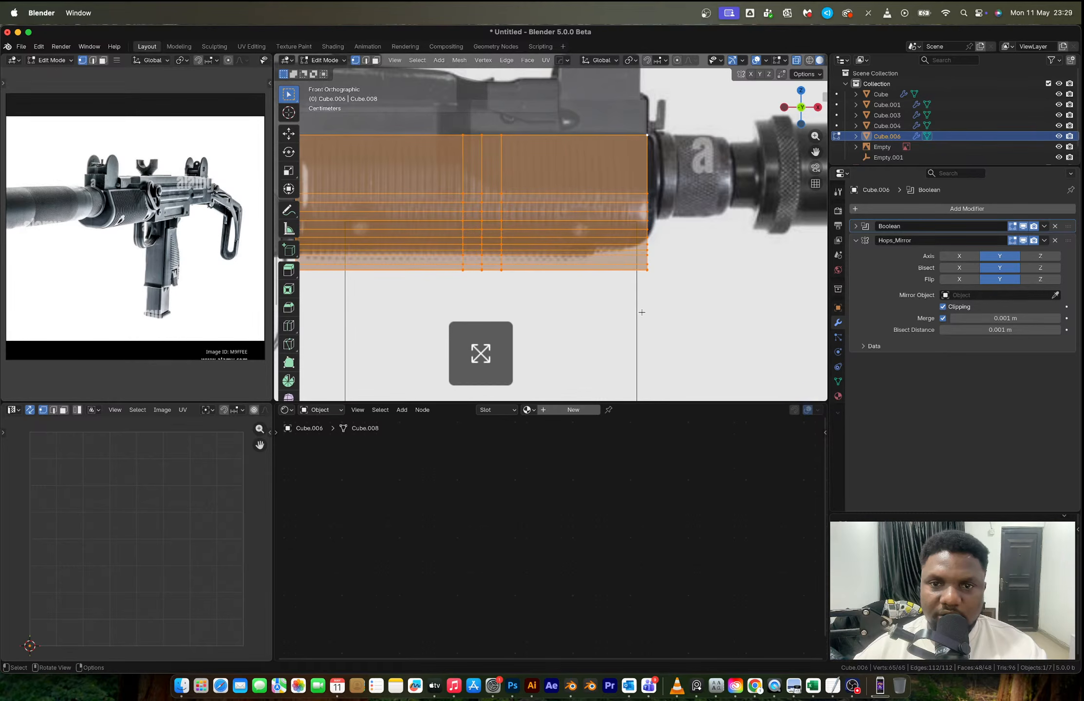
pyautogui.press('.')
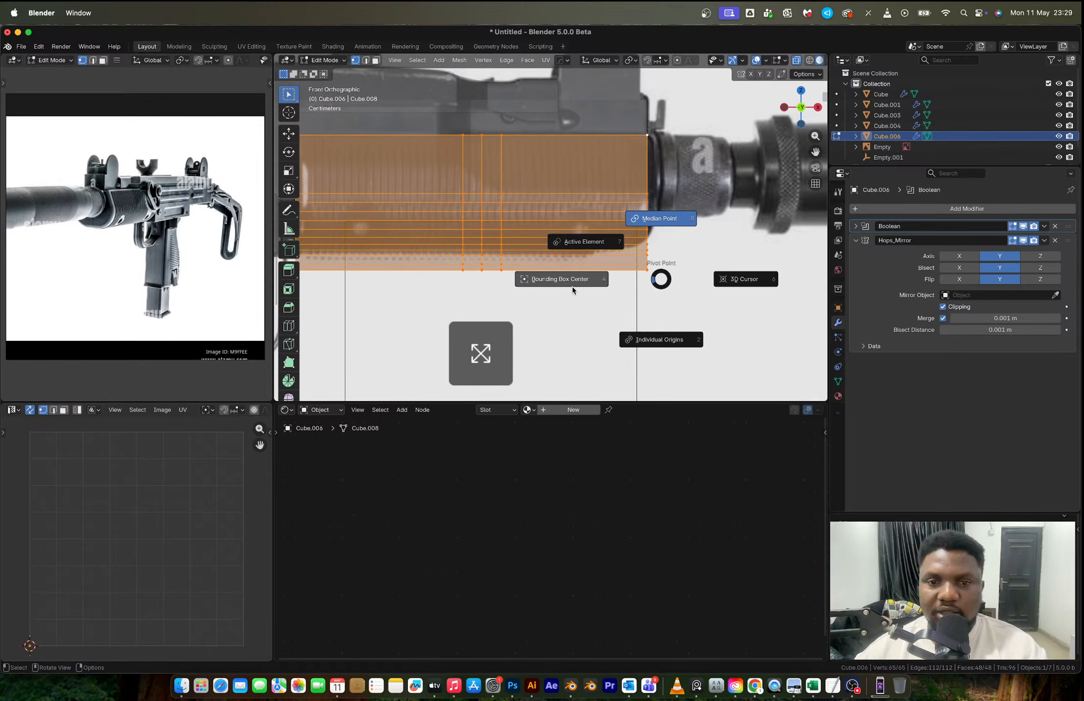
pyautogui.click(572, 287)
pyautogui.press('s')
pyautogui.press('z')
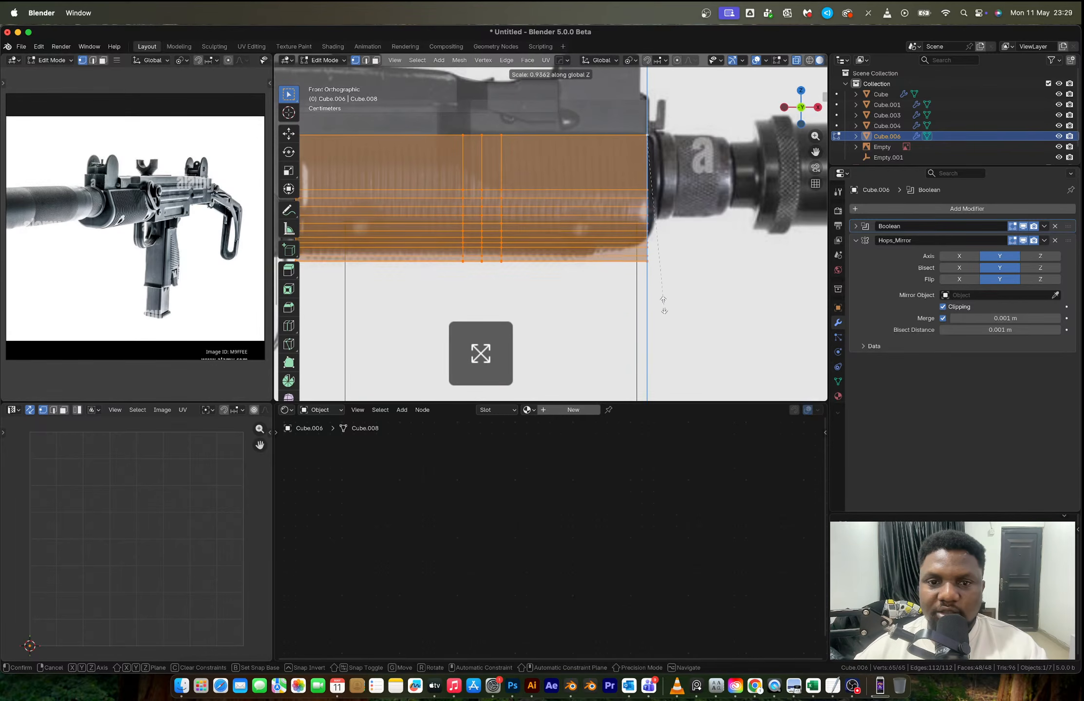
pyautogui.click(660, 300)
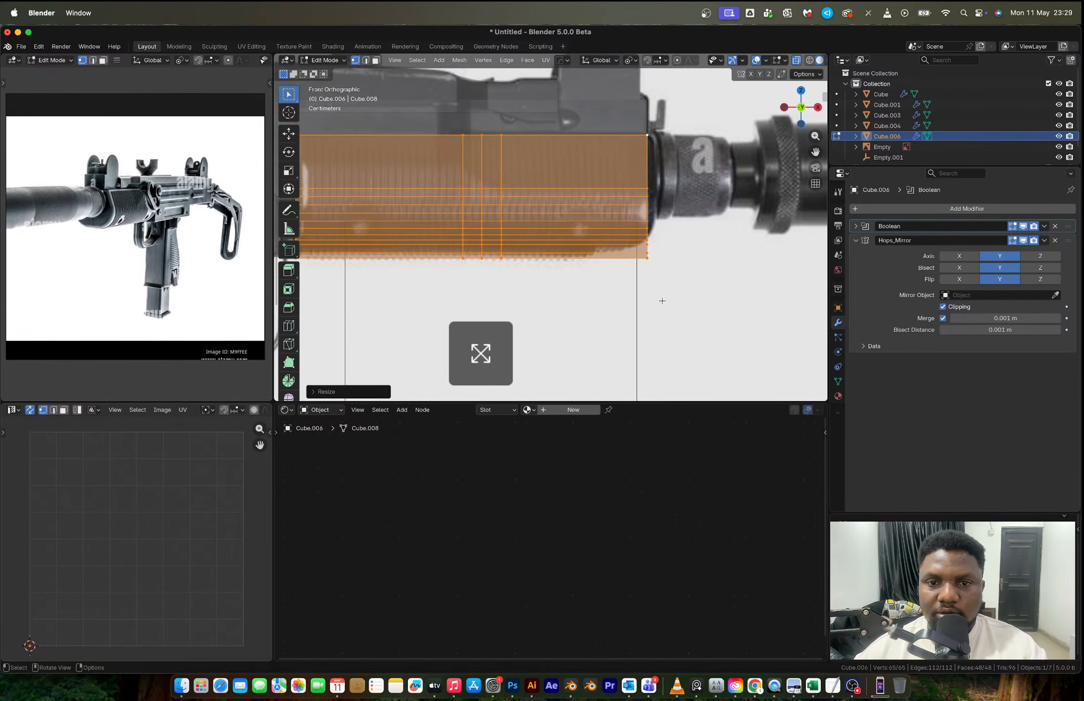
pyautogui.scroll(-2, 593, 228)
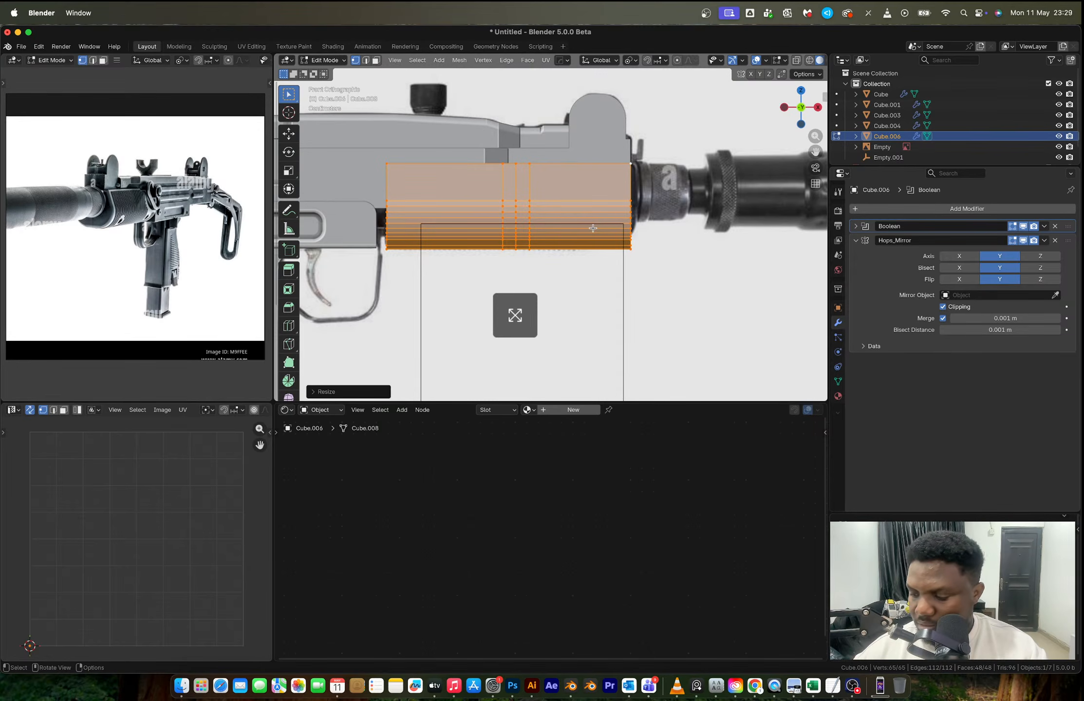
pyautogui.press('Tab')
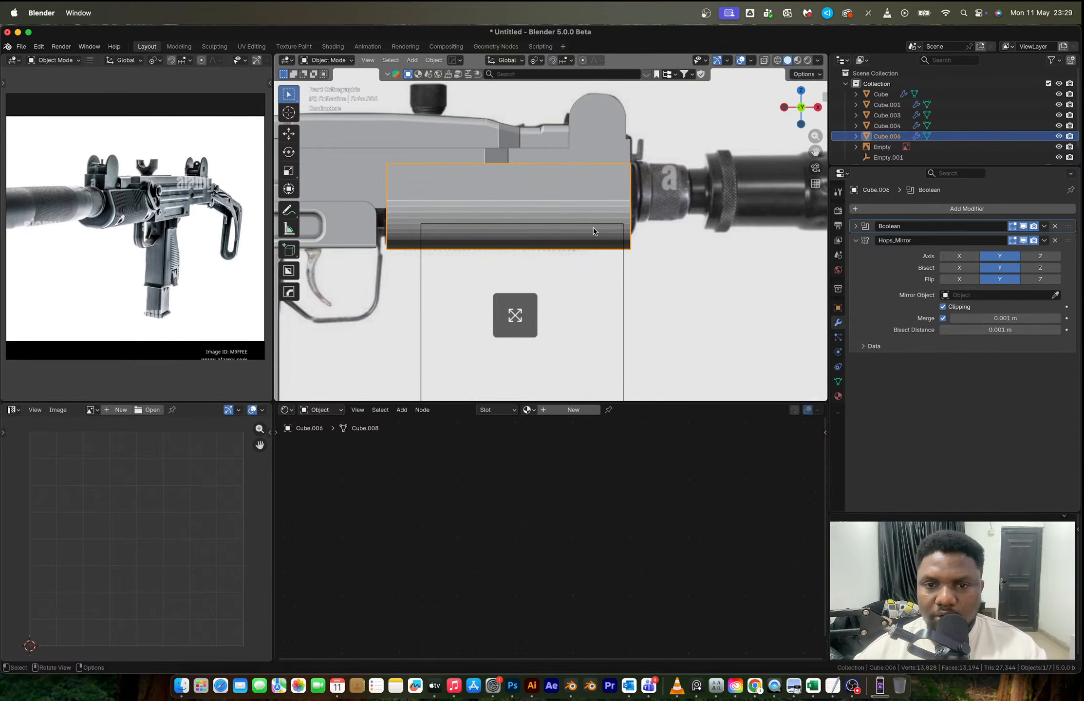
# - Compare the handguard's outline with the reference image in see-through display and inspect its mesh from an angle
pyautogui.click(502, 224)
pyautogui.scroll(3, 503, 224)
pyautogui.hotkey('alt', 'z')
pyautogui.keyDown('shift'); pyautogui.moveTo(614, 213); pyautogui.dragTo(705, 228, button='middle'); pyautogui.keyUp('shift')
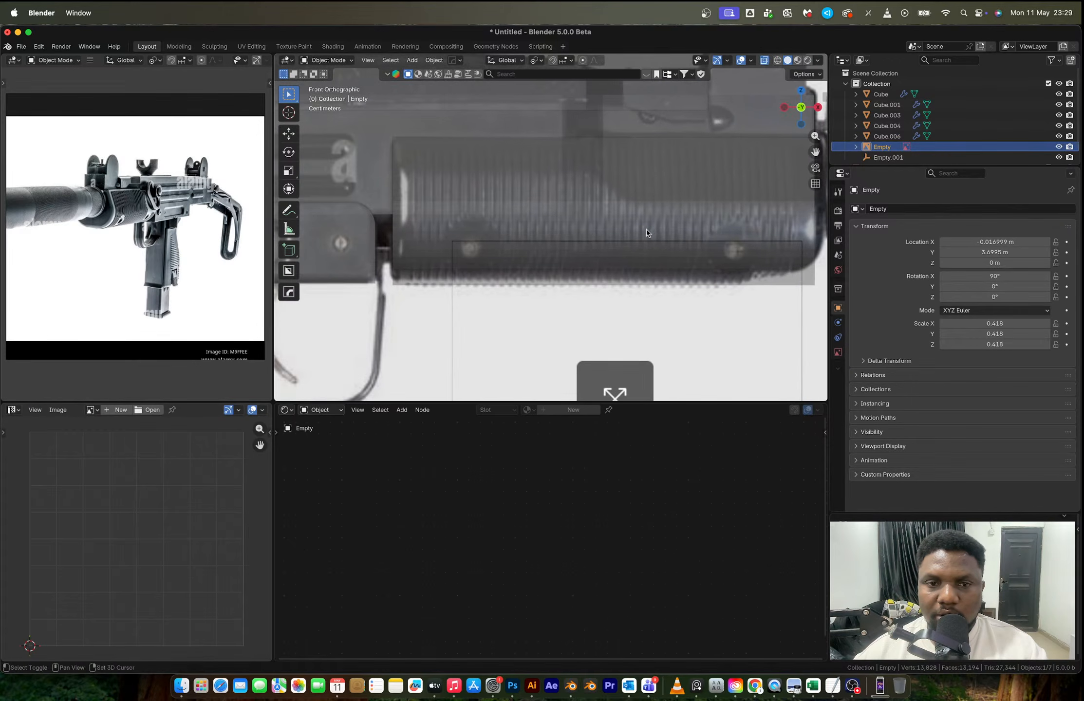
pyautogui.click(479, 216)
pyautogui.press('Tab')
pyautogui.moveTo(479, 216); pyautogui.dragTo(600, 184, button='middle')
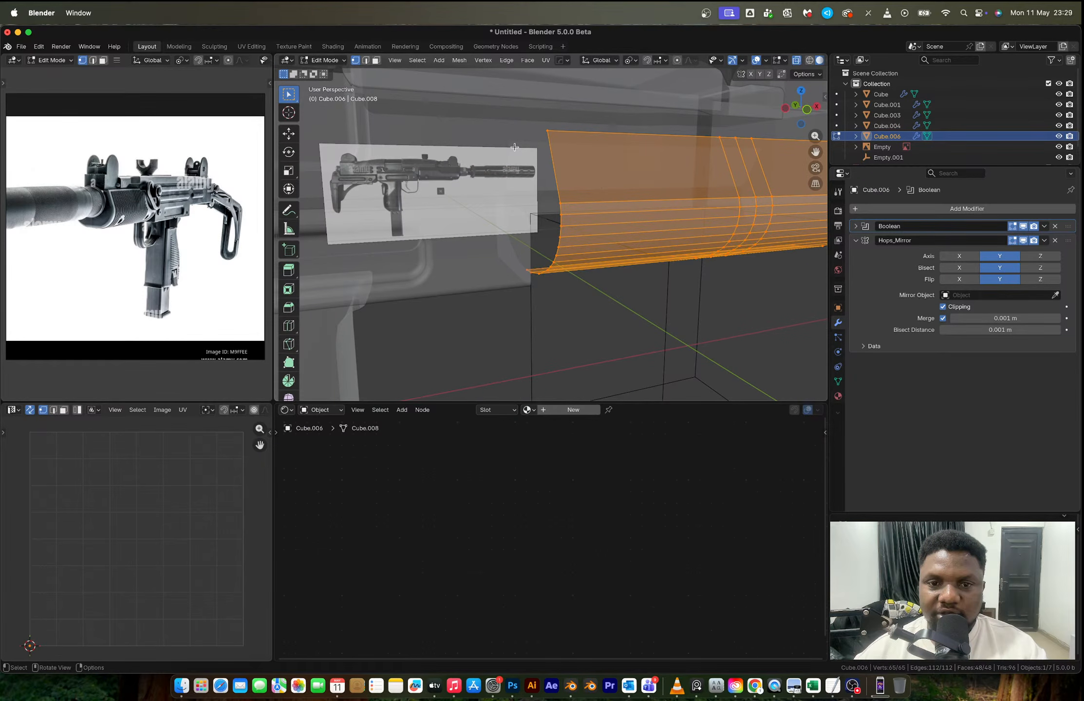
# - Apply the handguard's Hops_Mirror and Boolean modifiers in Object Mode
pyautogui.press('Tab')
pyautogui.hotkey('ctrl', 'a')
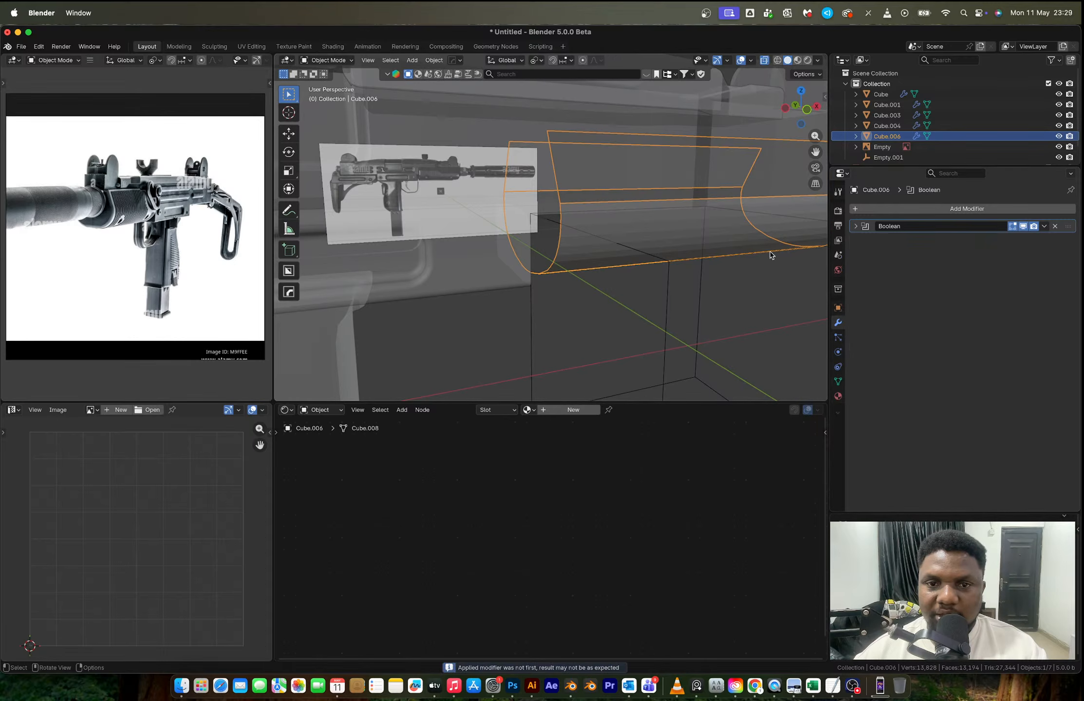
pyautogui.press('Tab')
# - Recalculate the normals of the whole handguard and bring its mesh up for editing in front orthographic view
pyautogui.press('Tab')
pyautogui.hotkey('ctrl', 'a')
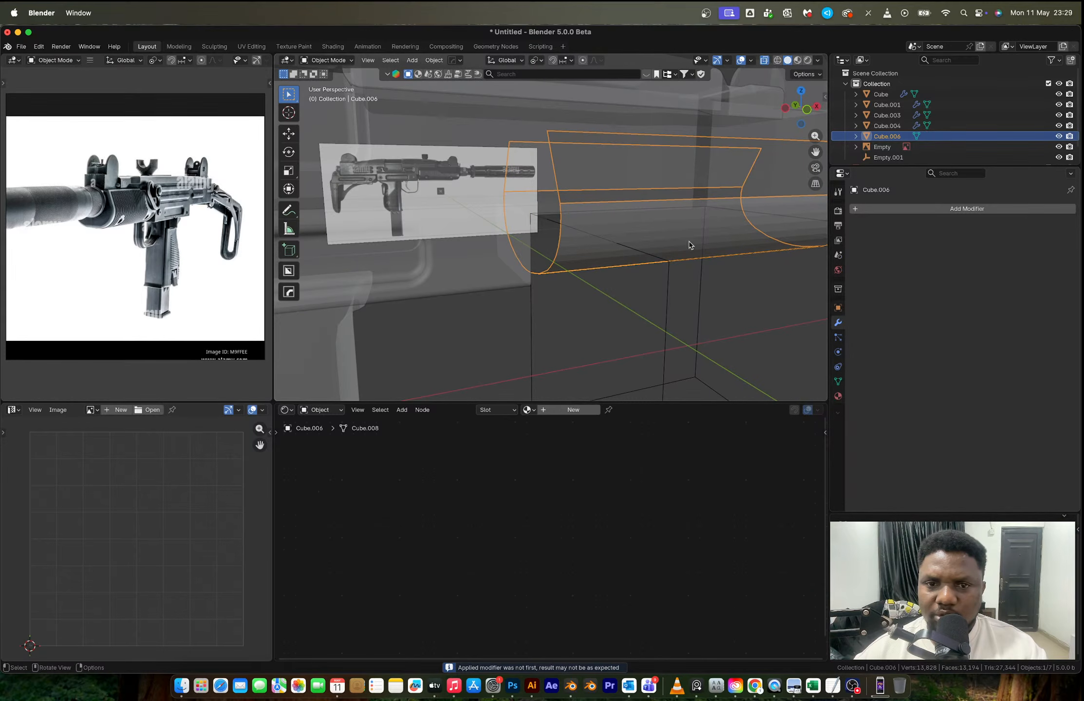
pyautogui.press('Tab')
pyautogui.hotkey('shift', 'n')
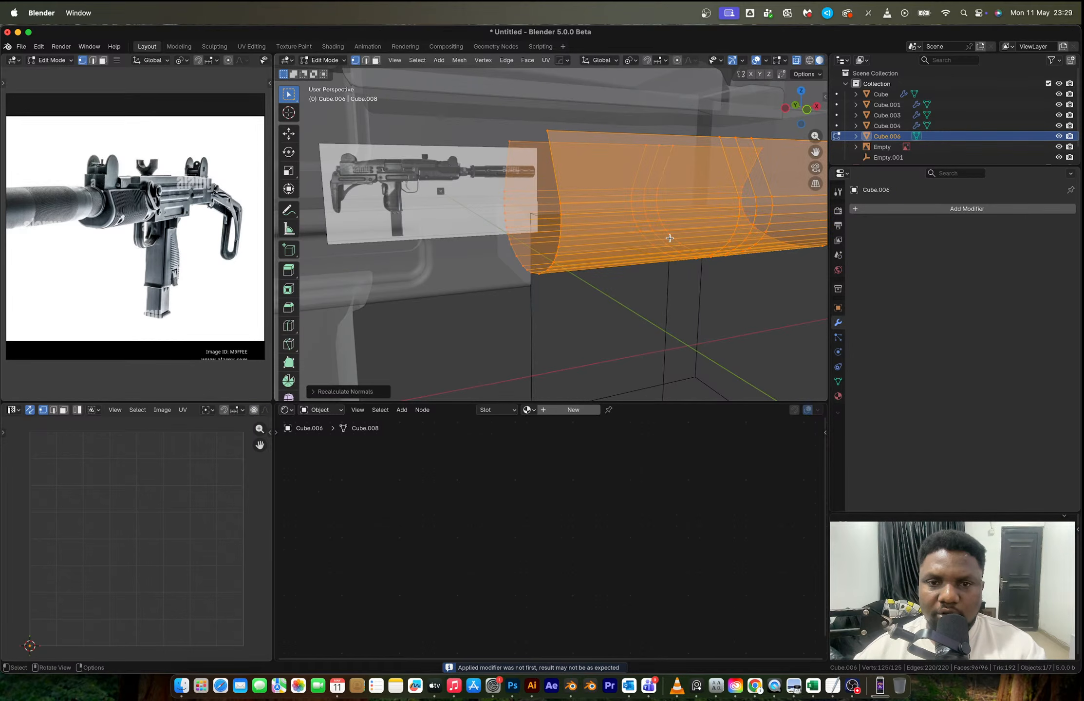
pyautogui.scroll(-2, 656, 228)
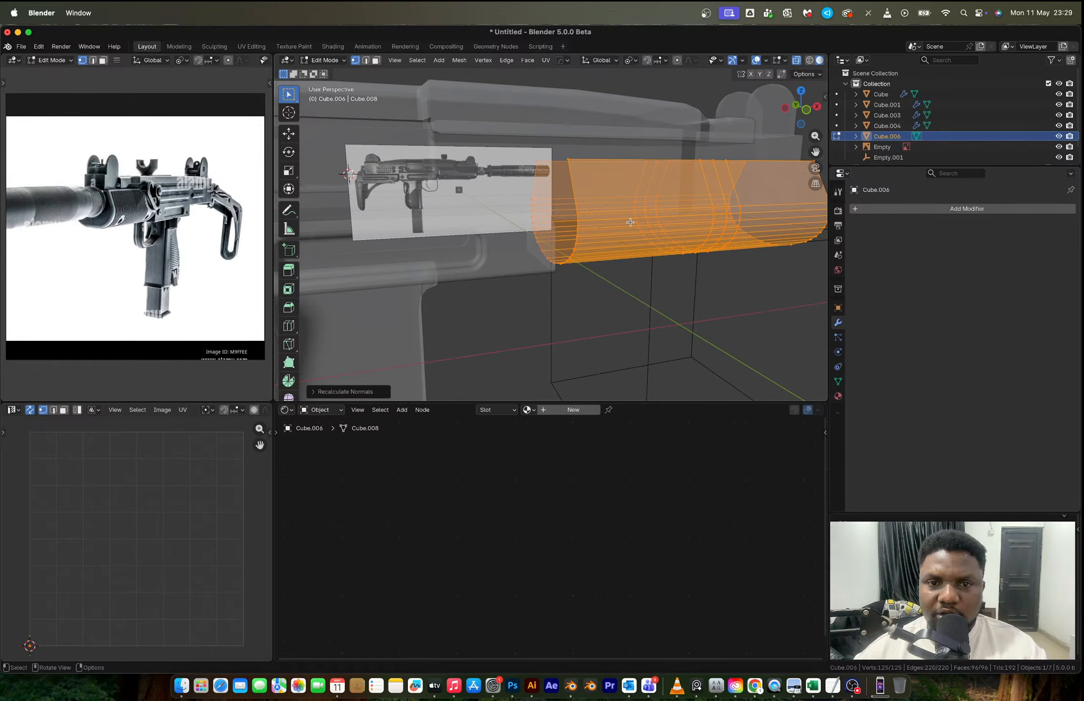
pyautogui.press('Tab')
pyautogui.moveTo(630, 222); pyautogui.dragTo(575, 182, button='middle')
pyautogui.press('Tab')
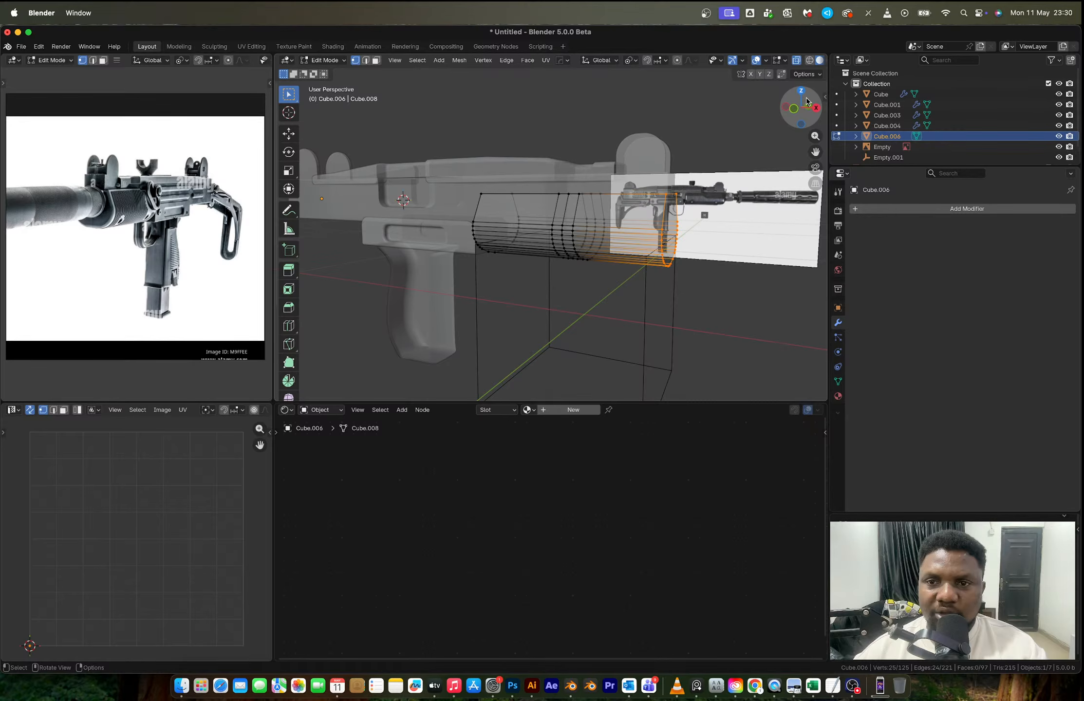
pyautogui.click(794, 108)
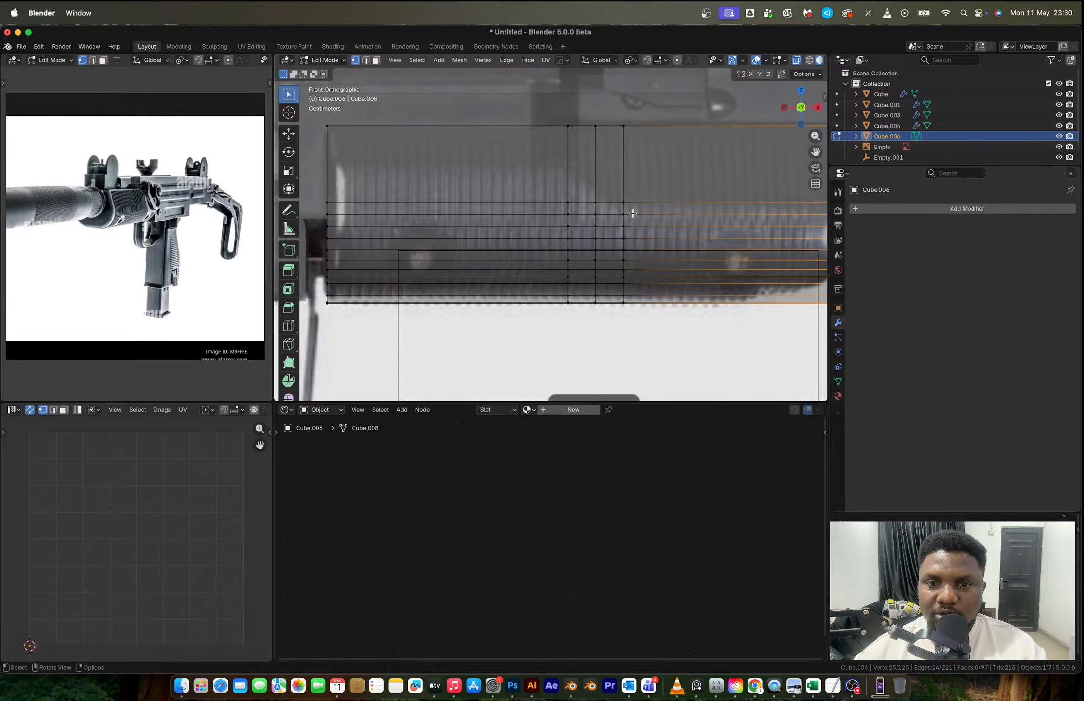
# - Try dissolving the uppermost lengthwise edge loop below the handguard's flat side, and undo it
pyautogui.press('2')
pyautogui.click(607, 193)
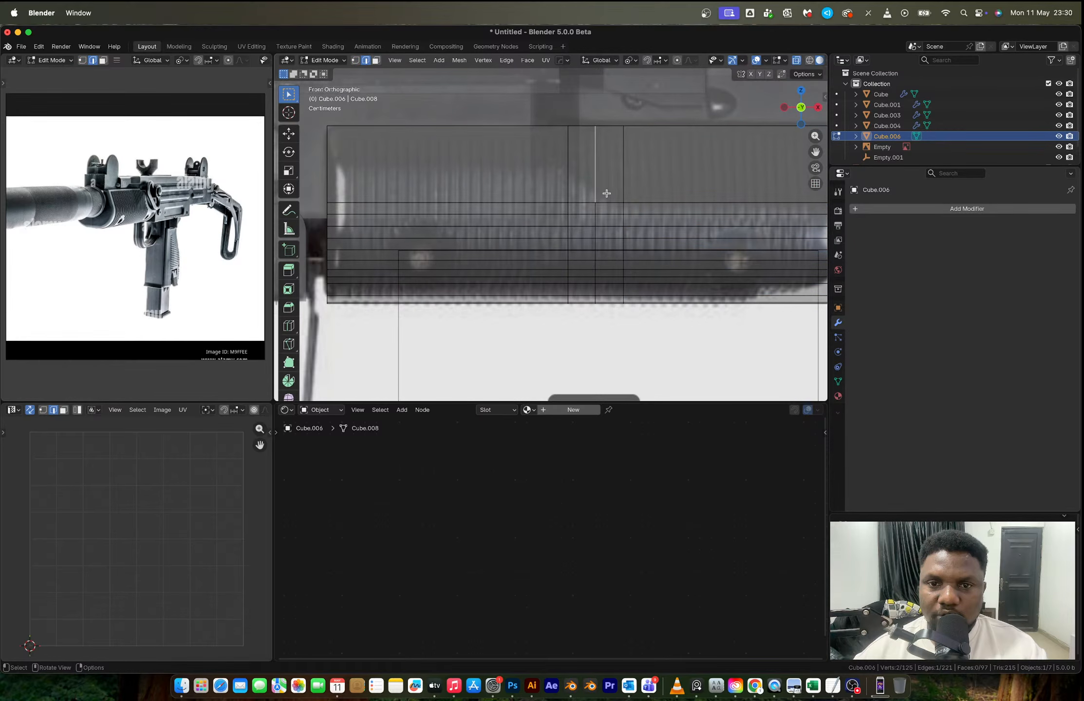
pyautogui.click(613, 202)
pyautogui.keyDown('alt'); pyautogui.click(615, 202); pyautogui.keyUp('alt')
pyautogui.hotkey('ctrl', 'x')
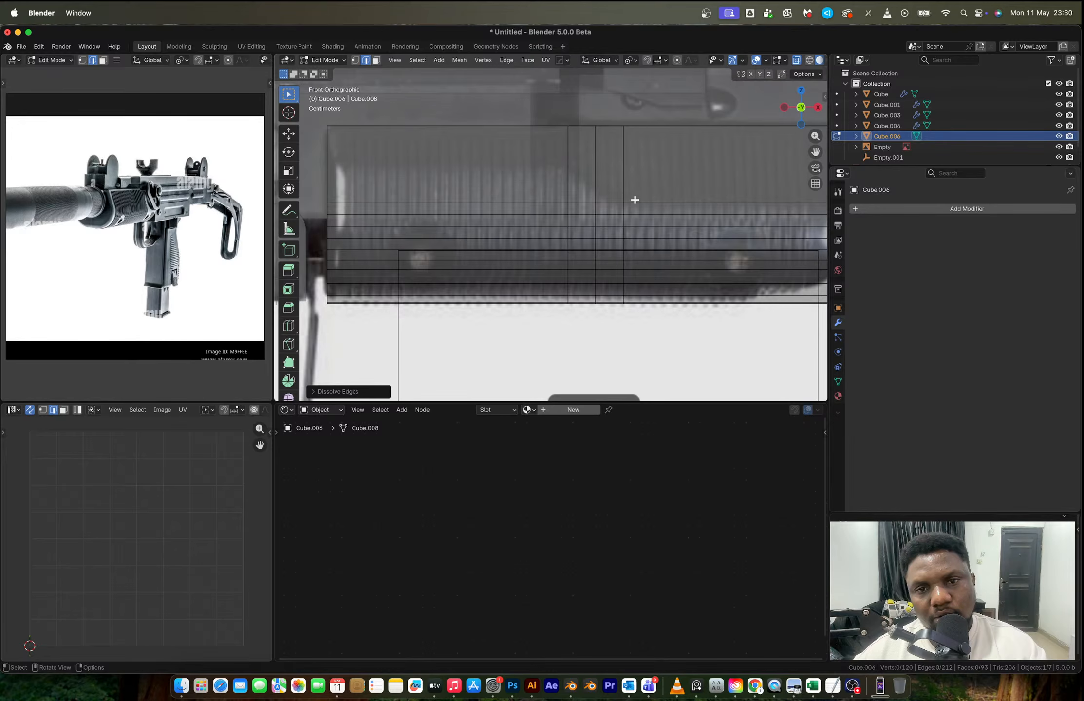
pyautogui.hotkey('ctrl', 'z')
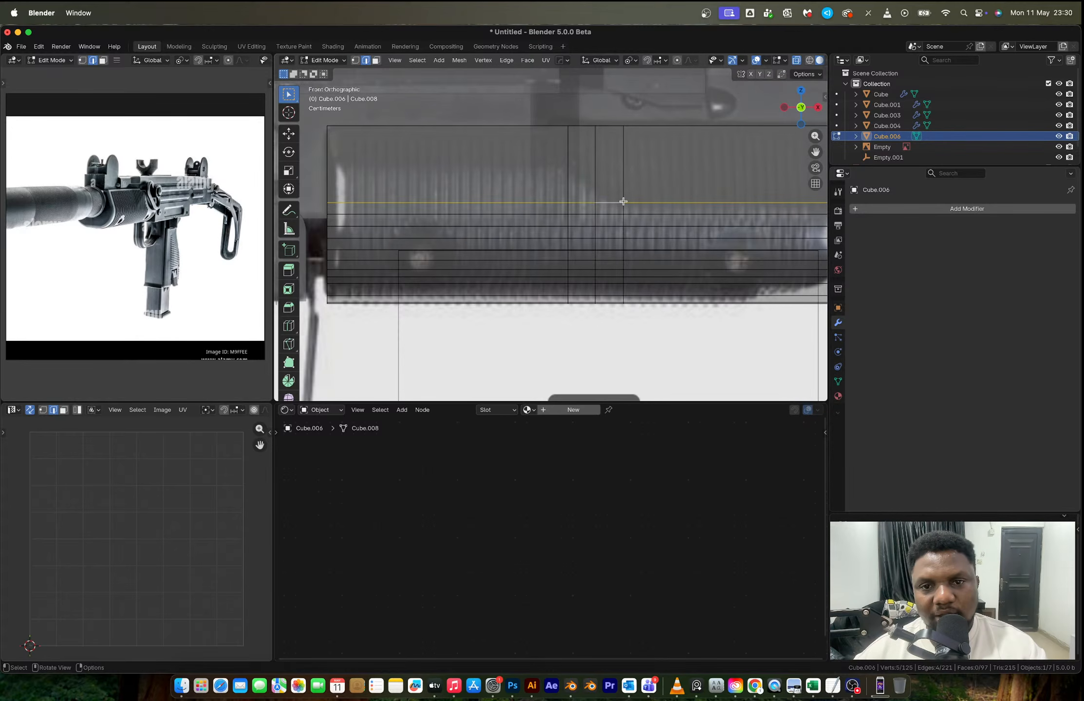
# - Move the three near-side vertices along the lower edge of the handguard's front flat panel inward along Y to form a recess
pyautogui.click(623, 201)
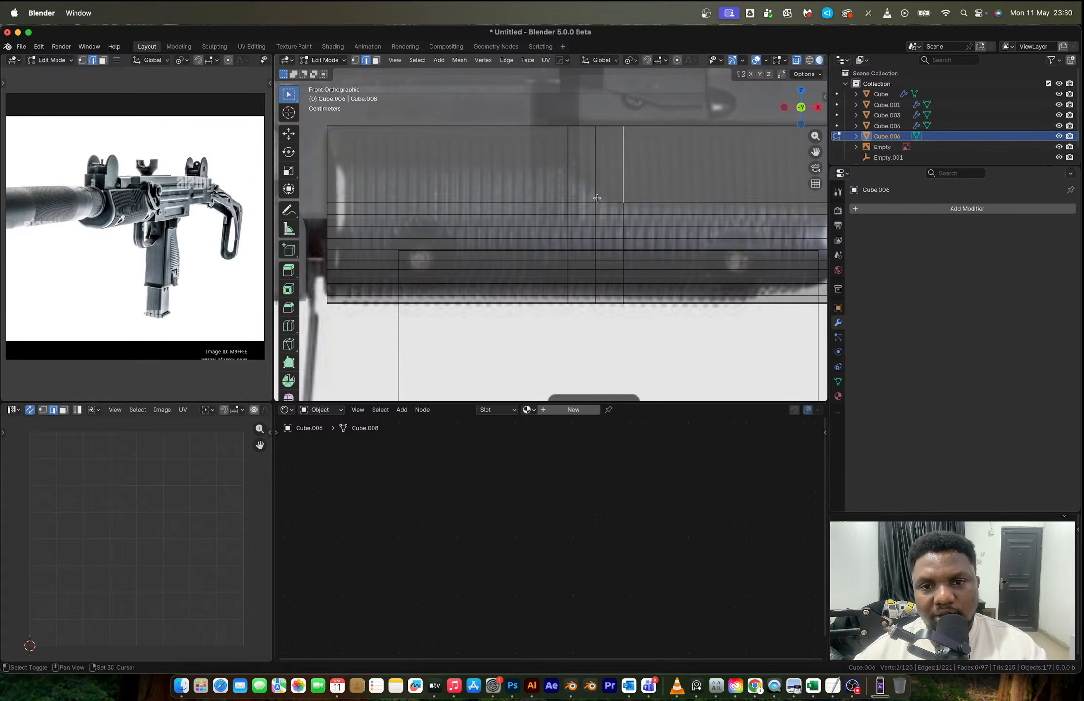
pyautogui.press('1')
pyautogui.click(626, 202)
pyautogui.keyDown('shift'); pyautogui.click(595, 201); pyautogui.keyUp('shift')
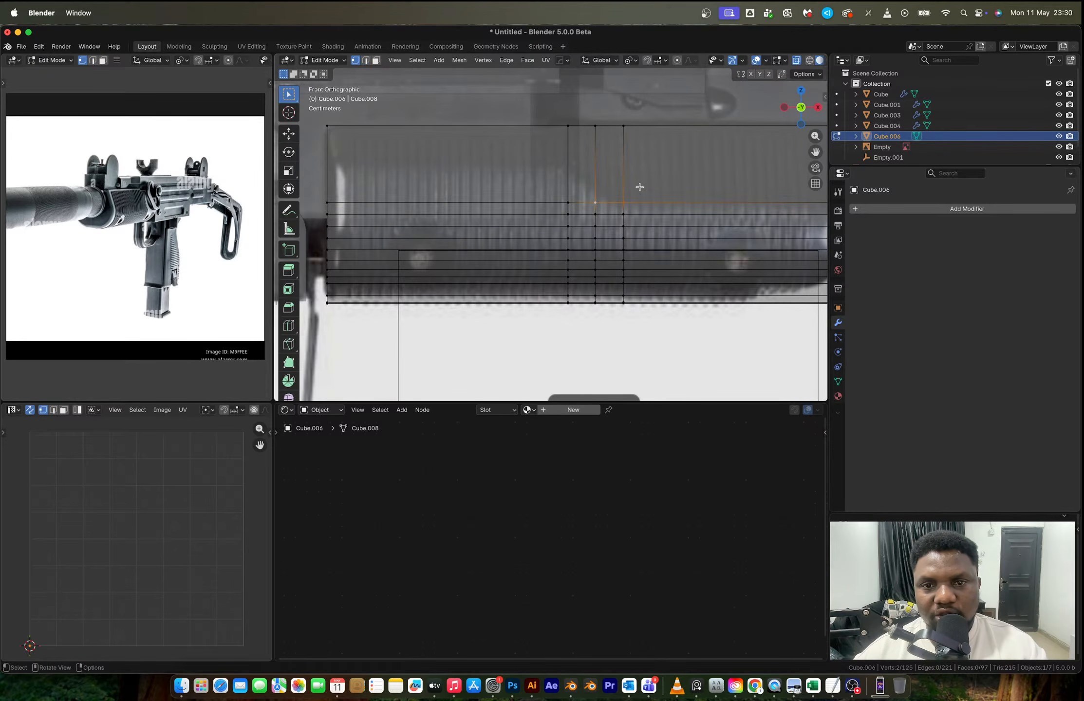
pyautogui.hscroll(5, 639, 205)
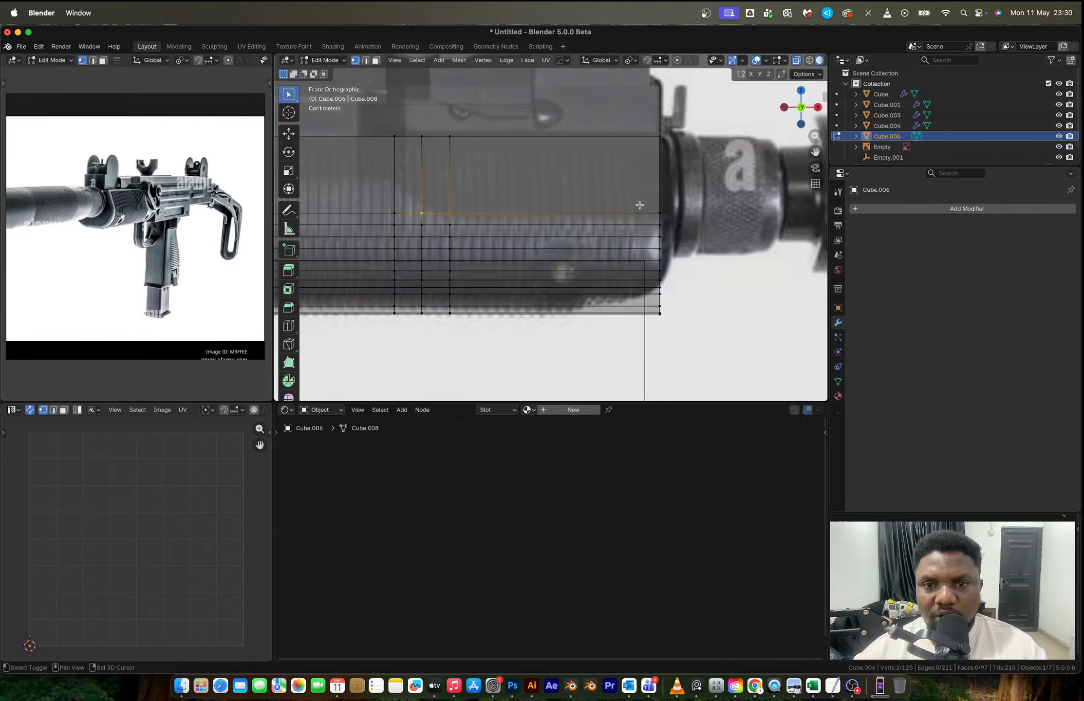
pyautogui.keyDown('shift'); pyautogui.click(659, 212); pyautogui.keyUp('shift')
pyautogui.hscroll(5, 639, 205)
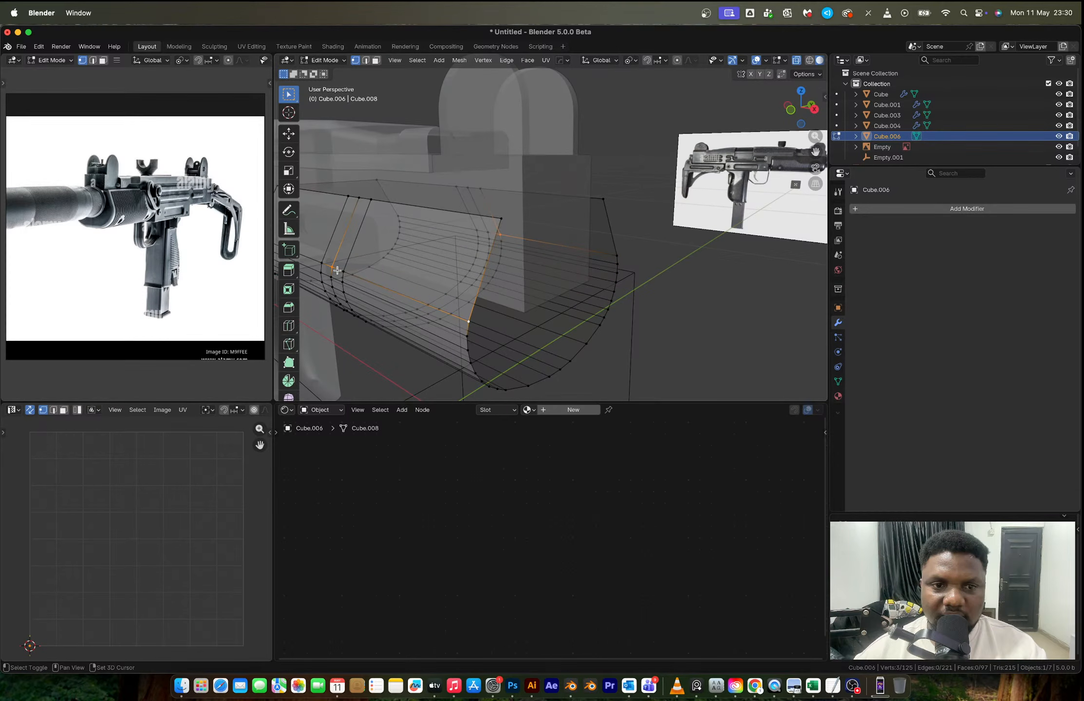
pyautogui.keyDown('shift'); pyautogui.click(336, 270); pyautogui.keyUp('shift')
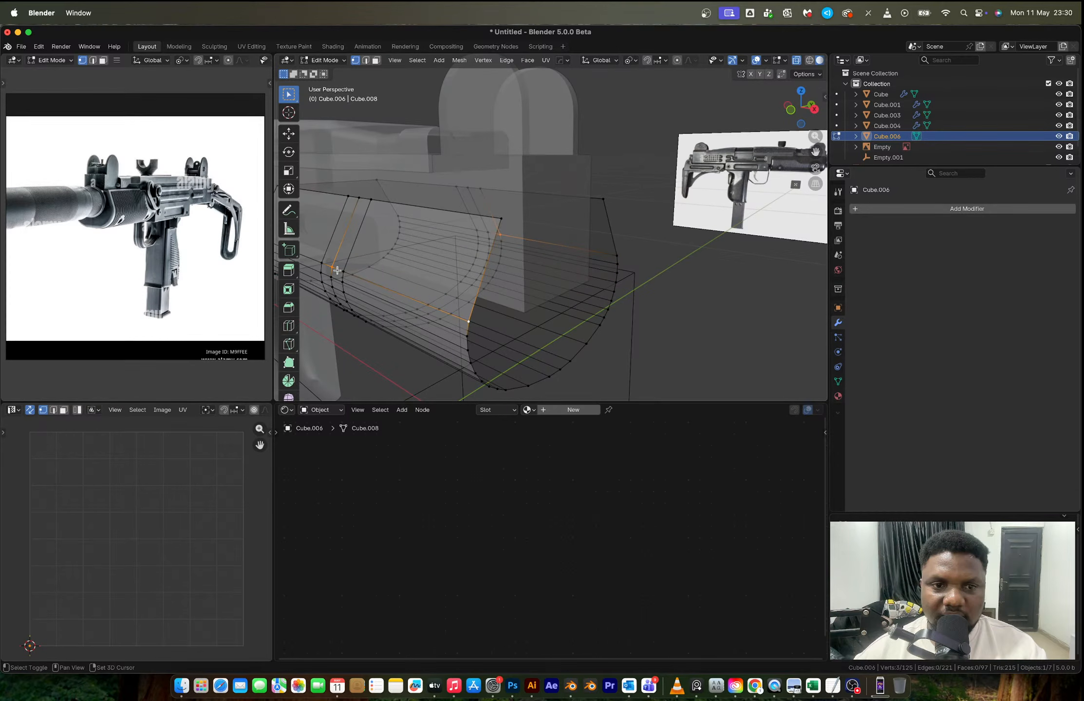
pyautogui.keyDown('shift'); pyautogui.click(506, 234); pyautogui.keyUp('shift')
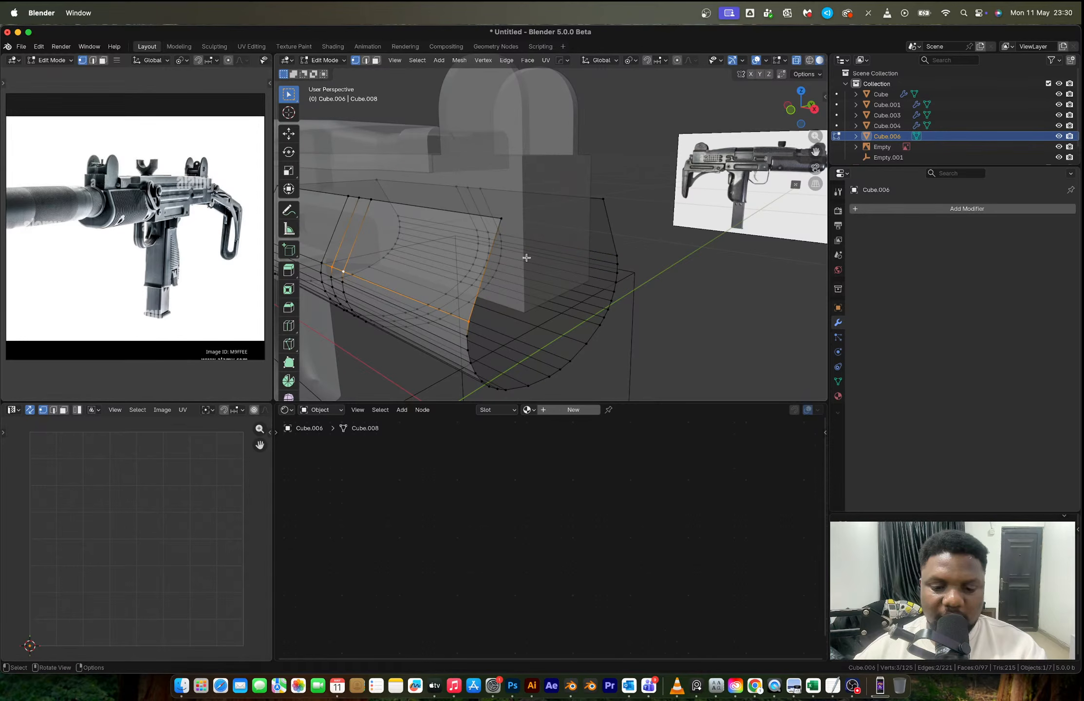
pyautogui.press('g')
pyautogui.press('y')
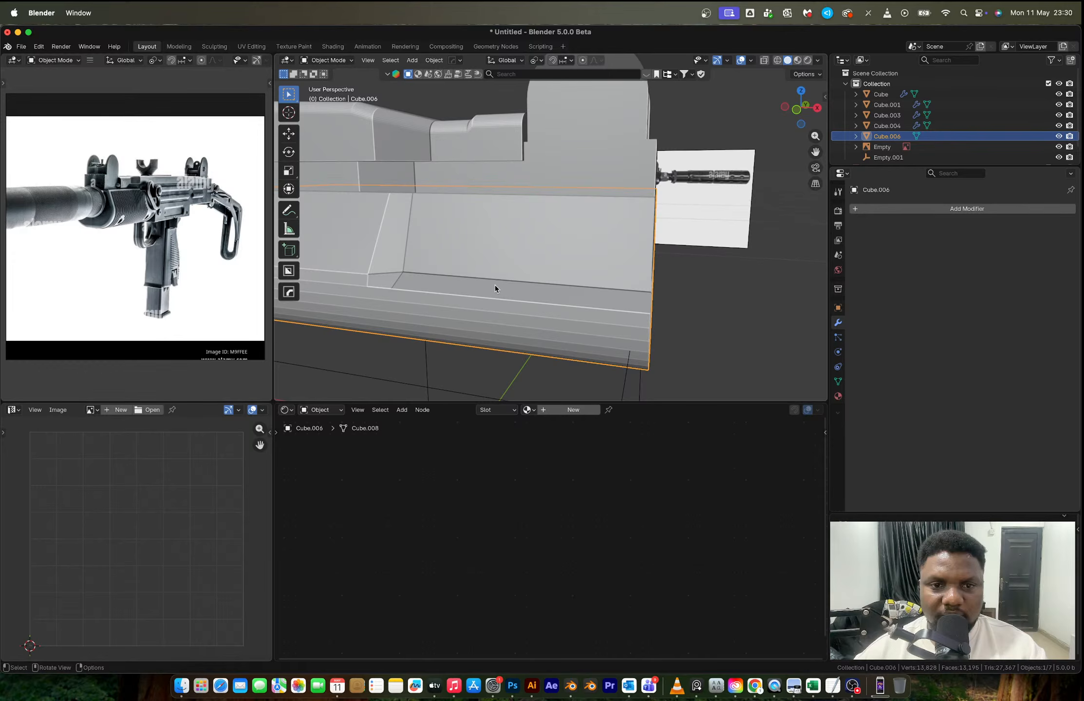
pyautogui.moveTo(494, 284); pyautogui.dragTo(550, 284, button='middle')
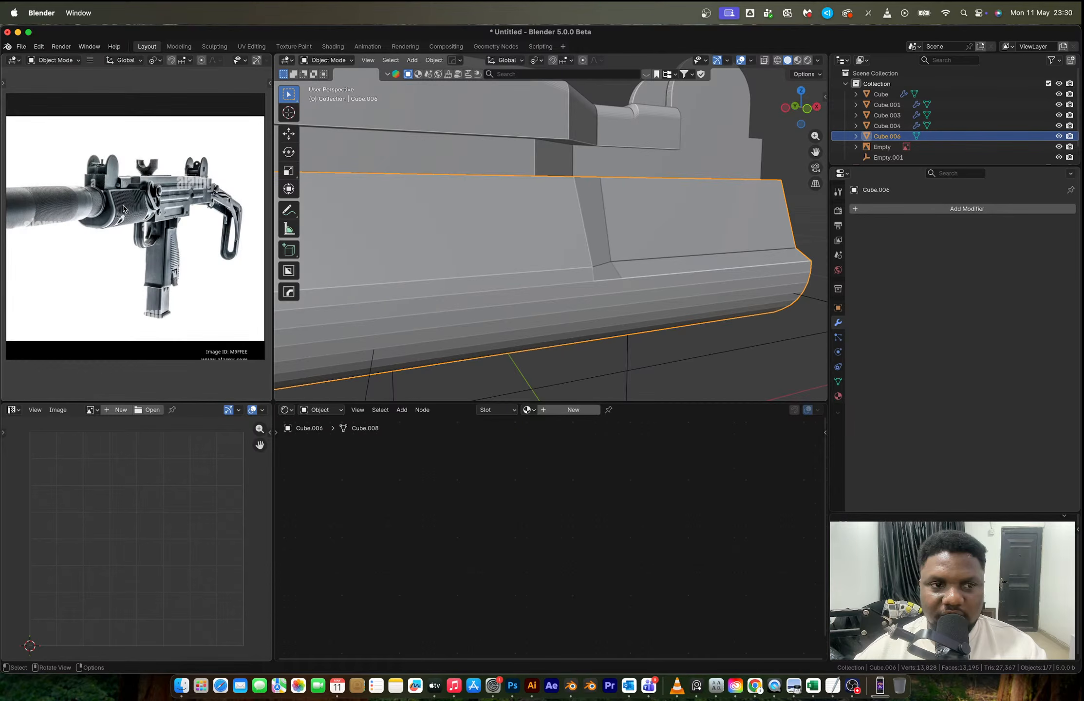
pyautogui.scroll(6, 167, 183)
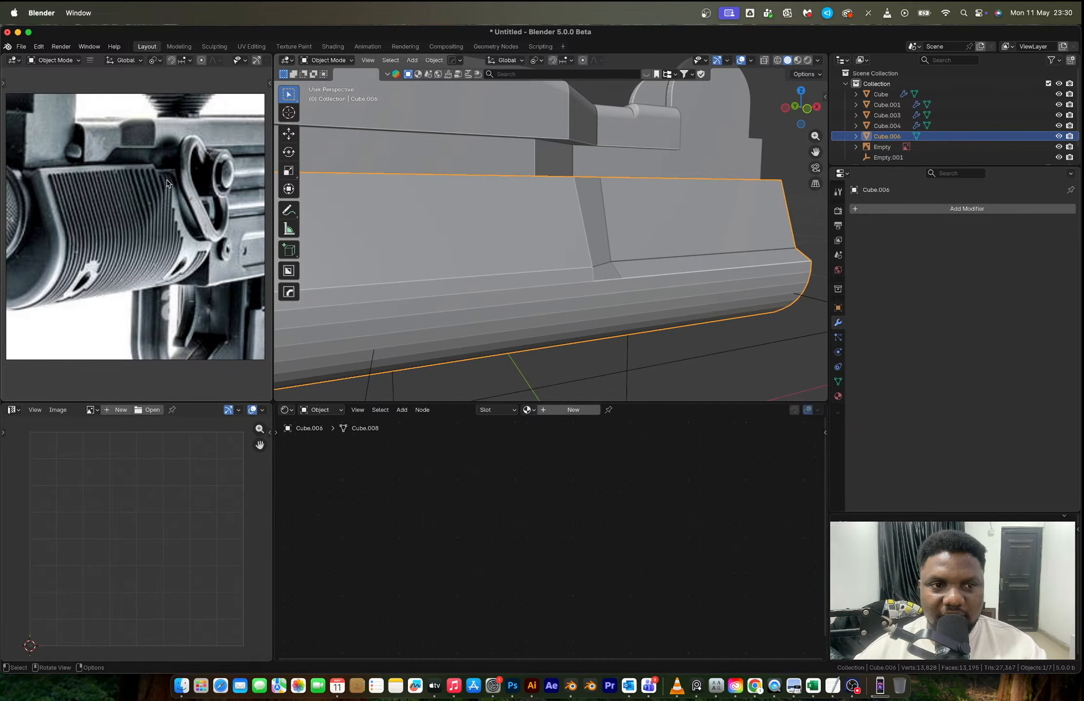
# - Try raising the two vertices along the lower edge of the handguard's rear flat panel along Z, working in front orthographic view
pyautogui.moveTo(560, 244); pyautogui.dragTo(604, 236, button='middle')
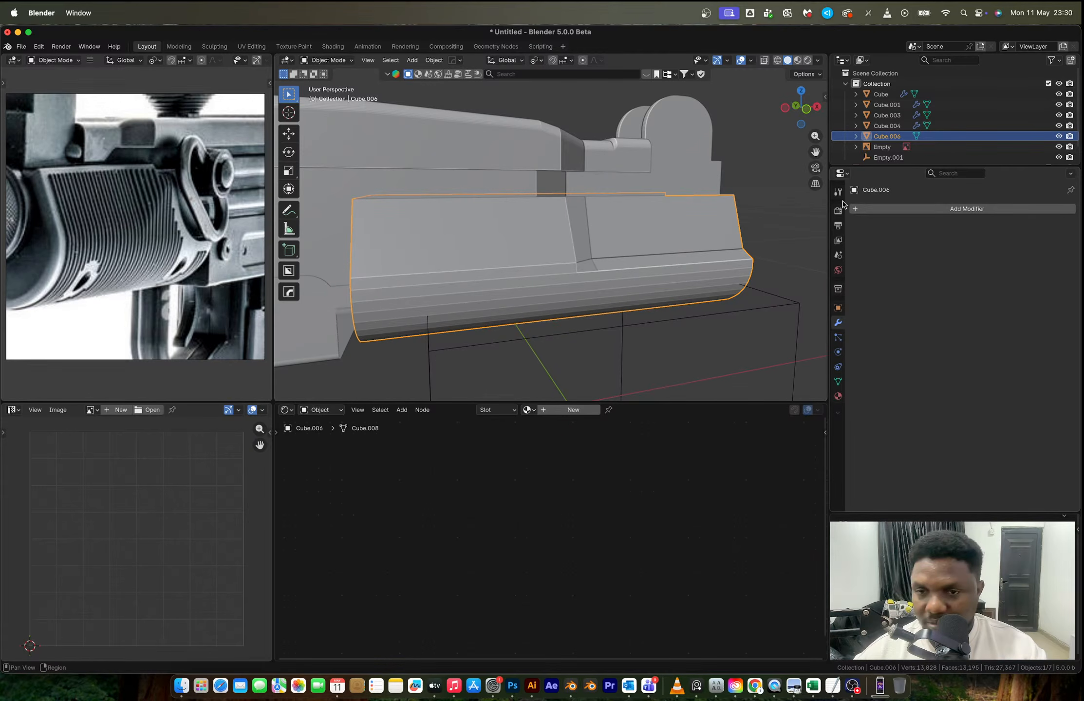
pyautogui.press('KP_1')
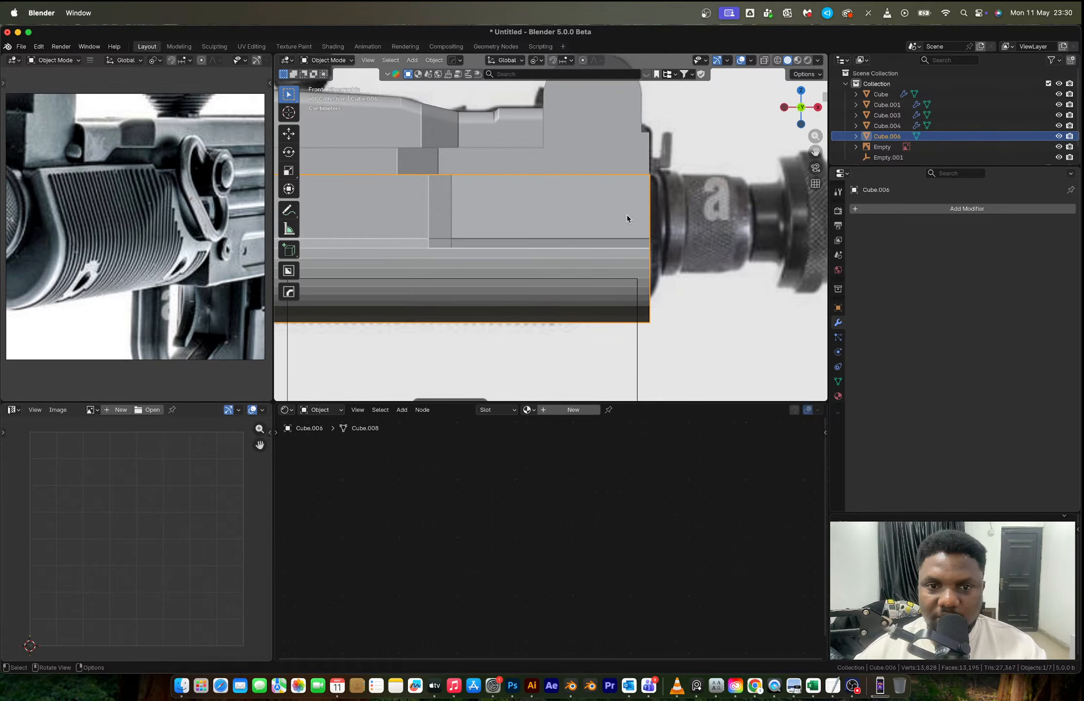
pyautogui.press('Tab')
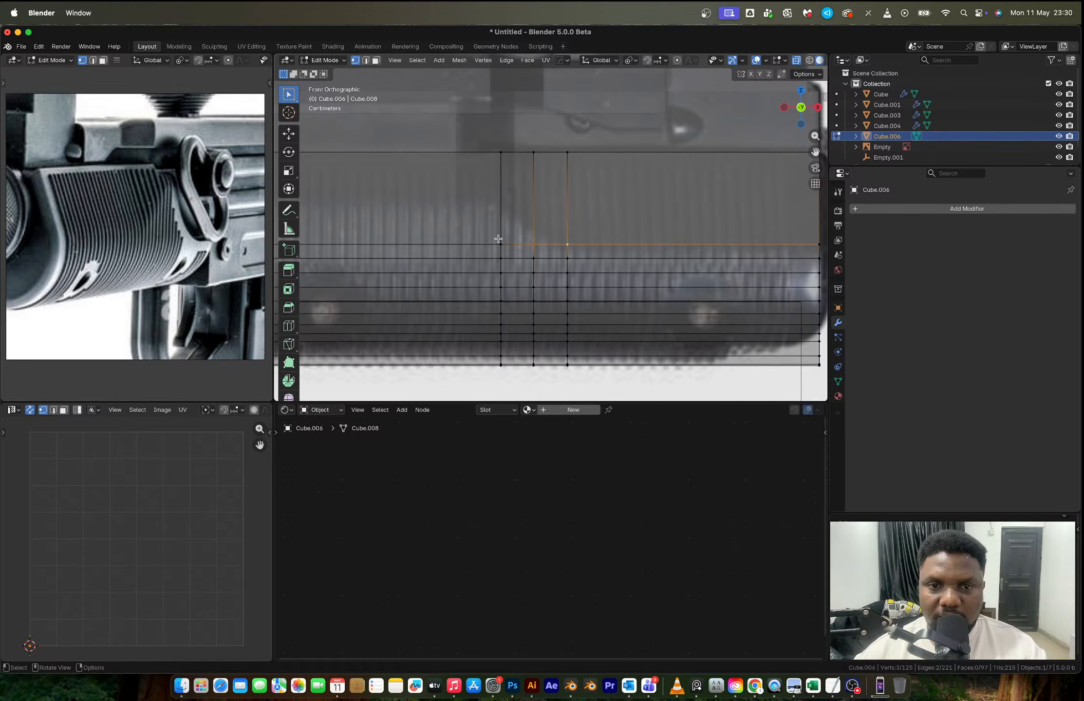
pyautogui.click(499, 239)
pyautogui.keyDown('shift'); pyautogui.moveTo(530, 243); pyautogui.dragTo(677, 236, button='middle'); pyautogui.keyUp('shift')
pyautogui.hotkey('alt', 'z')
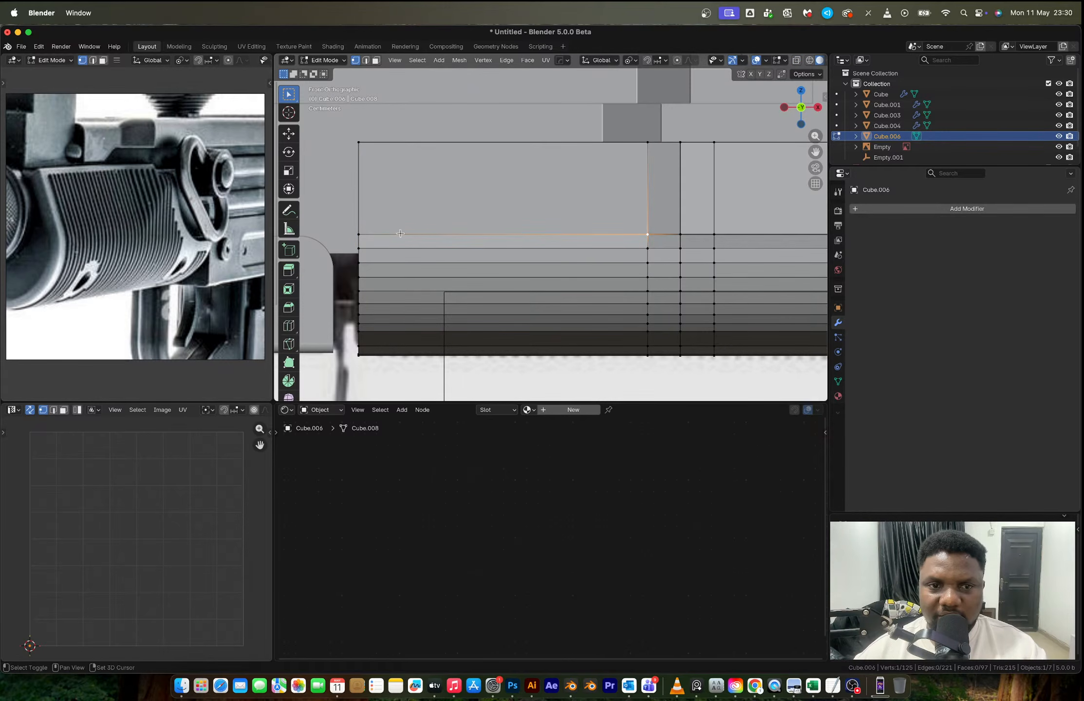
pyautogui.keyDown('shift'); pyautogui.click(358, 228); pyautogui.keyUp('shift')
pyautogui.hotkey('alt', 'z')
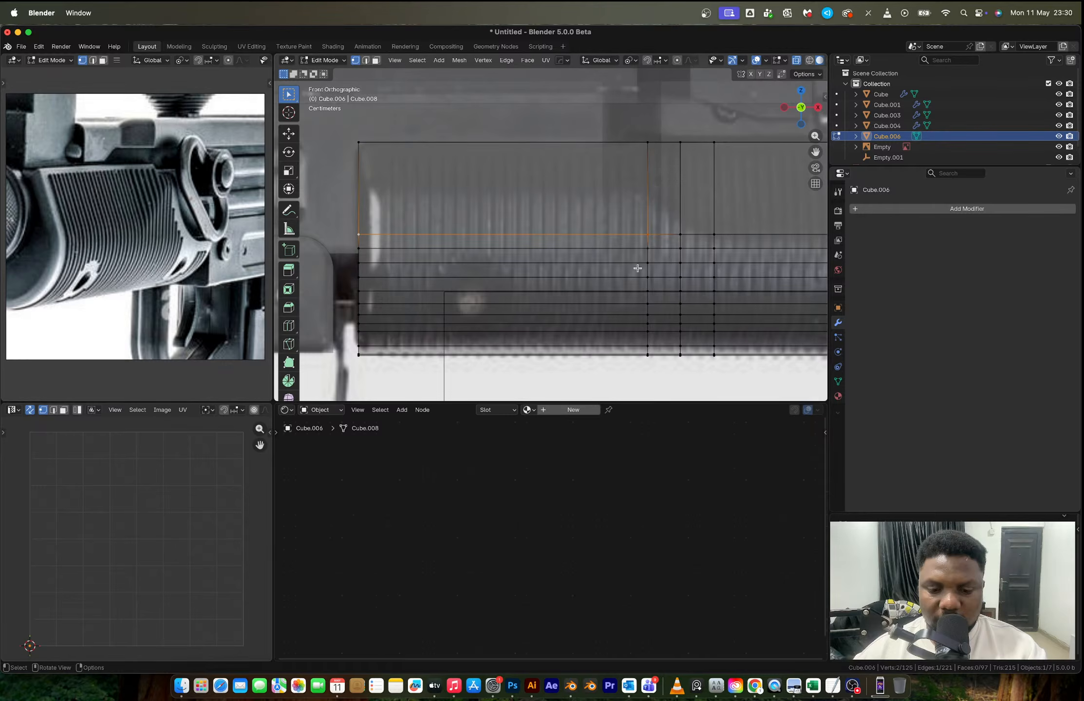
pyautogui.scroll(-5, 652, 263)
pyautogui.press('Tab')
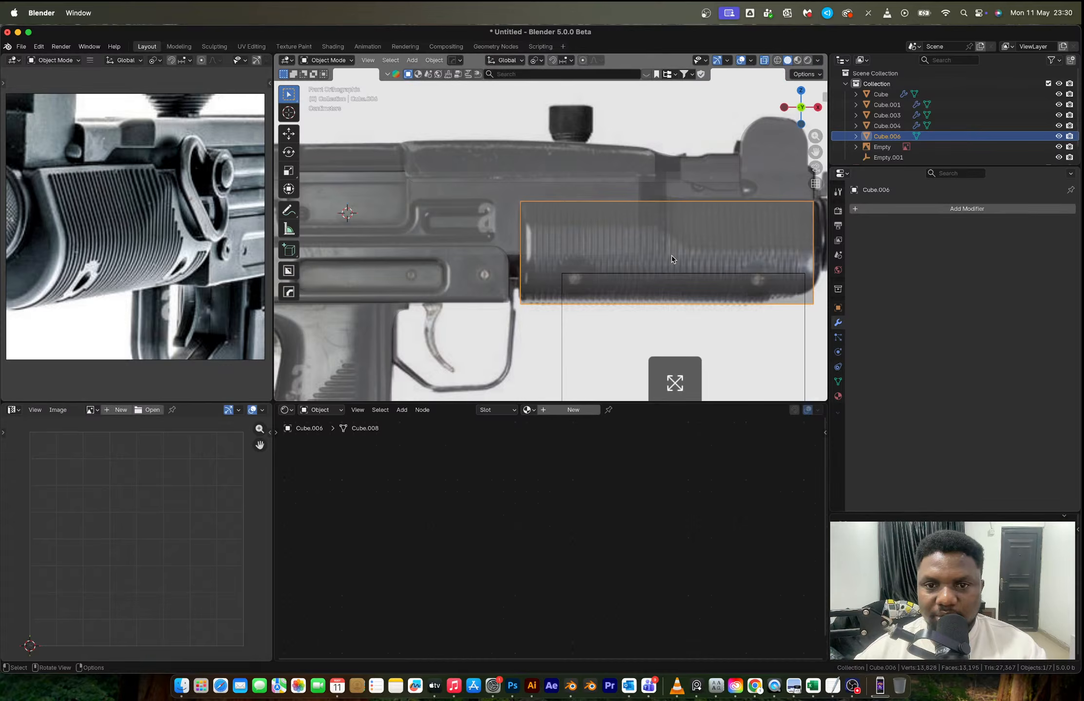
pyautogui.hotkey('alt', 'z')
pyautogui.moveTo(672, 259); pyautogui.dragTo(632, 276, button='middle')
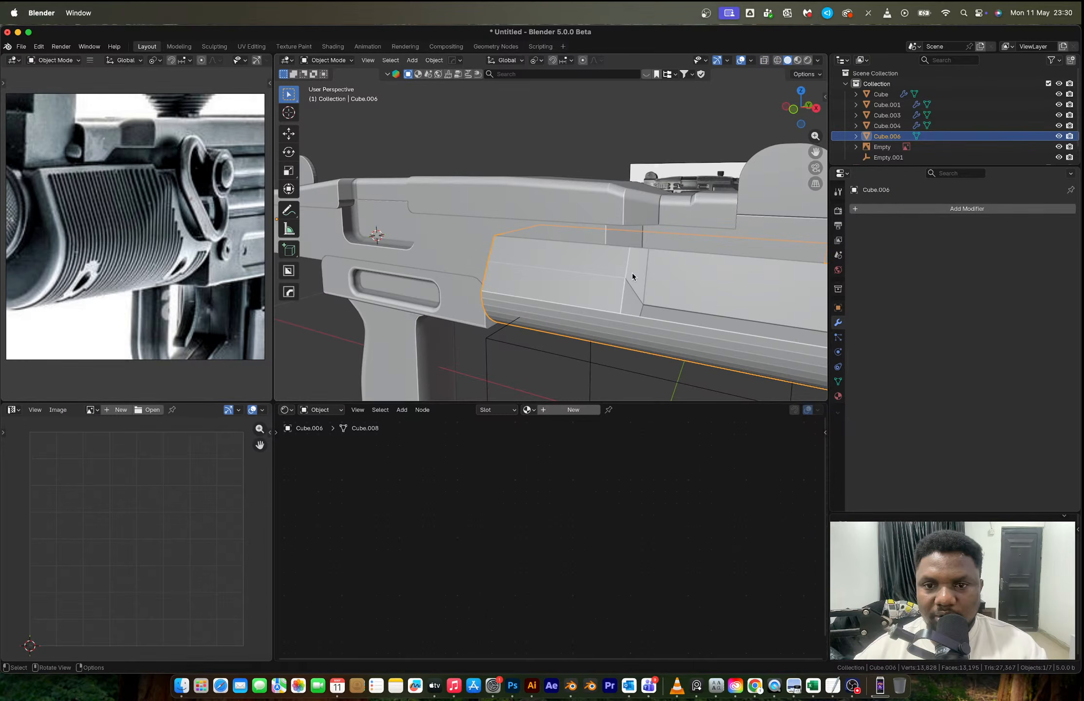
# - Try connecting the raised corner vertex of the rear panel to the recess's lower corner vertex with a diagonal edge
pyautogui.press('KP_Decimal')
pyautogui.press('Tab')
pyautogui.press('Tab')
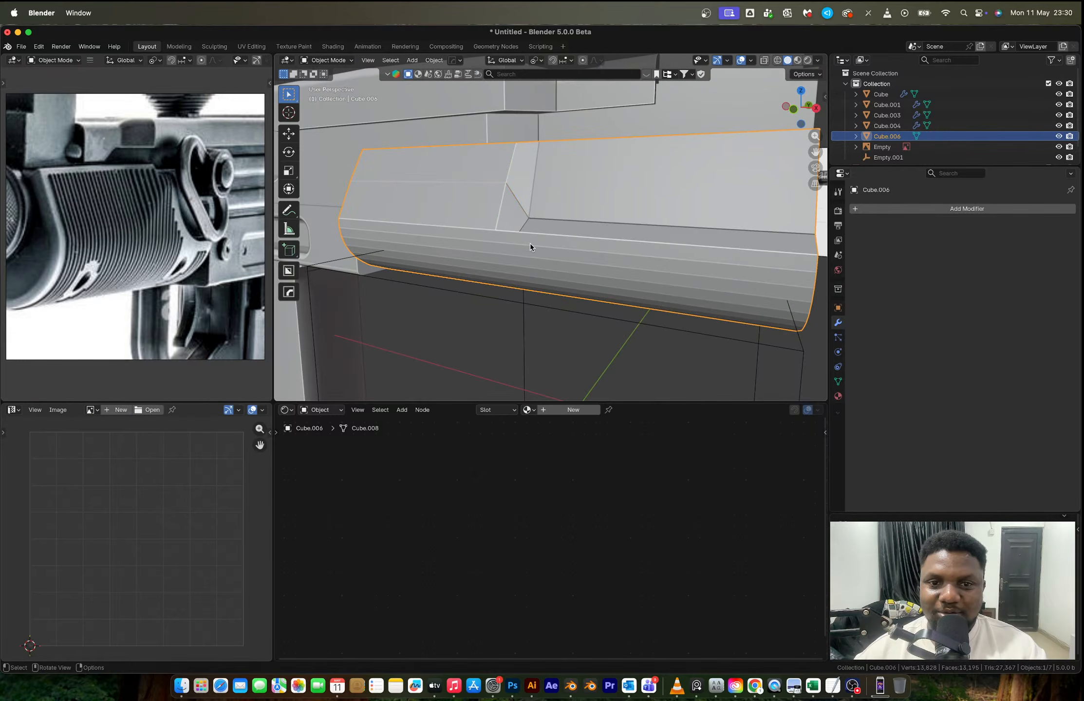
pyautogui.press('Tab')
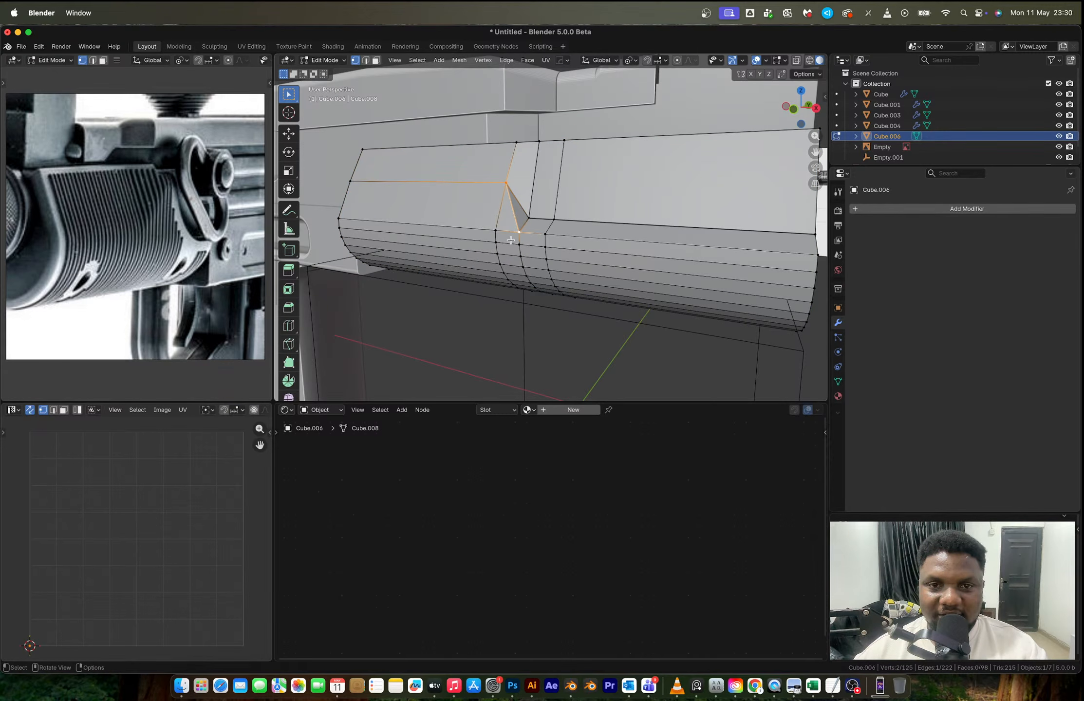
pyautogui.scroll(2, 511, 240)
pyautogui.press('2')
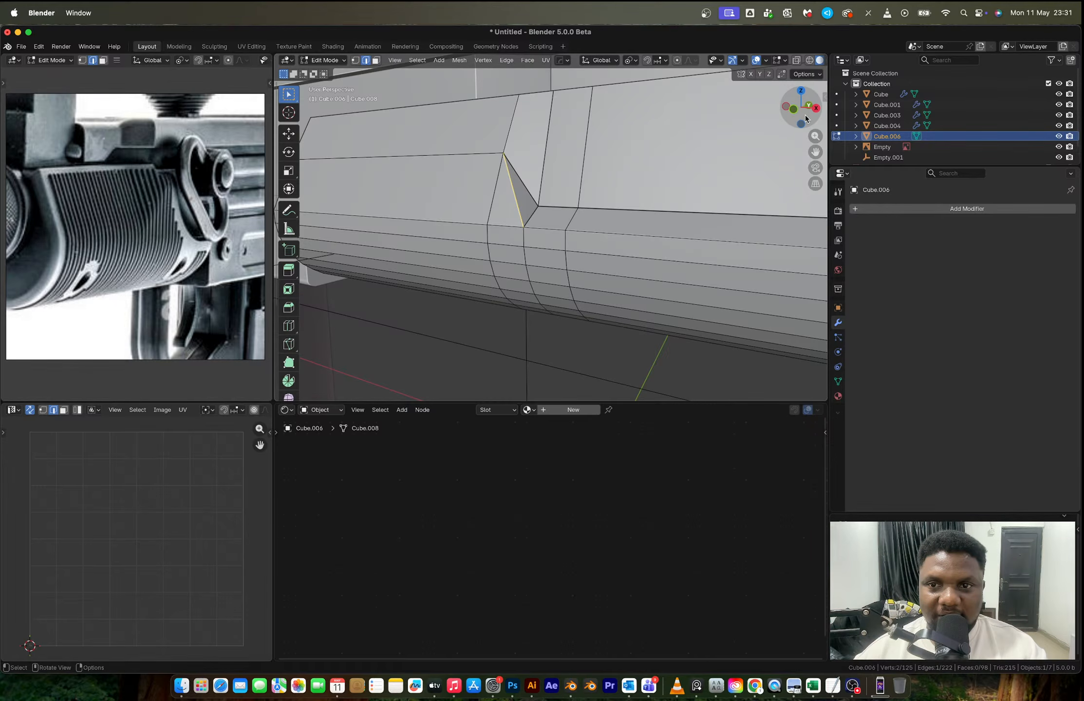
# - Try beveling the stepped edges along the raised rear panel line, the diagonal transition and the front recess border
pyautogui.click(793, 108)
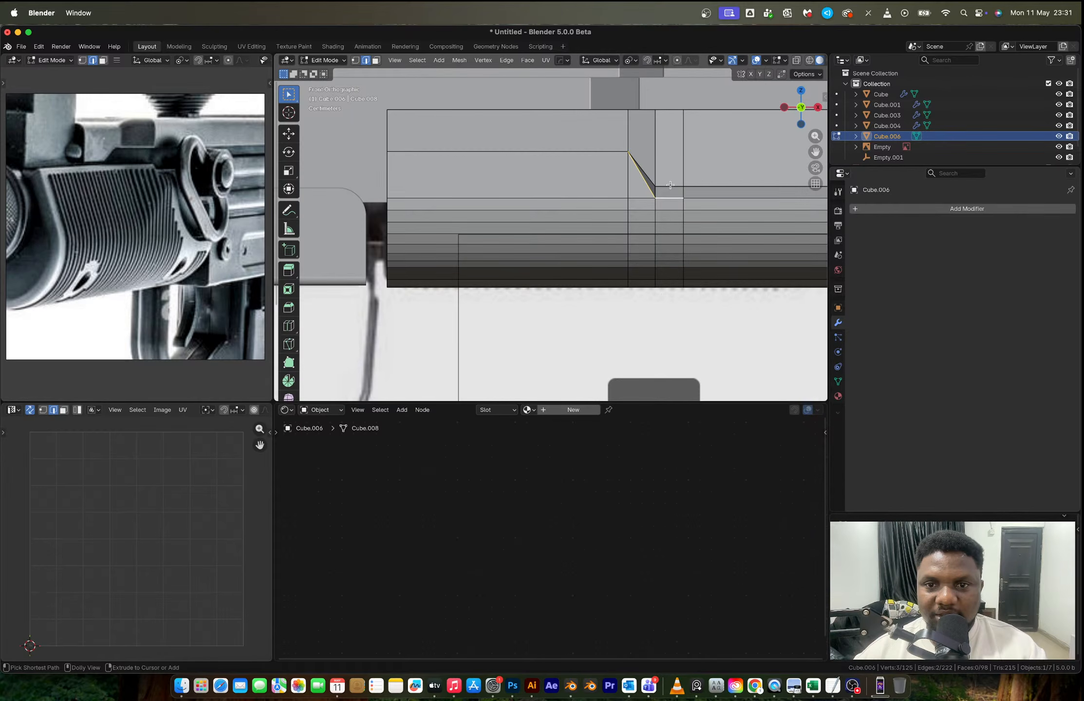
pyautogui.keyDown('ctrl'); pyautogui.click(718, 193); pyautogui.keyUp('ctrl')
pyautogui.keyDown('ctrl'); pyautogui.click(693, 186); pyautogui.keyUp('ctrl')
pyautogui.press('super+z')
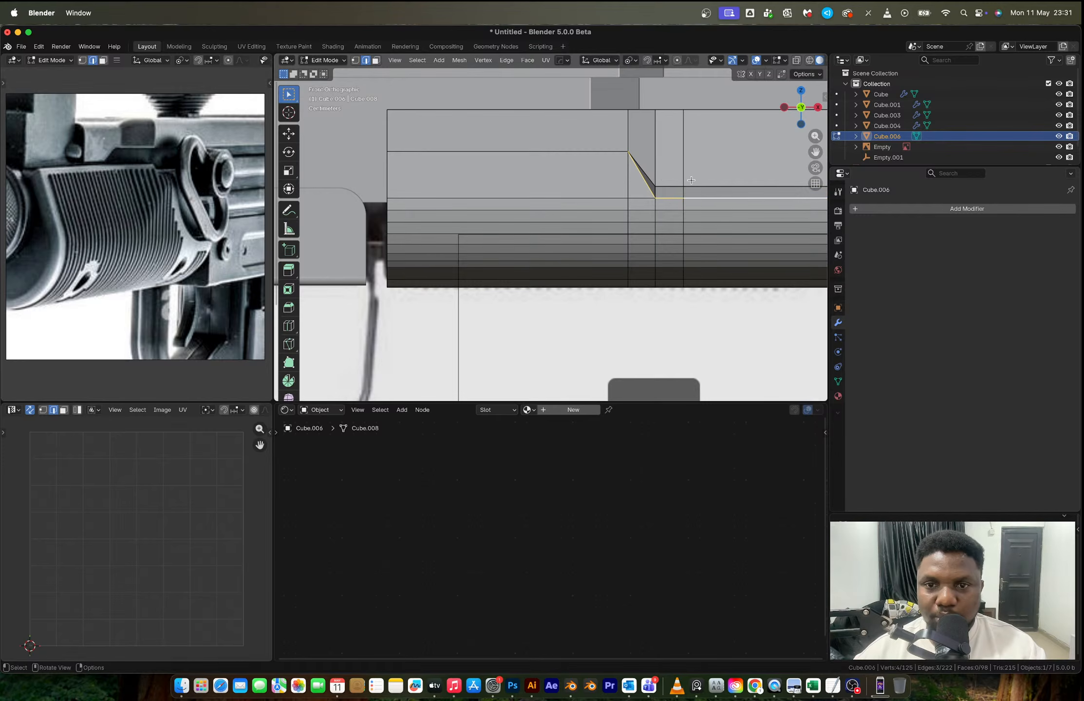
pyautogui.keyDown('ctrl'); pyautogui.click(690, 187); pyautogui.keyUp('ctrl')
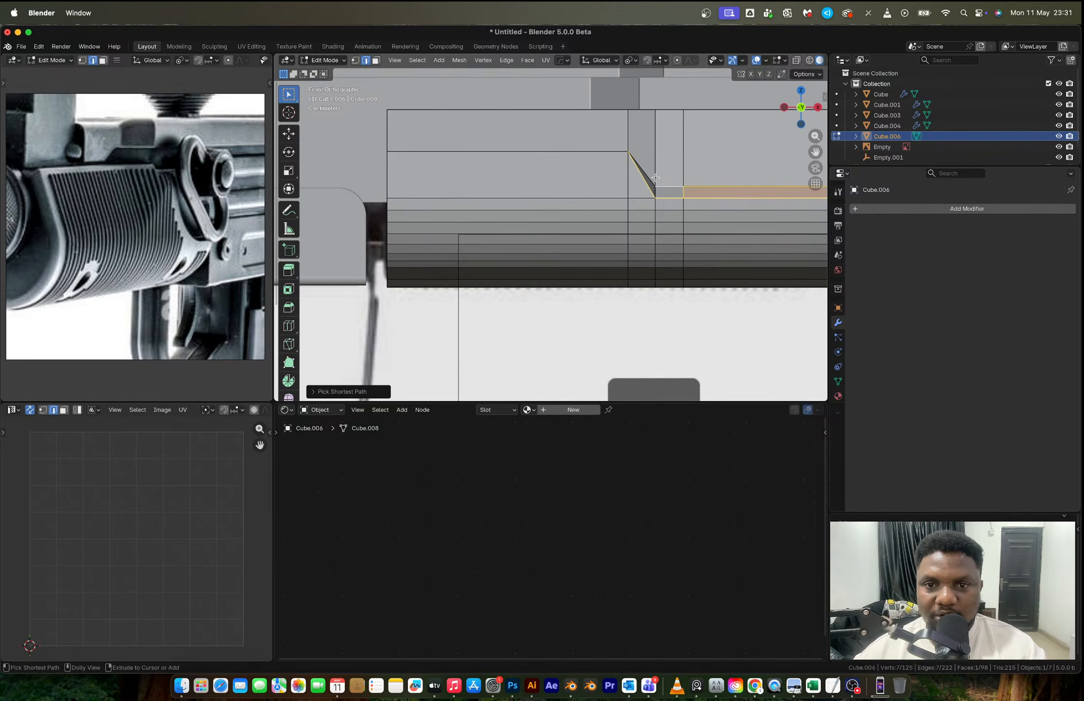
pyautogui.press('super+z')
pyautogui.keyDown('ctrl'); pyautogui.click(635, 159); pyautogui.keyUp('ctrl')
pyautogui.keyDown('shift'); pyautogui.click(612, 152); pyautogui.keyUp('shift')
pyautogui.keyDown('shift'); pyautogui.moveTo(716, 264); pyautogui.dragTo(619, 253, button='middle'); pyautogui.keyUp('shift')
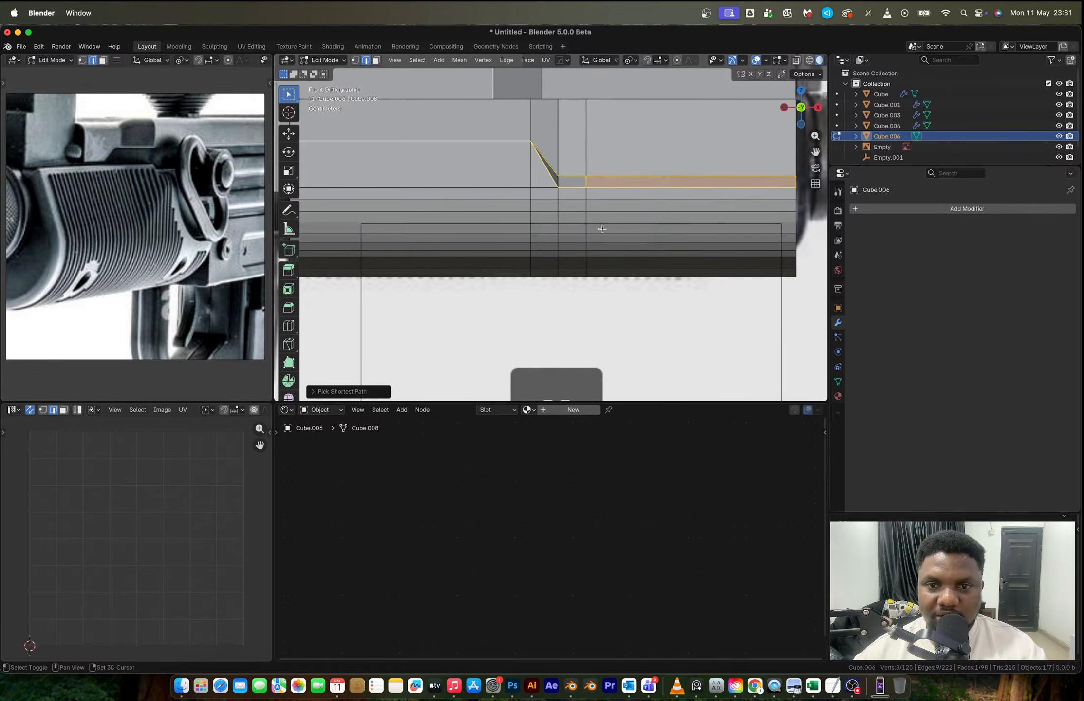
pyautogui.keyDown('shift'); pyautogui.click(586, 181); pyautogui.keyUp('shift')
pyautogui.scroll(2, 602, 196)
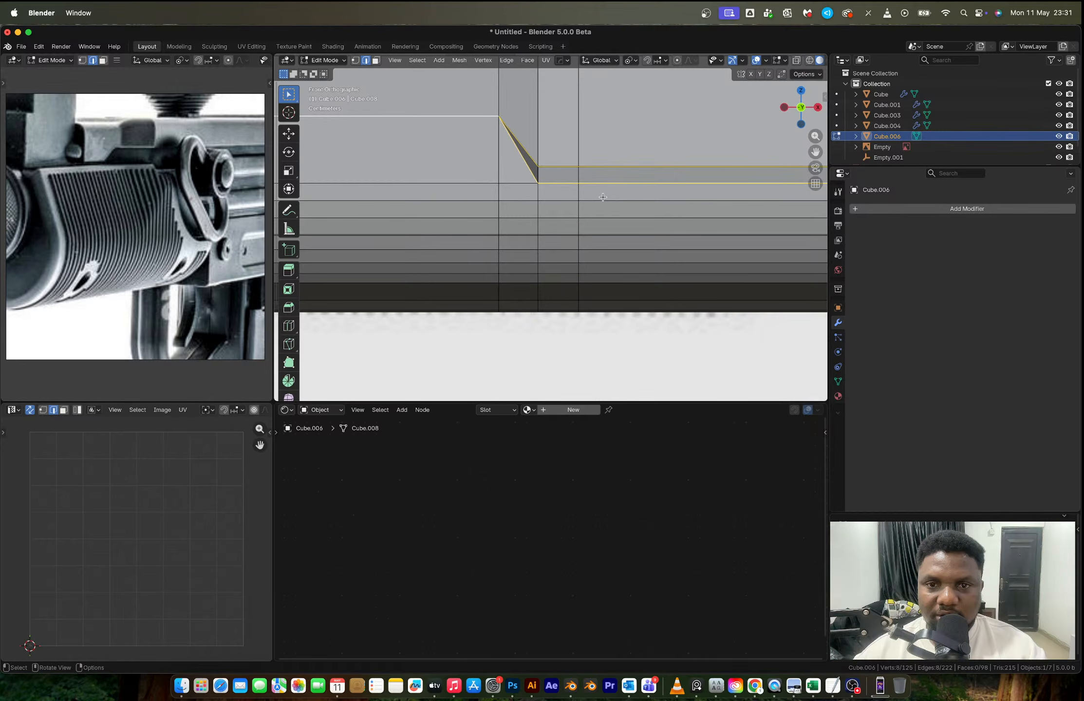
pyautogui.scroll(2, 603, 197)
pyautogui.hotkey('ctrl', 'b')
pyautogui.click(651, 257)
pyautogui.press('Tab')
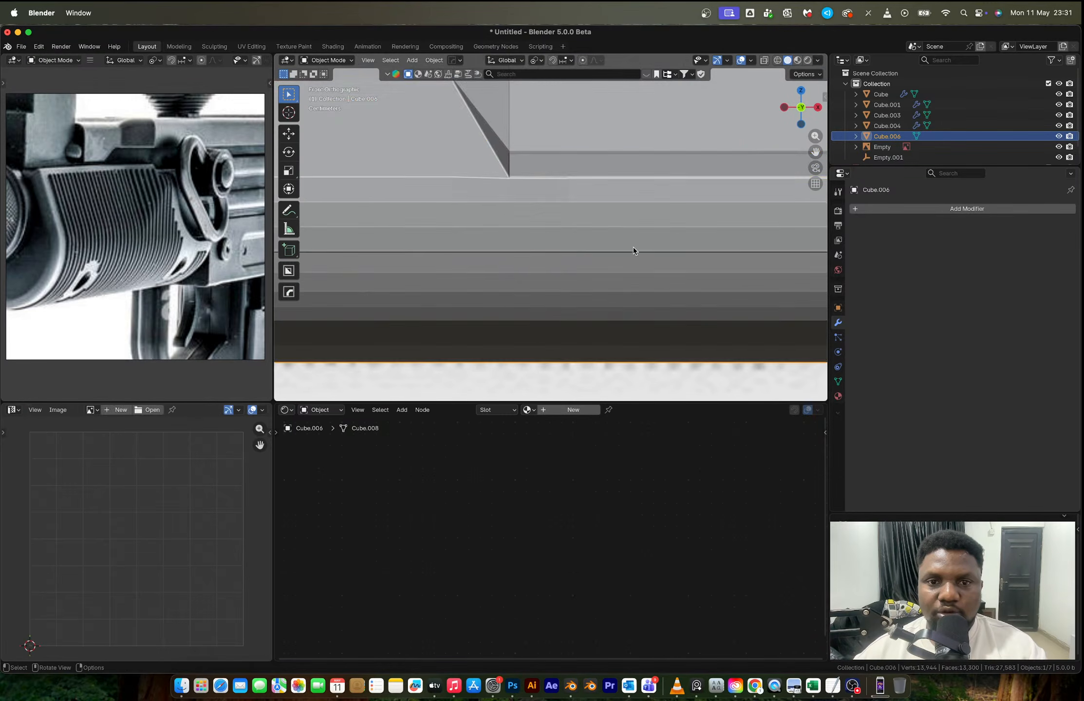
# - Try a level 1 Catmull-Clark Subdivision modifier on the handguard in Object Mode
pyautogui.scroll(-4, 633, 247)
pyautogui.moveTo(628, 245); pyautogui.dragTo(633, 253, button='middle')
pyautogui.scroll(-5, 632, 252)
pyautogui.hotkey('ctrl', '1')
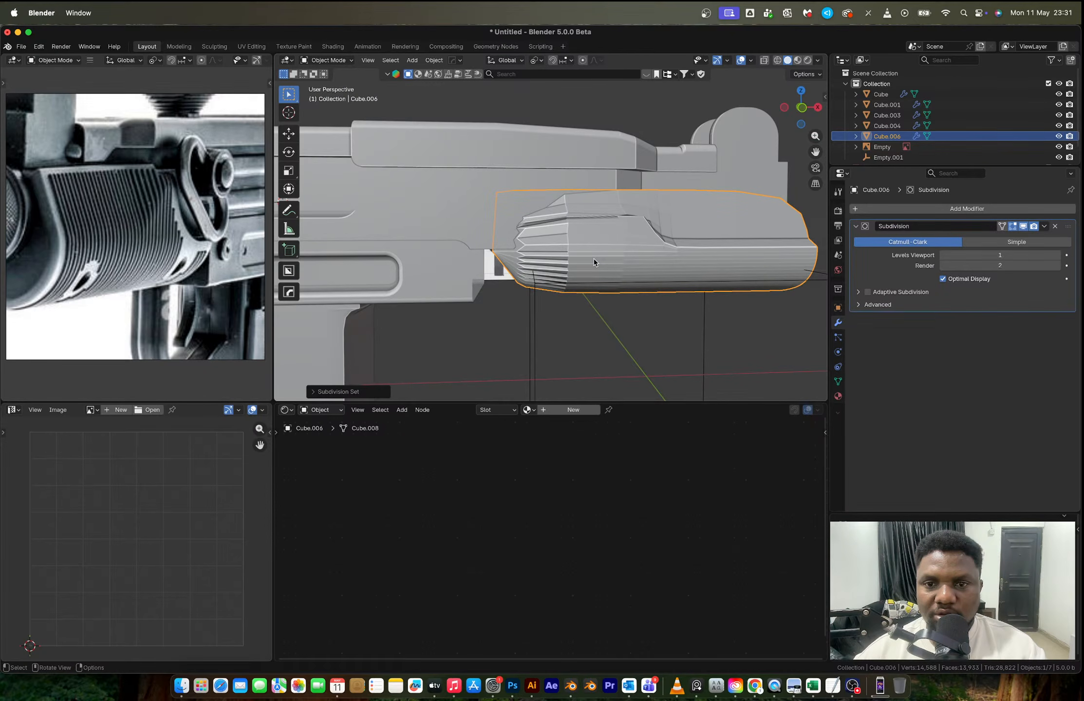
# - Try beveling the border of the handguard's rear end face with 8 segments to hold its shape under subdivision
pyautogui.moveTo(594, 263); pyautogui.dragTo(606, 263, button='middle')
pyautogui.press('Tab')
pyautogui.click(510, 261)
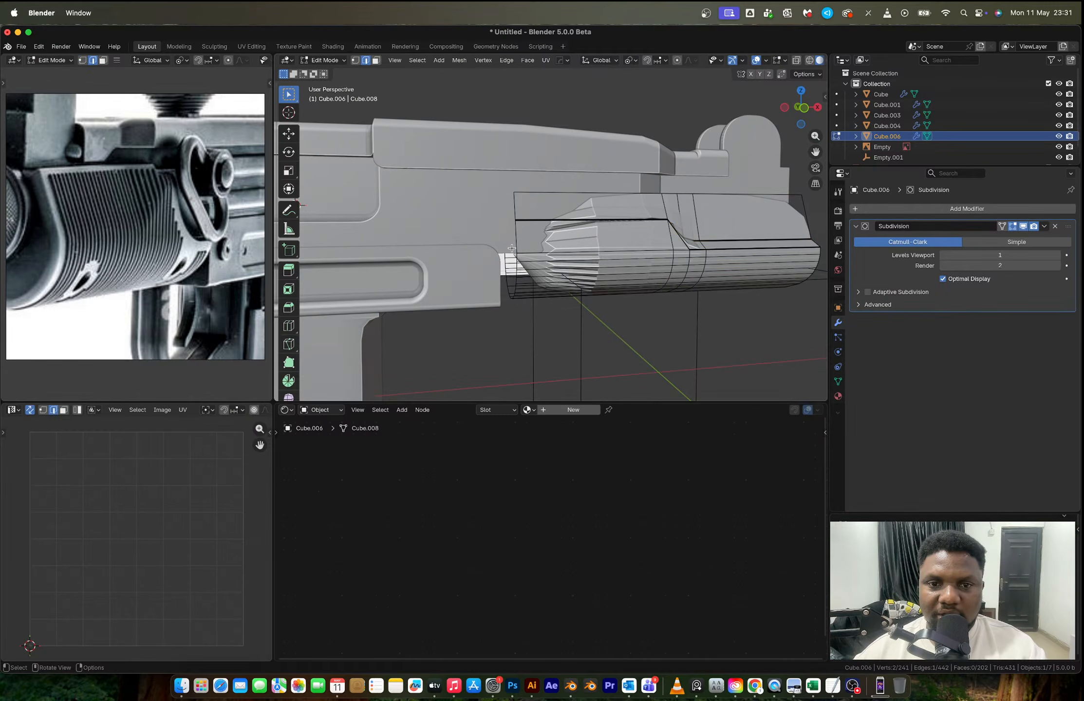
pyautogui.press('3')
pyautogui.click(511, 266)
pyautogui.hotkey('ctrl', 'b')
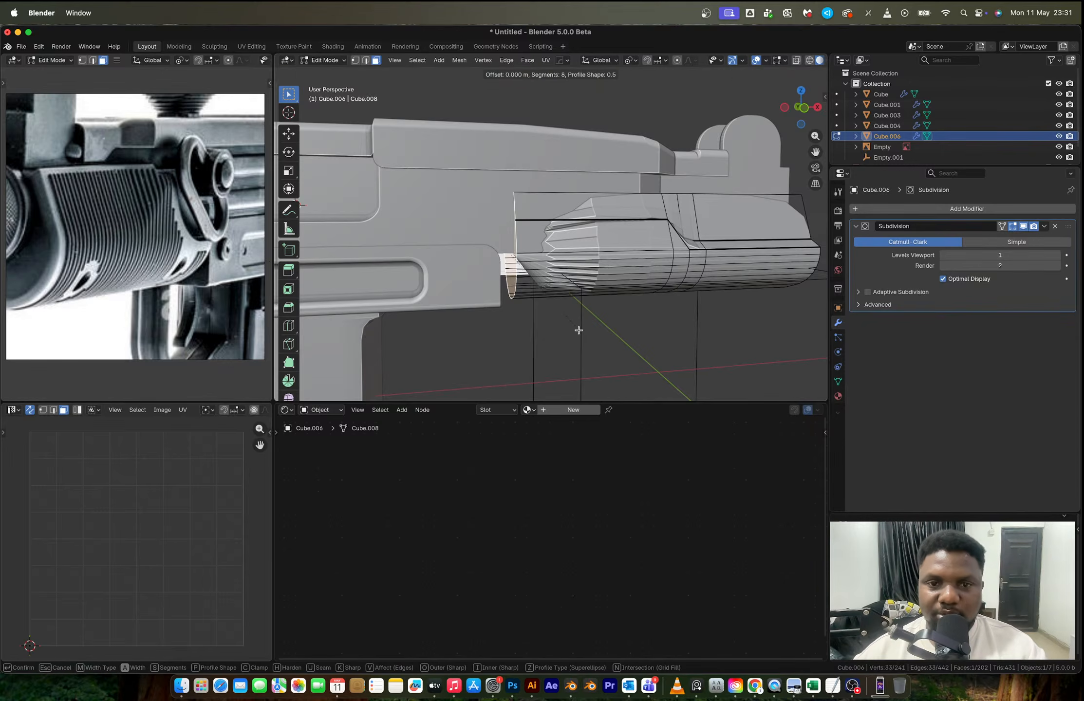
pyautogui.click(591, 336)
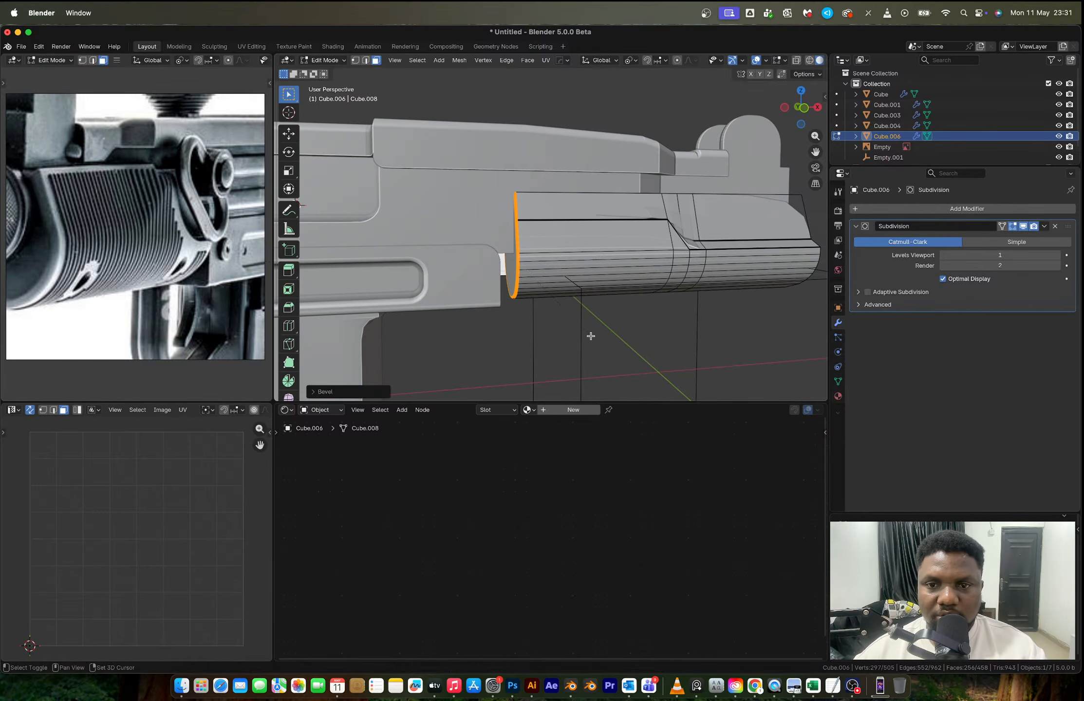
pyautogui.press('Tab')
# - Try Shade Auto Smooth on the subdivided handguard
pyautogui.moveTo(589, 334); pyautogui.dragTo(612, 280, button='middle')
pyautogui.rightClick(580, 273)
pyautogui.click(578, 273)
pyautogui.scroll(5, 603, 261)
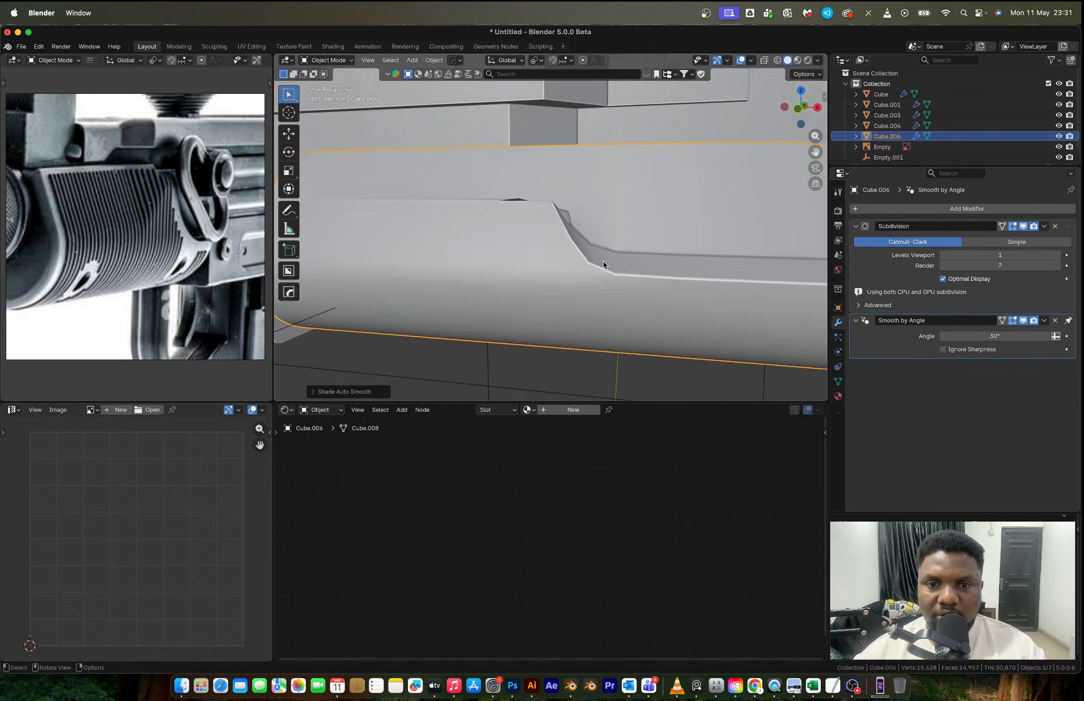
# - Undo the auto smooth shading, the end face bevel, the Subdivision modifier and the bevel of the stepped edges
pyautogui.press('Tab')
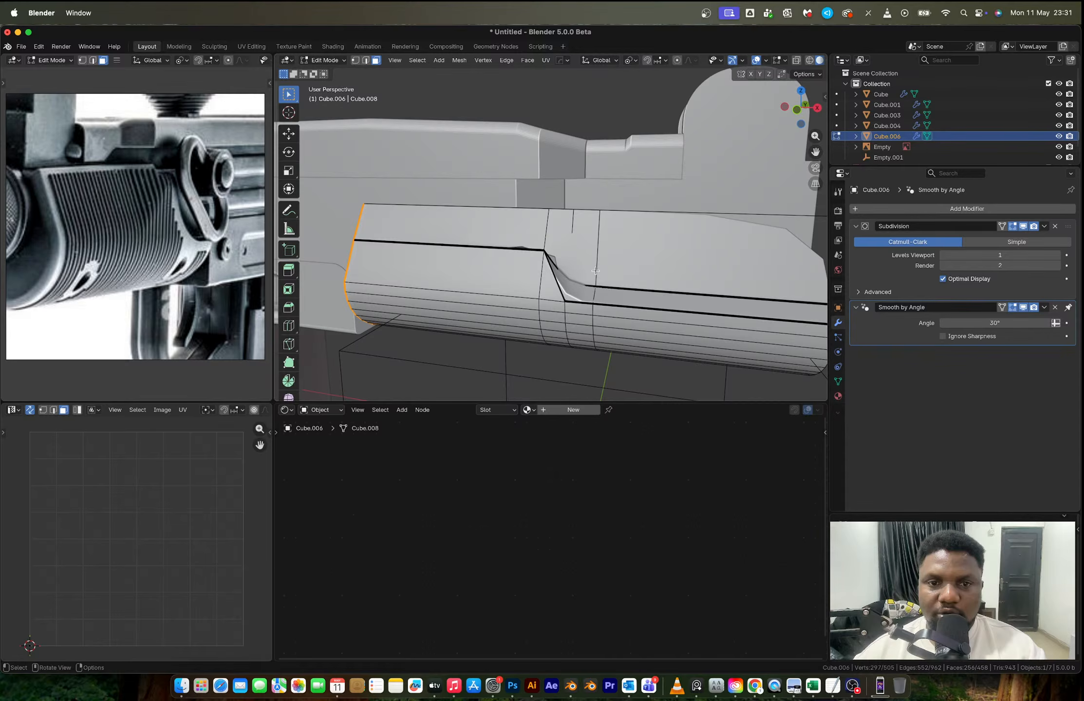
pyautogui.scroll(3, 595, 270)
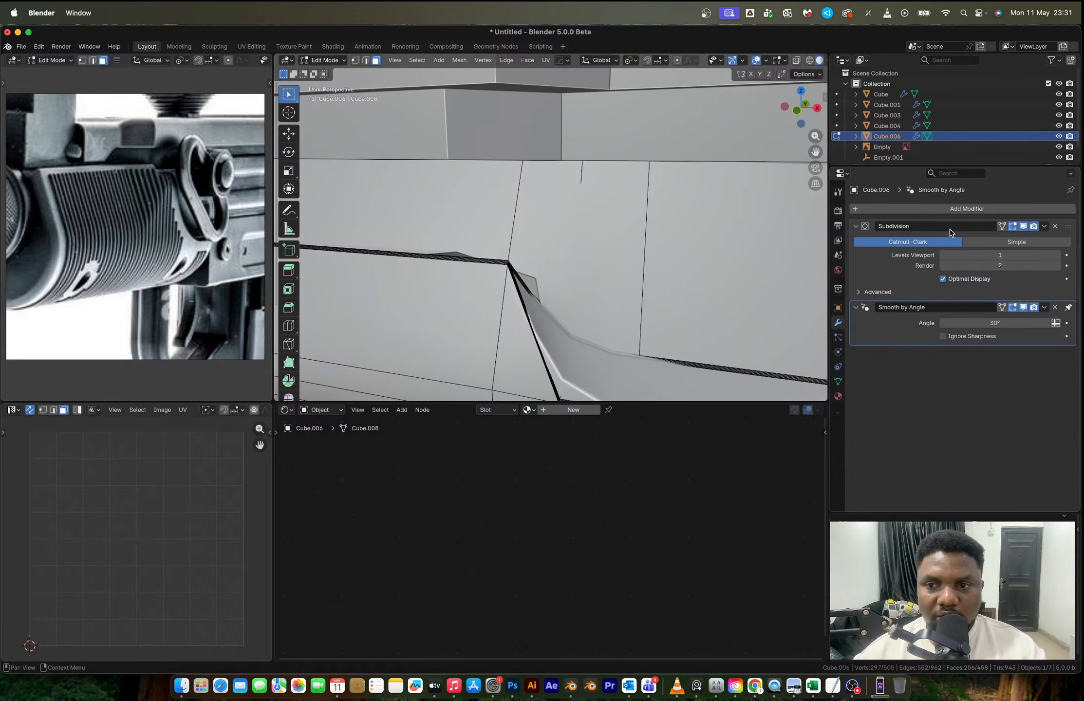
pyautogui.hotkey('ctrl', 'z')
pyautogui.hotkey('ctrl', 'z')
pyautogui.hotkey('ctrl', 'z')
pyautogui.hotkey('ctrl', 'z')
pyautogui.hotkey('ctrl', 'z')
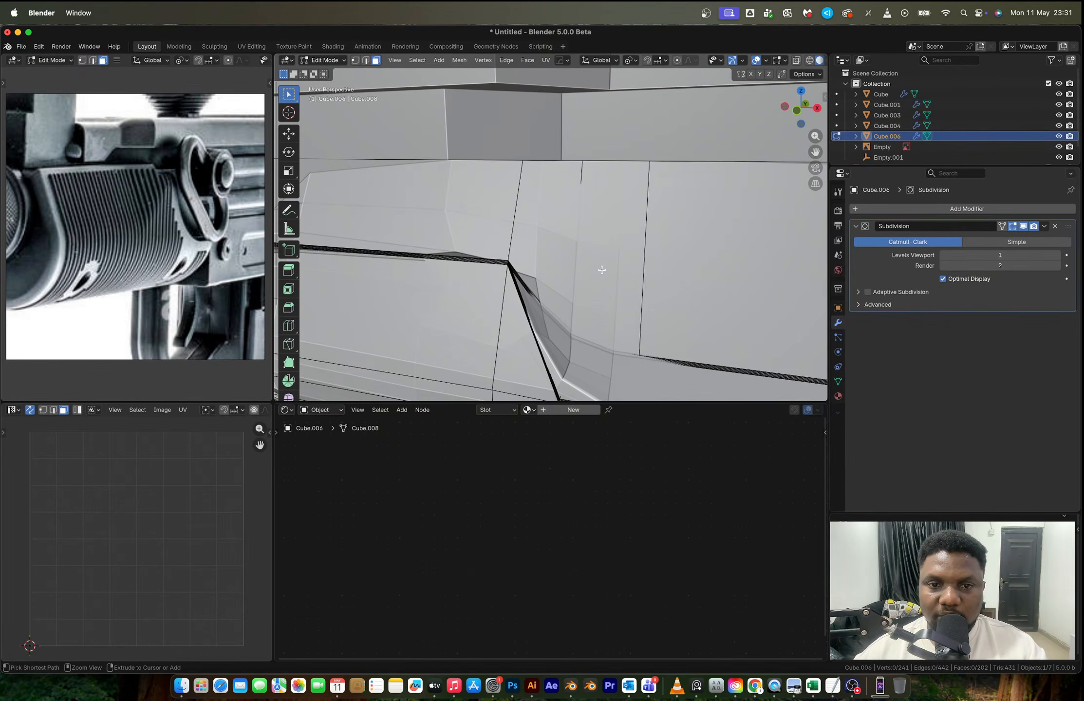
pyautogui.hotkey('ctrl', 'z')
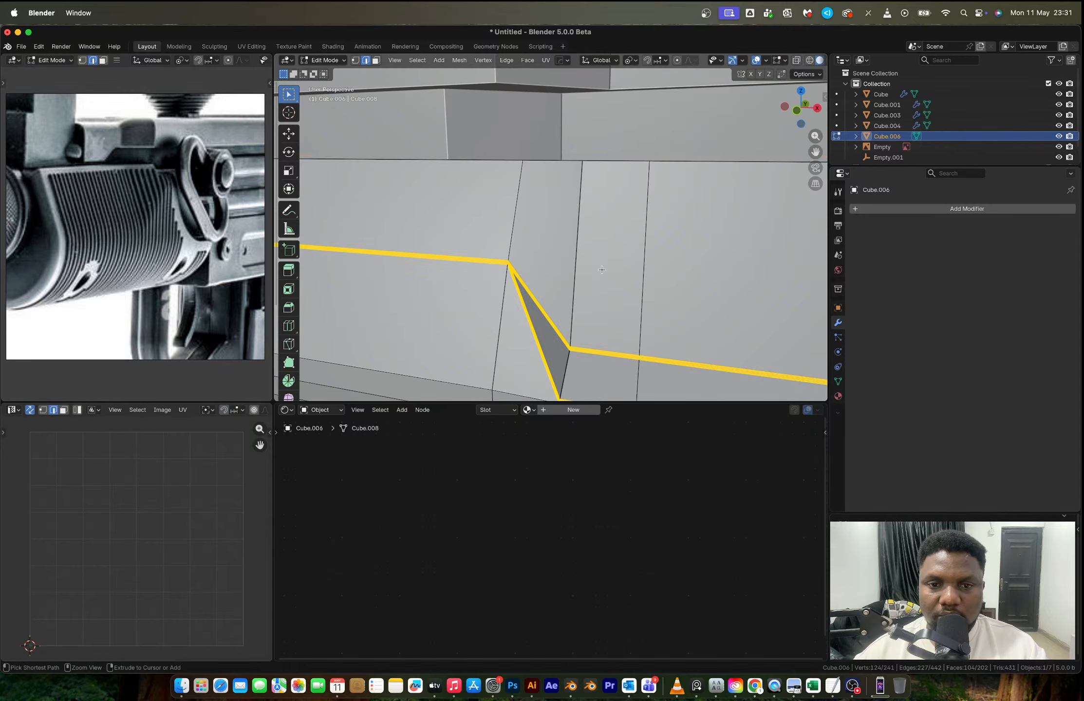
pyautogui.hotkey('ctrl', 'z')
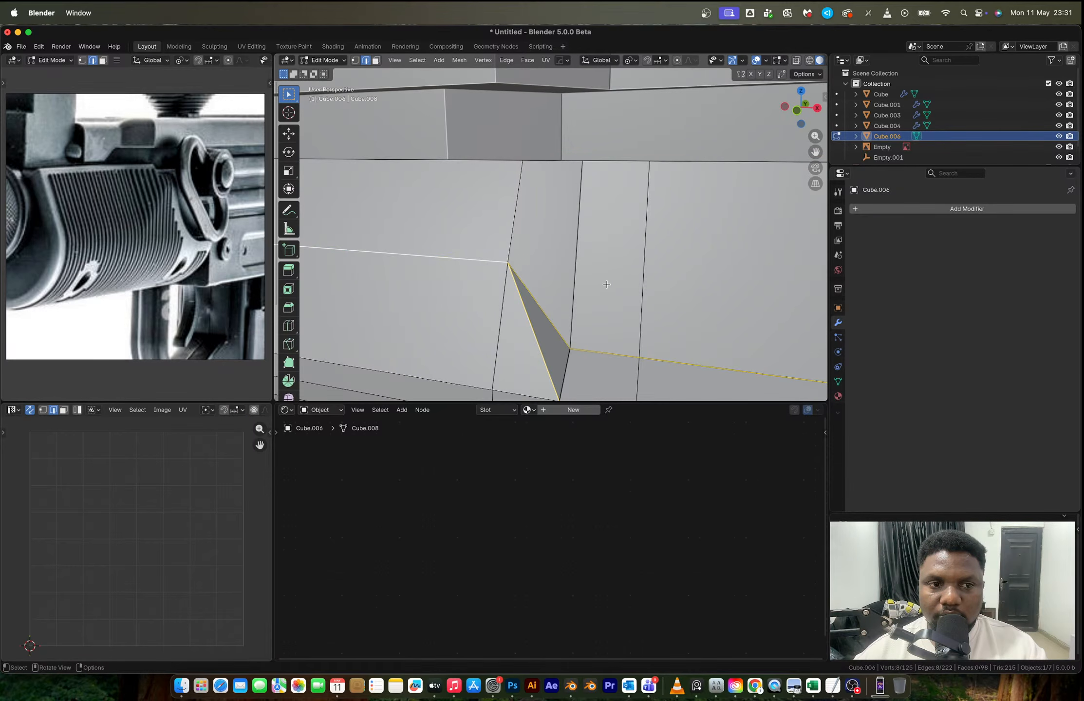
# - Undo the edge selection, the diagonal edge connection and the raising of the rear panel's lower vertices
pyautogui.scroll(-6, 606, 284)
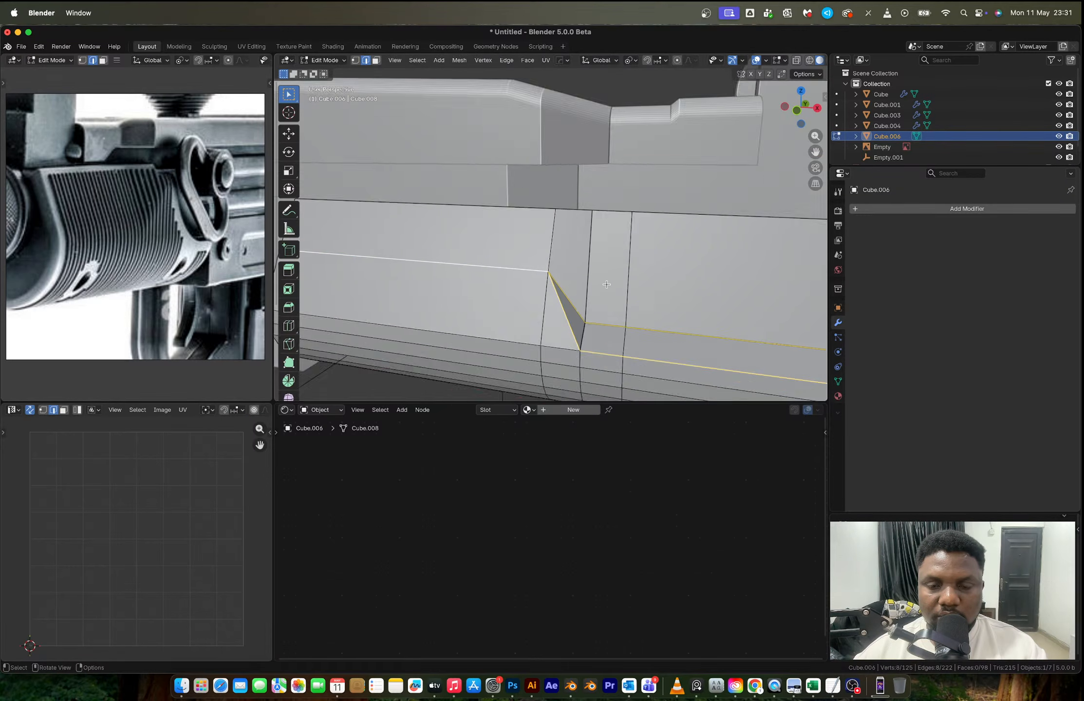
pyautogui.hotkey('ctrl', 'z')
pyautogui.hotkey('ctrl', 'z')
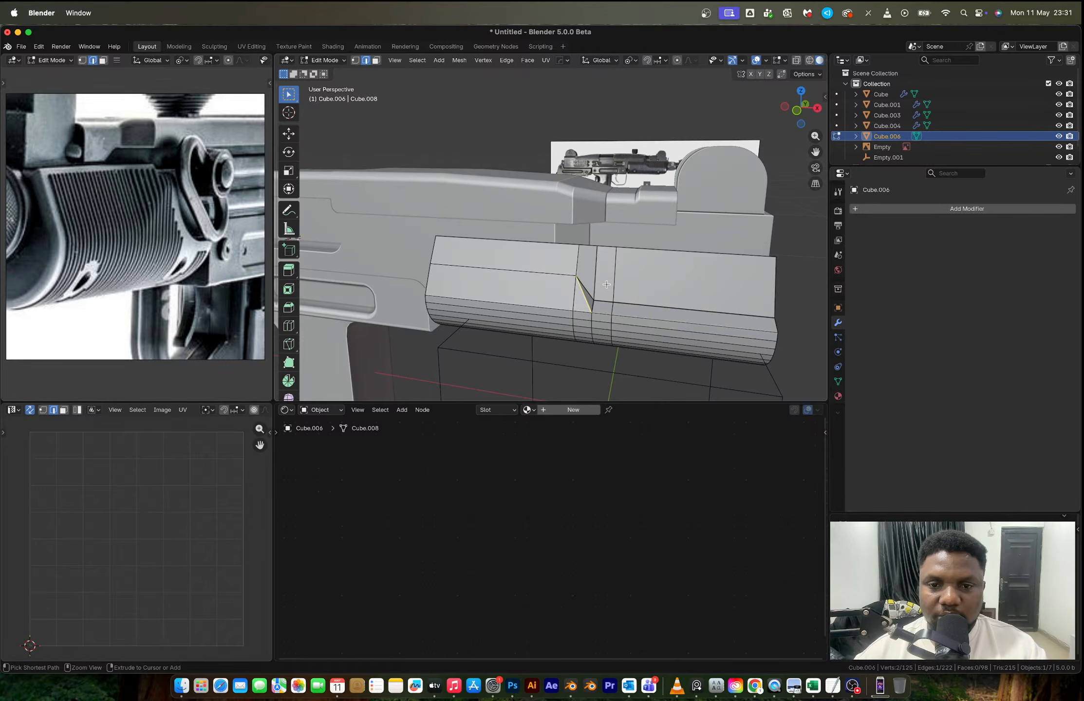
pyautogui.hotkey('ctrl', 'z')
pyautogui.press('Tab')
pyautogui.press('Tab')
pyautogui.press('Tab')
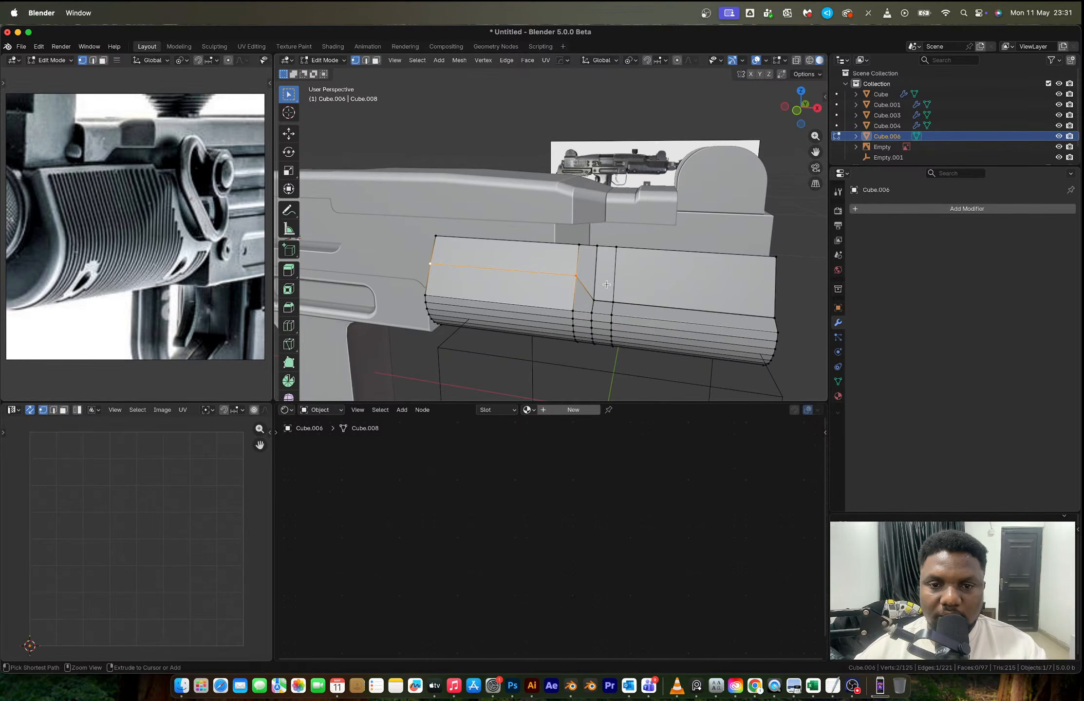
pyautogui.press('Tab')
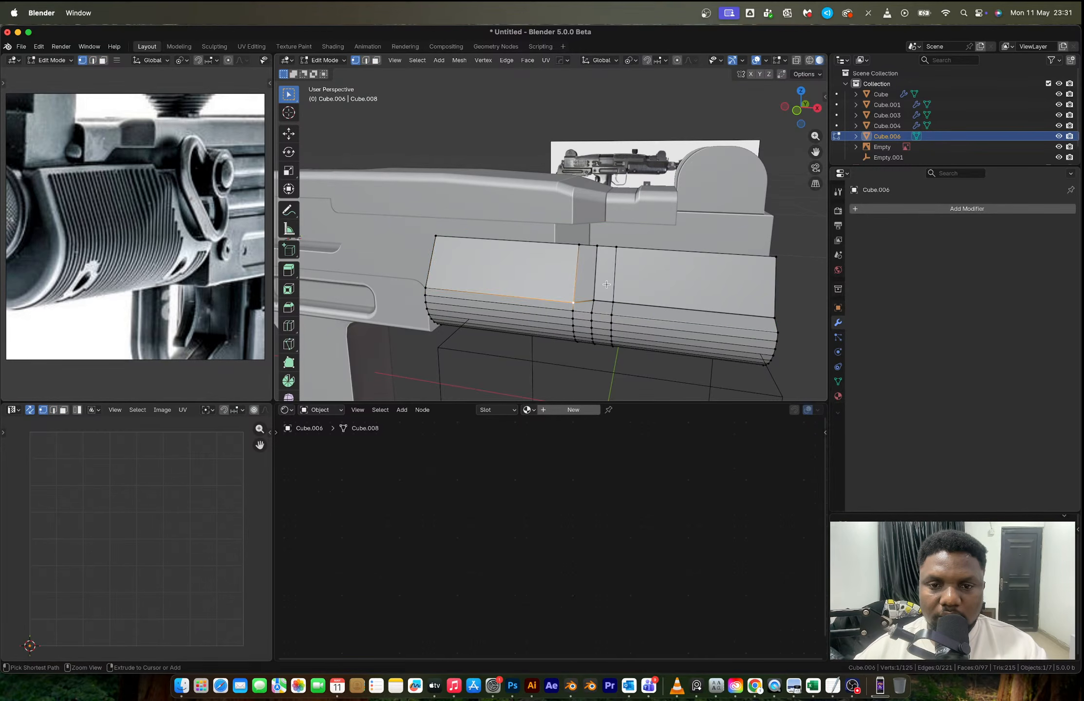
pyautogui.hotkey('ctrl', 'z')
pyautogui.hotkey('ctrl', 'z')
pyautogui.hotkey('ctrl', 'z')
pyautogui.hotkey('ctrl', 'z')
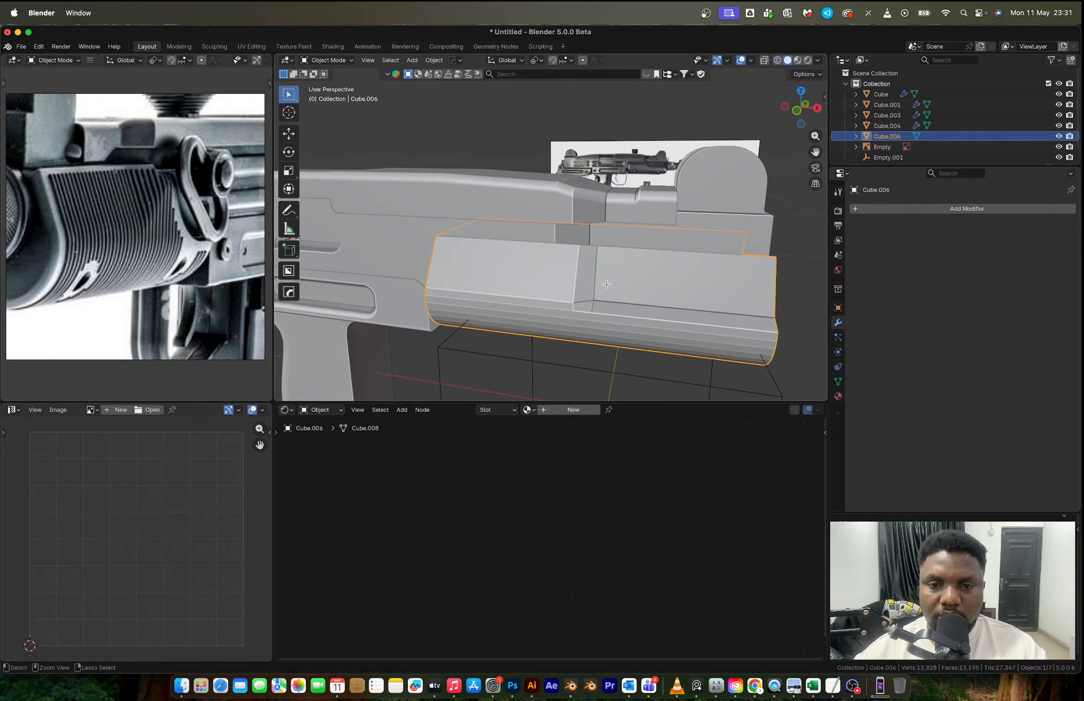
# - Try to knife-cut a stepped line across the handguard's side in front view, running straight from the rear edge and sloping down to the front section
pyautogui.click(797, 111)
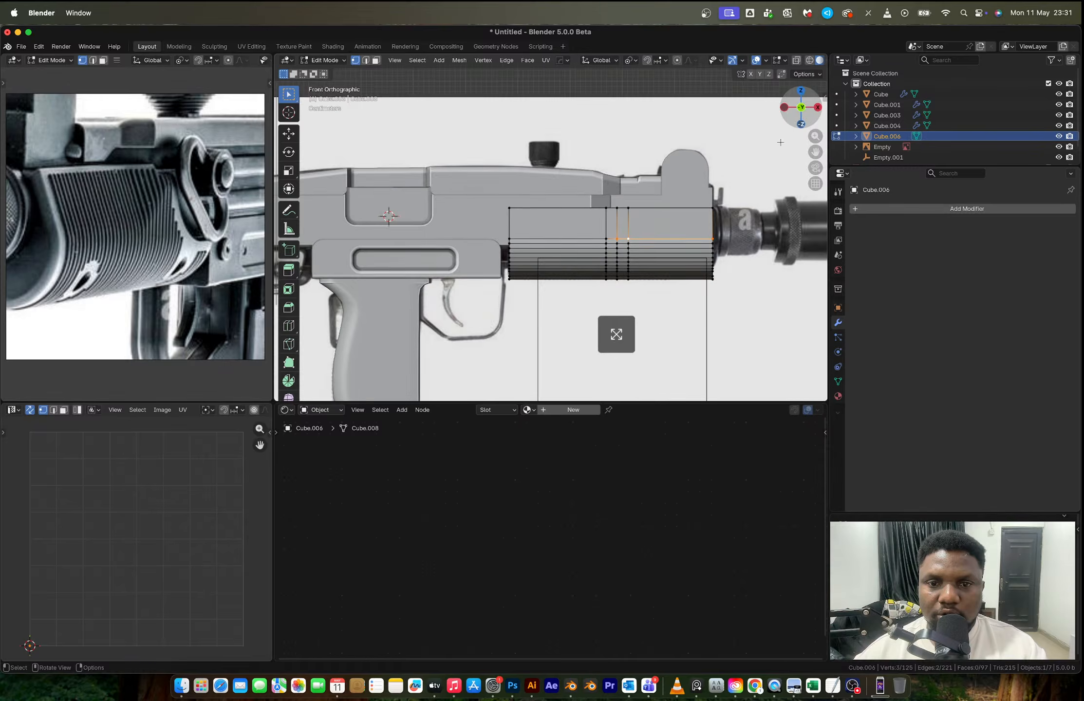
pyautogui.scroll(2, 647, 274)
pyautogui.scroll(3, 647, 274)
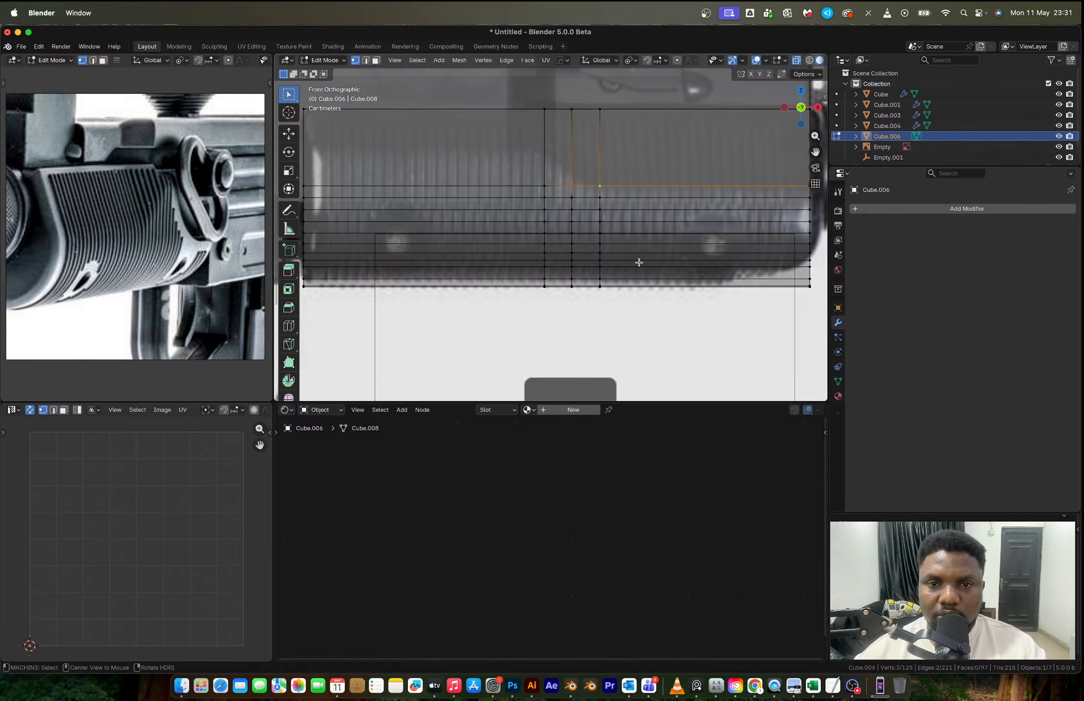
pyautogui.scroll(2, 390, 183)
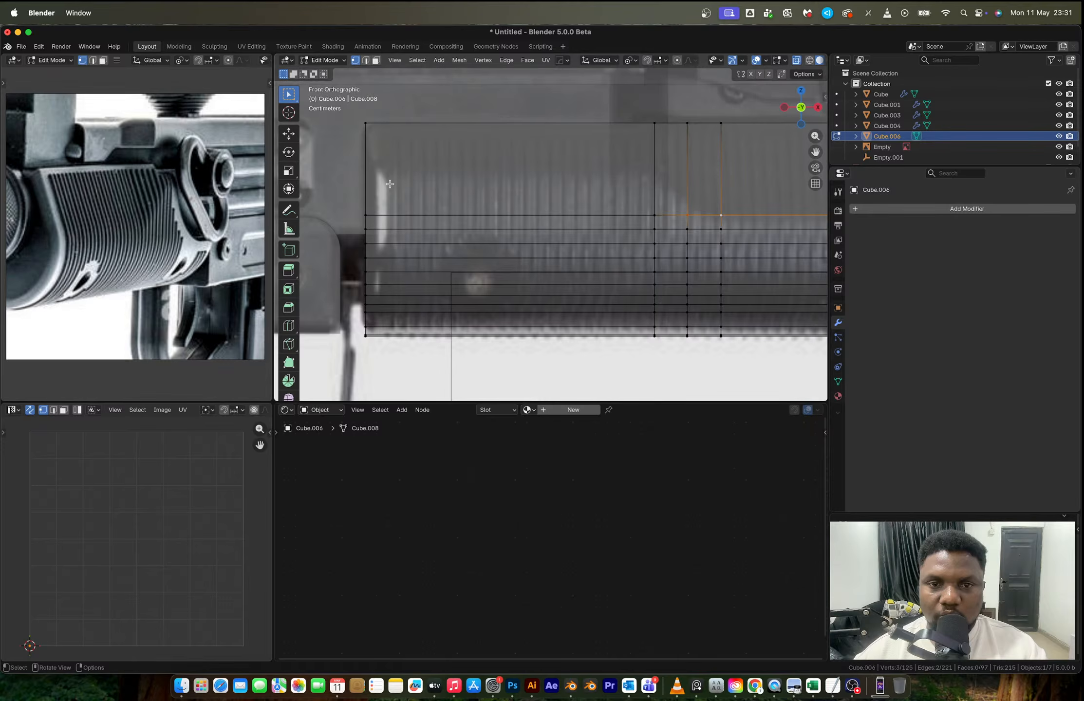
pyautogui.press('k')
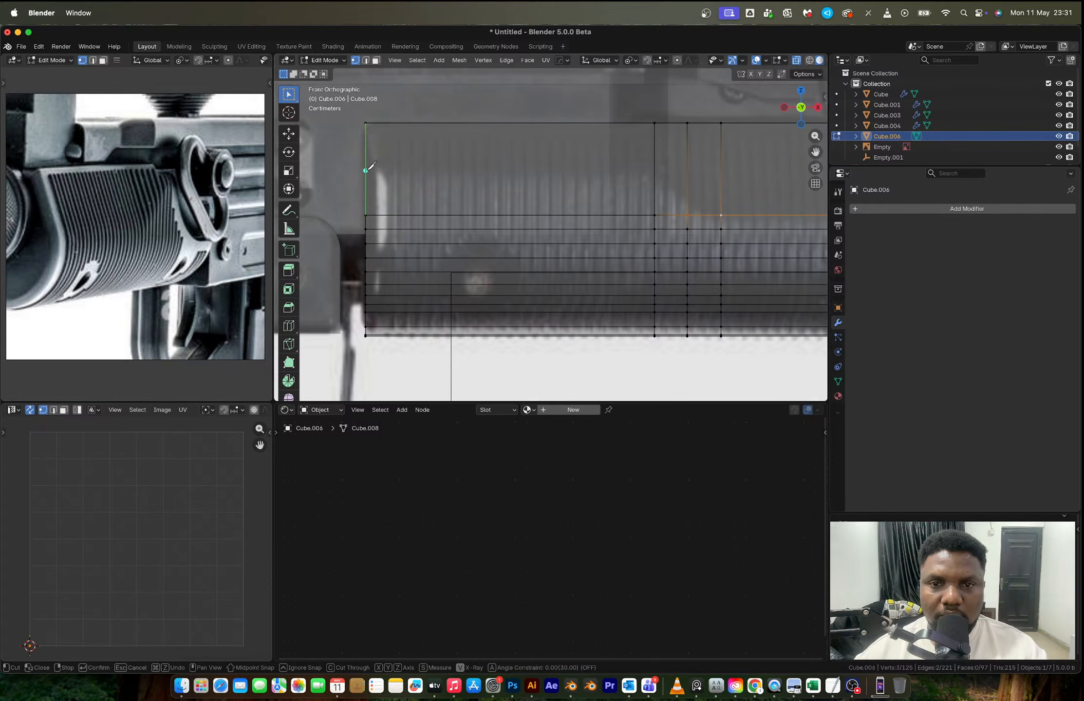
pyautogui.click(365, 170)
pyautogui.click(654, 169)
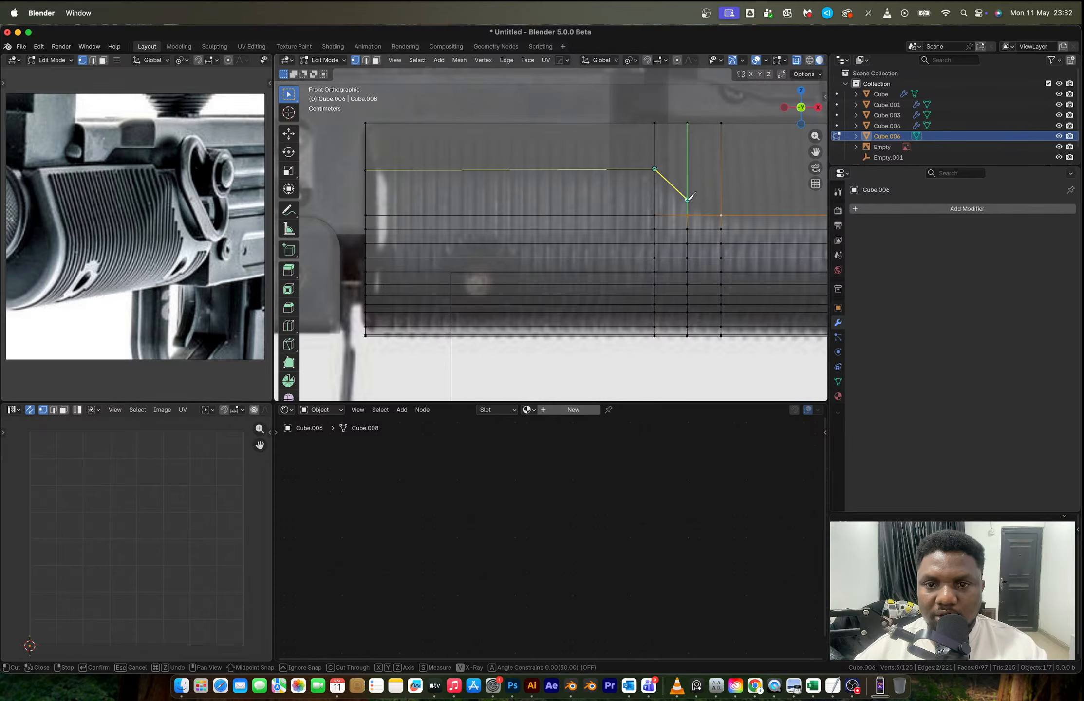
pyautogui.click(720, 215)
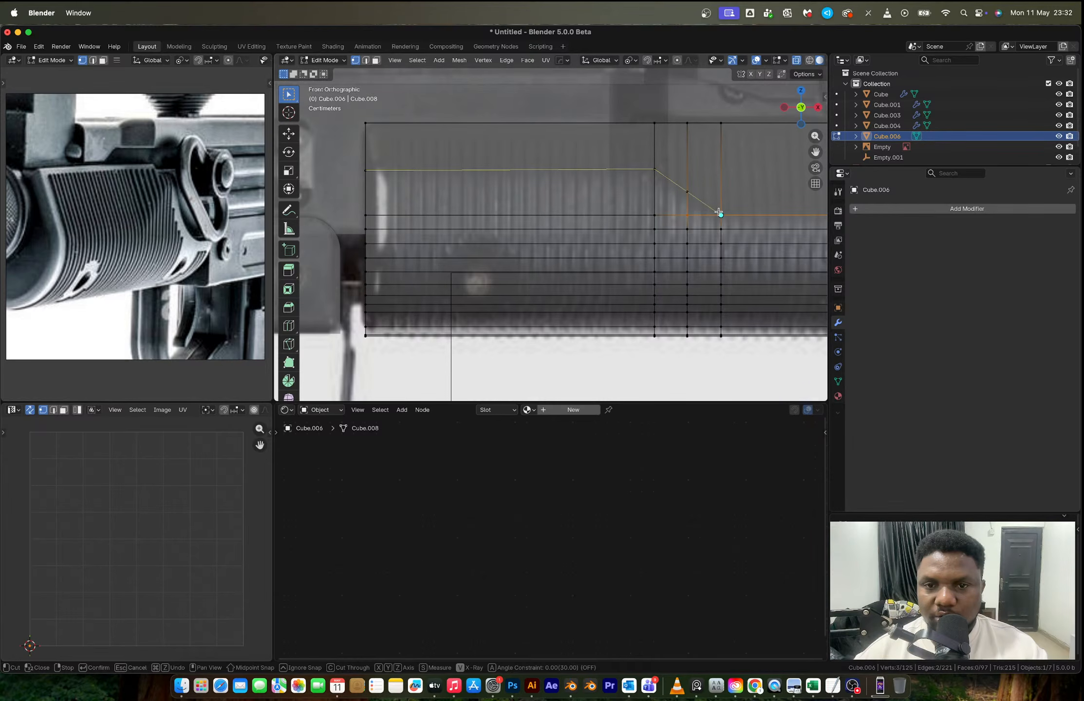
pyautogui.press('Return')
# - Select the stepped line's edges without the small triangular face, and undo the selection and the knife cut
pyautogui.scroll(-1, 719, 214)
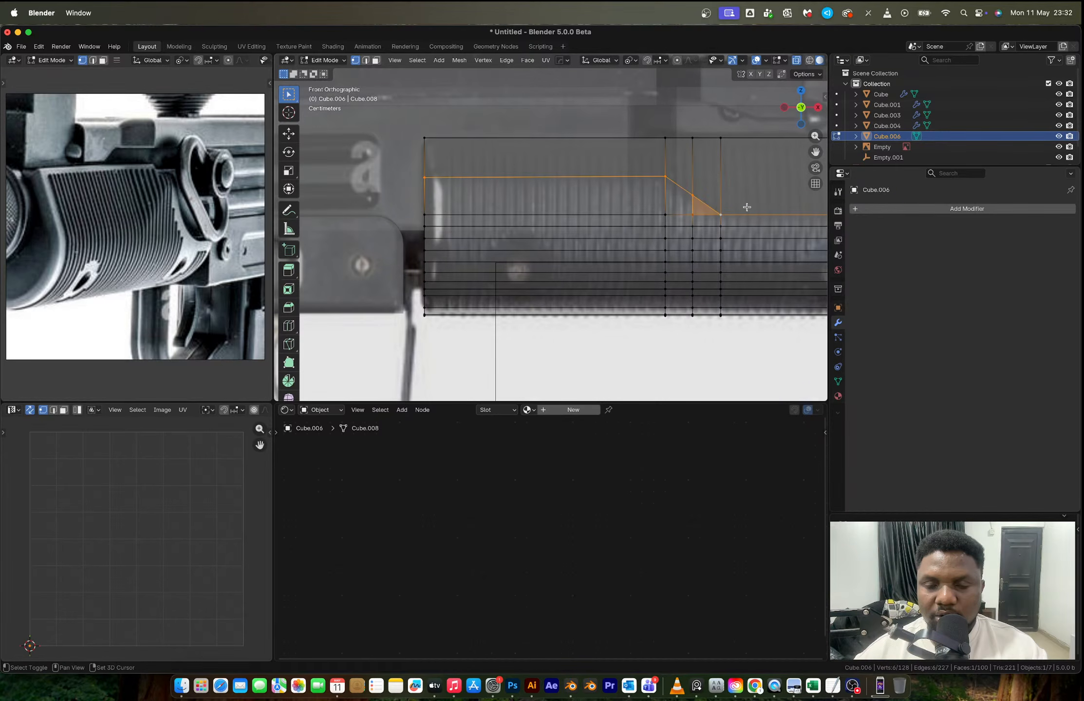
pyautogui.keyDown('shift'); pyautogui.moveTo(746, 207); pyautogui.dragTo(606, 220, button='middle'); pyautogui.keyUp('shift')
pyautogui.press('2')
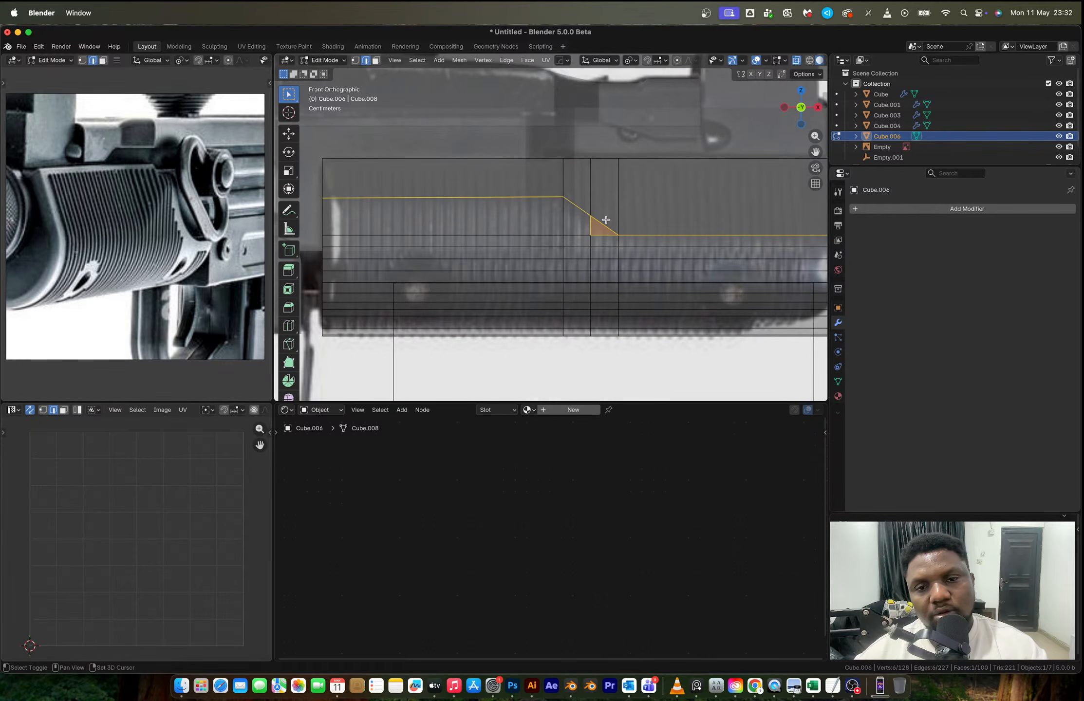
pyautogui.keyDown('alt'); pyautogui.click(650, 237); pyautogui.keyUp('alt')
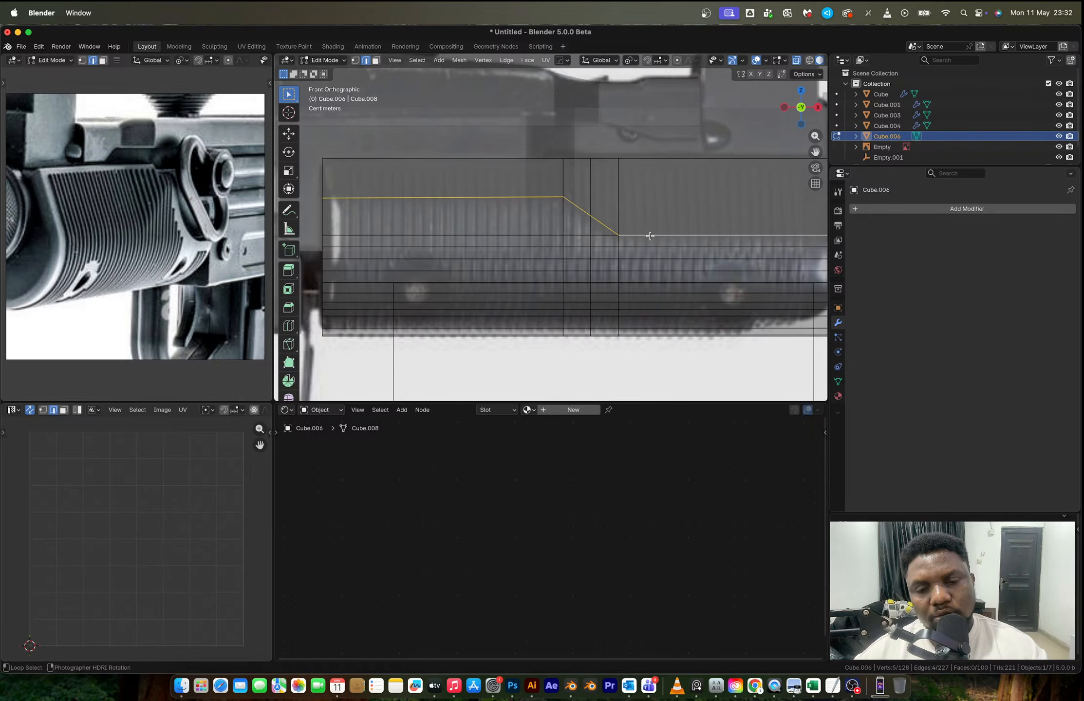
pyautogui.press('super+z')
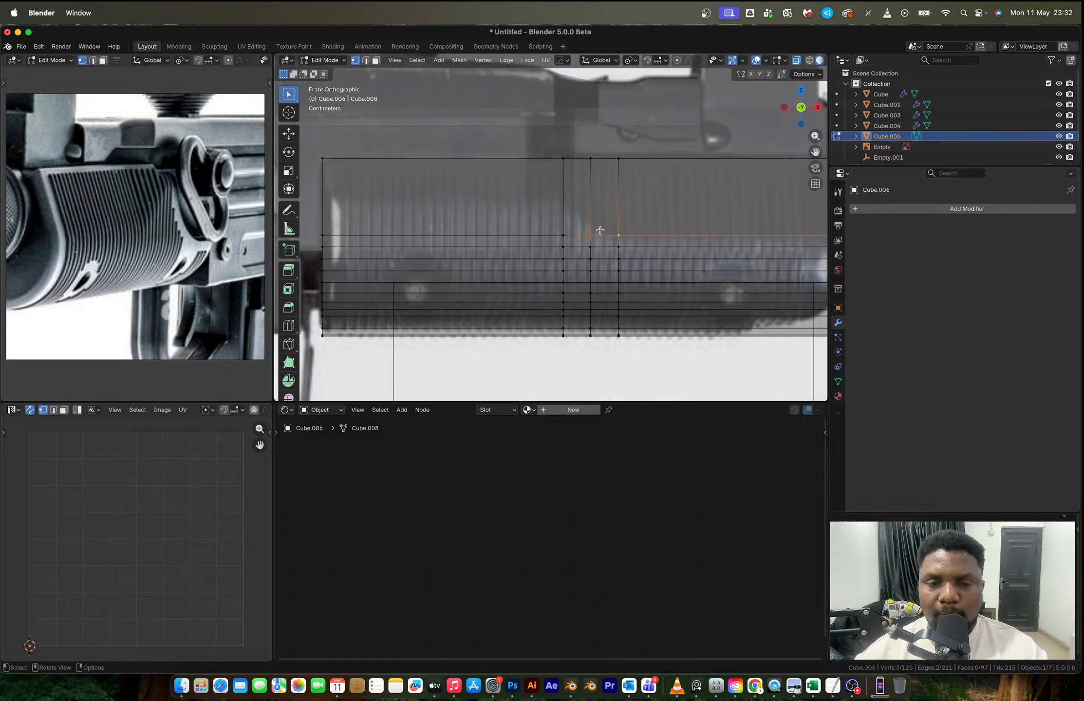
# - Try dissolving the lengthwise edges along the bottom of the handguard's flat side panel
pyautogui.scroll(-3, 601, 229)
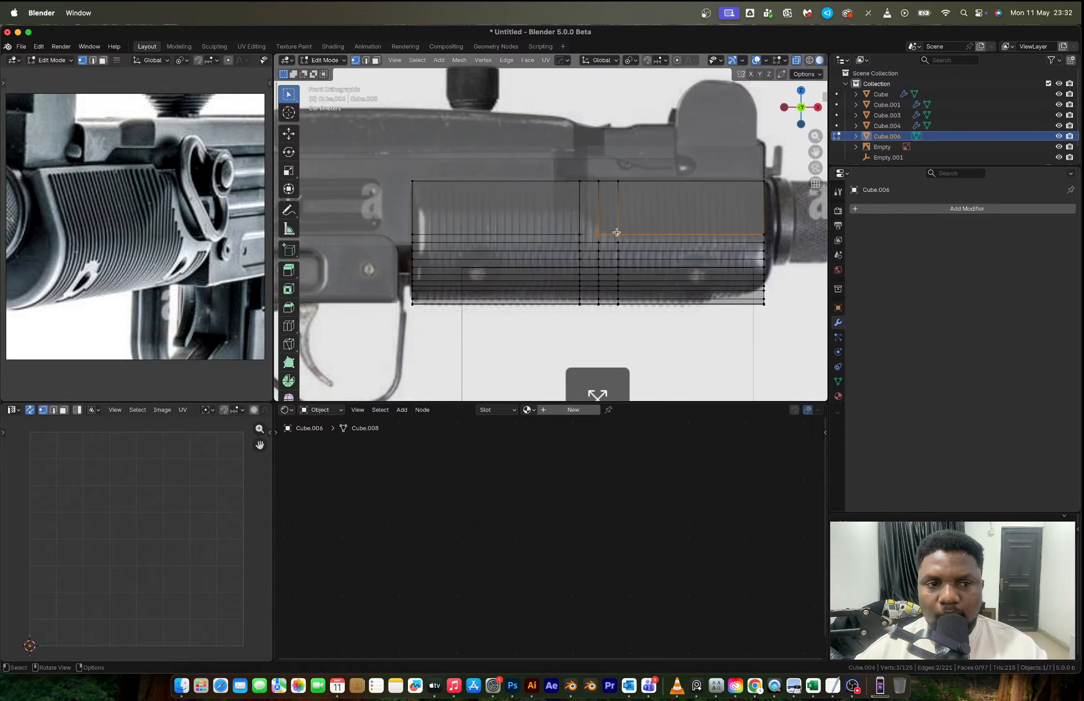
pyautogui.scroll(3, 616, 232)
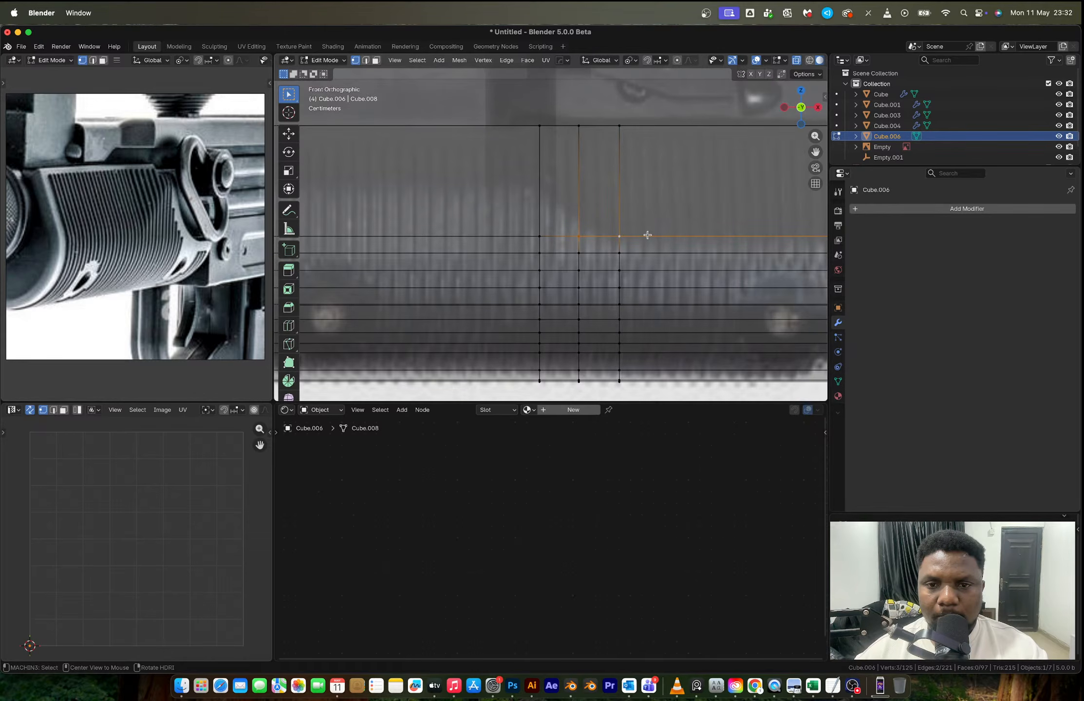
pyautogui.keyDown('shift'); pyautogui.moveTo(604, 237); pyautogui.dragTo(587, 235, button='middle'); pyautogui.keyUp('shift')
pyautogui.press('2')
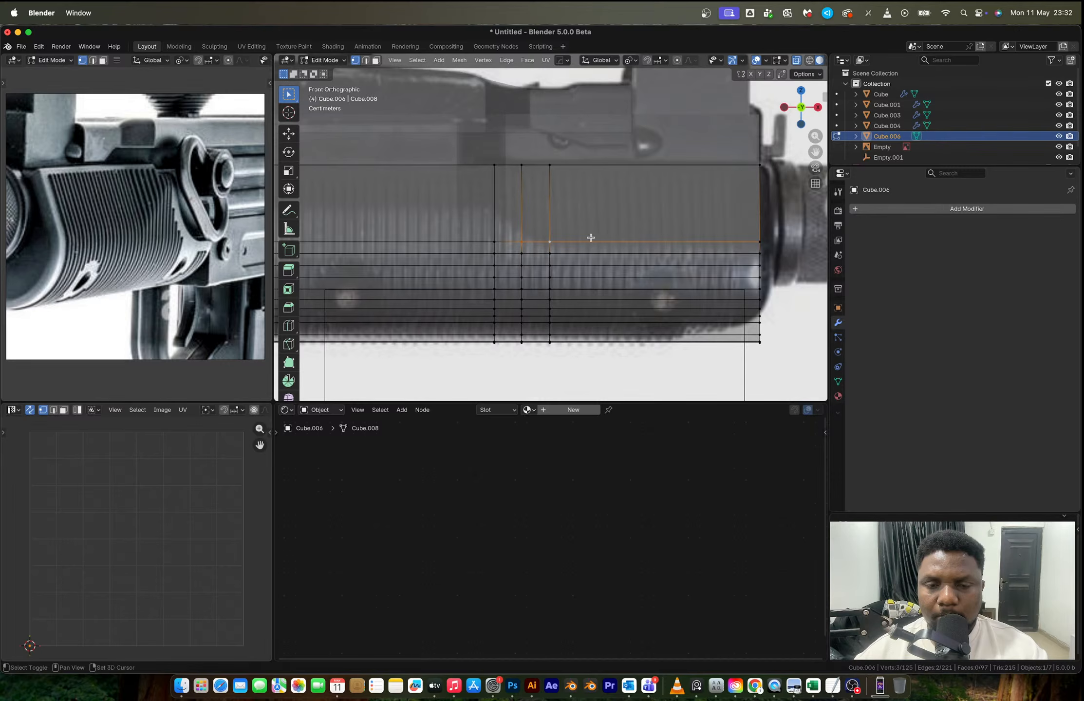
pyautogui.keyDown('alt'); pyautogui.click(566, 240); pyautogui.keyUp('alt')
pyautogui.press('x')
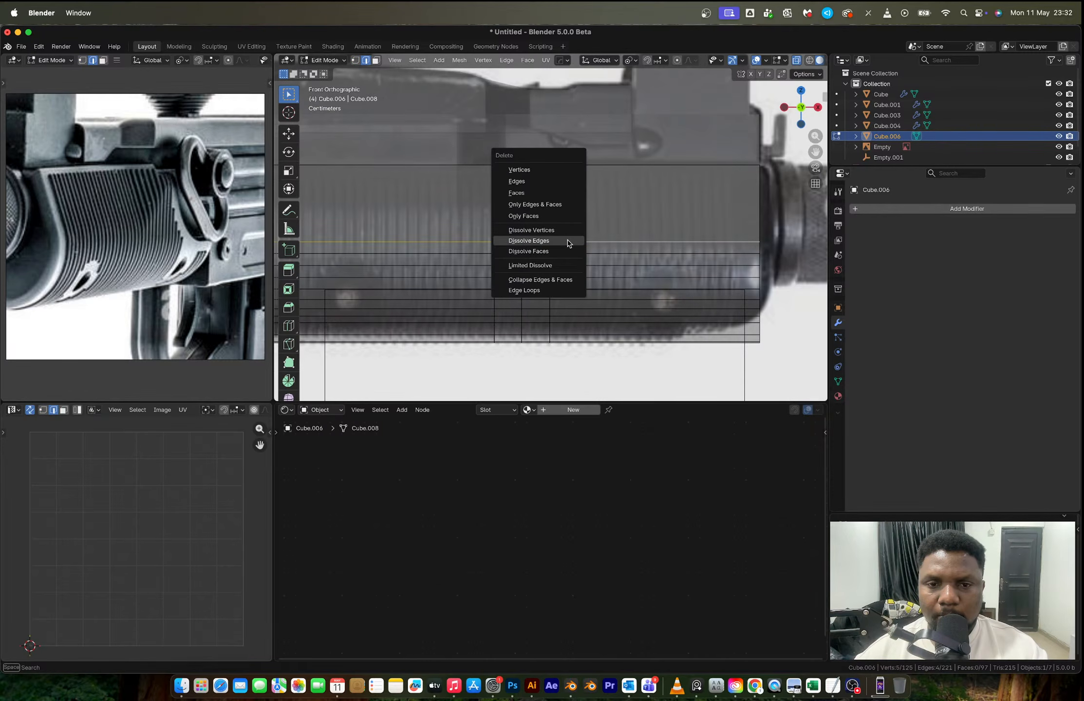
pyautogui.click(568, 240)
# - Undo the edge dissolve and the edge selection on the handguard
pyautogui.scroll(-8, 582, 239)
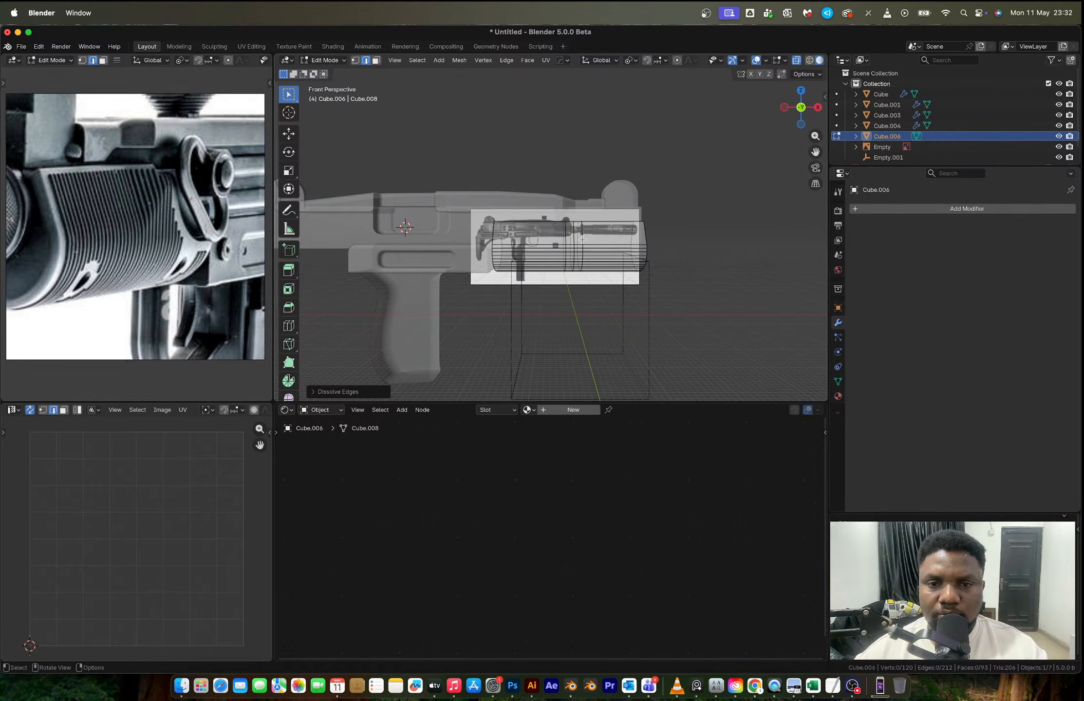
pyautogui.moveTo(582, 239); pyautogui.dragTo(549, 243, button='middle')
pyautogui.hotkey('ctrl', 'z')
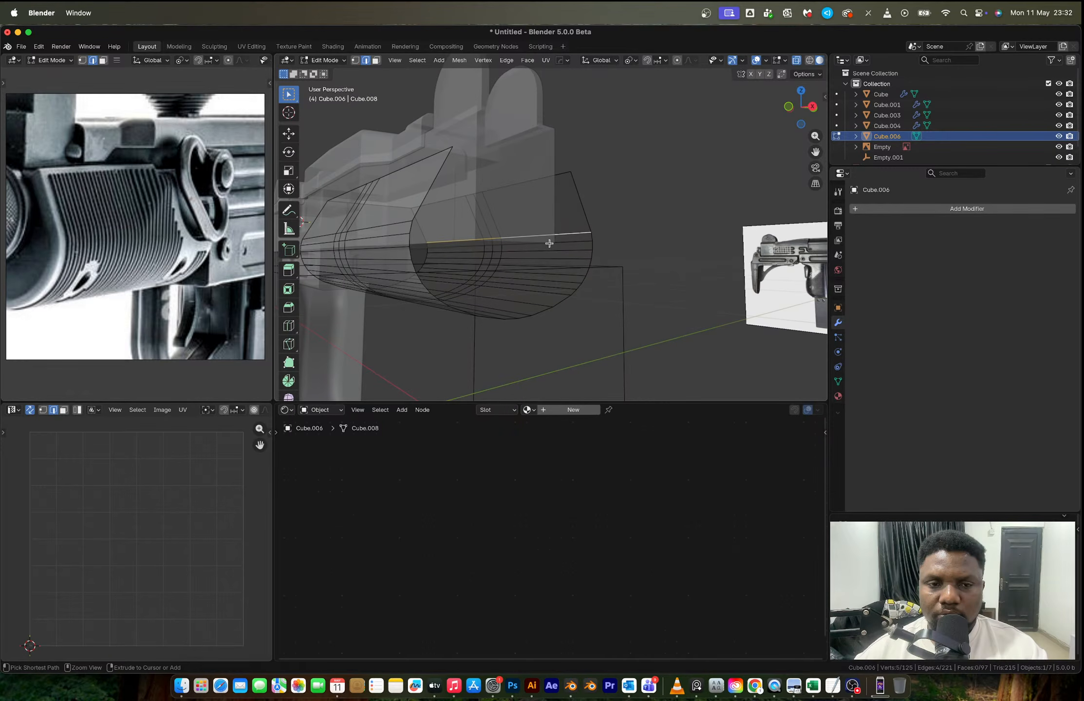
pyautogui.hotkey('ctrl', 'z')
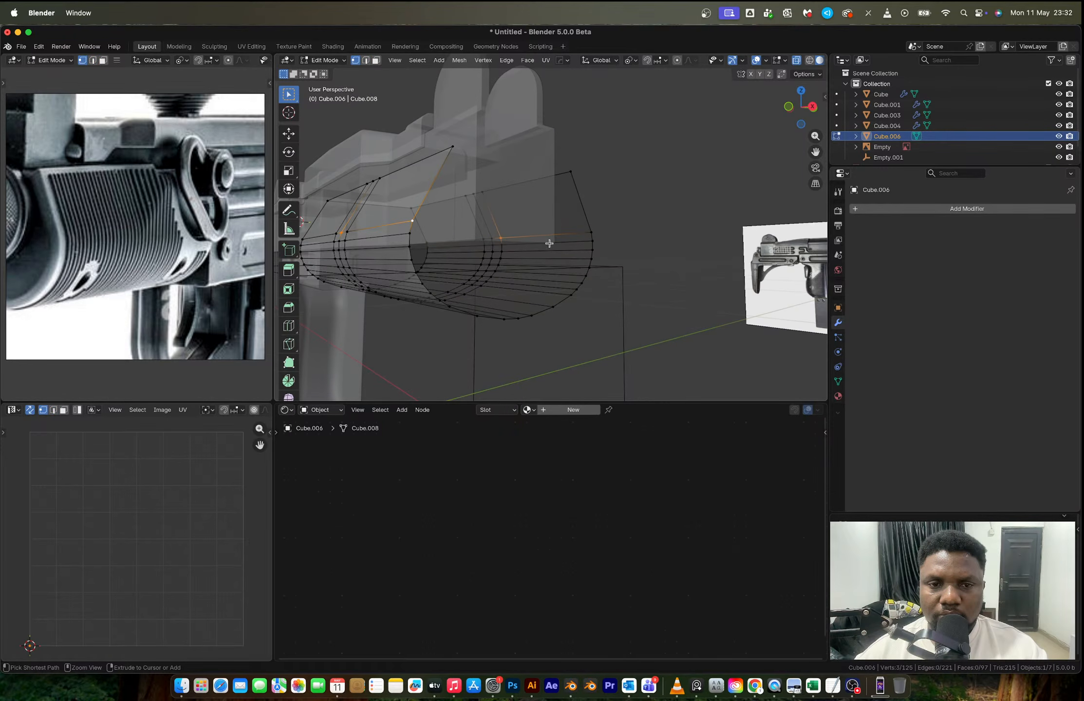
# - Add a lengthwise loop cut across the handguard's flat side panel, midway between its upper and lower edges
pyautogui.press('KP_1')
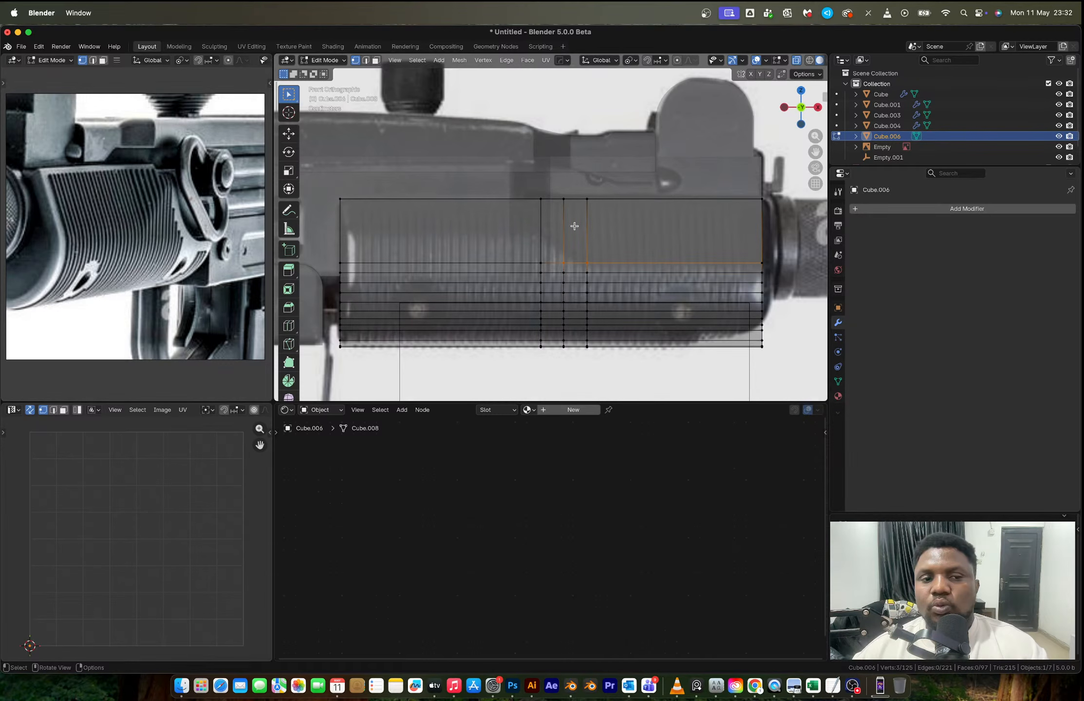
pyautogui.hotkey('alt', 'z')
pyautogui.click(540, 263)
pyautogui.keyDown('shift'); pyautogui.click(340, 263); pyautogui.keyUp('shift')
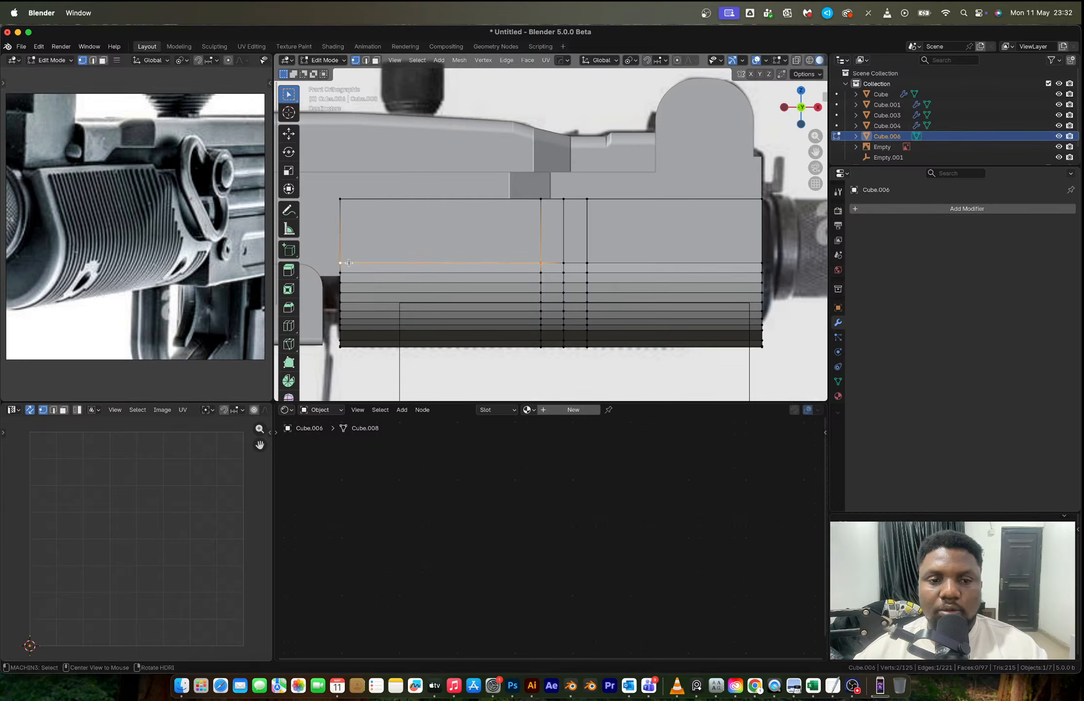
pyautogui.hotkey('alt', 'z')
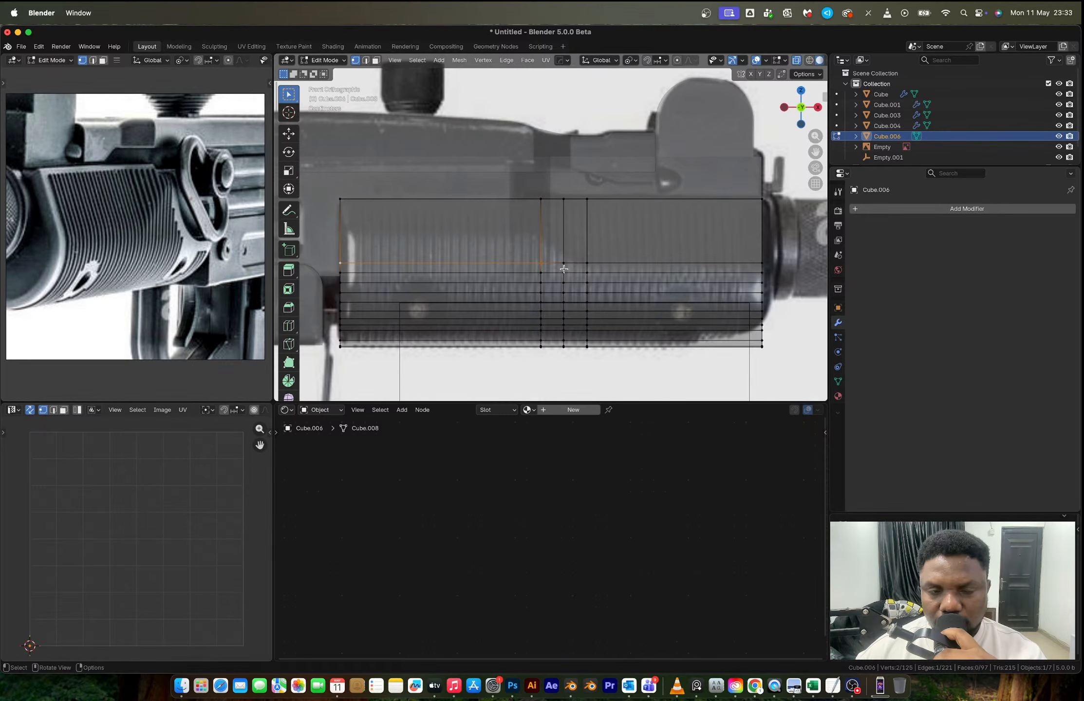
pyautogui.click(568, 244)
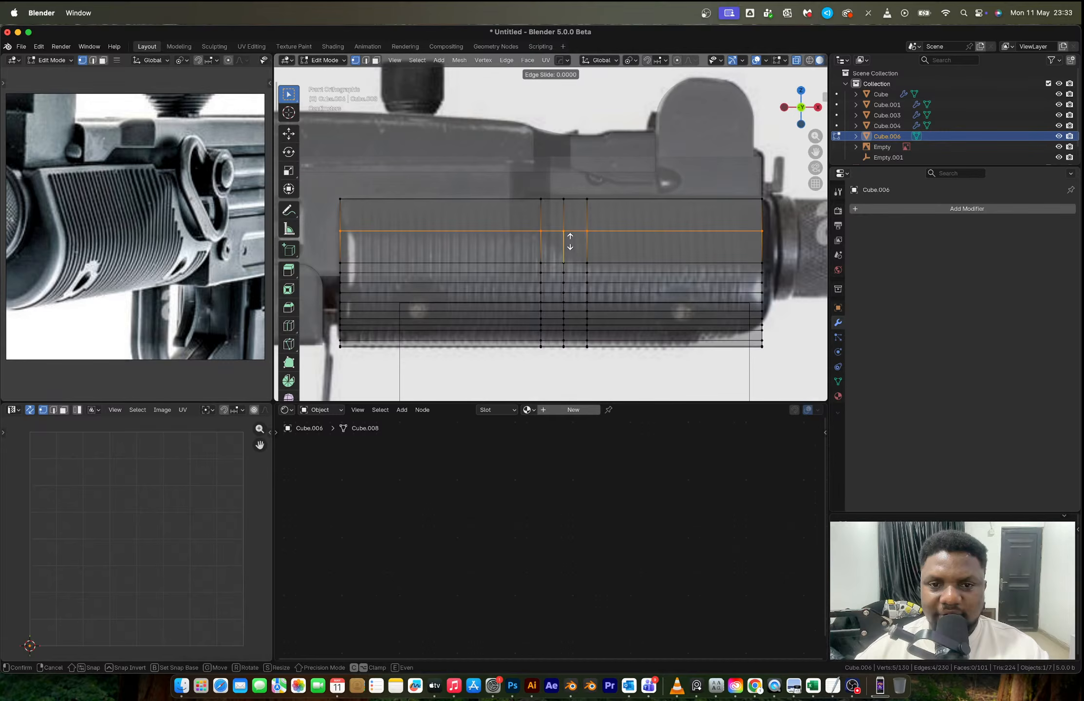
pyautogui.click(570, 242)
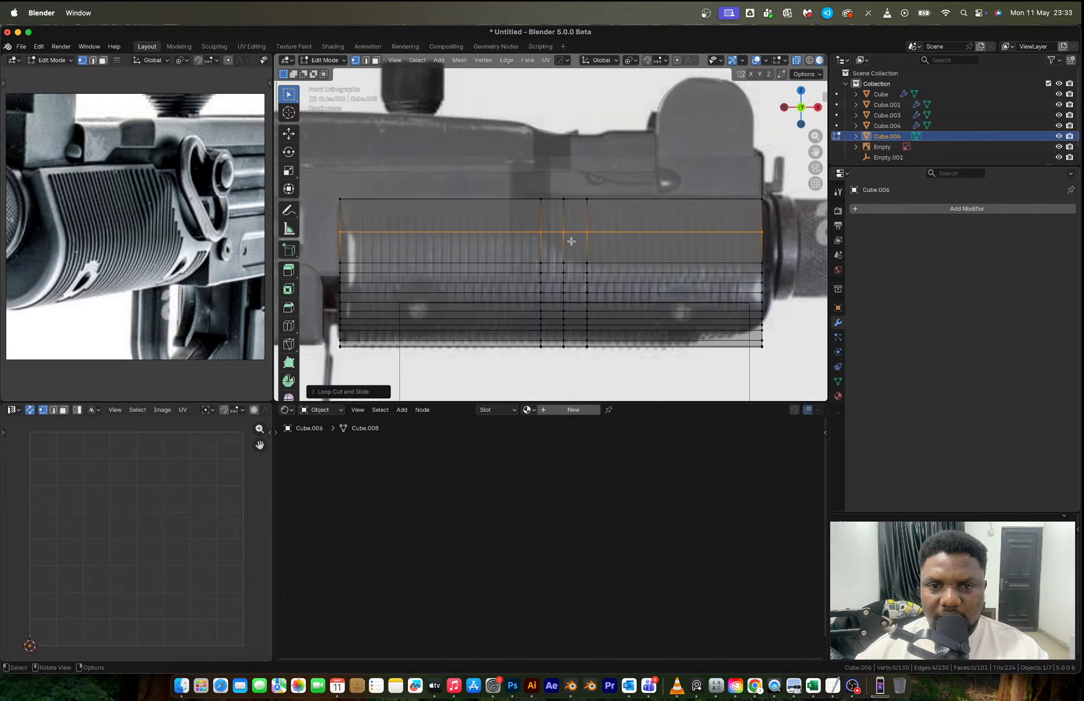
# - Select the vertices of the upper front section of the side panel and scale them along Y to flatten that section
pyautogui.click(570, 233)
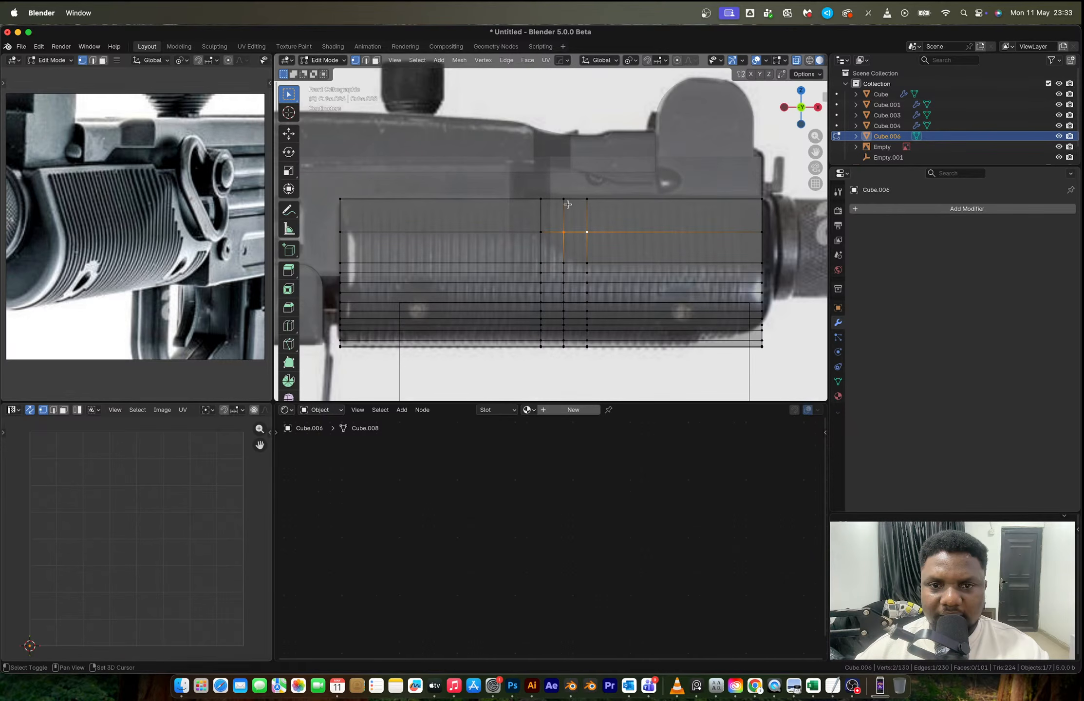
pyautogui.keyDown('shift'); pyautogui.moveTo(555, 211); pyautogui.dragTo(767, 250); pyautogui.keyUp('shift')
pyautogui.moveTo(767, 249); pyautogui.dragTo(749, 253, button='middle')
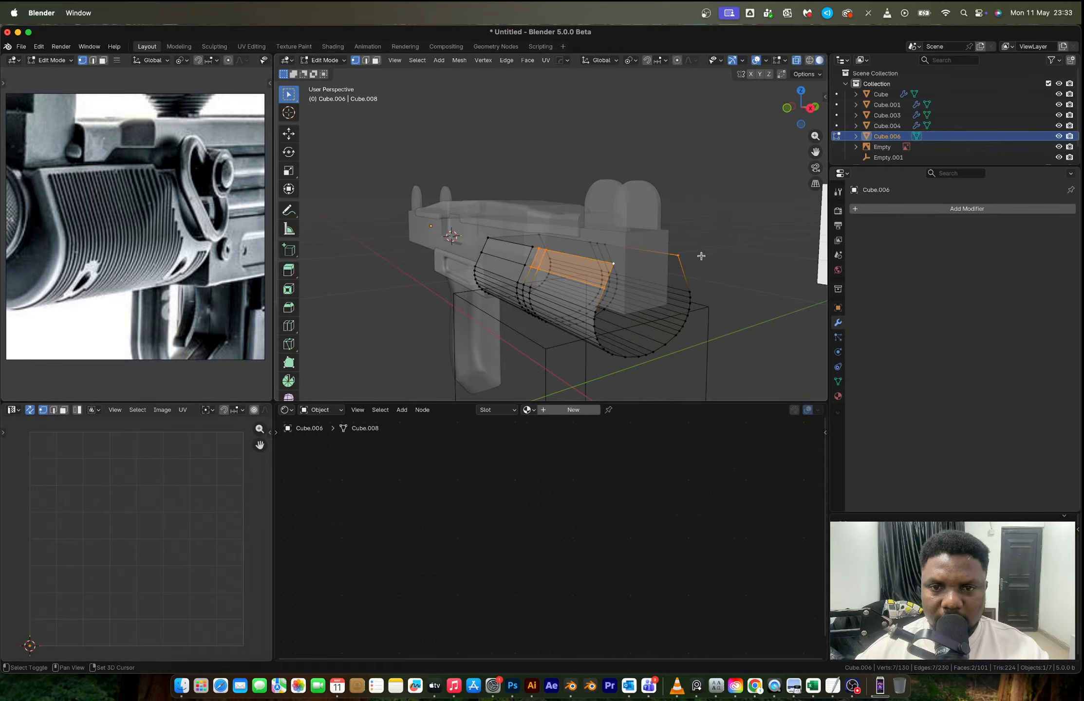
pyautogui.keyDown('shift'); pyautogui.click(678, 256); pyautogui.keyUp('shift')
pyautogui.press('s')
pyautogui.press('x')
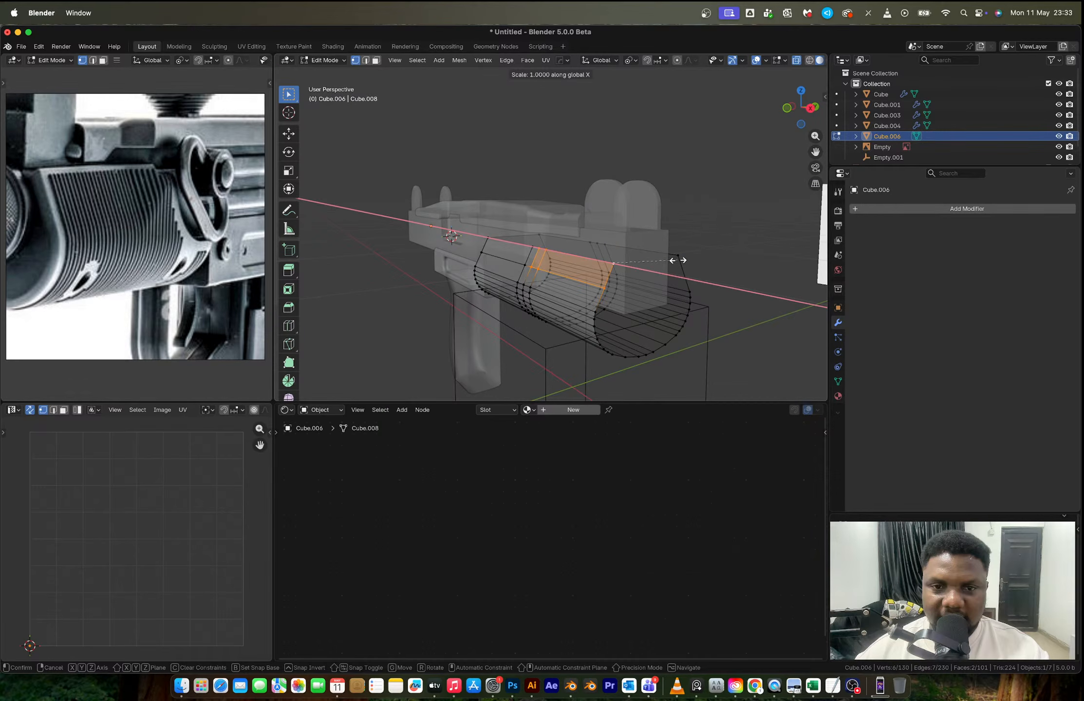
pyautogui.press('y')
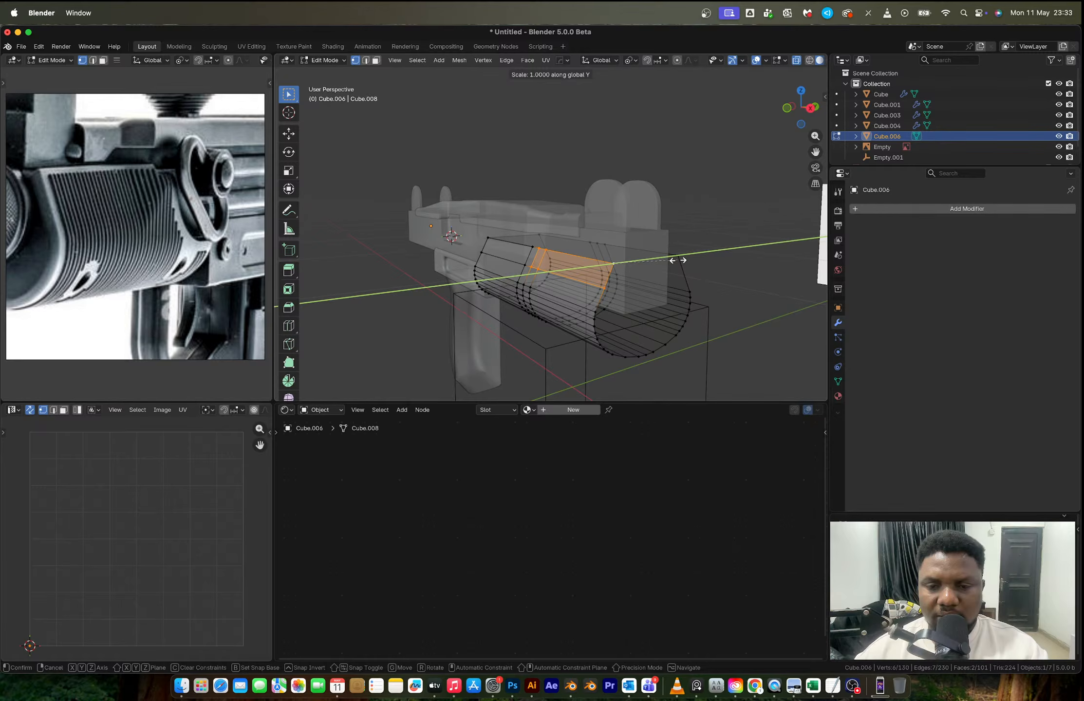
pyautogui.click(620, 263)
pyautogui.moveTo(620, 263); pyautogui.dragTo(657, 280, button='middle')
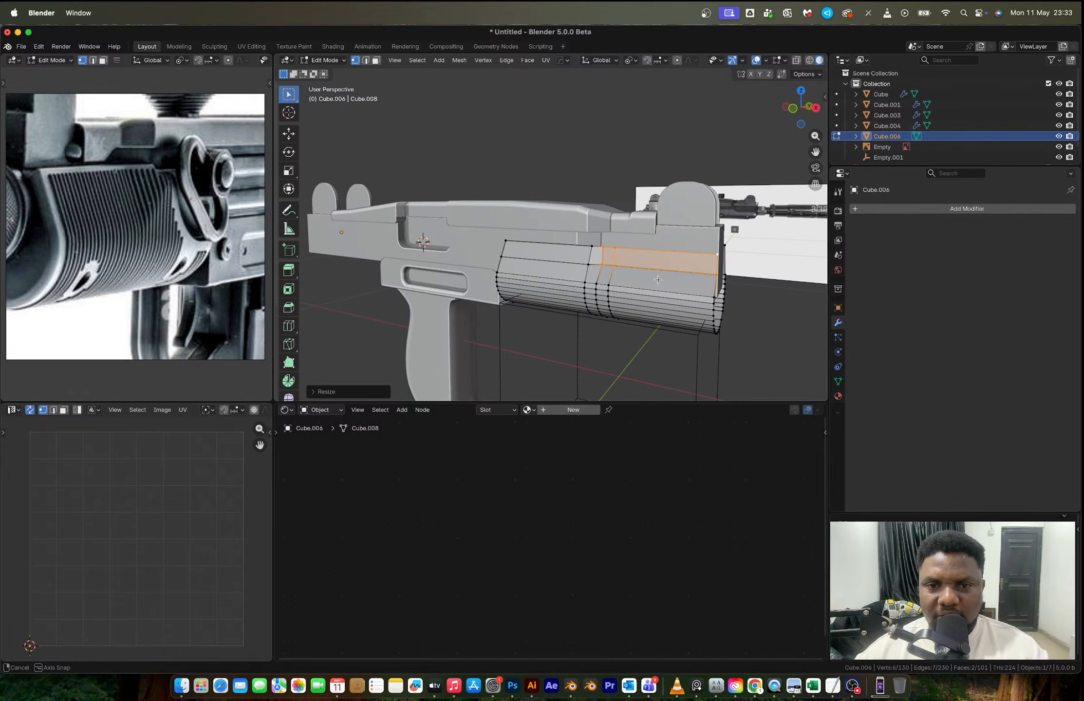
pyautogui.press('Tab')
pyautogui.scroll(3, 659, 282)
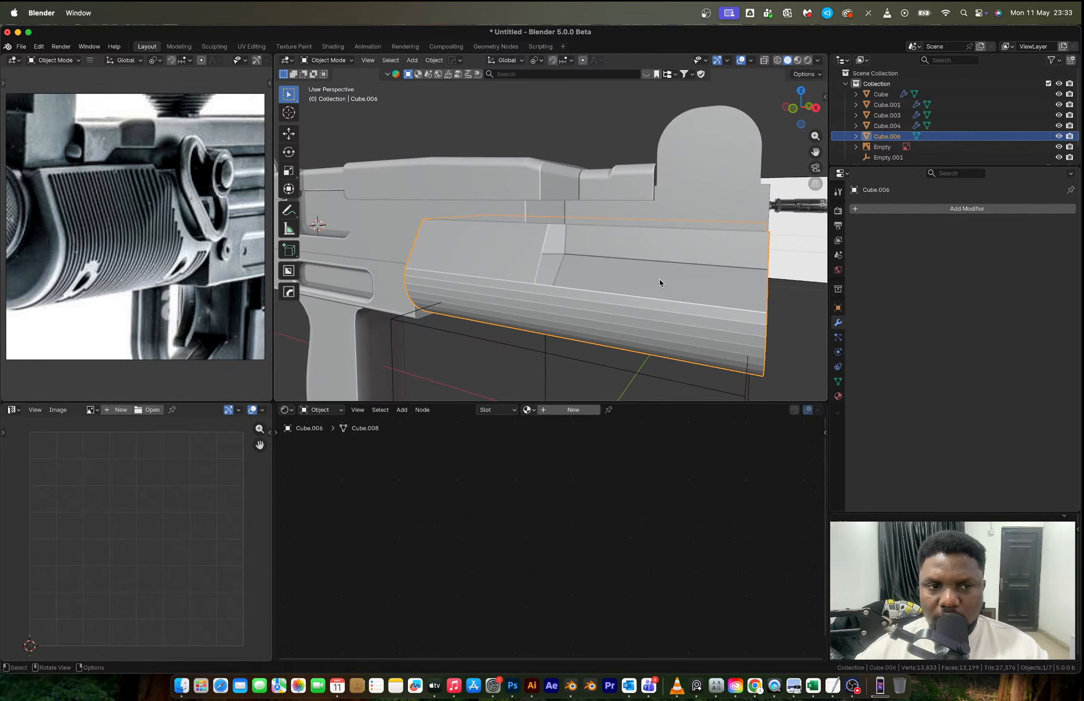
# - Slide the new loop's two vertices at the rear of the front section downward to form the sloped step
pyautogui.press('Tab')
pyautogui.scroll(-2, 660, 283)
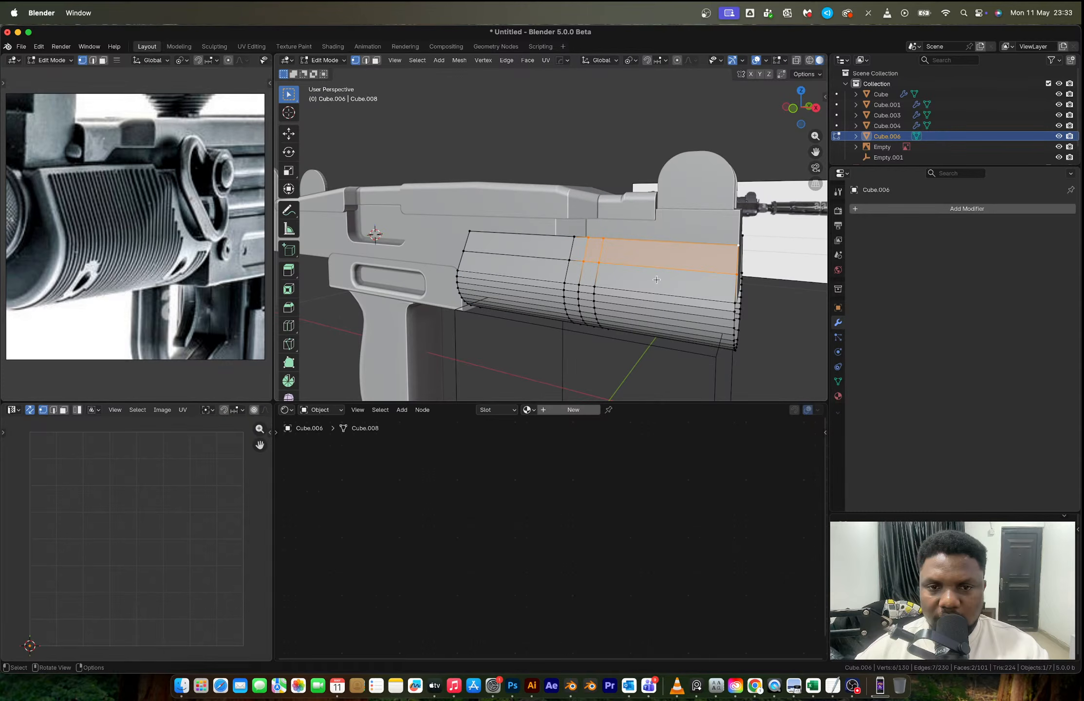
pyautogui.press('KP_1')
pyautogui.hotkey('alt', 'z')
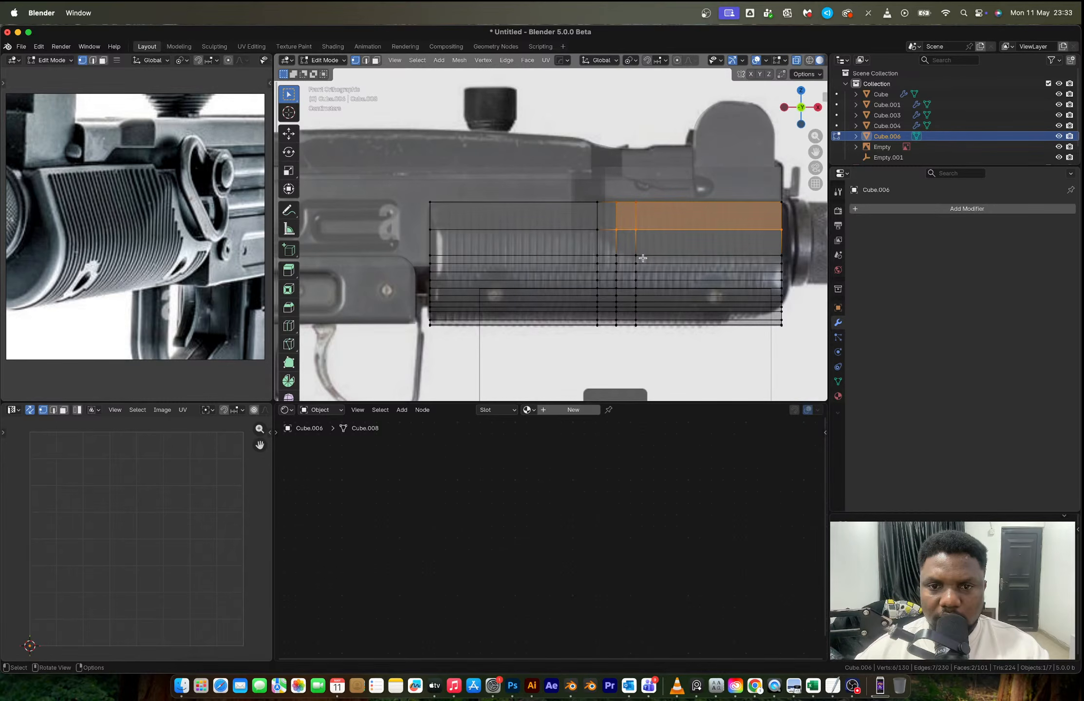
pyautogui.scroll(3, 643, 258)
pyautogui.click(597, 209)
pyautogui.keyDown('shift'); pyautogui.click(631, 211); pyautogui.keyUp('shift')
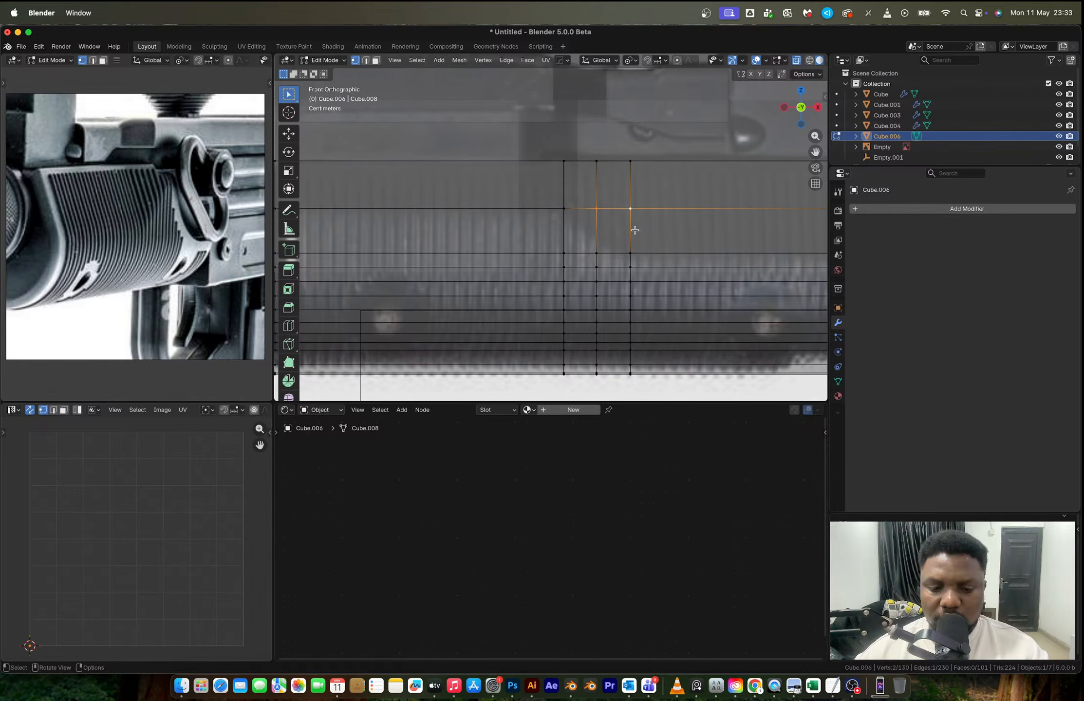
pyautogui.press('g')
pyautogui.press('g')
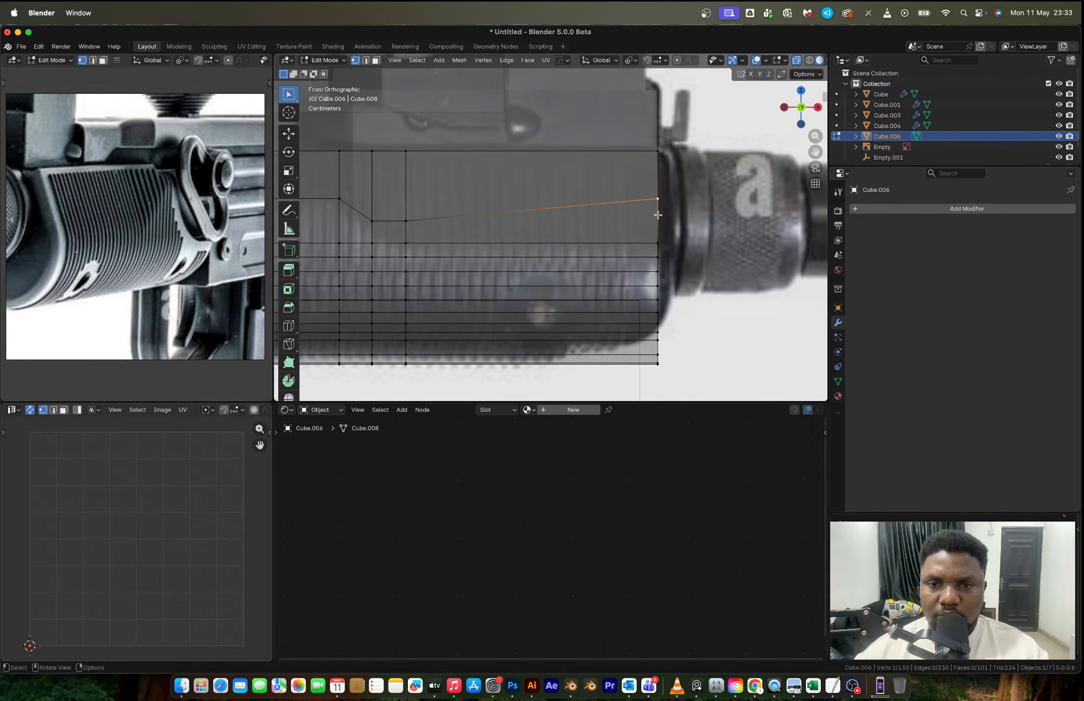
# - Slide the loop's vertex at the handguard's front end down to roughly level with the lowered step line
pyautogui.hotkey('shift', 'v')
pyautogui.click(598, 239)
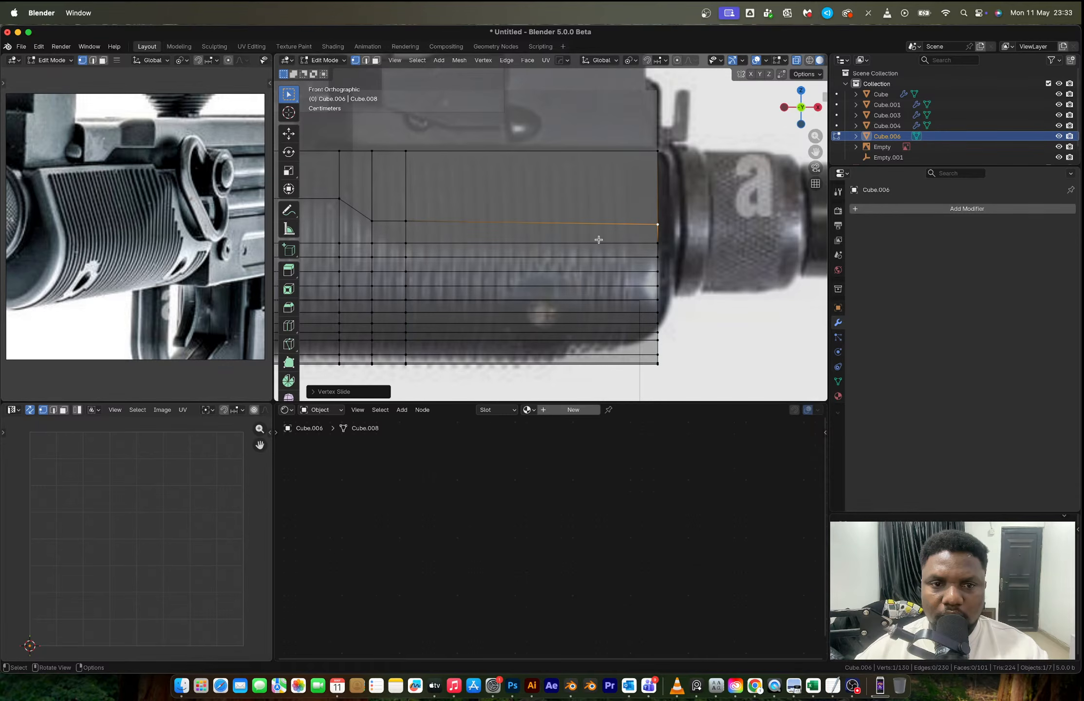
pyautogui.press('2')
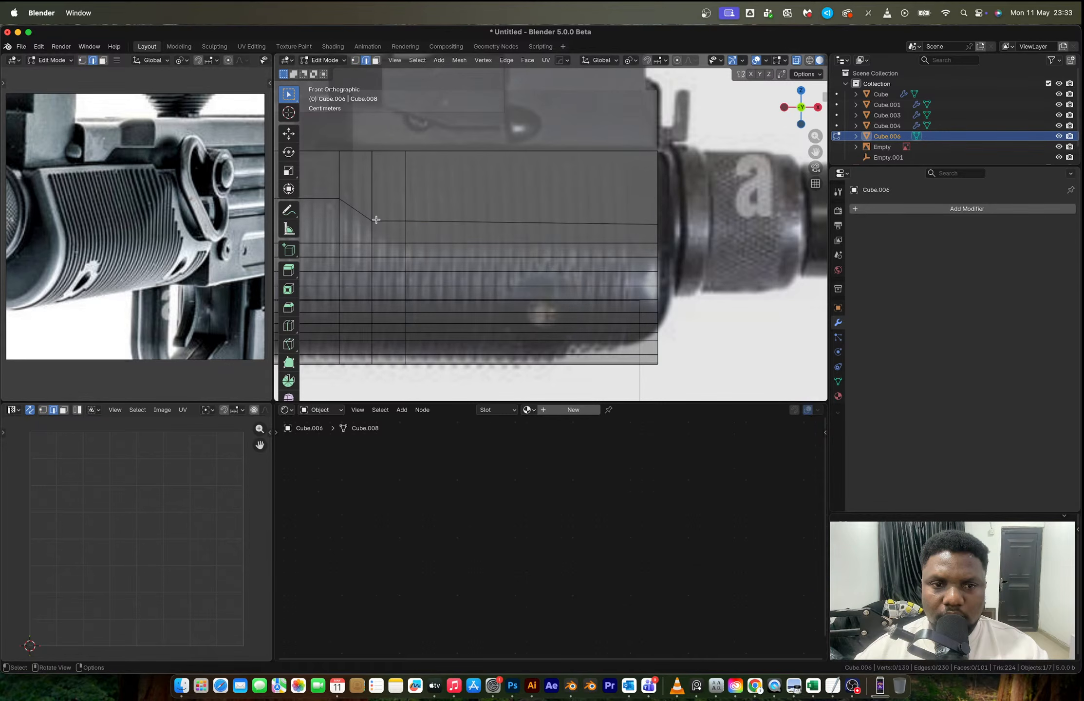
pyautogui.press('1')
pyautogui.moveTo(376, 220); pyautogui.dragTo(335, 235, button='middle')
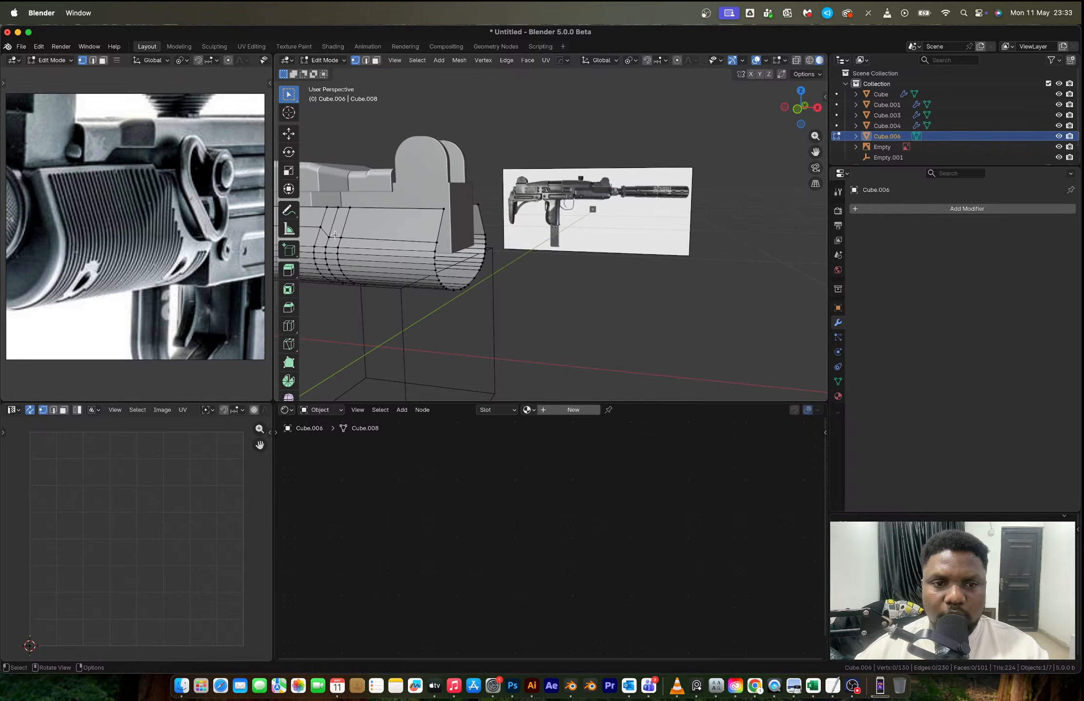
# - Select the six vertices along the upper edge and lowered step line of the handguard side panel's front section
pyautogui.click(329, 237)
pyautogui.keyDown('shift'); pyautogui.click(341, 237); pyautogui.keyUp('shift')
pyautogui.keyDown('shift'); pyautogui.click(339, 208); pyautogui.keyUp('shift')
pyautogui.keyDown('shift'); pyautogui.click(350, 208); pyautogui.keyUp('shift')
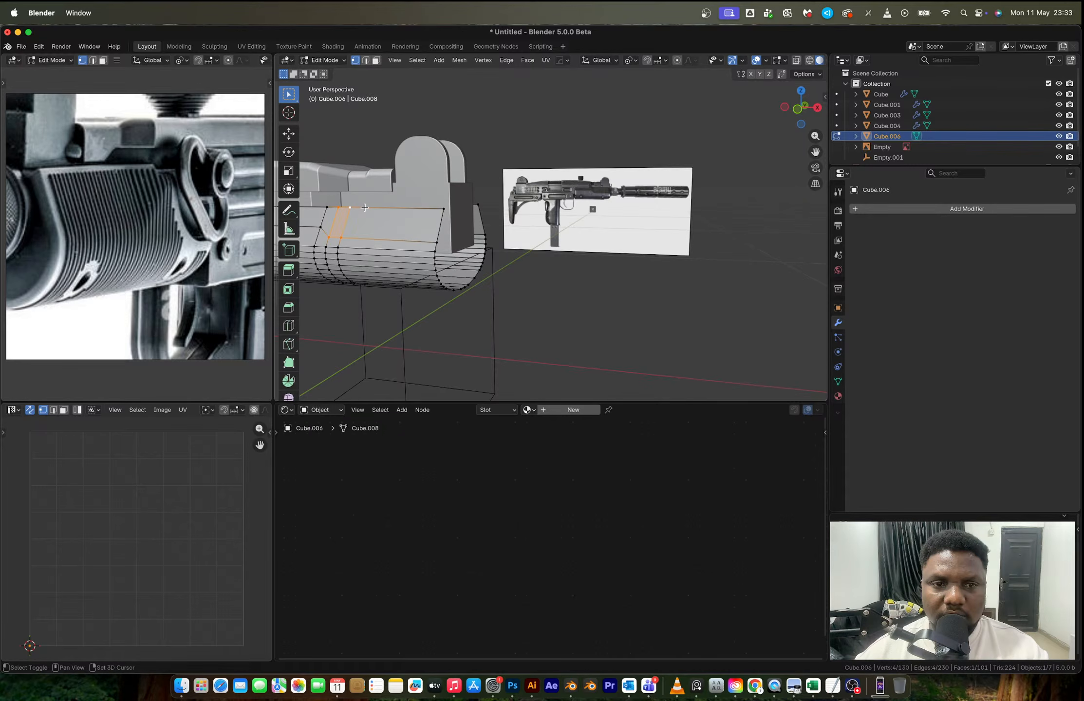
pyautogui.keyDown('shift'); pyautogui.click(444, 209); pyautogui.keyUp('shift')
pyautogui.keyDown('shift'); pyautogui.click(437, 242); pyautogui.keyUp('shift')
pyautogui.moveTo(438, 241); pyautogui.dragTo(414, 242, button='middle')
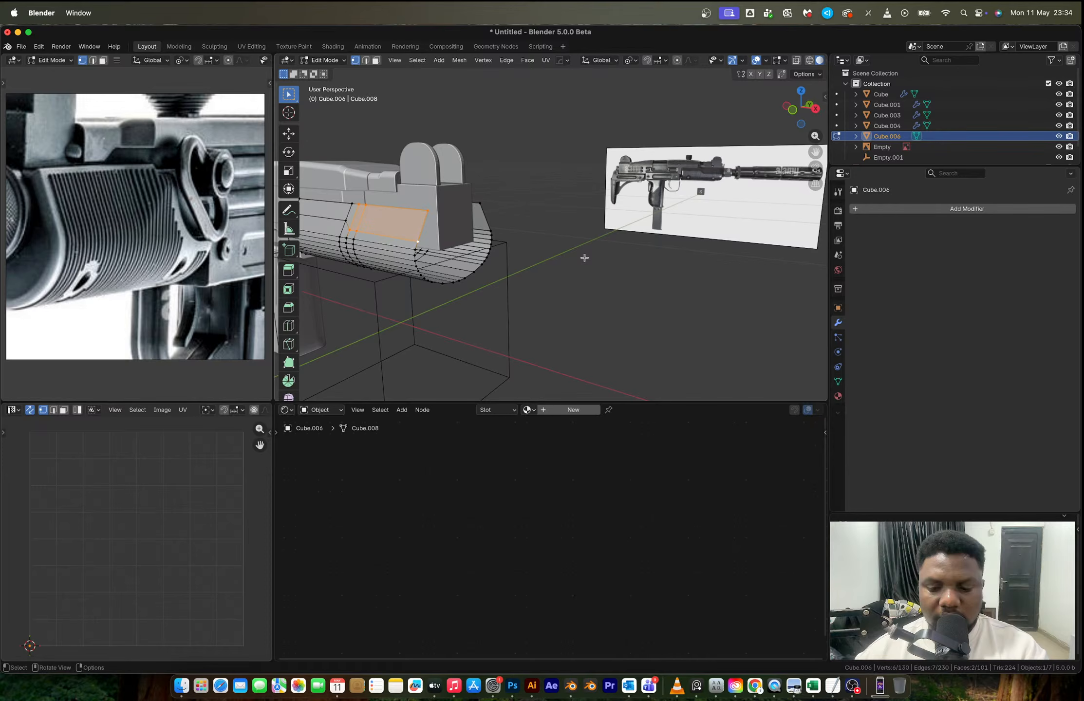
# - Try to flatten the side panel's upper front section by scaling its vertices along Y about their shared centre, and undo it
pyautogui.press('s')
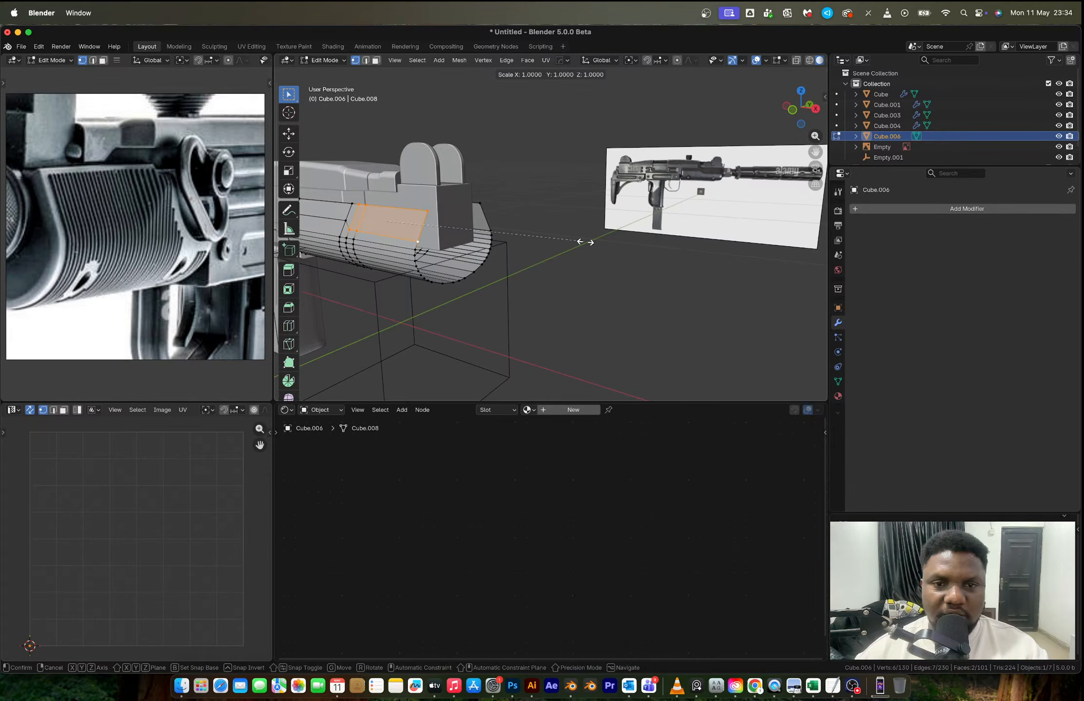
pyautogui.press('y')
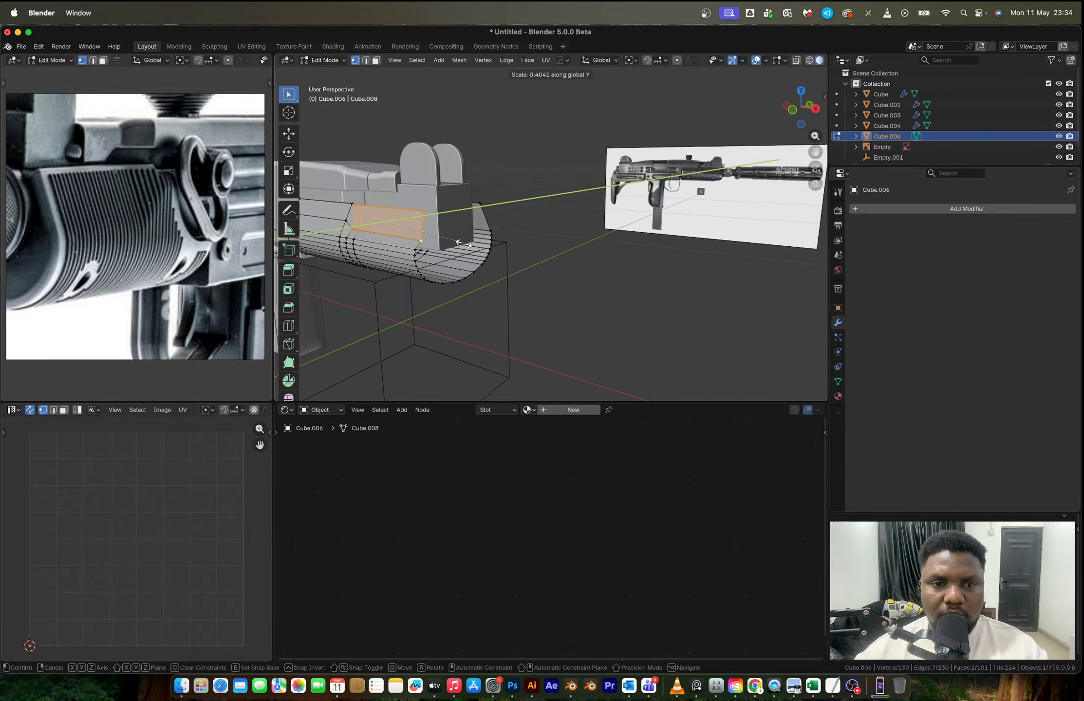
pyautogui.click(464, 243)
pyautogui.scroll(4, 390, 216)
pyautogui.keyDown('shift'); pyautogui.moveTo(389, 217); pyautogui.dragTo(498, 261, button='middle'); pyautogui.keyUp('shift')
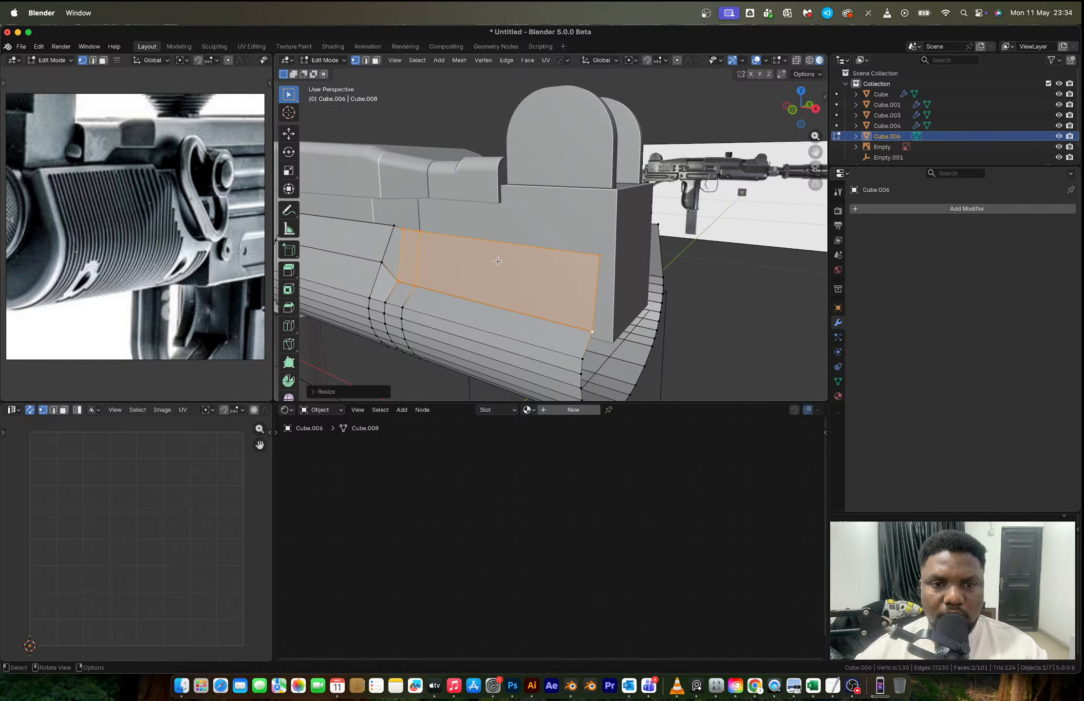
pyautogui.press('super+z')
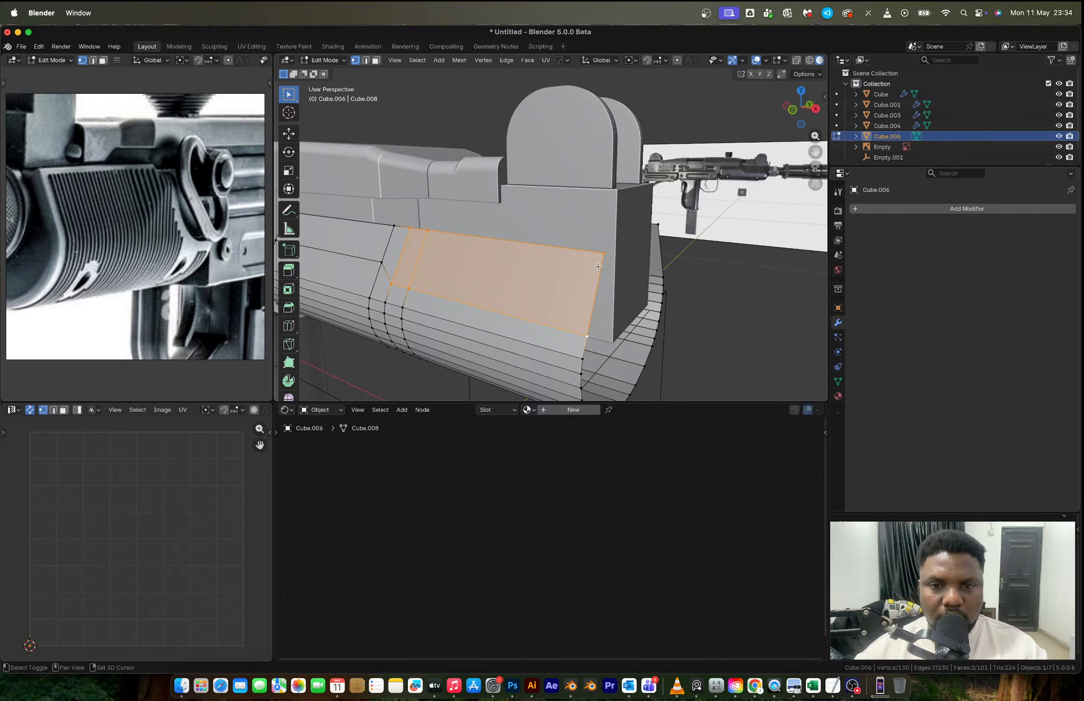
# - Set the pivot point to Active Element and flatten the section by scaling along Y from its upper front corner vertex
pyautogui.press('.')
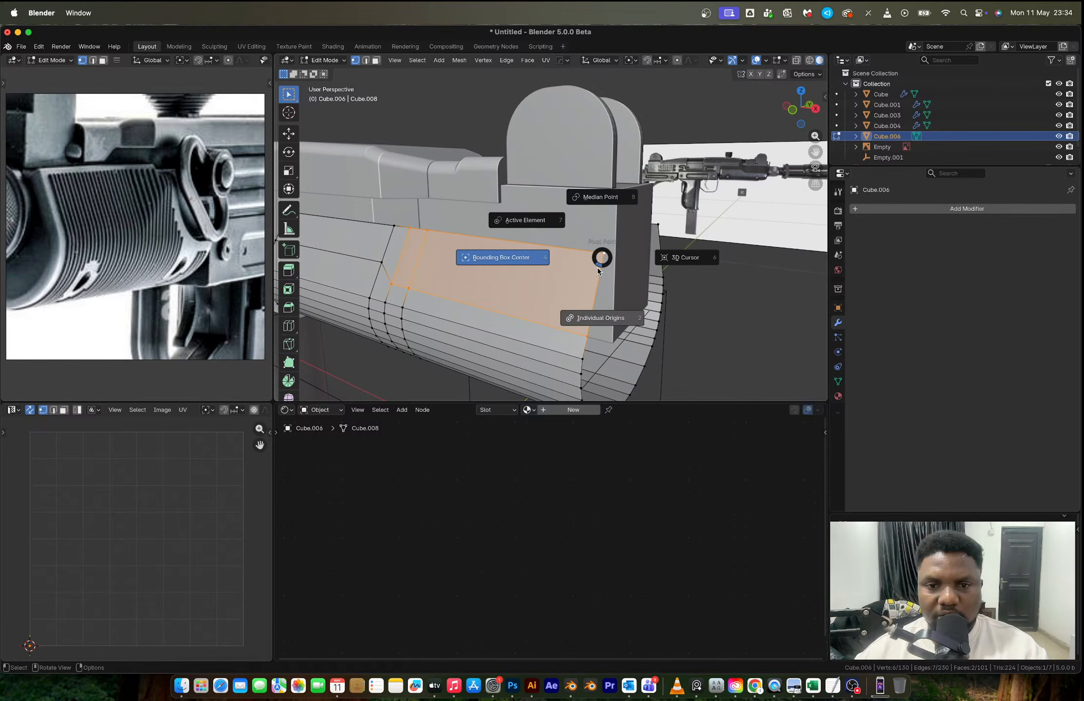
pyautogui.click(685, 258)
pyautogui.press('s')
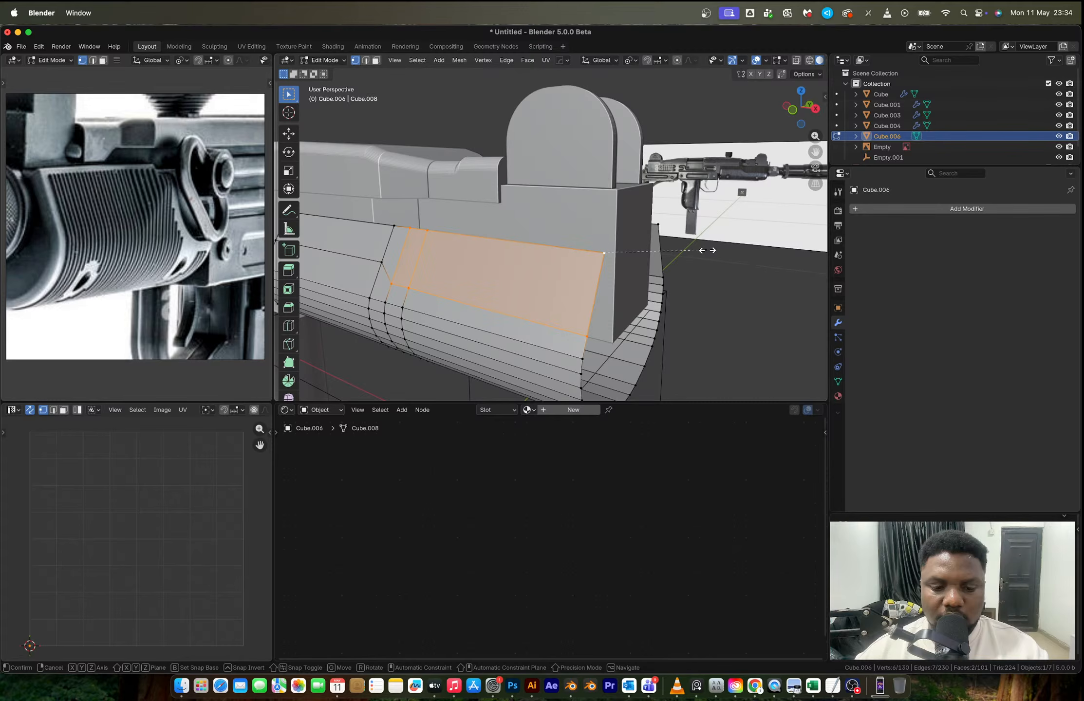
pyautogui.press('y')
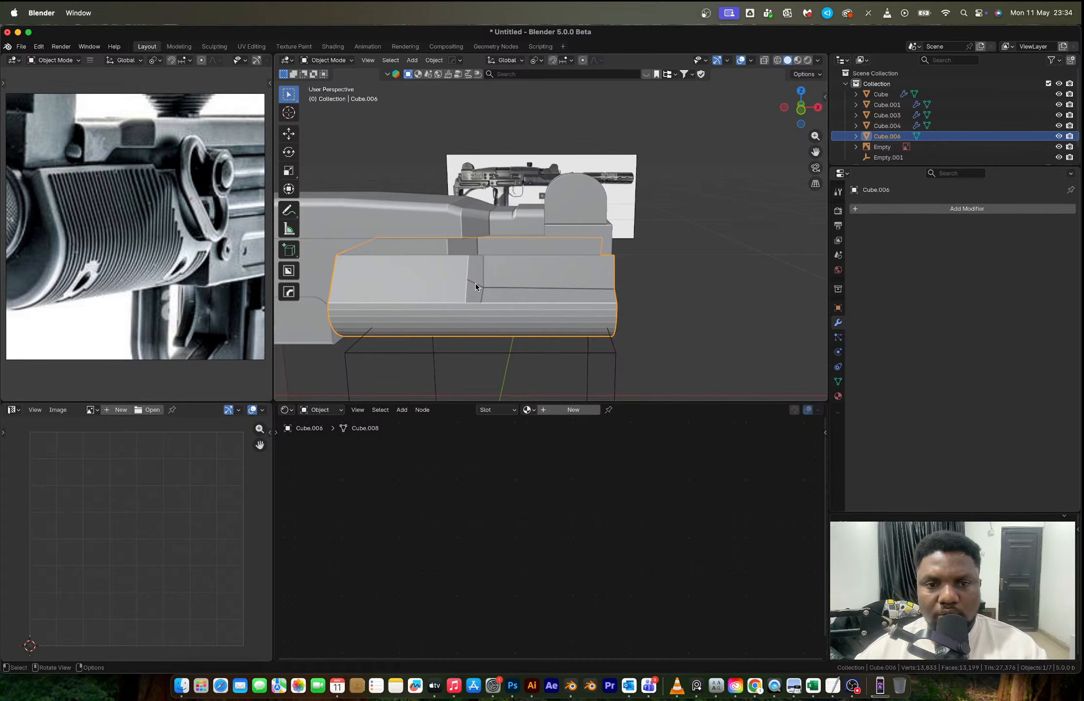
# - In front view, slide the side panel's upper-edge vertex above the step rearward by a factor of about 0.14 to slant the step
pyautogui.press('KP_1')
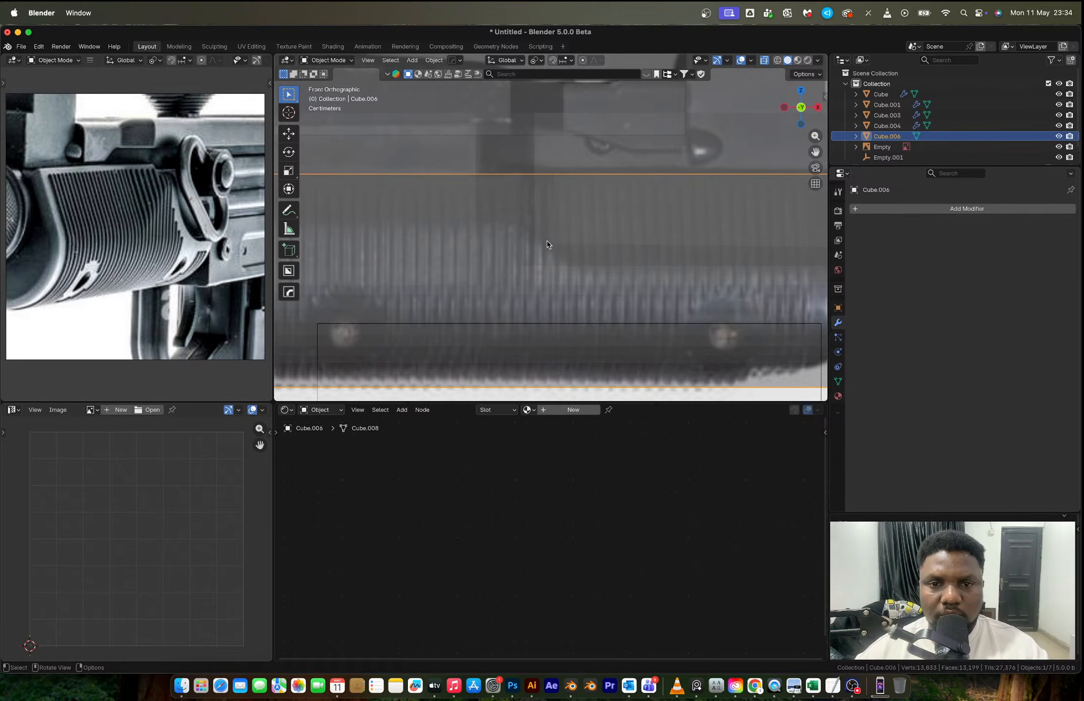
pyautogui.press('Tab')
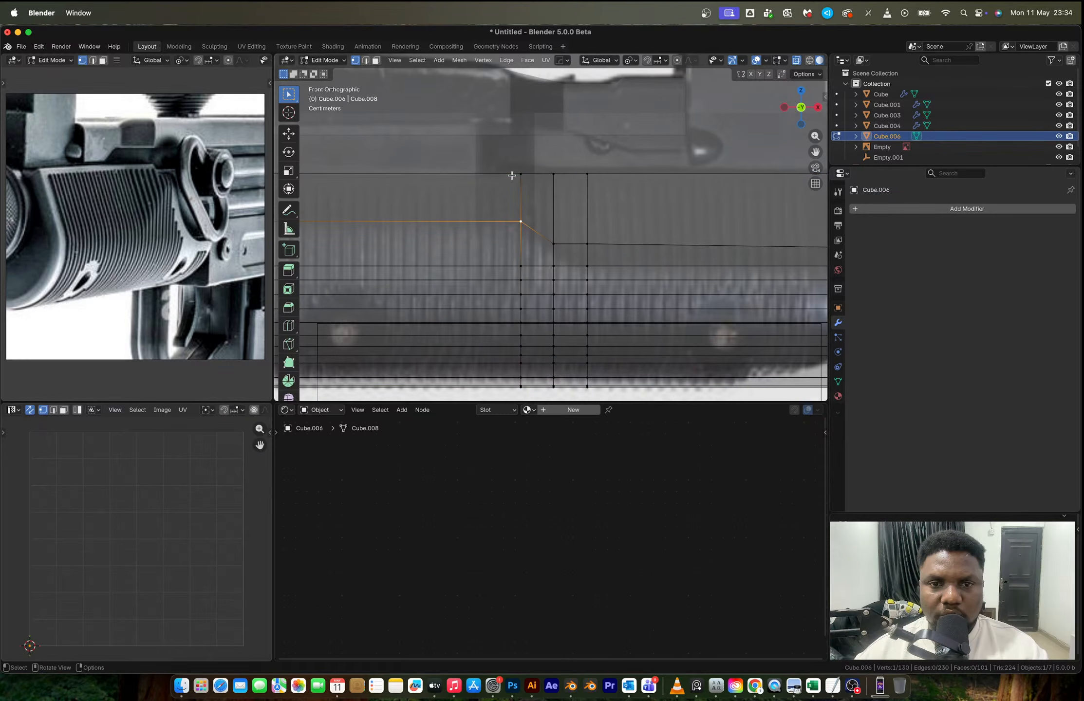
pyautogui.click(512, 176)
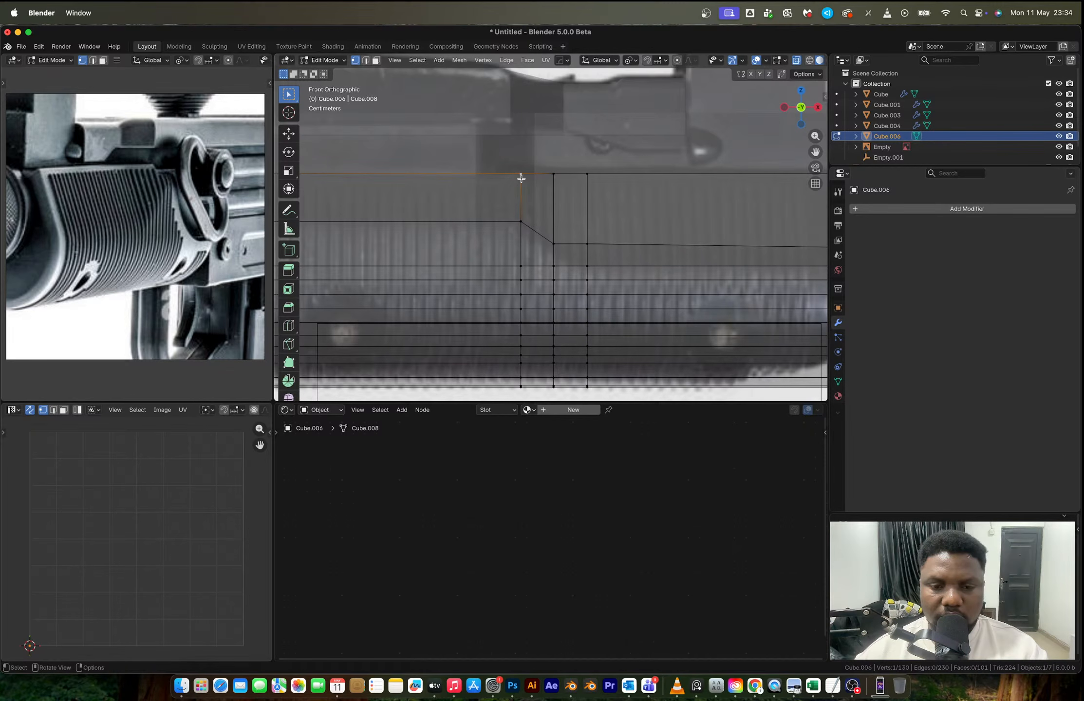
pyautogui.hotkey('shift', 'v')
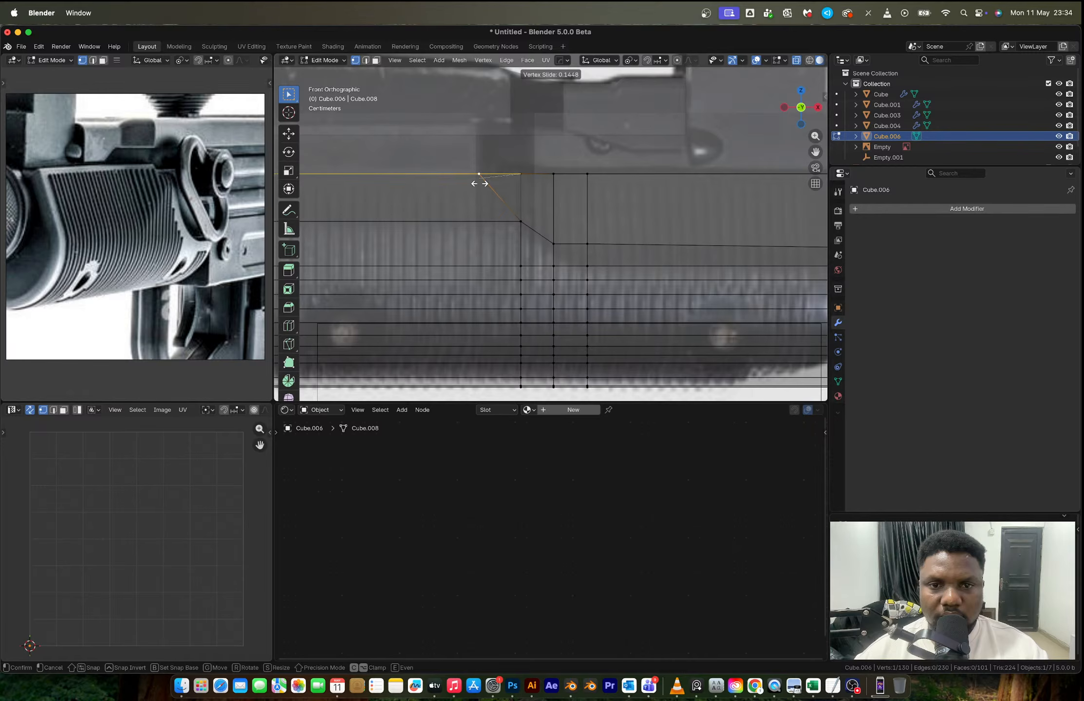
pyautogui.click(480, 183)
pyautogui.press('Tab')
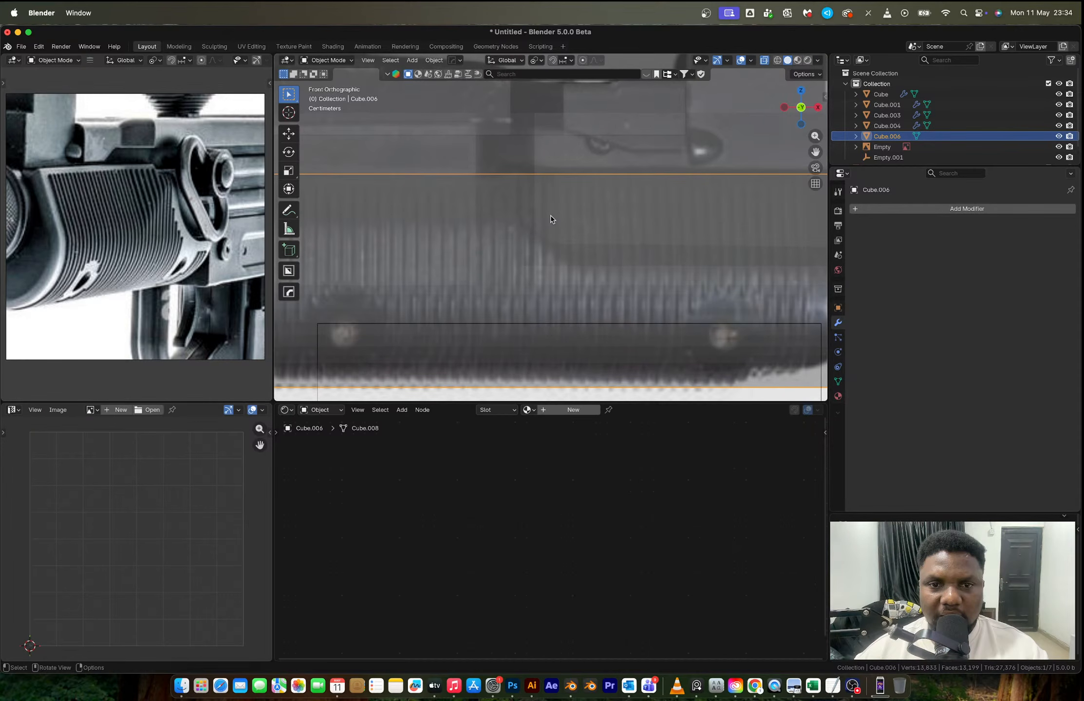
pyautogui.hotkey('alt', 'z')
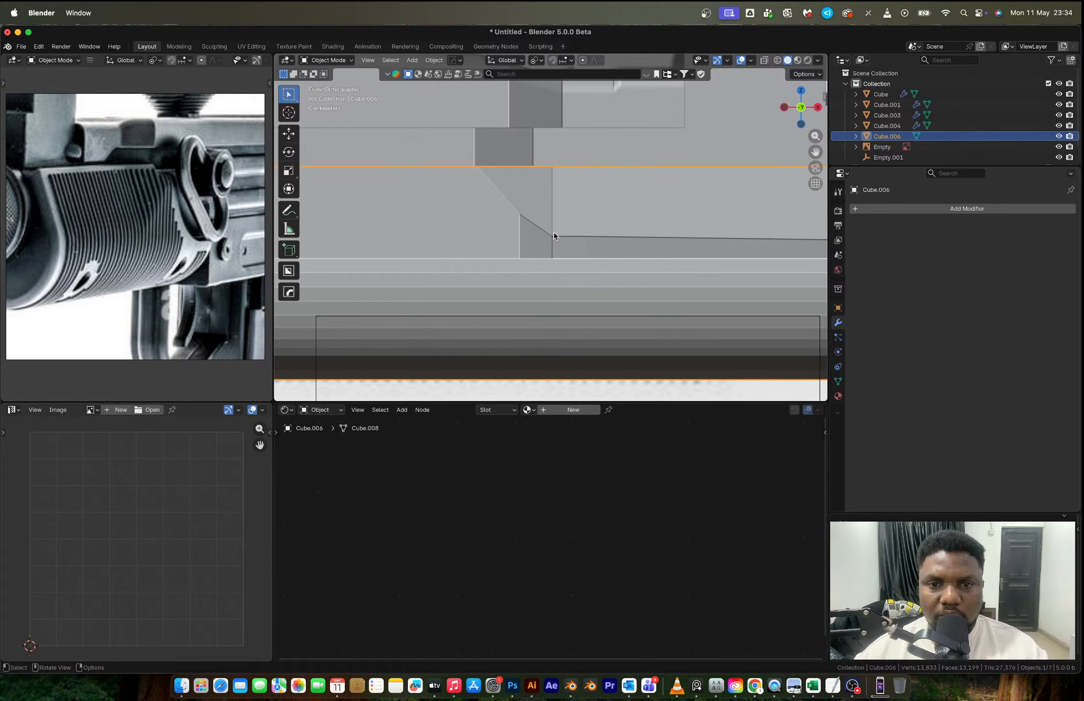